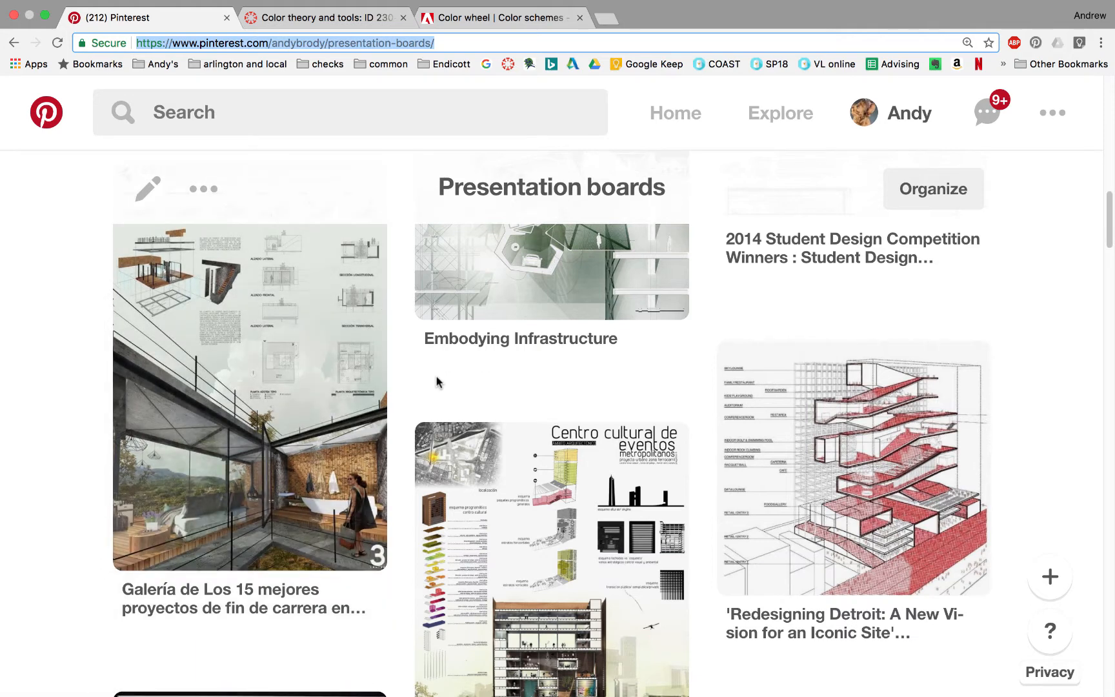
Open the dark blue competition finalist pin with the lighthouse section, examine its layout, and return to the Presentation boards collection.
{"action": "scroll", "coordinate": [437, 382], "scroll_direction": "up", "scroll_amount": 7}
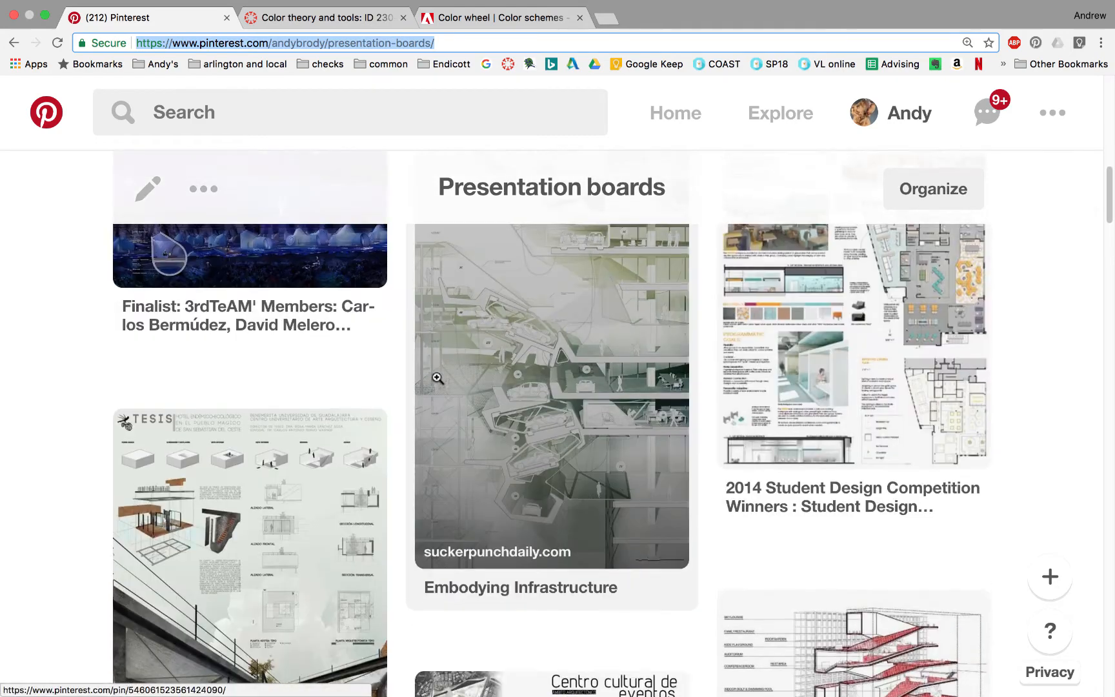
{"action": "scroll", "coordinate": [438, 378], "scroll_direction": "up", "scroll_amount": 1}
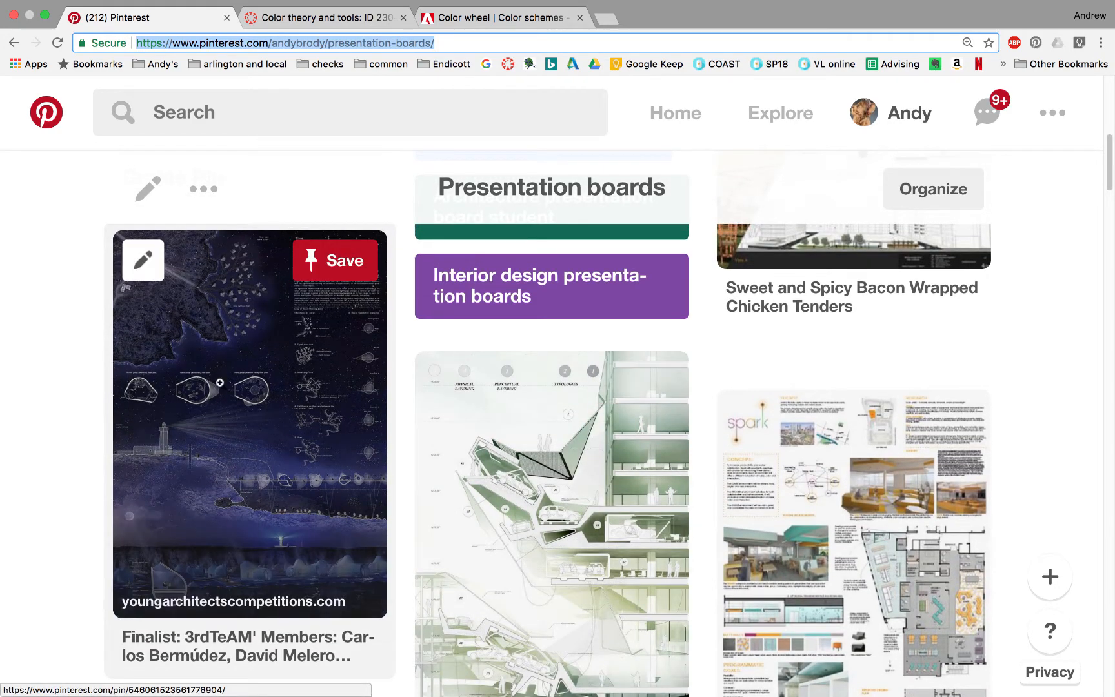
{"action": "left_click", "coordinate": [308, 411]}
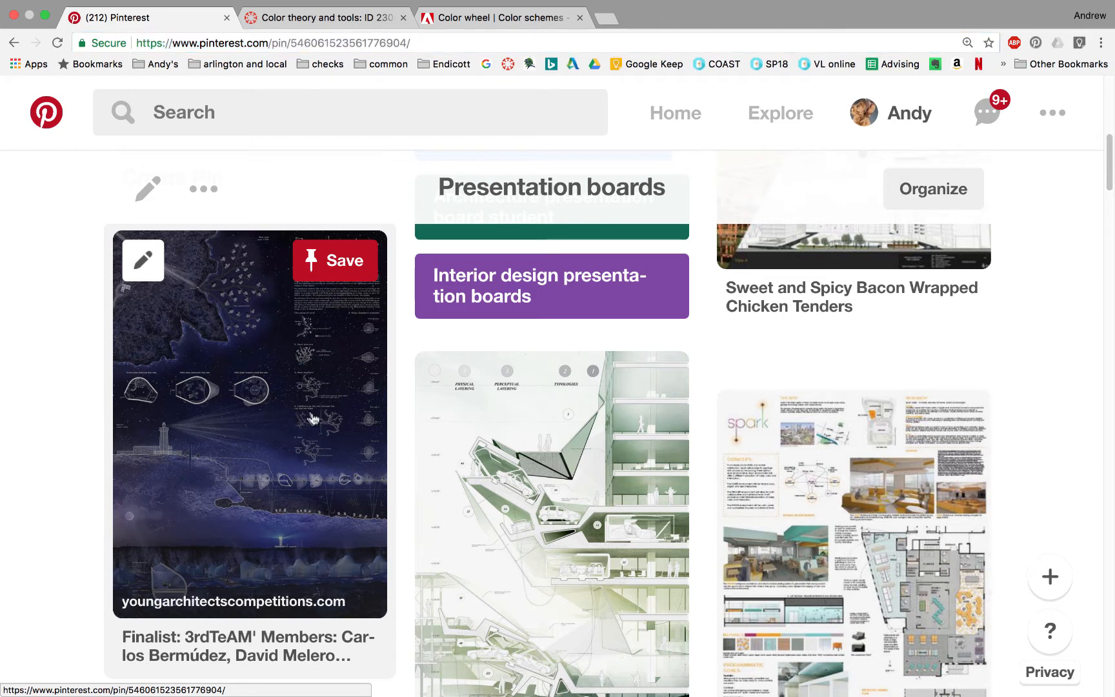
{"action": "scroll", "coordinate": [544, 516], "scroll_direction": "down", "scroll_amount": 5}
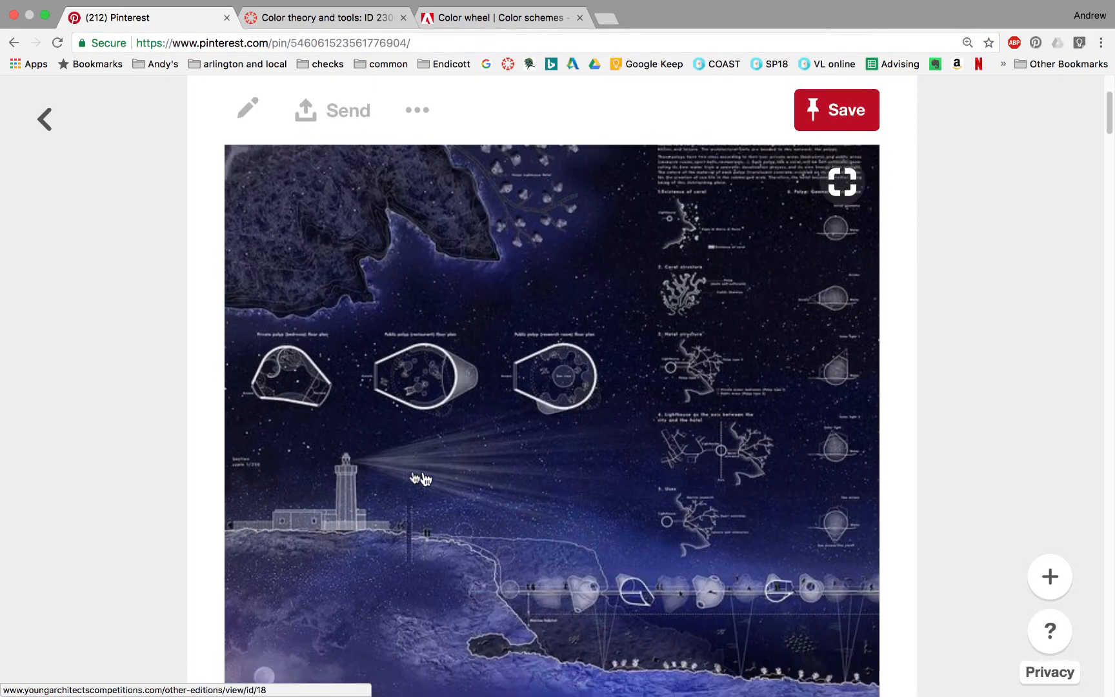
{"action": "scroll", "coordinate": [491, 632], "scroll_direction": "down", "scroll_amount": 1}
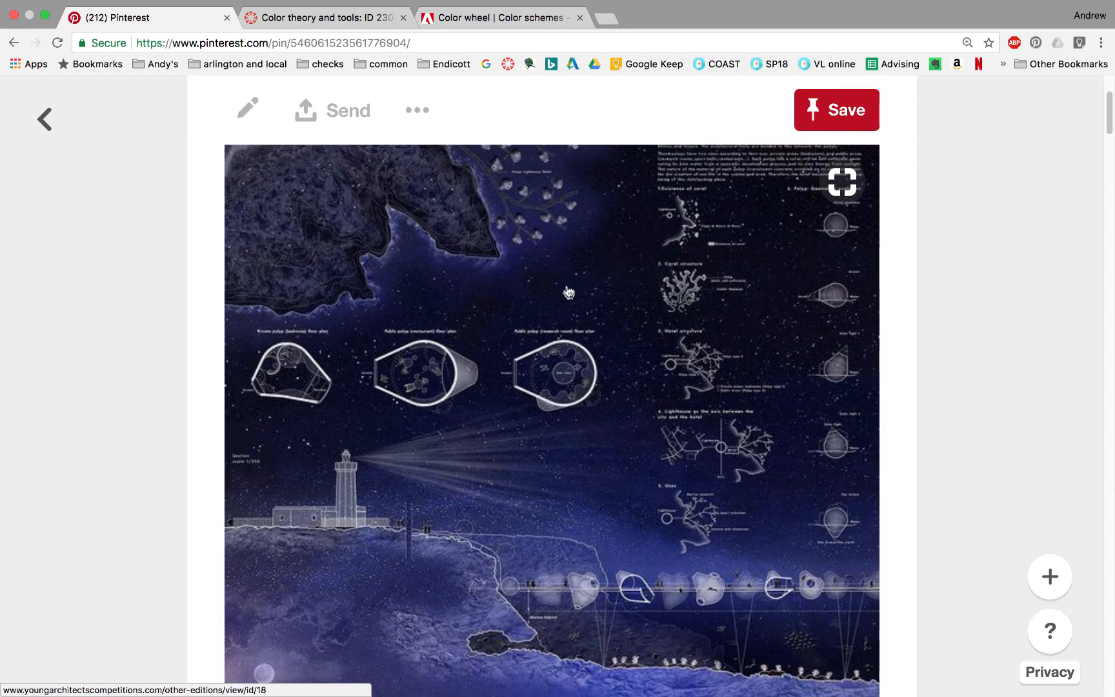
{"action": "left_click", "coordinate": [44, 120]}
Open the Embodying Infrastructure pin, examine the green building section over its full height, and return to the Presentation boards collection.
{"action": "scroll", "coordinate": [461, 373], "scroll_direction": "up", "scroll_amount": 1}
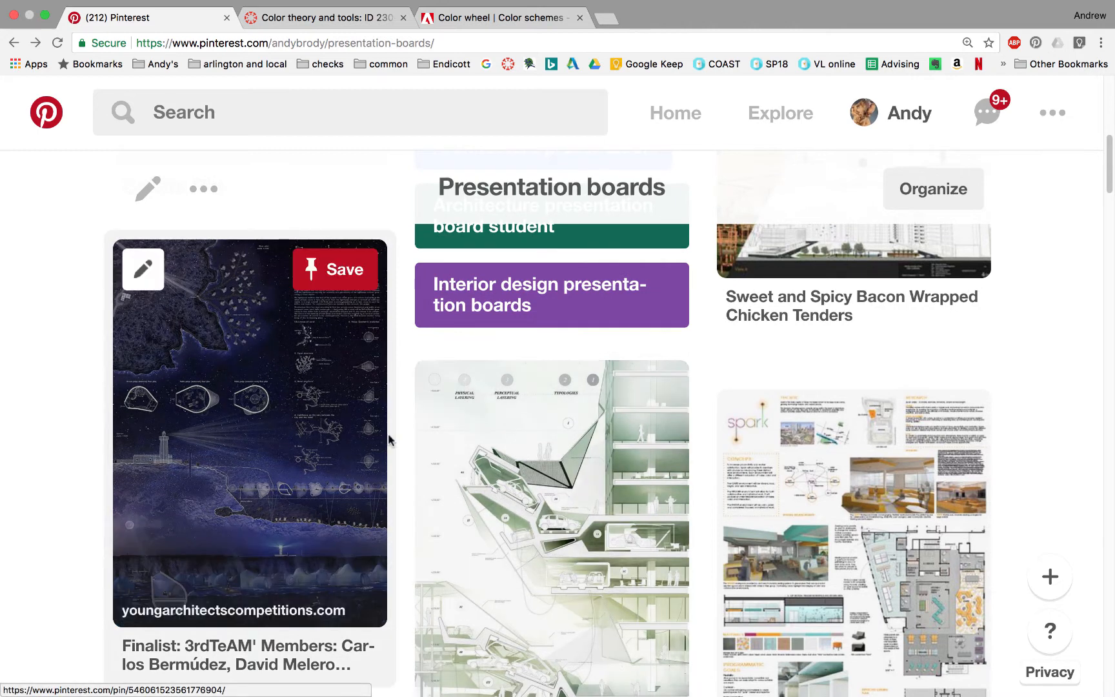
{"action": "left_click", "coordinate": [605, 498]}
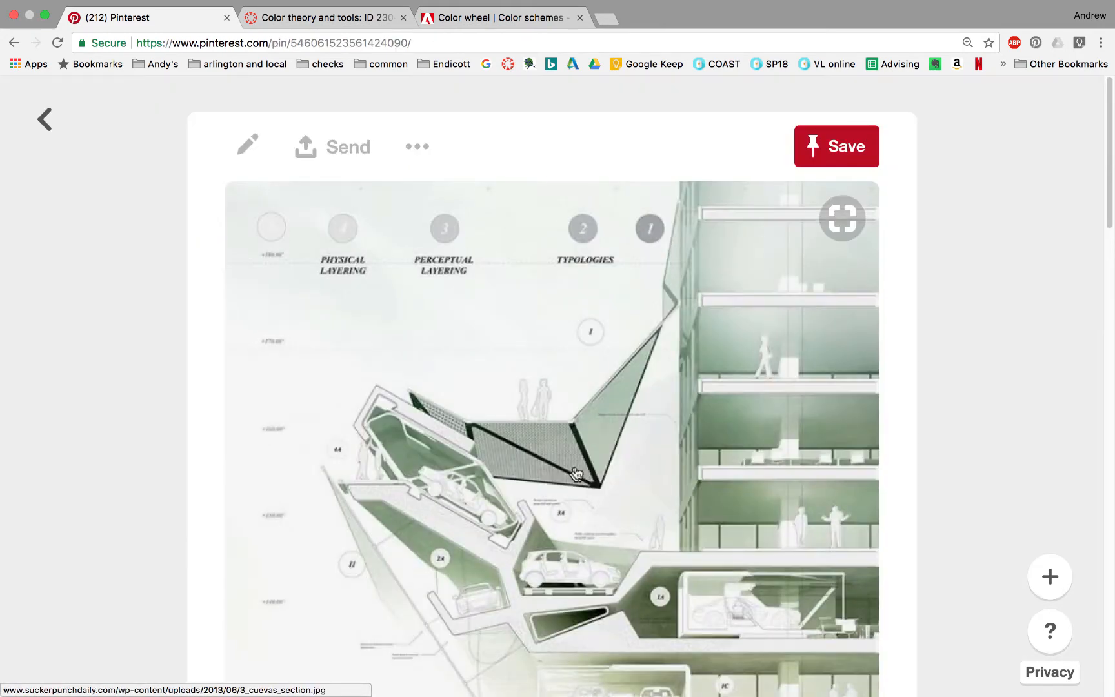
{"action": "scroll", "coordinate": [681, 488], "scroll_direction": "down", "scroll_amount": 1}
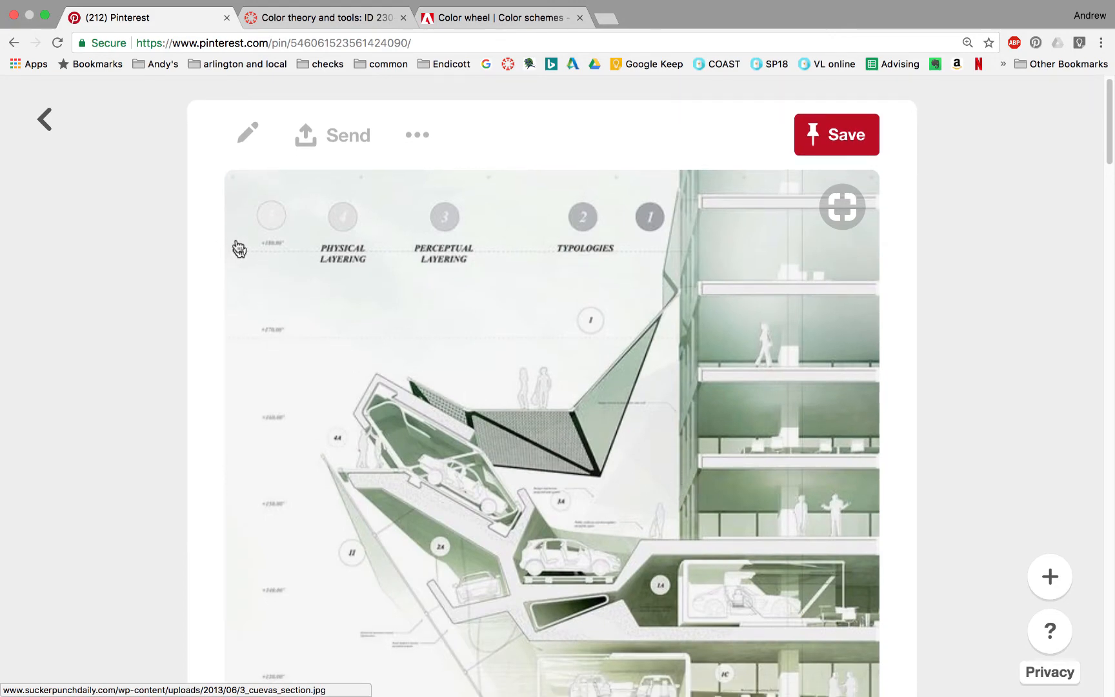
{"action": "scroll", "coordinate": [303, 281], "scroll_direction": "down", "scroll_amount": 1}
{"action": "scroll", "coordinate": [294, 400], "scroll_direction": "down", "scroll_amount": 10}
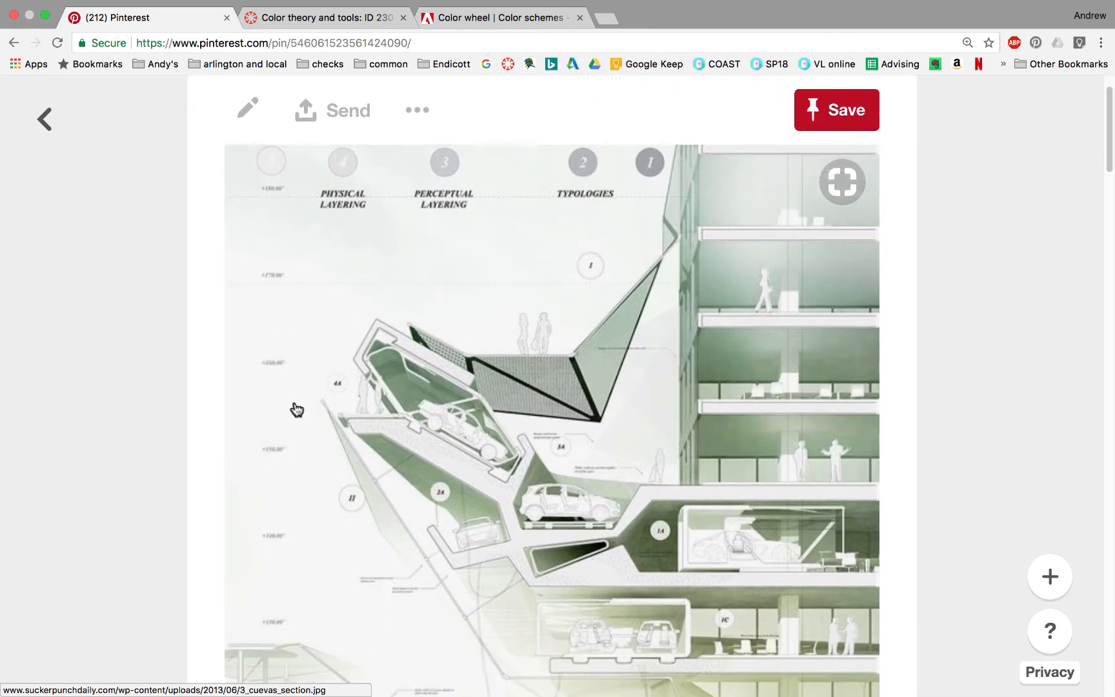
{"action": "scroll", "coordinate": [347, 298], "scroll_direction": "down", "scroll_amount": 1}
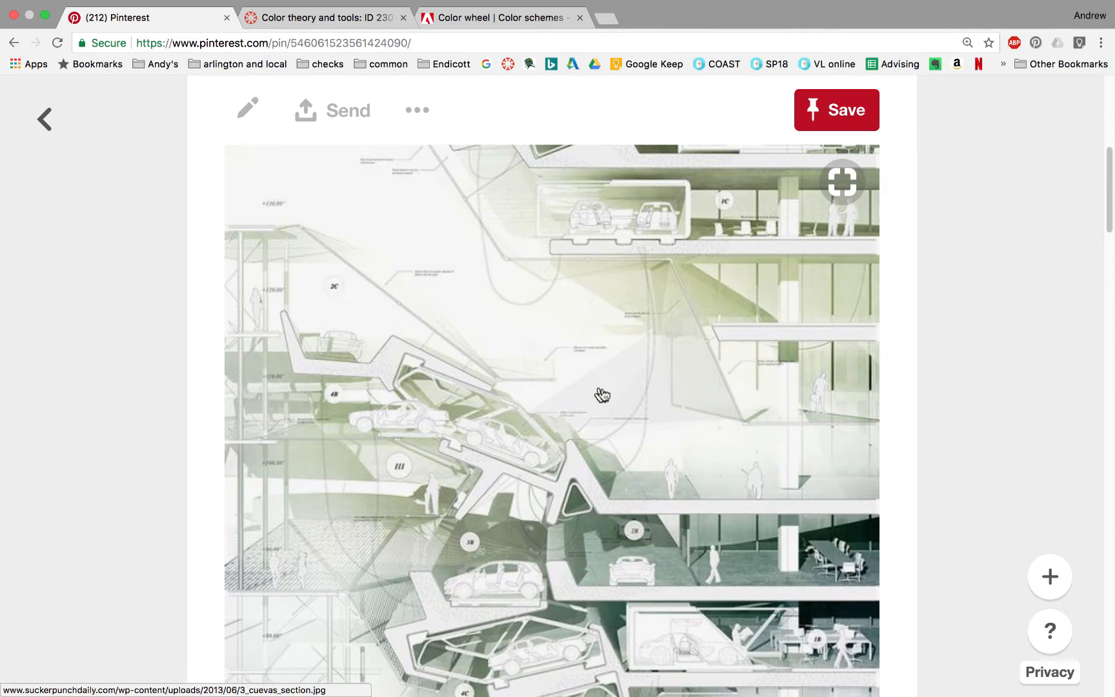
{"action": "scroll", "coordinate": [603, 378], "scroll_direction": "down", "scroll_amount": 2}
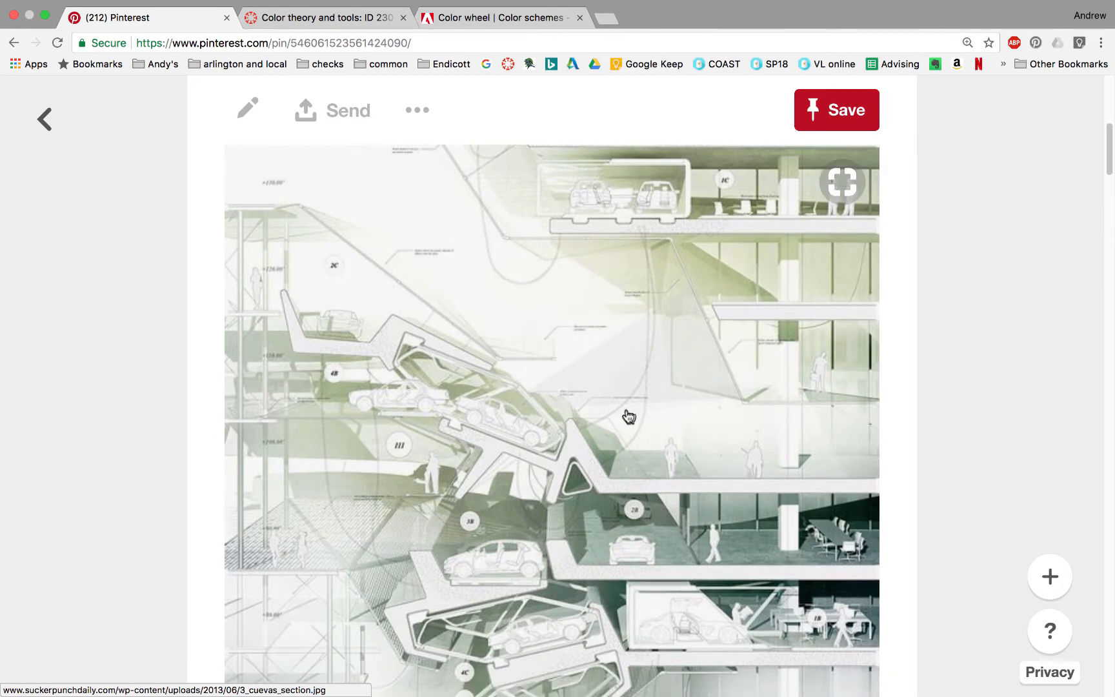
{"action": "scroll", "coordinate": [629, 416], "scroll_direction": "down", "scroll_amount": 4}
{"action": "scroll", "coordinate": [541, 521], "scroll_direction": "down", "scroll_amount": 10}
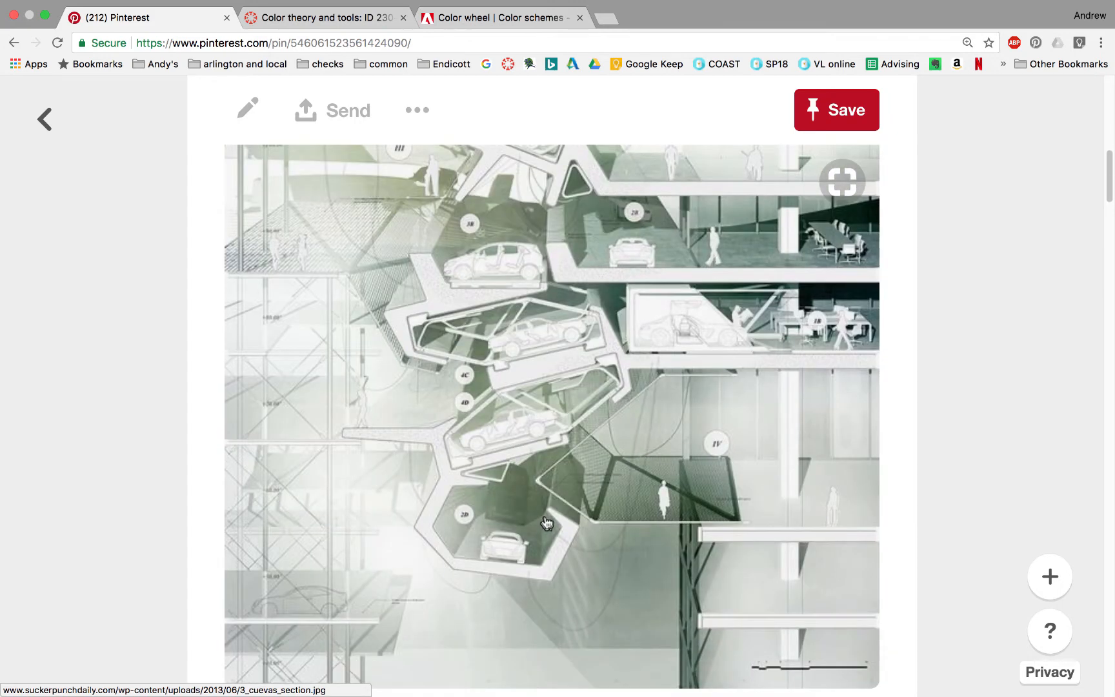
{"action": "scroll", "coordinate": [545, 520], "scroll_direction": "down", "scroll_amount": 8}
{"action": "scroll", "coordinate": [545, 520], "scroll_direction": "up", "scroll_amount": 16}
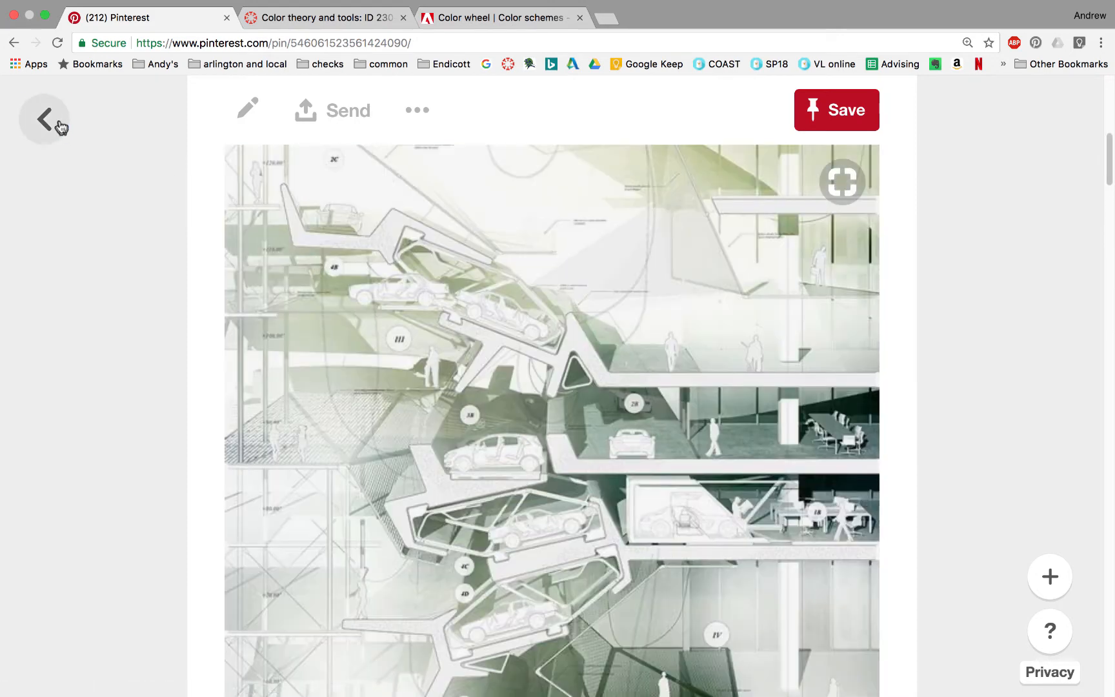
{"action": "left_click", "coordinate": [62, 128]}
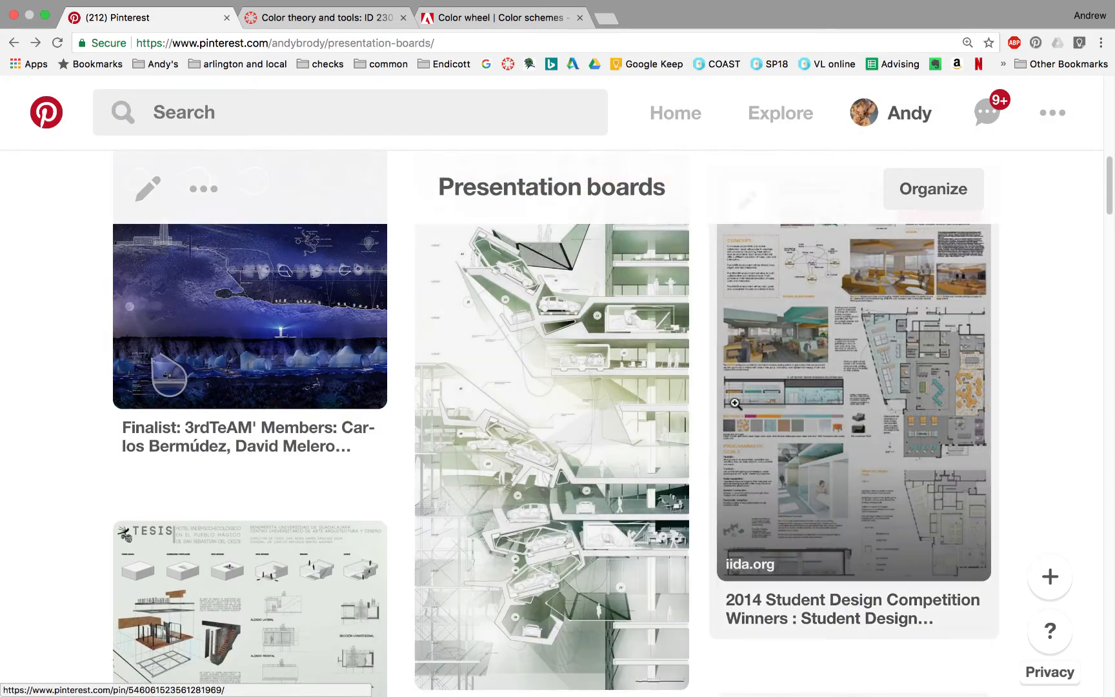
Open the 2014 Student Design Competition Winners pin, examine the spark board's plans, renderings and materials, and return to the collection.
{"action": "left_click", "coordinate": [795, 420]}
{"action": "scroll", "coordinate": [652, 439], "scroll_direction": "down", "scroll_amount": 1}
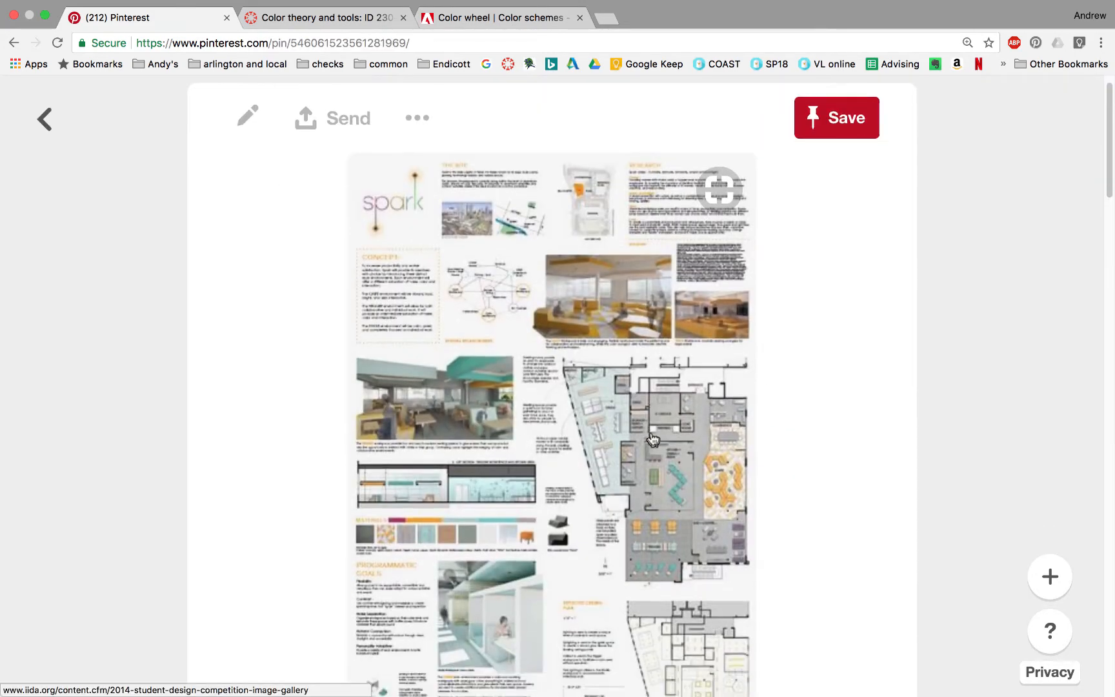
{"action": "scroll", "coordinate": [653, 439], "scroll_direction": "down", "scroll_amount": 2}
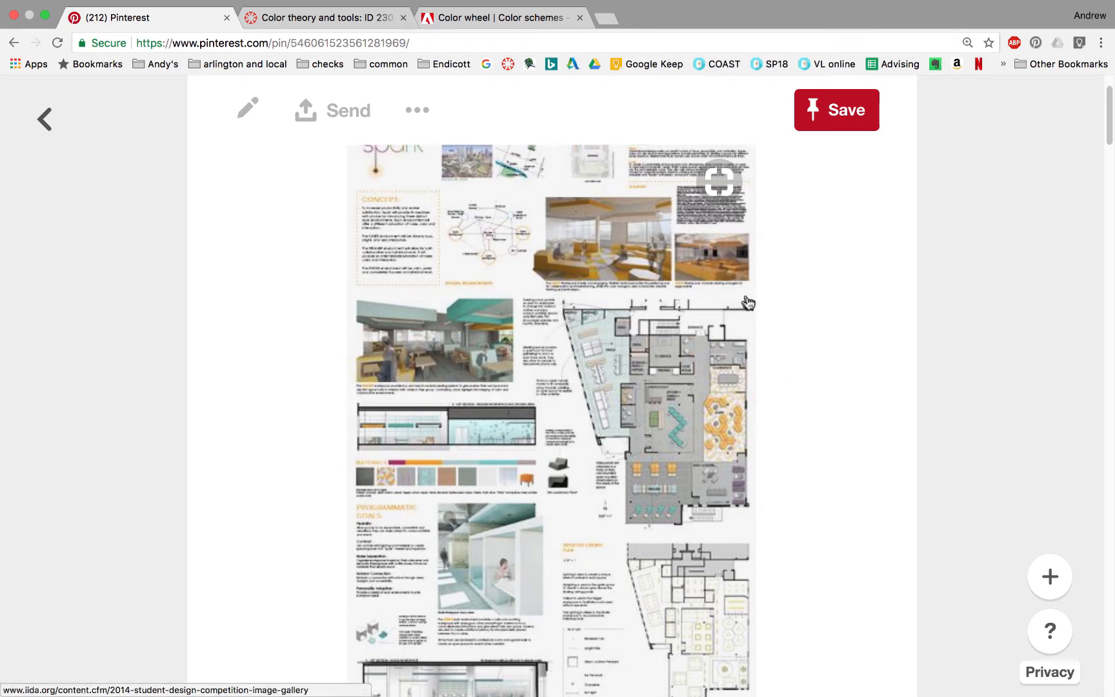
{"action": "scroll", "coordinate": [758, 458], "scroll_direction": "down", "scroll_amount": 5}
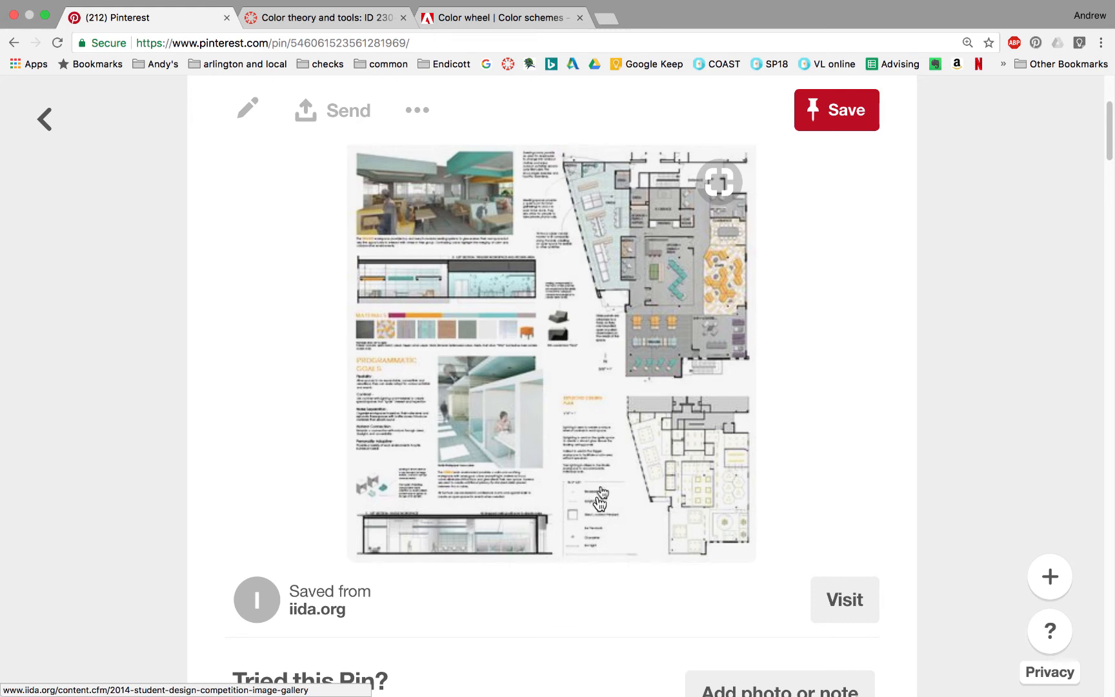
{"action": "scroll", "coordinate": [580, 448], "scroll_direction": "down", "scroll_amount": 1}
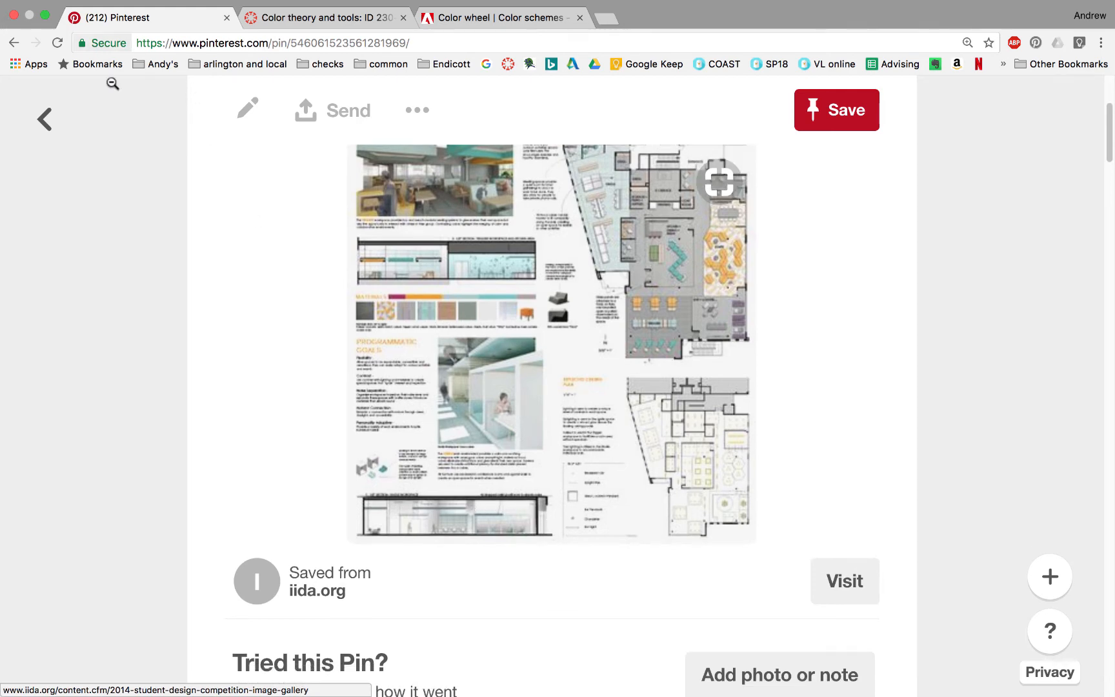
{"action": "left_click", "coordinate": [44, 120]}
Open the 'Redesigning Detroit: A New Vision for an Iconic Site' pin, examine its red axonometric diagram, and return to the collection.
{"action": "scroll", "coordinate": [735, 445], "scroll_direction": "down", "scroll_amount": 5}
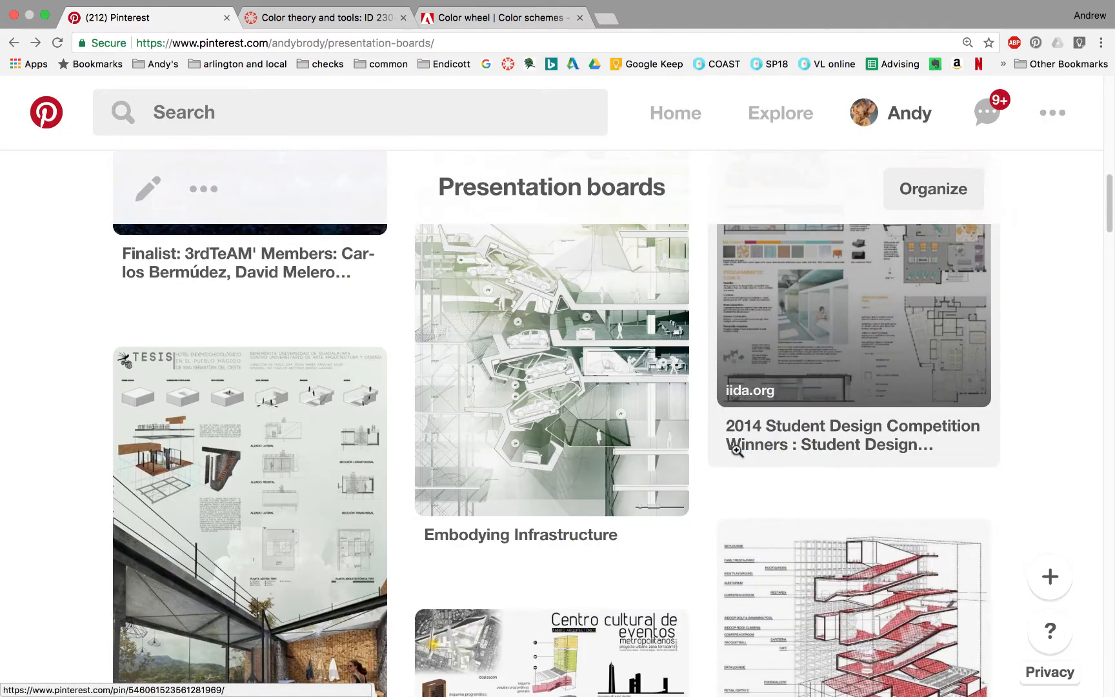
{"action": "scroll", "coordinate": [737, 454], "scroll_direction": "down", "scroll_amount": 3}
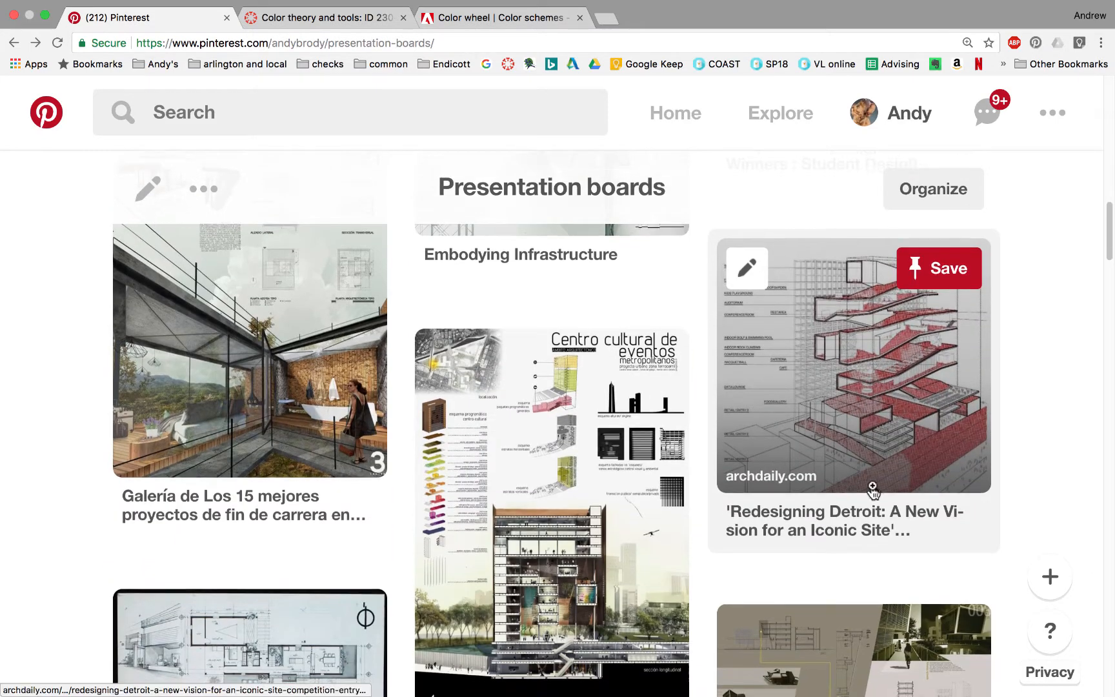
{"action": "scroll", "coordinate": [882, 488], "scroll_direction": "down", "scroll_amount": 1}
{"action": "left_click", "coordinate": [879, 408]}
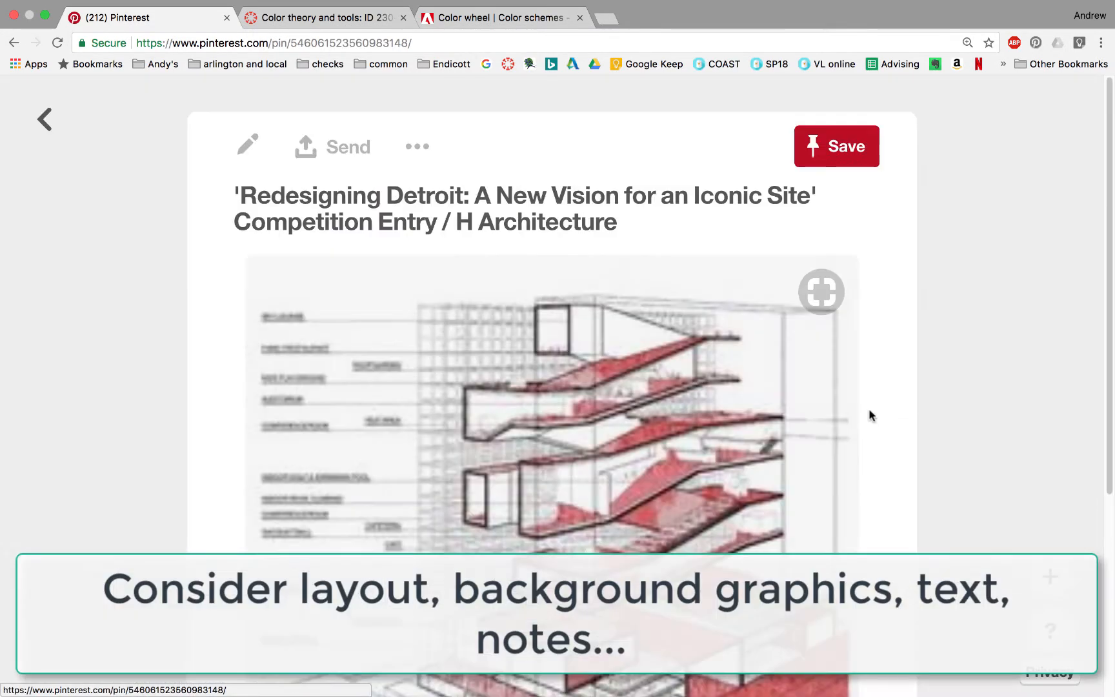
{"action": "scroll", "coordinate": [605, 463], "scroll_direction": "down", "scroll_amount": 3}
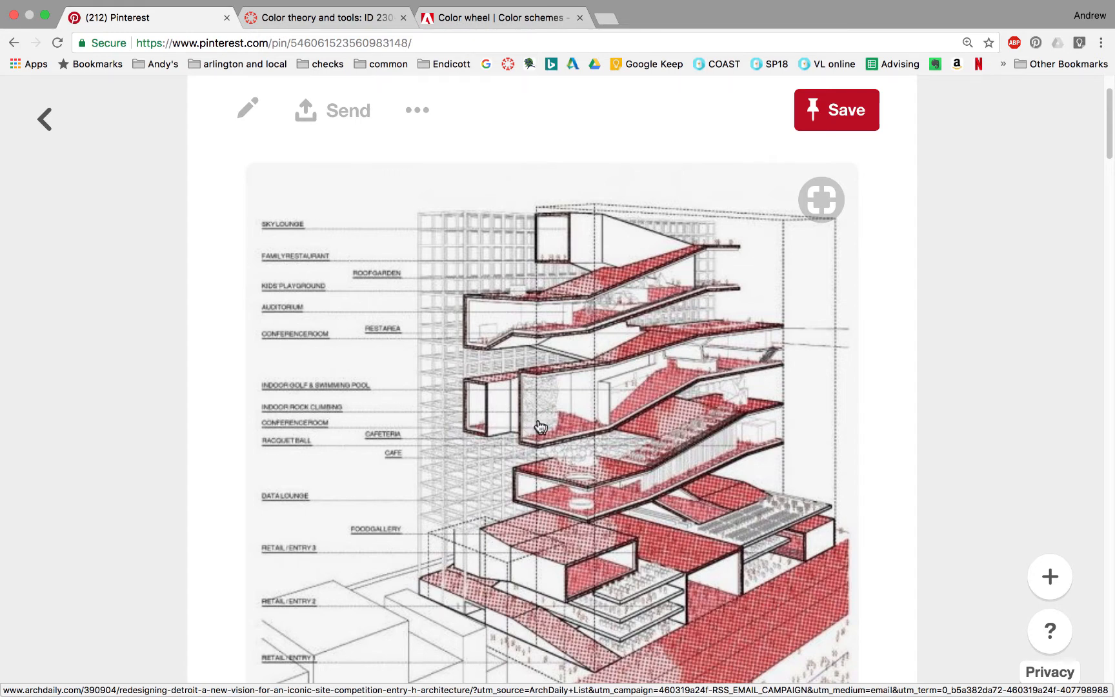
{"action": "scroll", "coordinate": [562, 420], "scroll_direction": "down", "scroll_amount": 5}
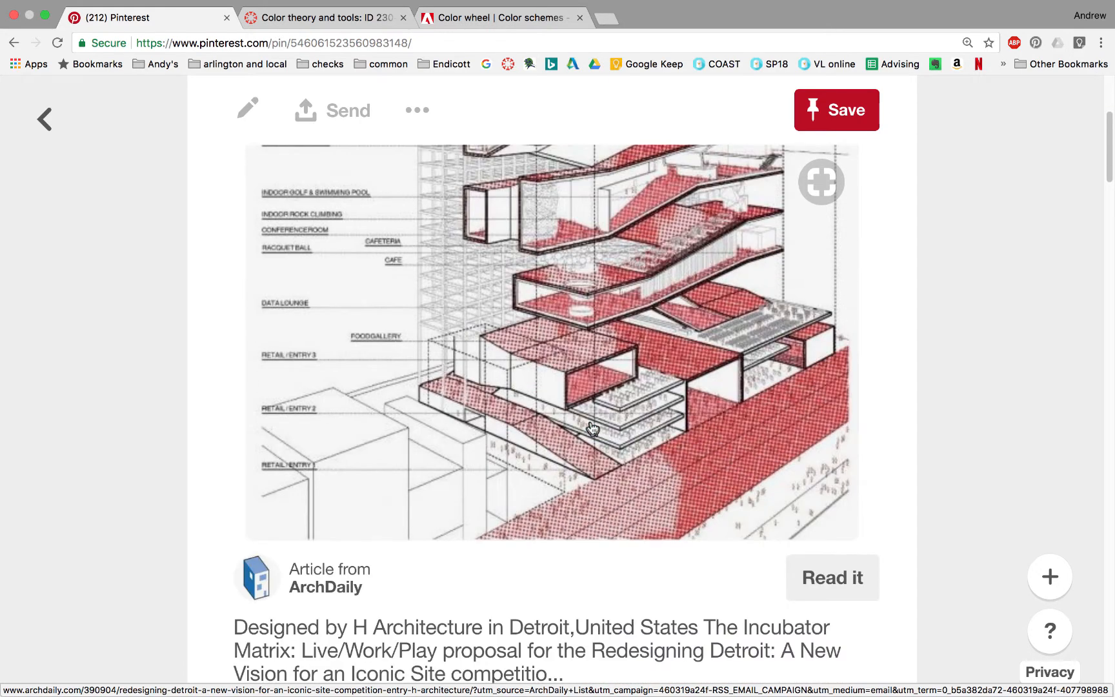
{"action": "scroll", "coordinate": [189, 176], "scroll_direction": "up", "scroll_amount": 8}
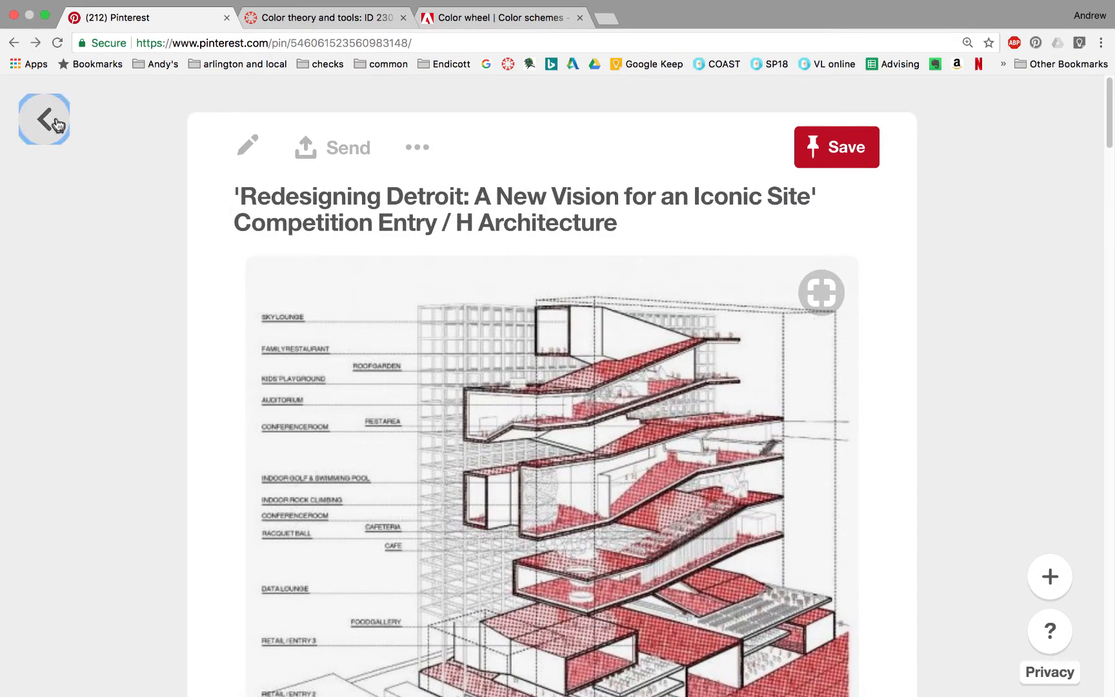
{"action": "left_click", "coordinate": [44, 119]}
Open the "interior design presentation - Google Search" pin, examine its diagonal layout and connecting lines, and return to the collection.
{"action": "scroll", "coordinate": [644, 465], "scroll_direction": "down", "scroll_amount": 3}
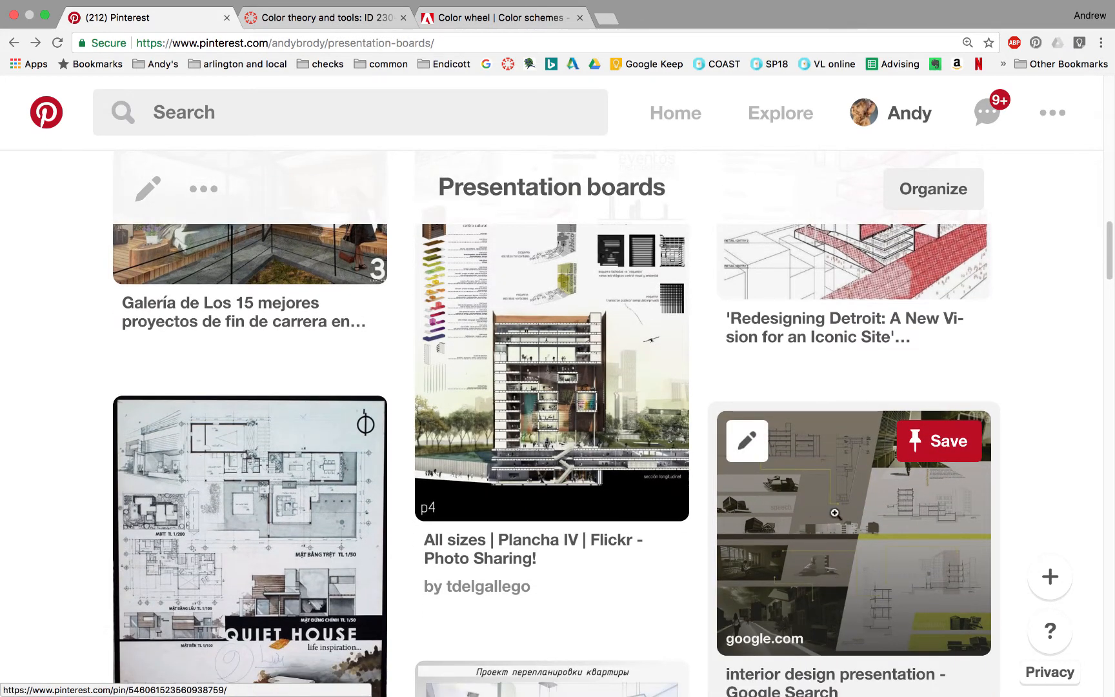
{"action": "left_click", "coordinate": [834, 513]}
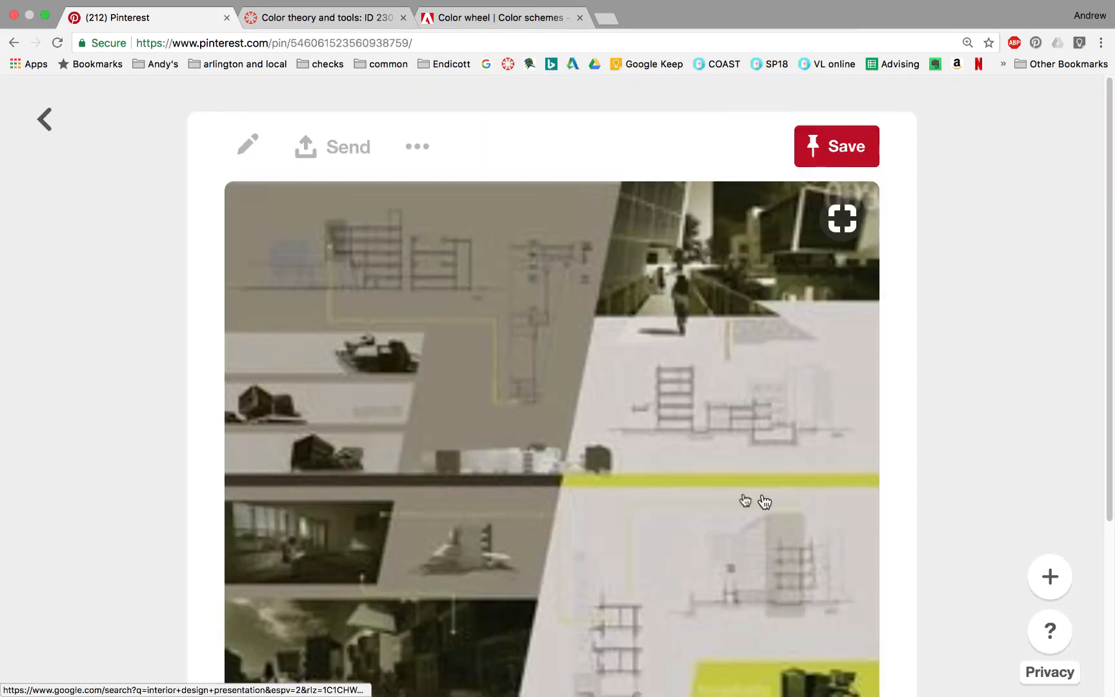
{"action": "scroll", "coordinate": [597, 460], "scroll_direction": "down", "scroll_amount": 1}
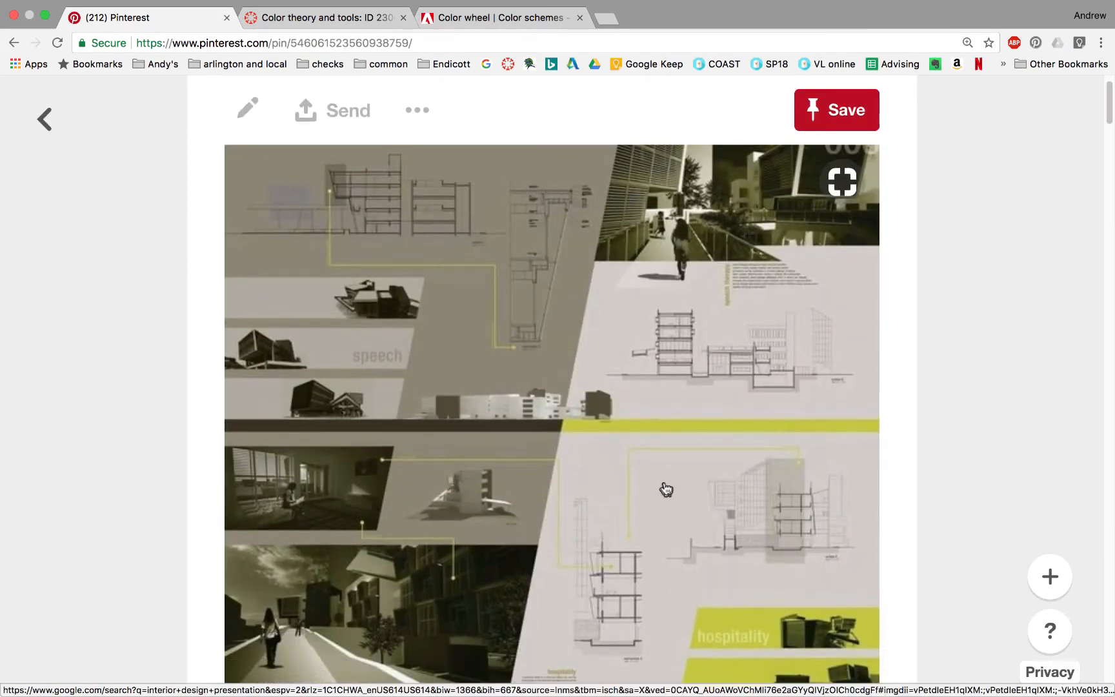
{"action": "scroll", "coordinate": [709, 513], "scroll_direction": "down", "scroll_amount": 1}
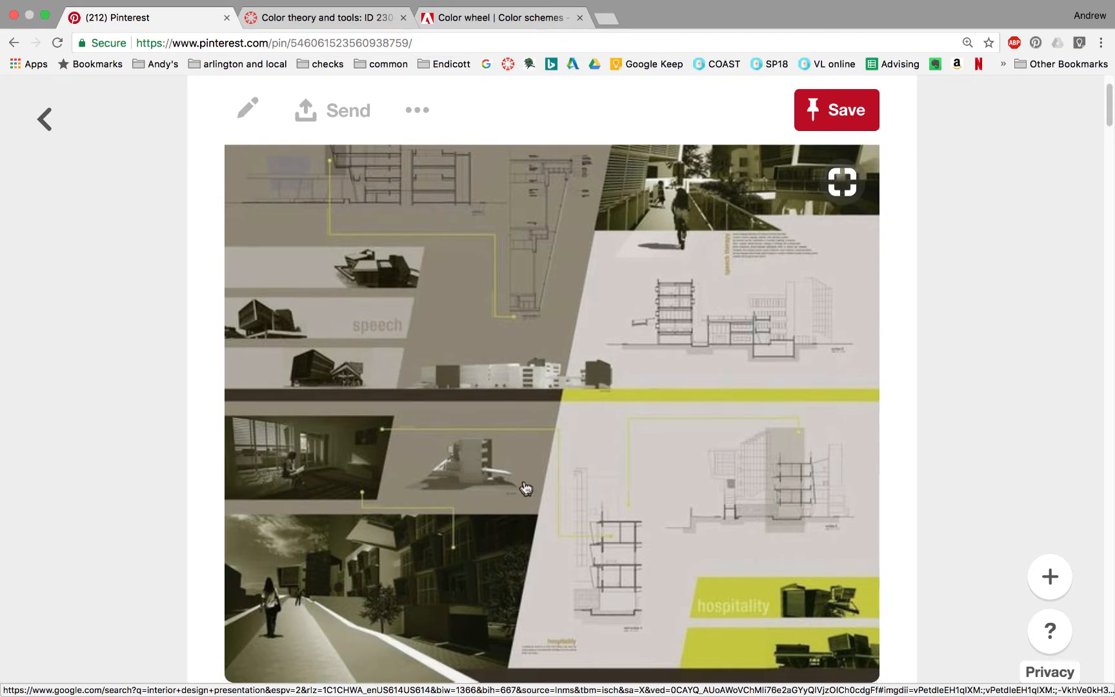
{"action": "scroll", "coordinate": [525, 485], "scroll_direction": "down", "scroll_amount": 3}
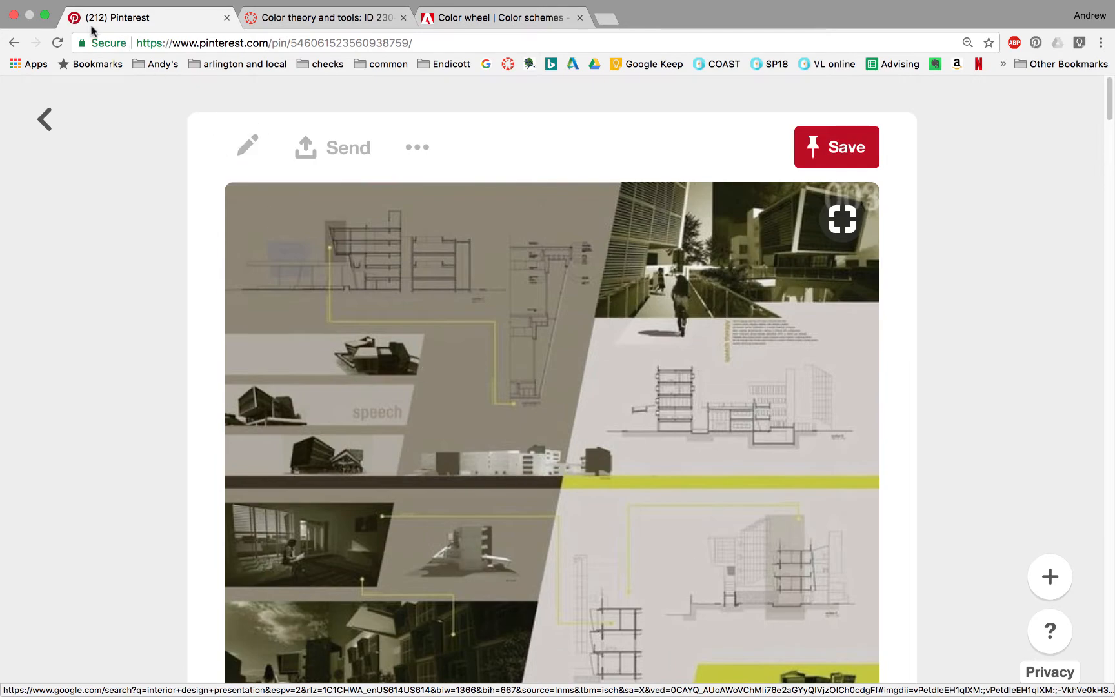
{"action": "left_click", "coordinate": [45, 119]}
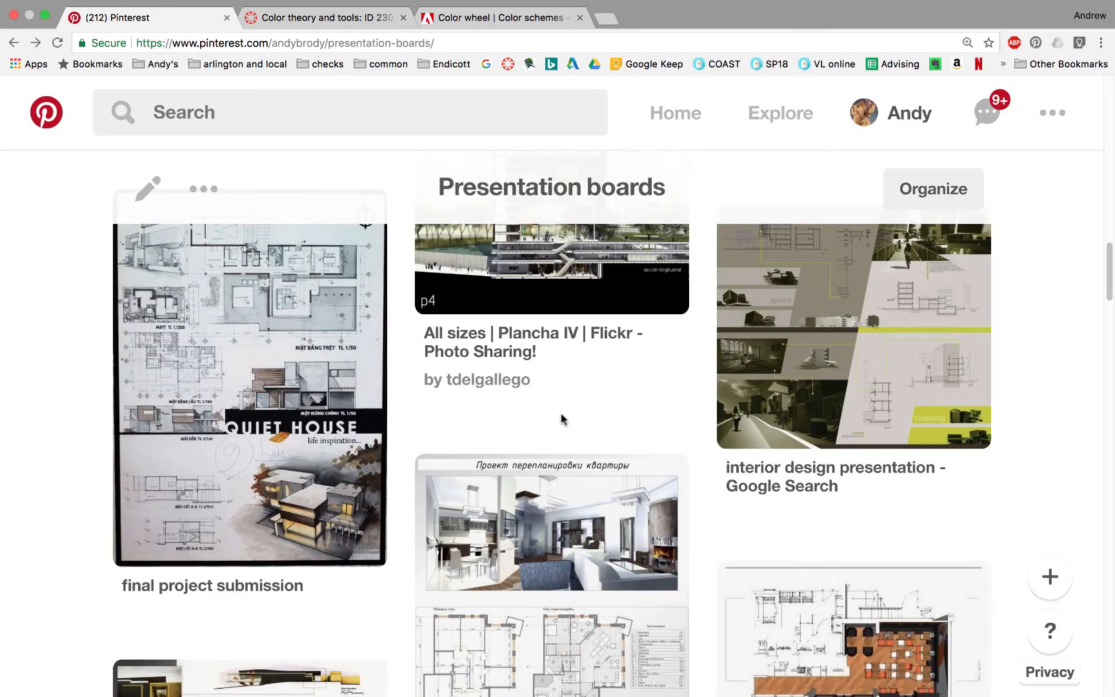
Open the pin showing the cantilevered glass building above a lawn, examine its layout, and open its original full-size image.
{"action": "scroll", "coordinate": [561, 418], "scroll_direction": "down", "scroll_amount": 5}
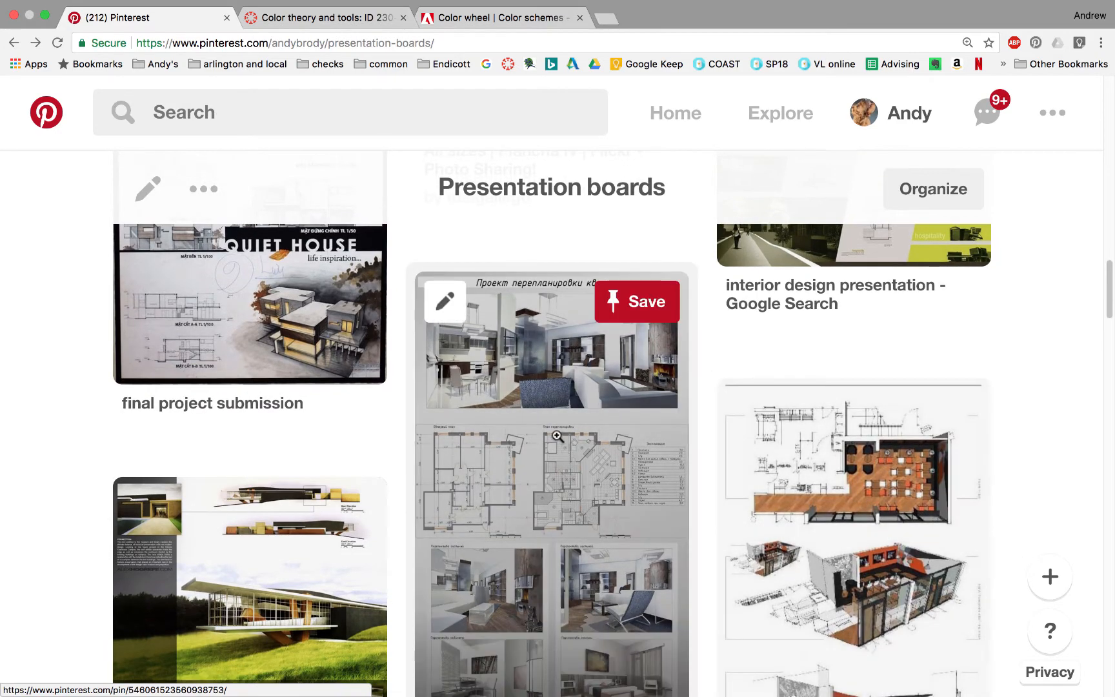
{"action": "scroll", "coordinate": [557, 434], "scroll_direction": "down", "scroll_amount": 4}
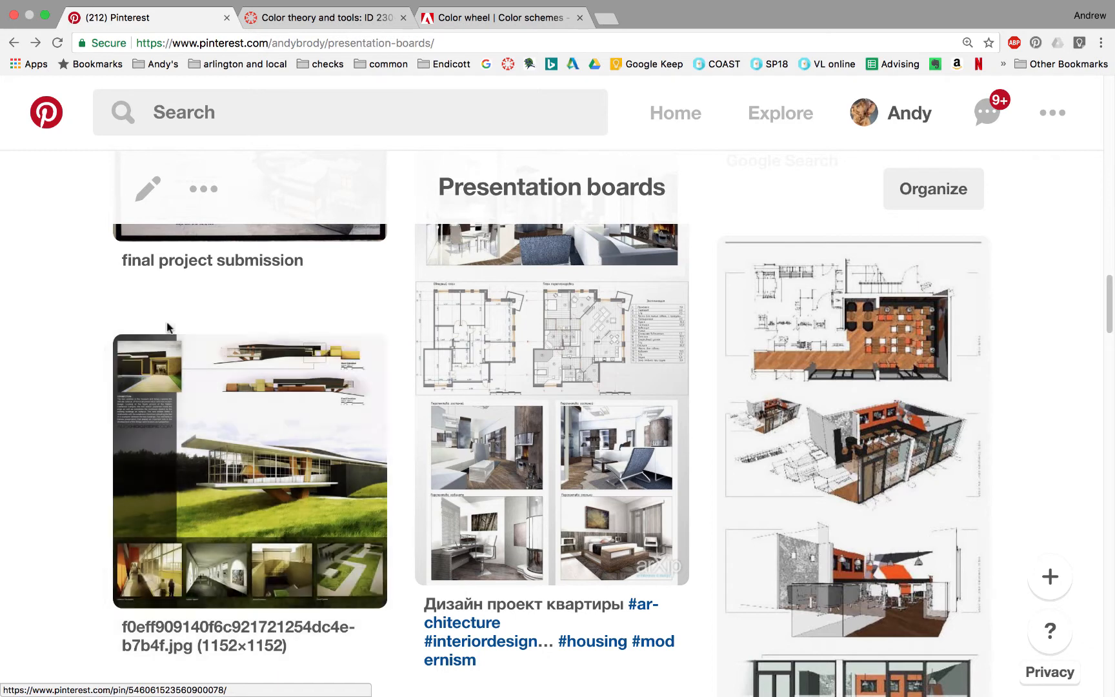
{"action": "scroll", "coordinate": [181, 517], "scroll_direction": "down", "scroll_amount": 1}
{"action": "left_click", "coordinate": [263, 505]}
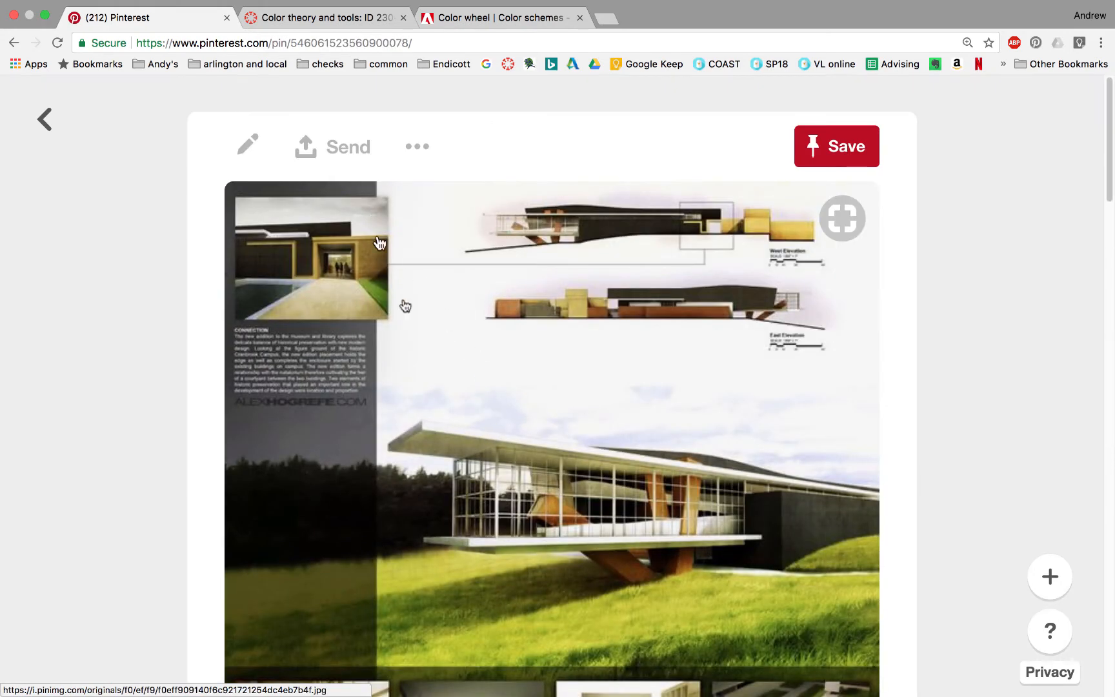
{"action": "scroll", "coordinate": [622, 415], "scroll_direction": "down", "scroll_amount": 1}
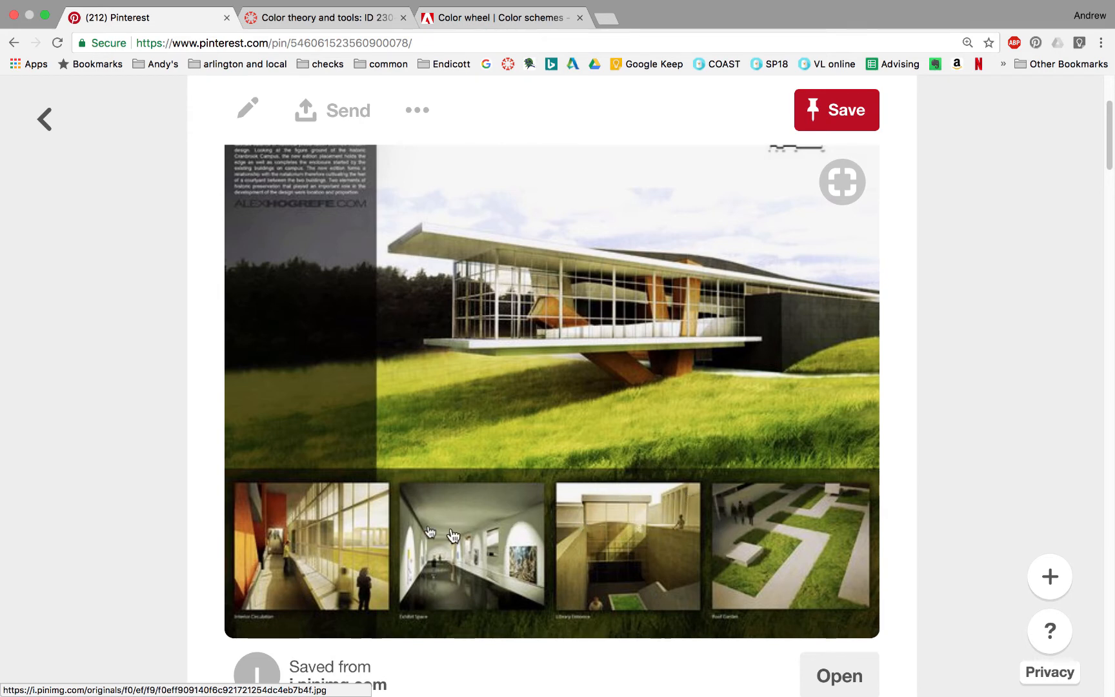
{"action": "left_click", "coordinate": [392, 389]}
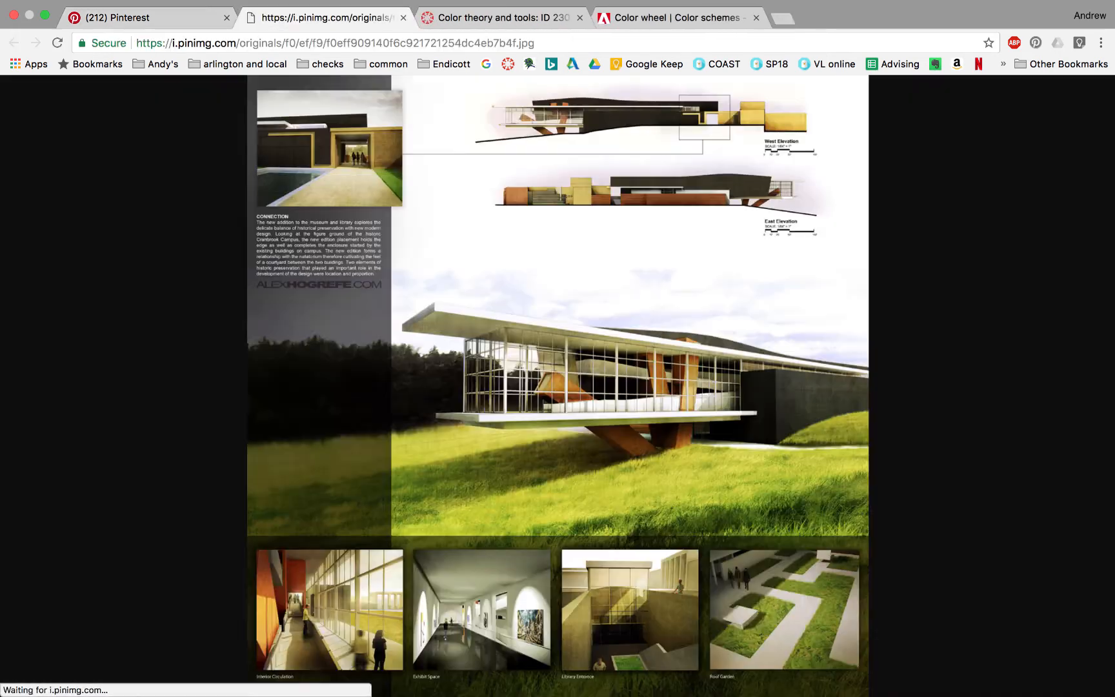
Close the full-size image, return to the Presentation boards collection and look through the pins further down.
{"action": "left_click", "coordinate": [403, 18]}
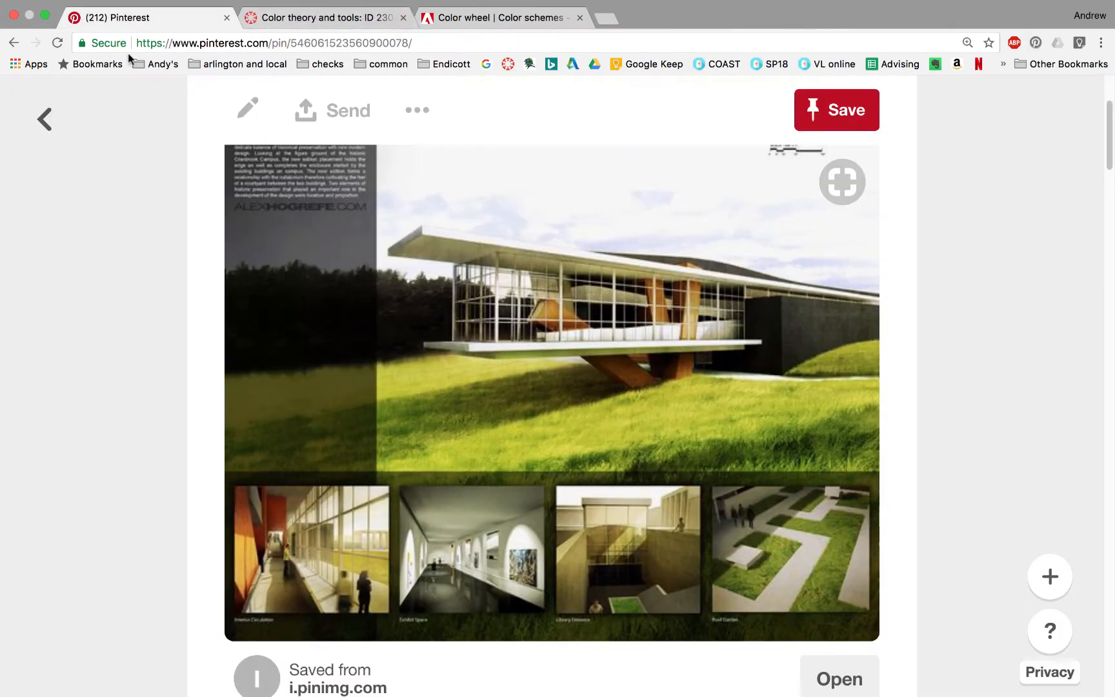
{"action": "left_click", "coordinate": [40, 114]}
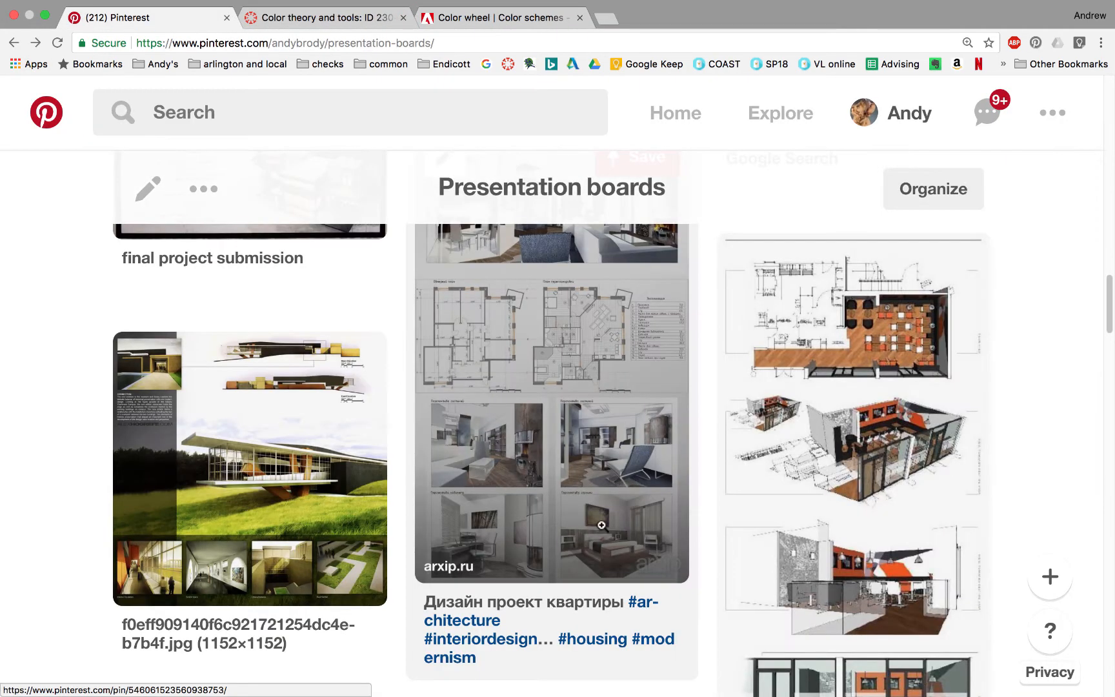
{"action": "scroll", "coordinate": [600, 521], "scroll_direction": "down", "scroll_amount": 3}
{"action": "scroll", "coordinate": [600, 521], "scroll_direction": "down", "scroll_amount": 3}
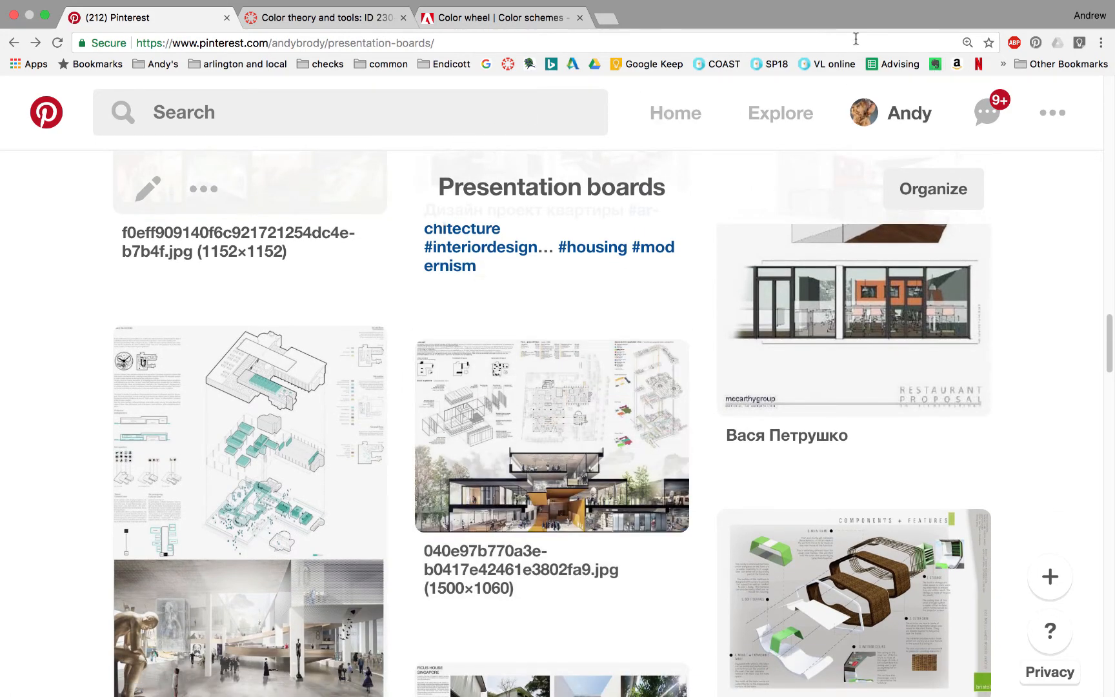
Switch to Illustrator, move Artboard 1 of Untitled-1 higher on the canvas and enlarge it to about 14.98 by 13.45 in.
{"action": "key", "text": "super+Tab"}
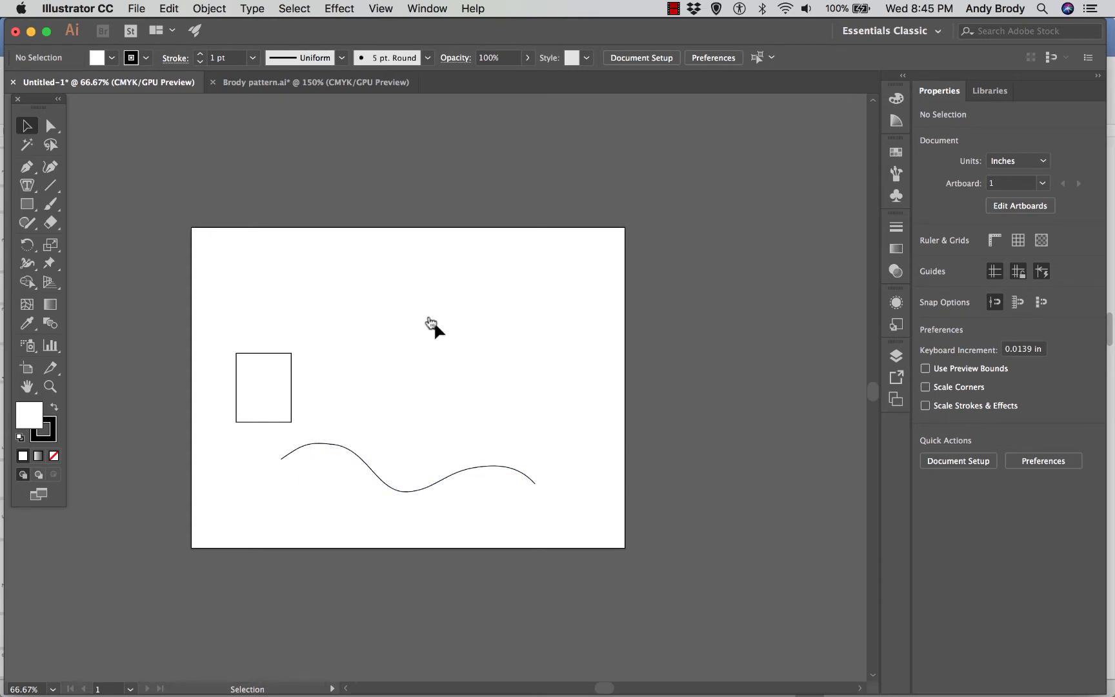
{"action": "left_click", "coordinate": [27, 368]}
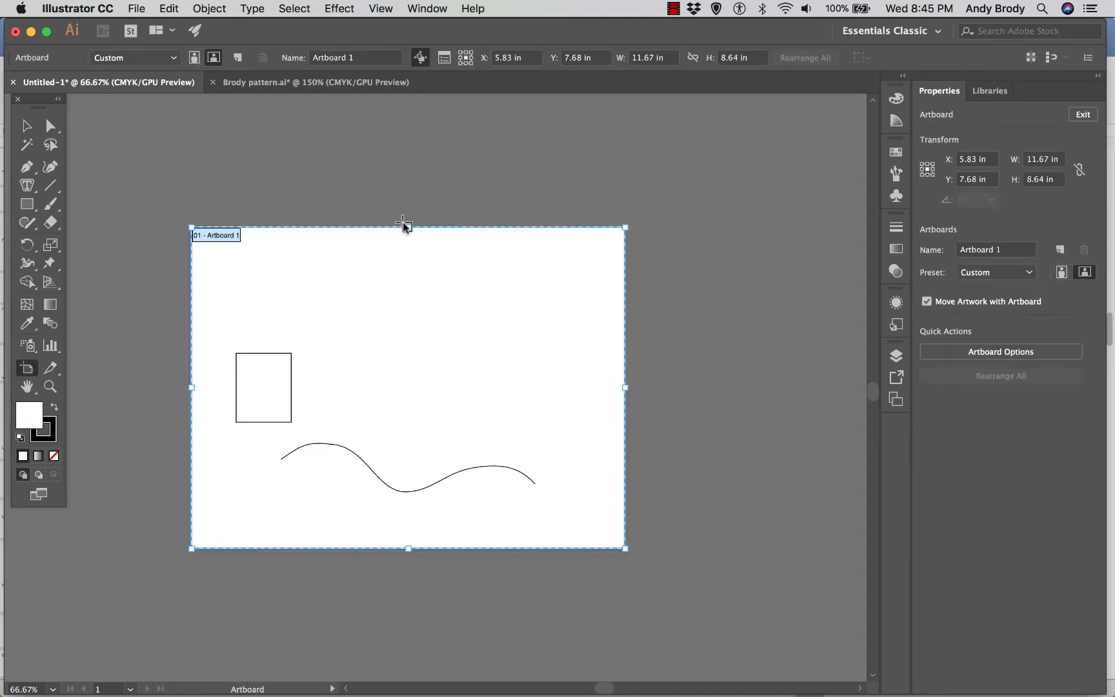
{"action": "left_click_drag", "start_coordinate": [403, 224], "coordinate": [393, 152]}
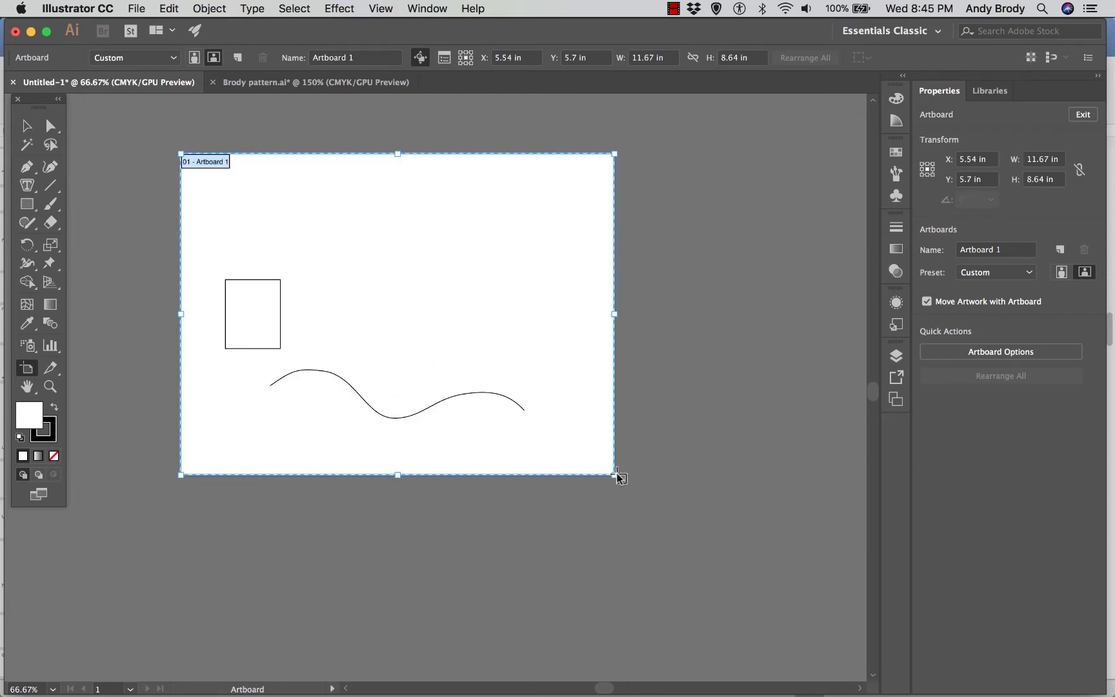
{"action": "left_click_drag", "start_coordinate": [615, 475], "coordinate": [731, 616]}
{"action": "left_click_drag", "start_coordinate": [731, 625], "coordinate": [736, 655]}
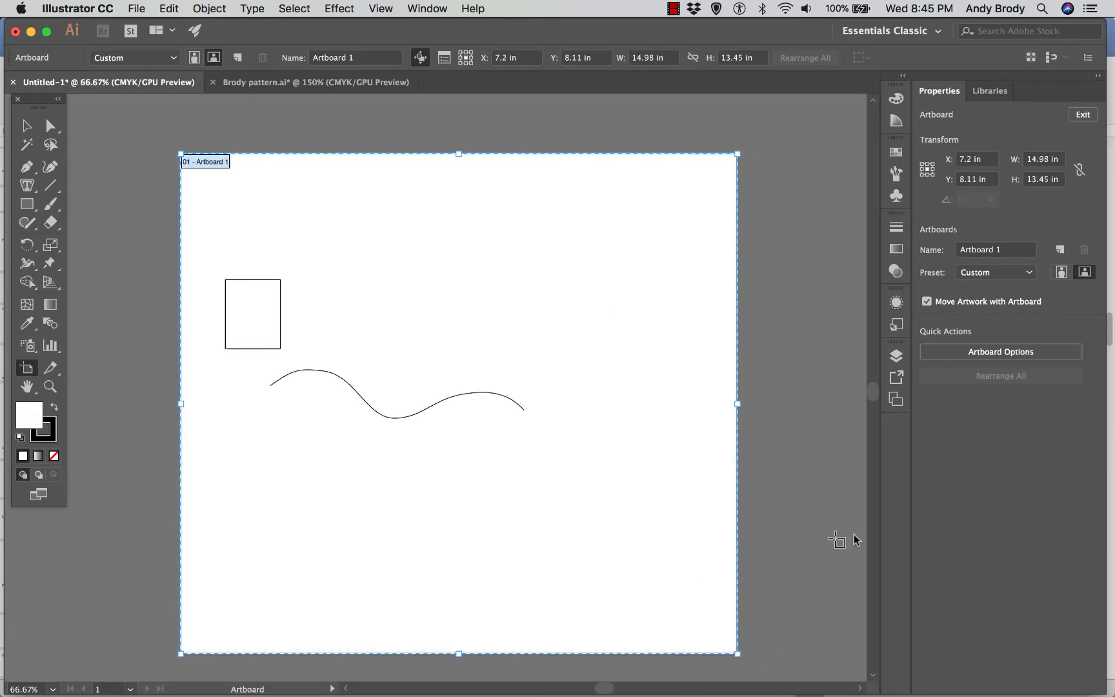
Extend the artboard's lower edge to a height of about 14.22 in and leave artboard editing.
{"action": "left_click", "coordinate": [894, 401]}
{"action": "left_click", "coordinate": [894, 401]}
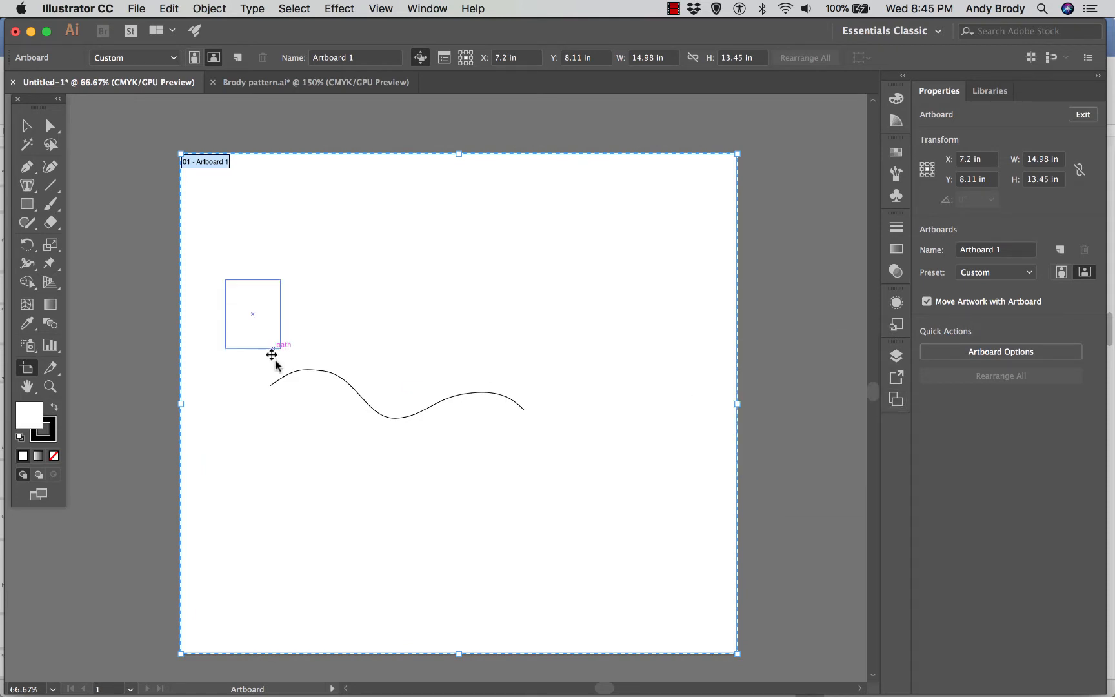
{"action": "scroll", "coordinate": [351, 460], "scroll_direction": "down", "scroll_amount": 2}
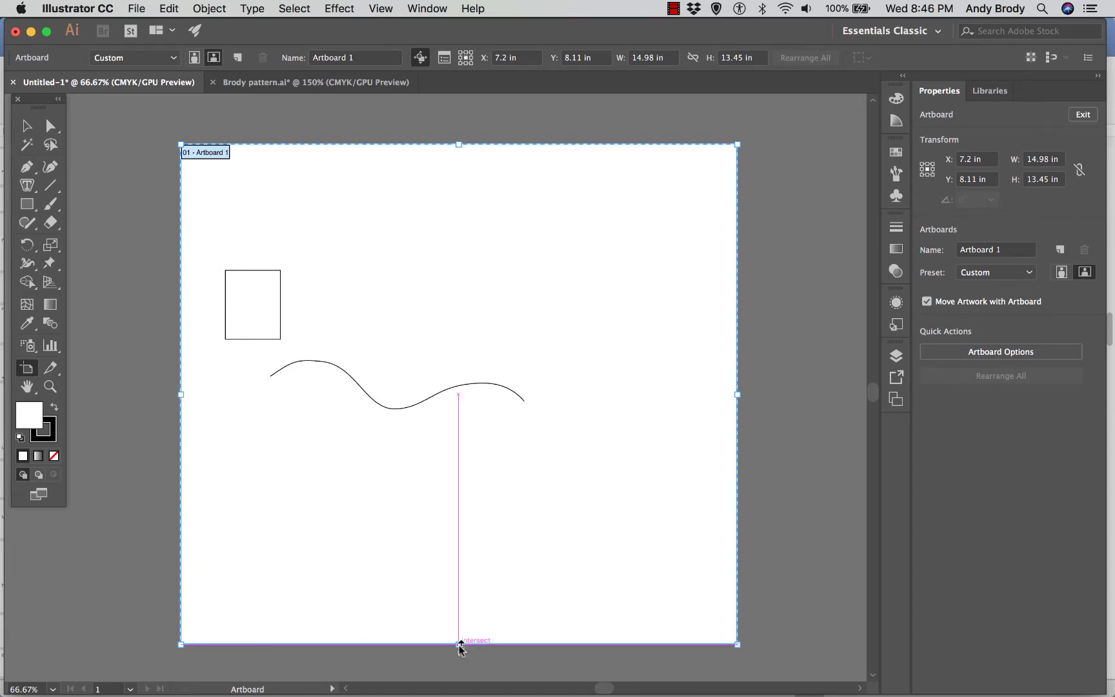
{"action": "left_click_drag", "start_coordinate": [459, 644], "coordinate": [458, 673]}
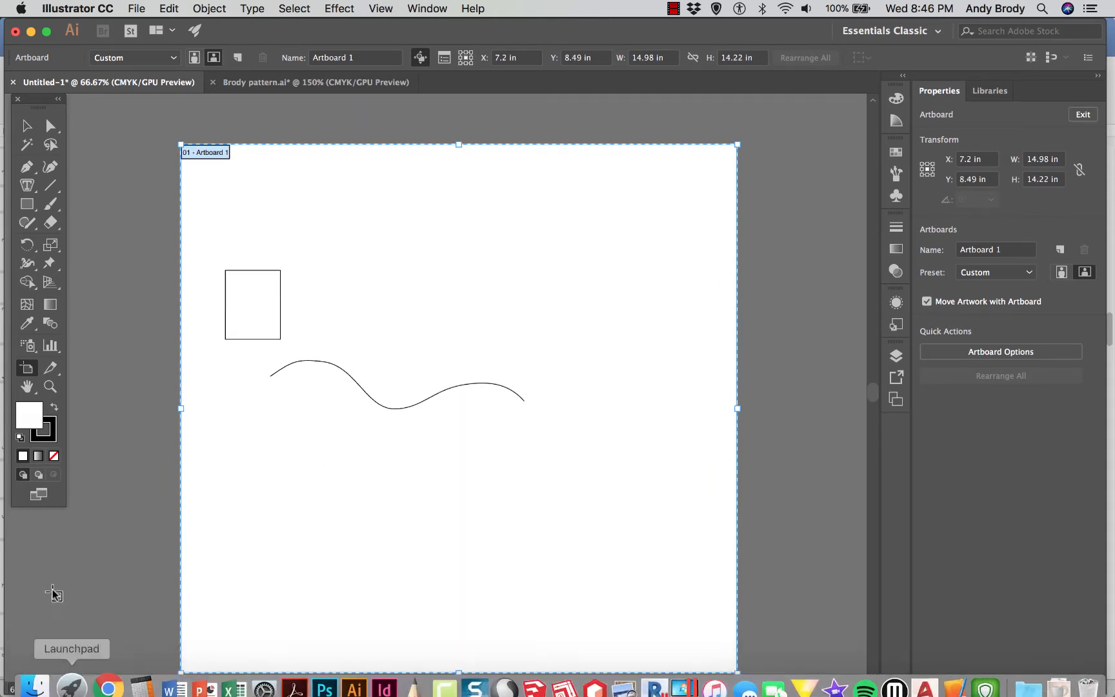
{"action": "left_click", "coordinate": [53, 689]}
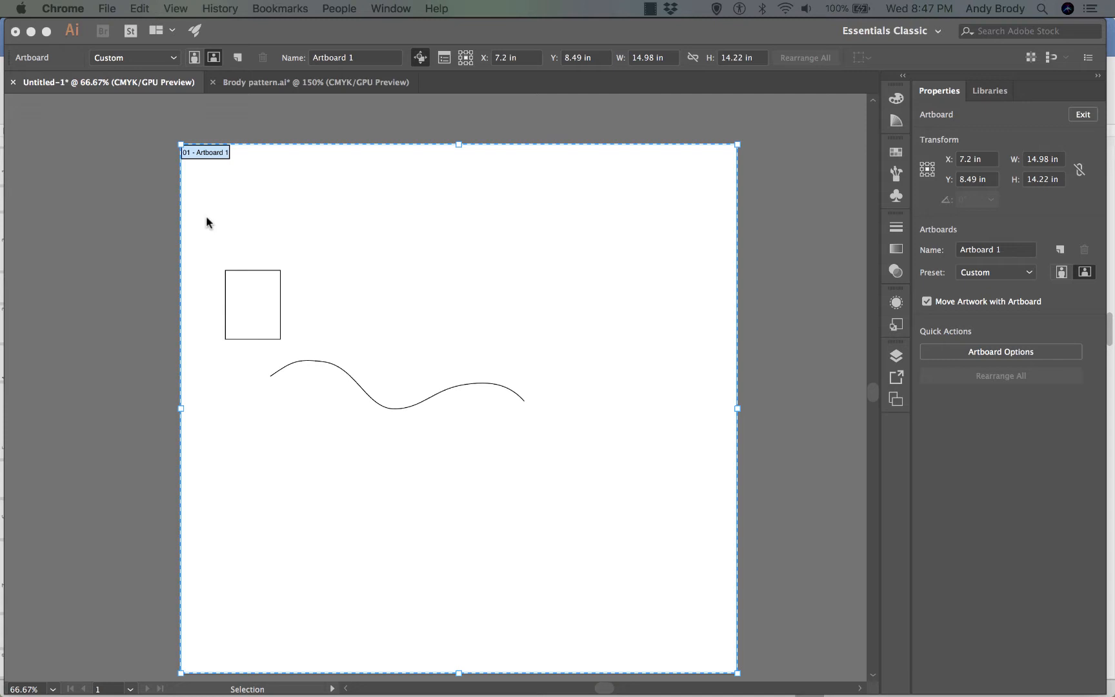
{"action": "left_click", "coordinate": [344, 431]}
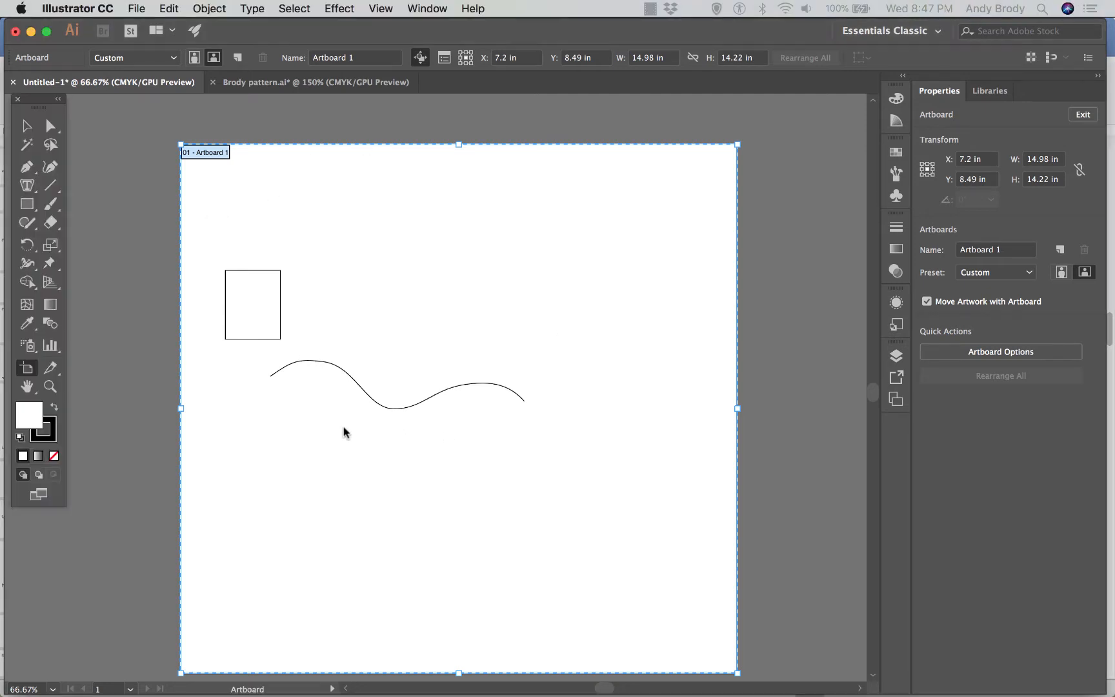
{"action": "key", "text": "v"}
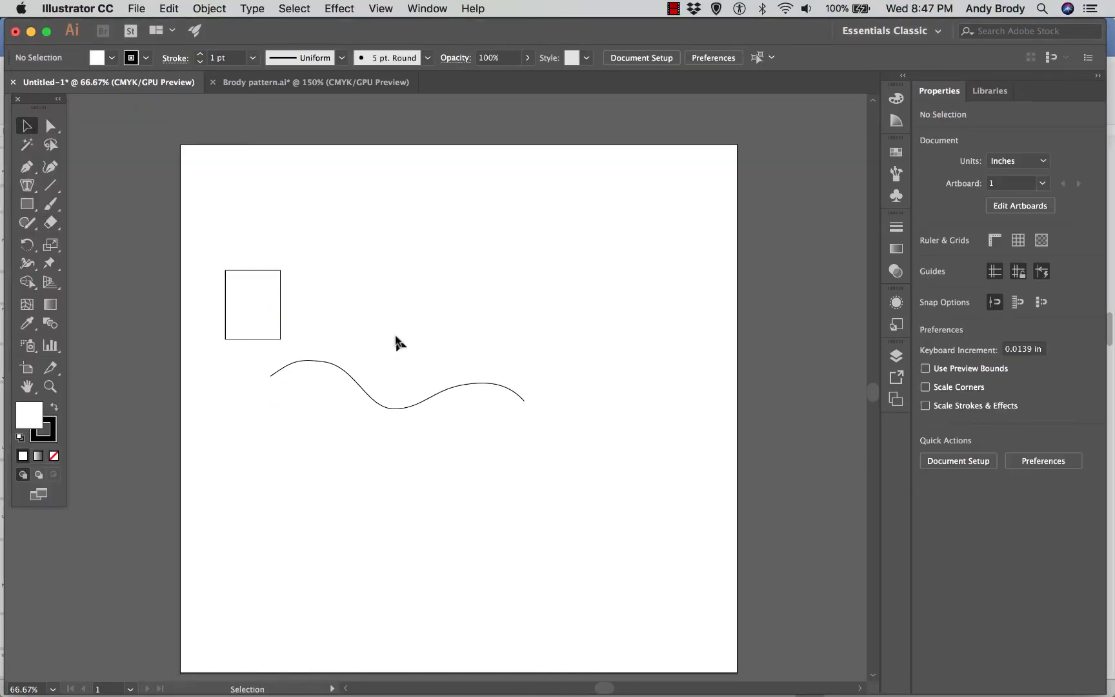
{"action": "scroll", "coordinate": [450, 398], "scroll_direction": "down", "scroll_amount": 1}
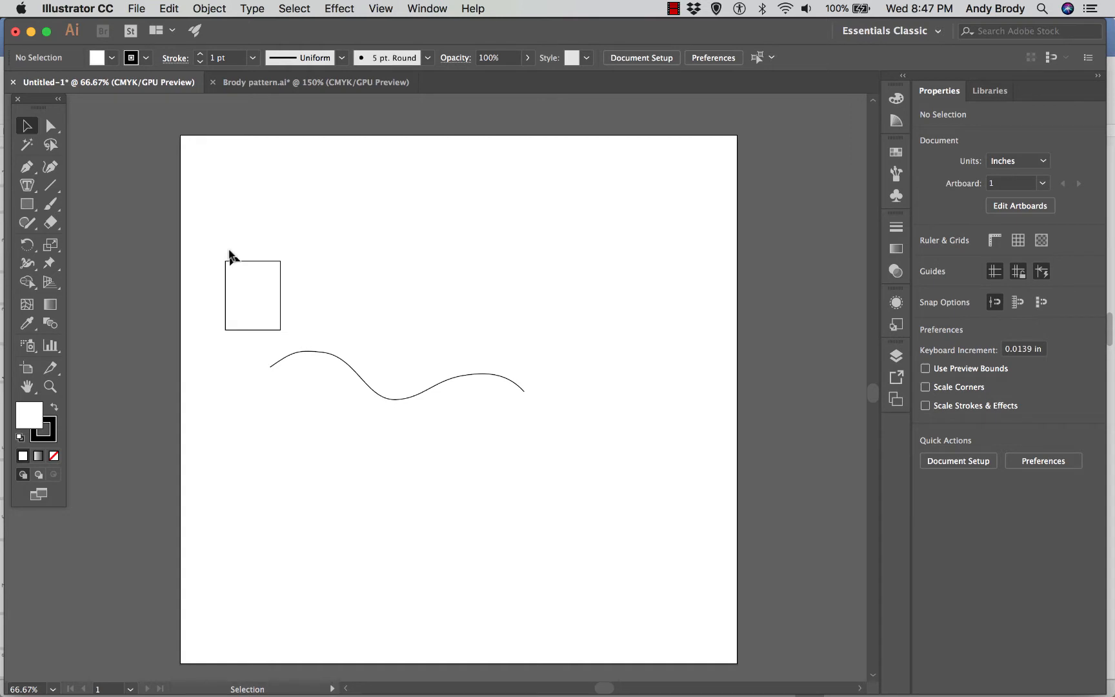
Select all four dotted pattern squares in Brody pattern.ai and copy them.
{"action": "left_click", "coordinate": [266, 82]}
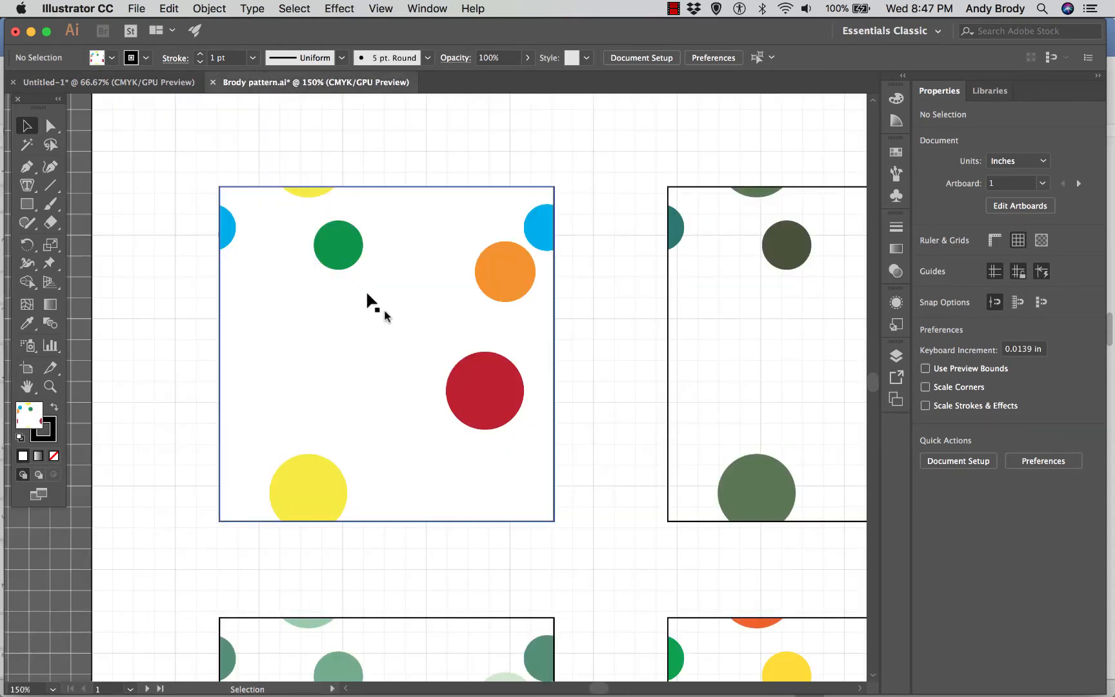
{"action": "scroll", "coordinate": [435, 366], "scroll_direction": "down", "scroll_amount": 5}
{"action": "scroll", "coordinate": [433, 361], "scroll_direction": "up", "scroll_amount": 3}
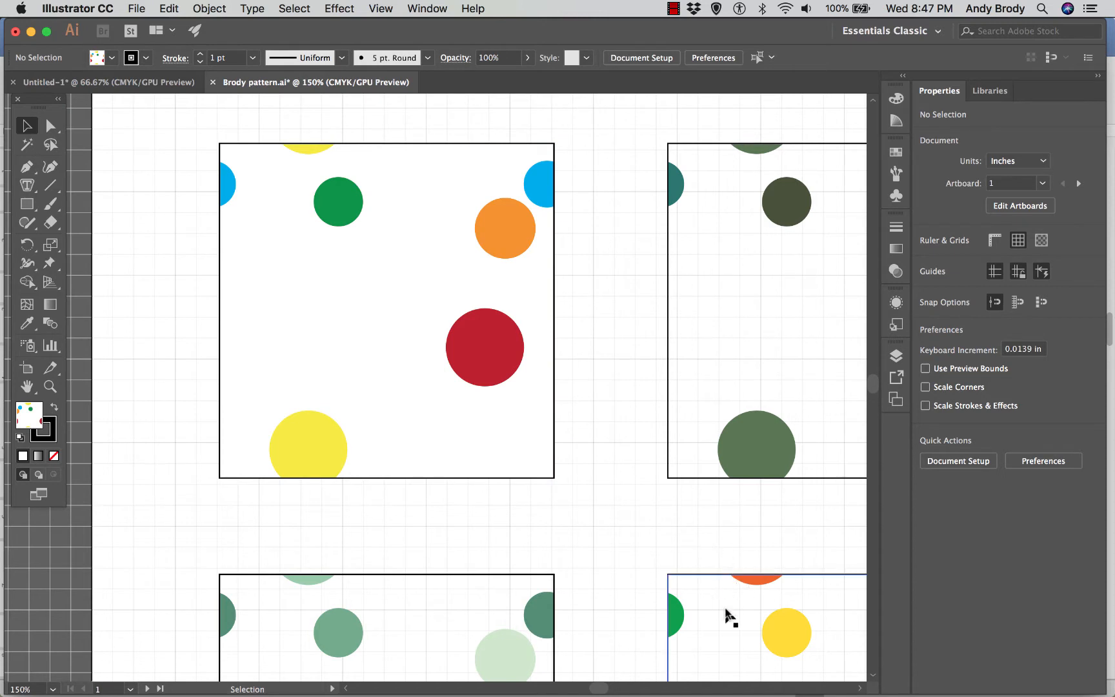
{"action": "left_click_drag", "start_coordinate": [726, 610], "coordinate": [705, 589]}
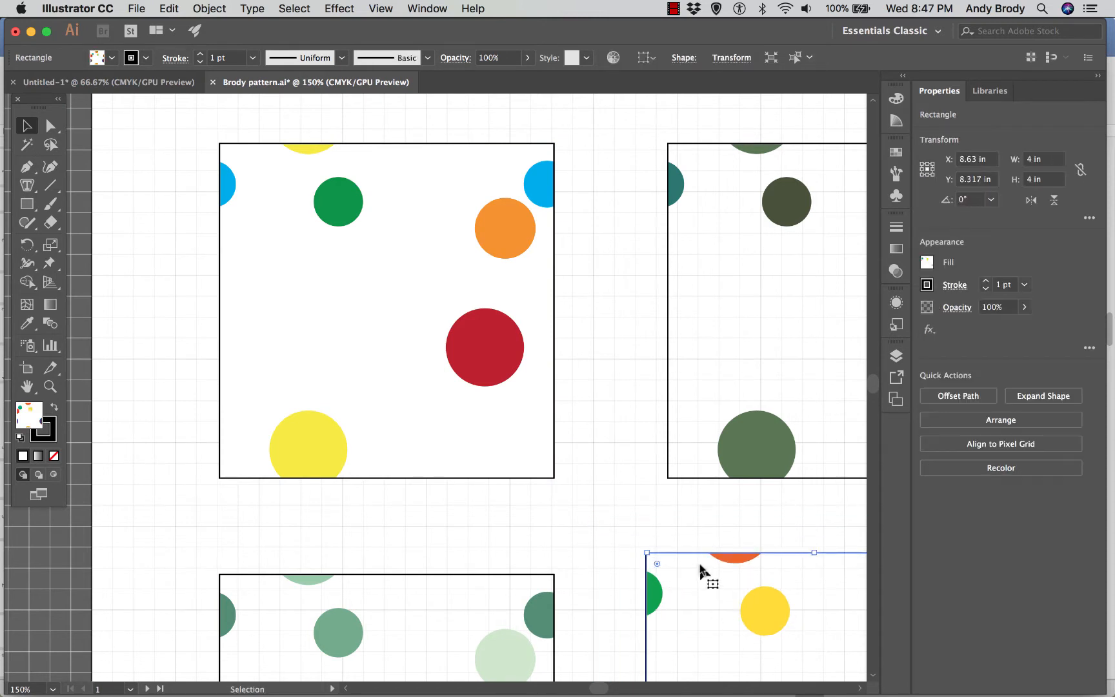
{"action": "key", "text": "super+z"}
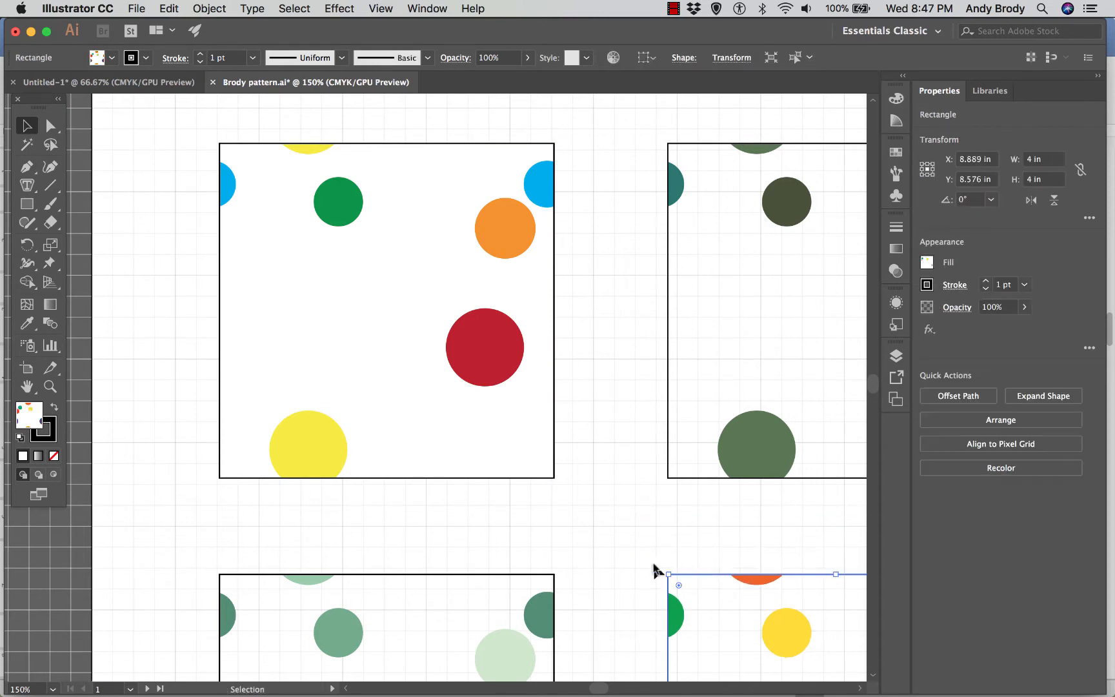
{"action": "left_click", "coordinate": [761, 122]}
{"action": "left_click_drag", "start_coordinate": [765, 117], "coordinate": [390, 547]}
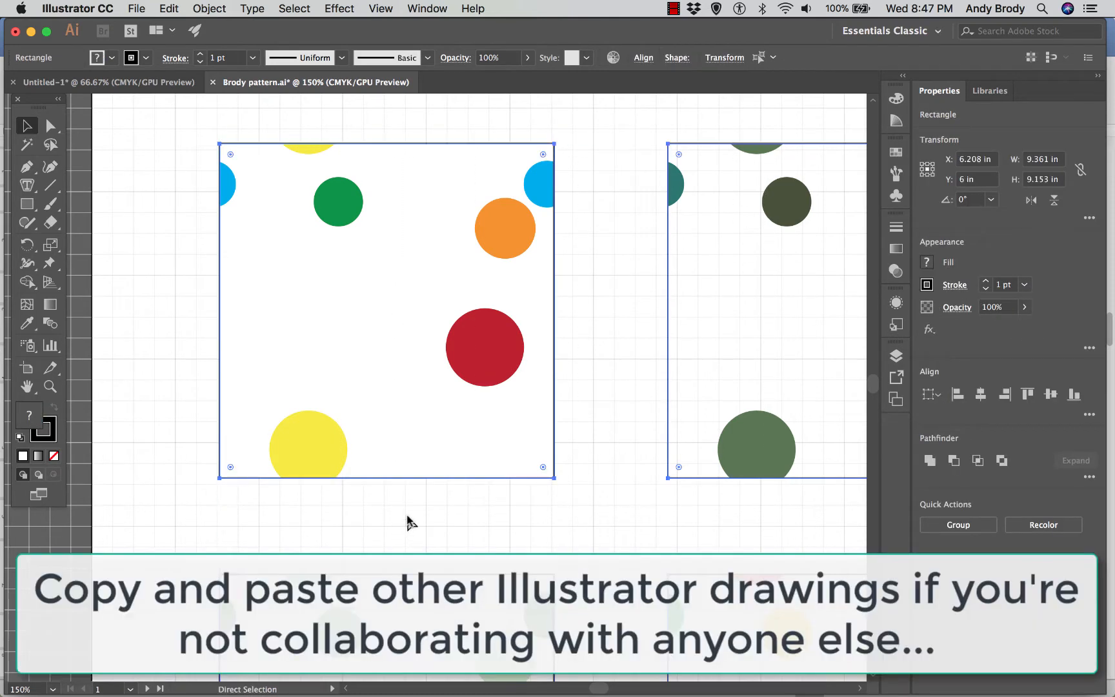
{"action": "key", "text": "super+c"}
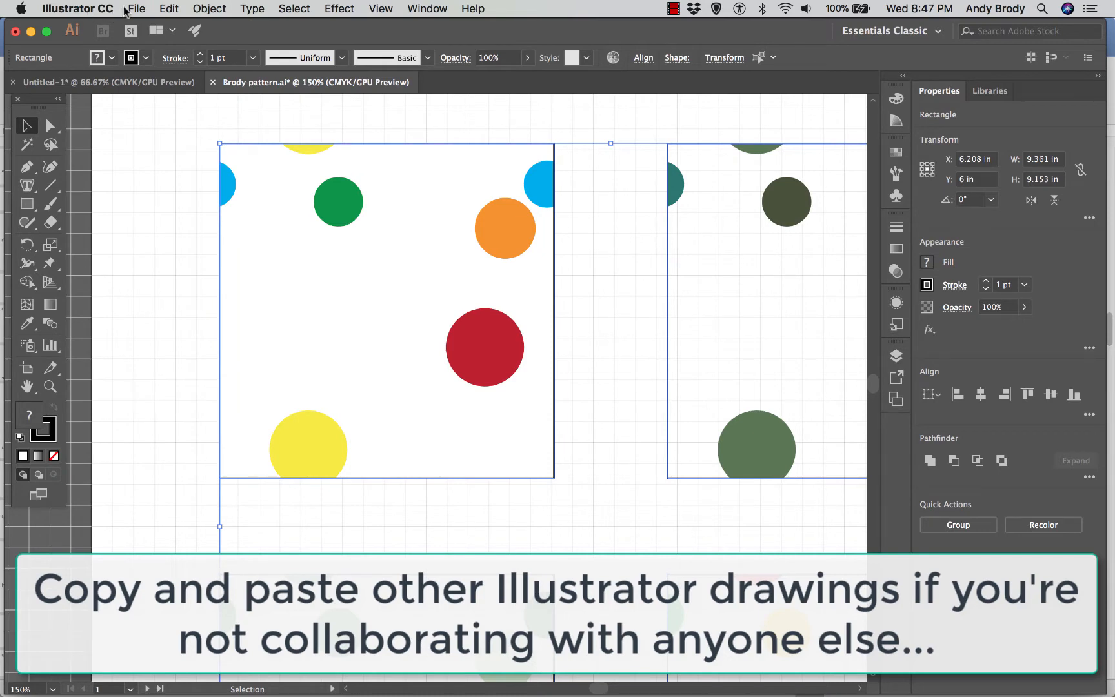
{"action": "left_click", "coordinate": [169, 10]}
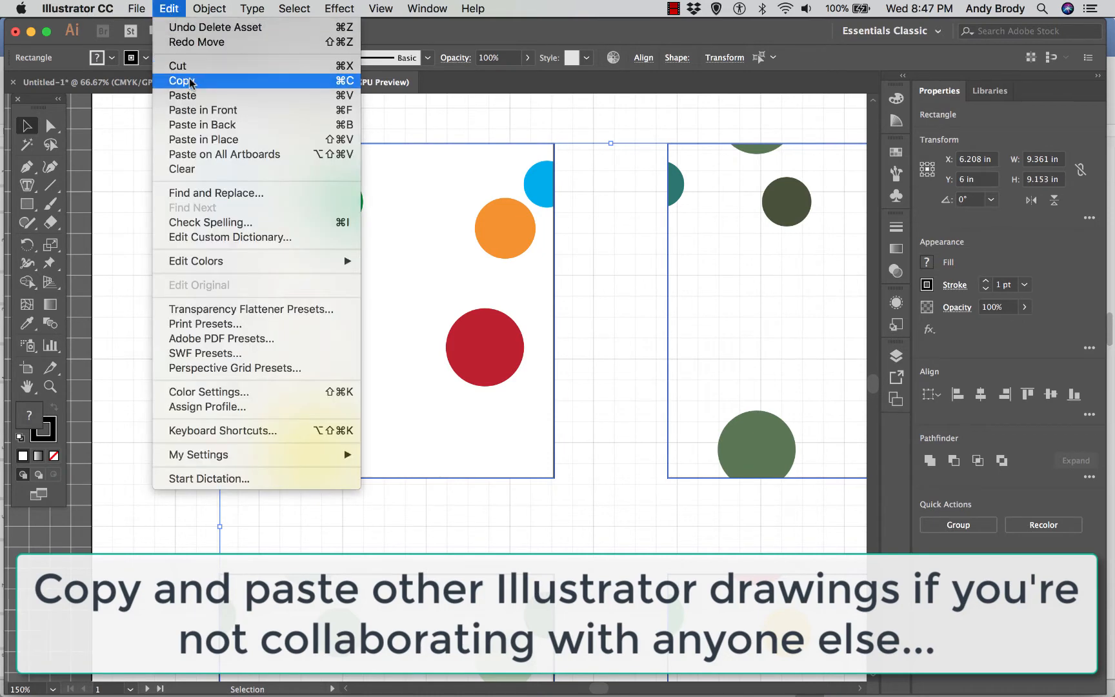
{"action": "left_click", "coordinate": [261, 80]}
Paste the four pattern squares into Untitled-1, scale the set to about 6.82 by 6.67 in, and place it in the artboard's upper right area.
{"action": "left_click", "coordinate": [175, 82]}
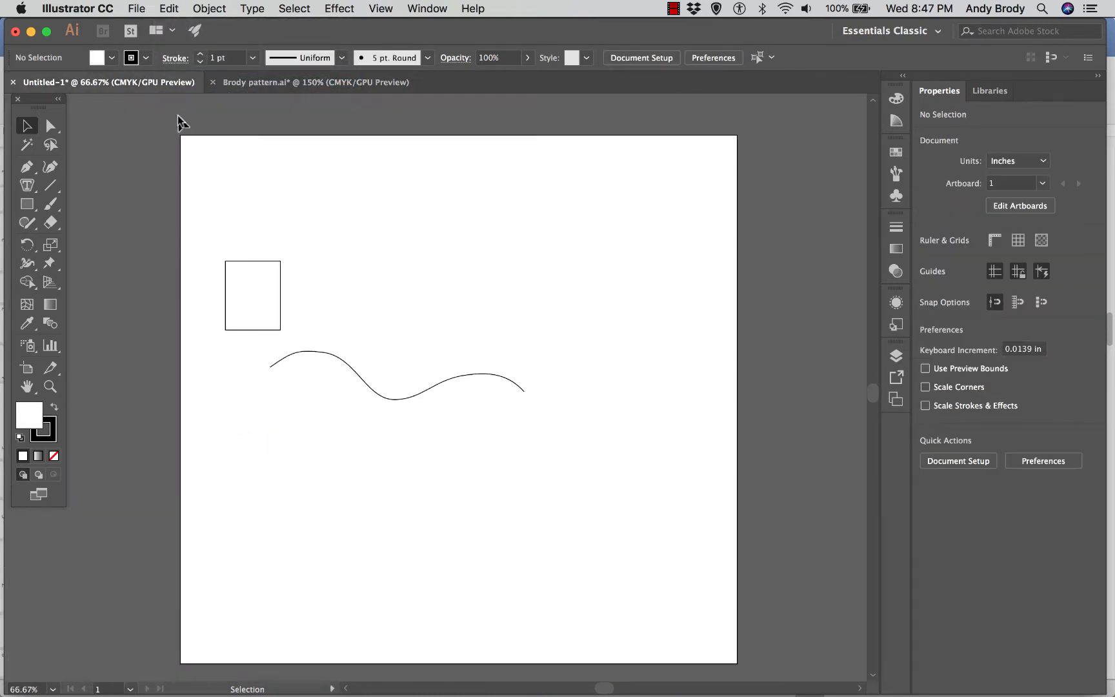
{"action": "key", "text": "super+v"}
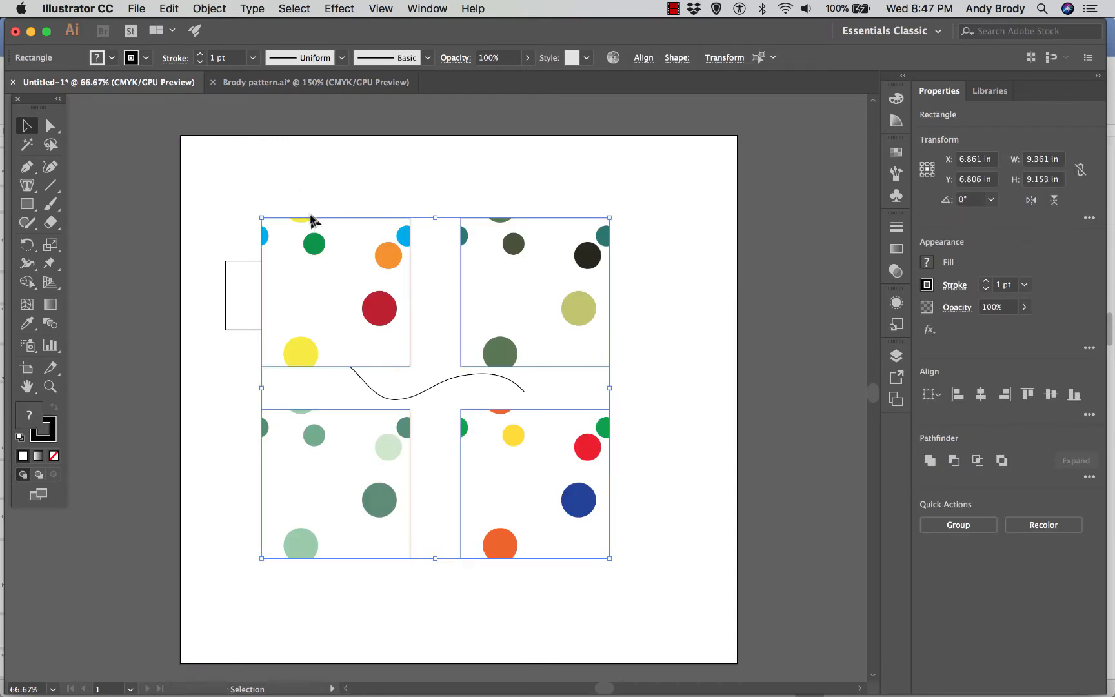
{"action": "left_click_drag", "start_coordinate": [310, 214], "coordinate": [352, 170]}
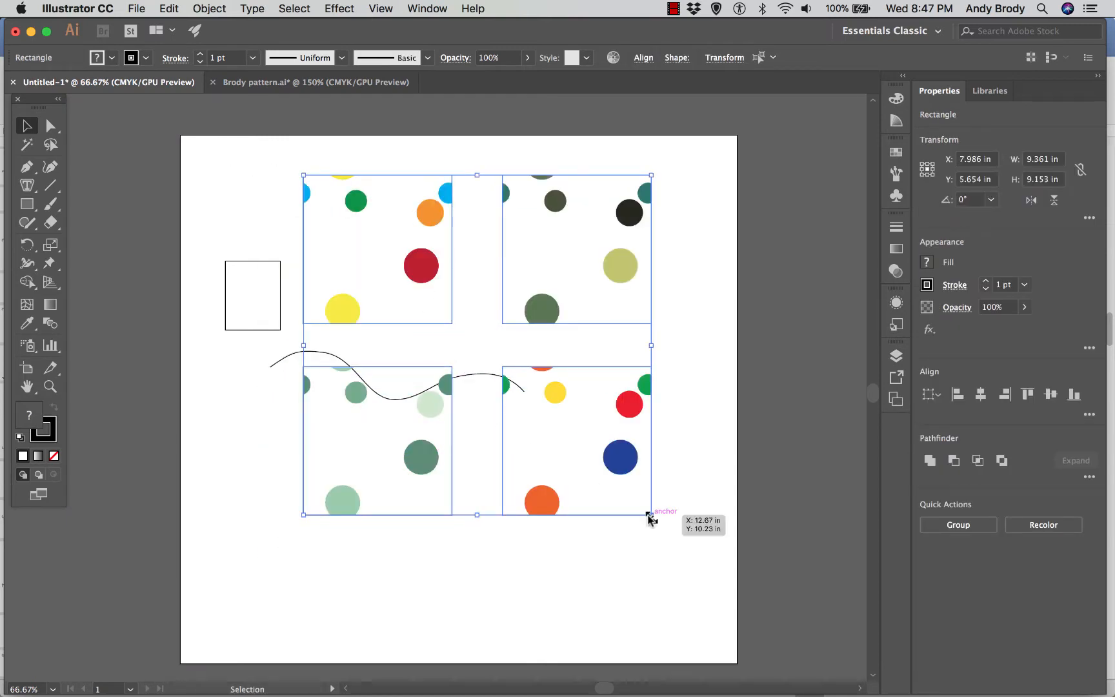
{"action": "left_click_drag", "start_coordinate": [649, 516], "coordinate": [558, 424]}
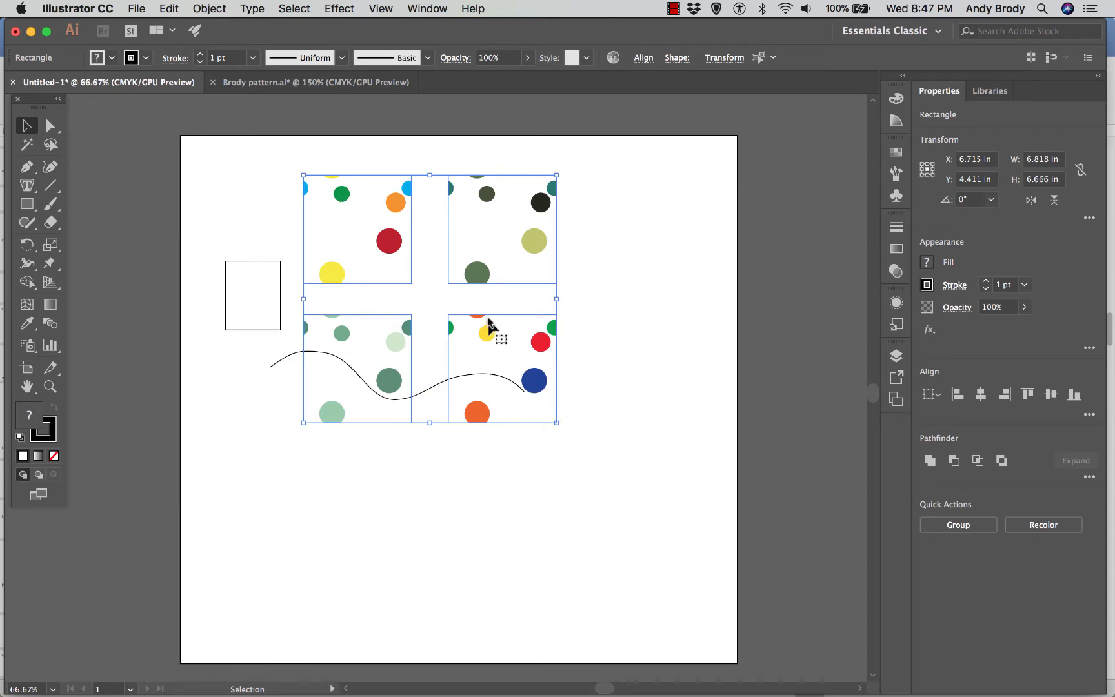
{"action": "left_click_drag", "start_coordinate": [489, 319], "coordinate": [632, 303]}
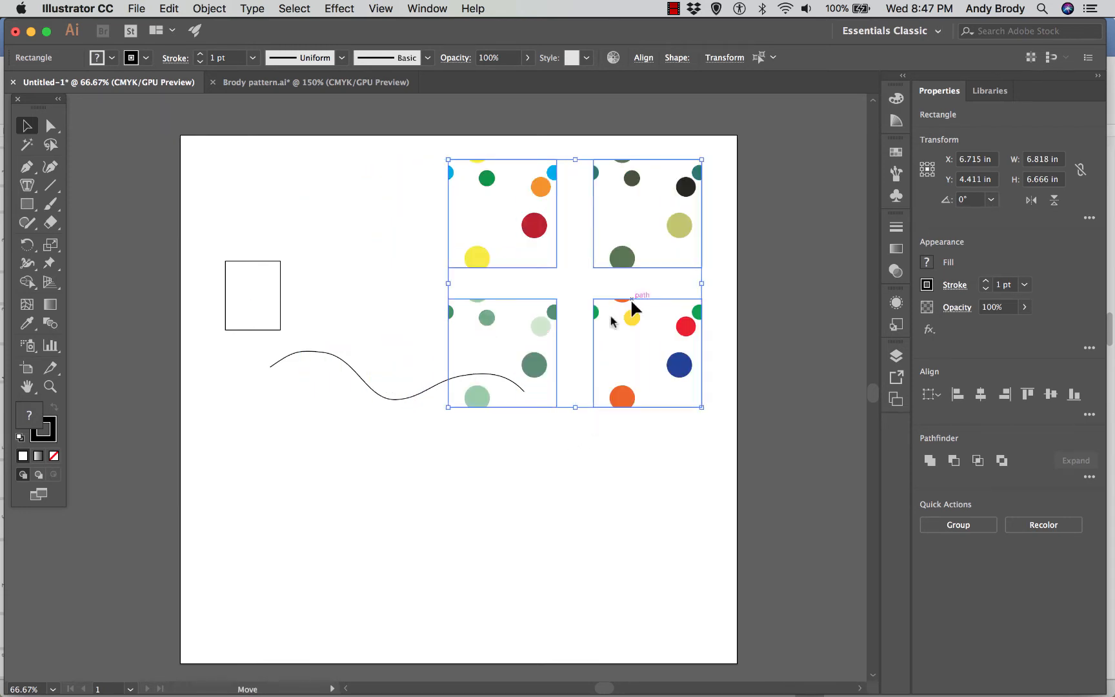
{"action": "left_click", "coordinate": [605, 490]}
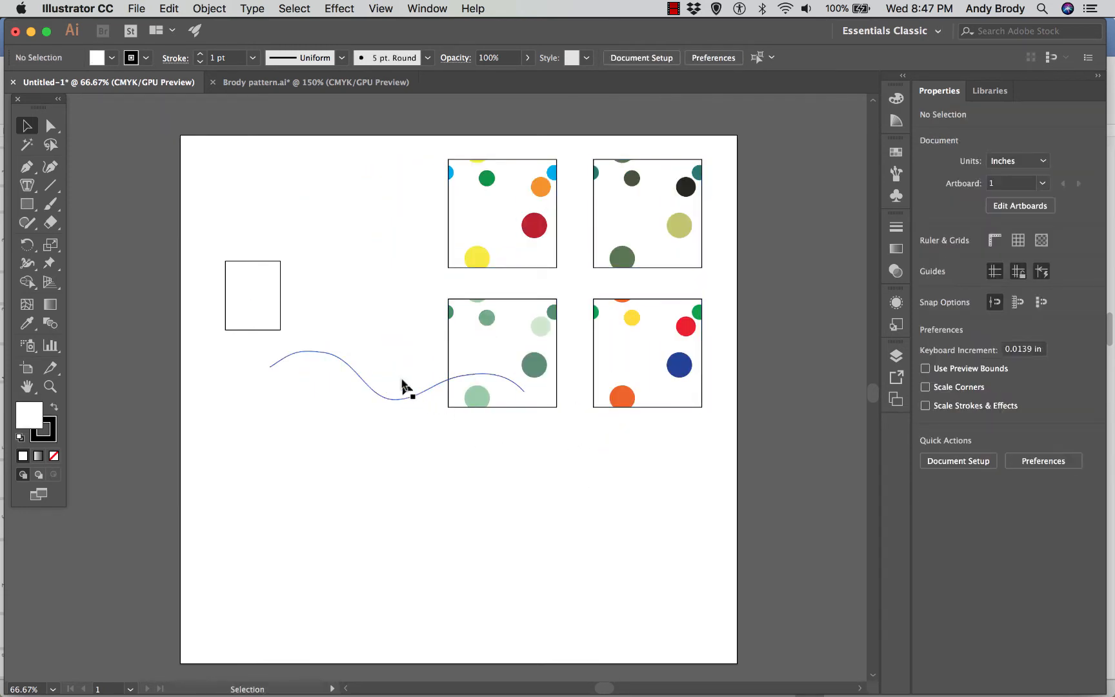
Switch to Brody pattern.ai, select the entire sofa-and-figures elevation on artboard 2, and copy it.
{"action": "left_click", "coordinate": [246, 85]}
{"action": "key", "text": "a"}
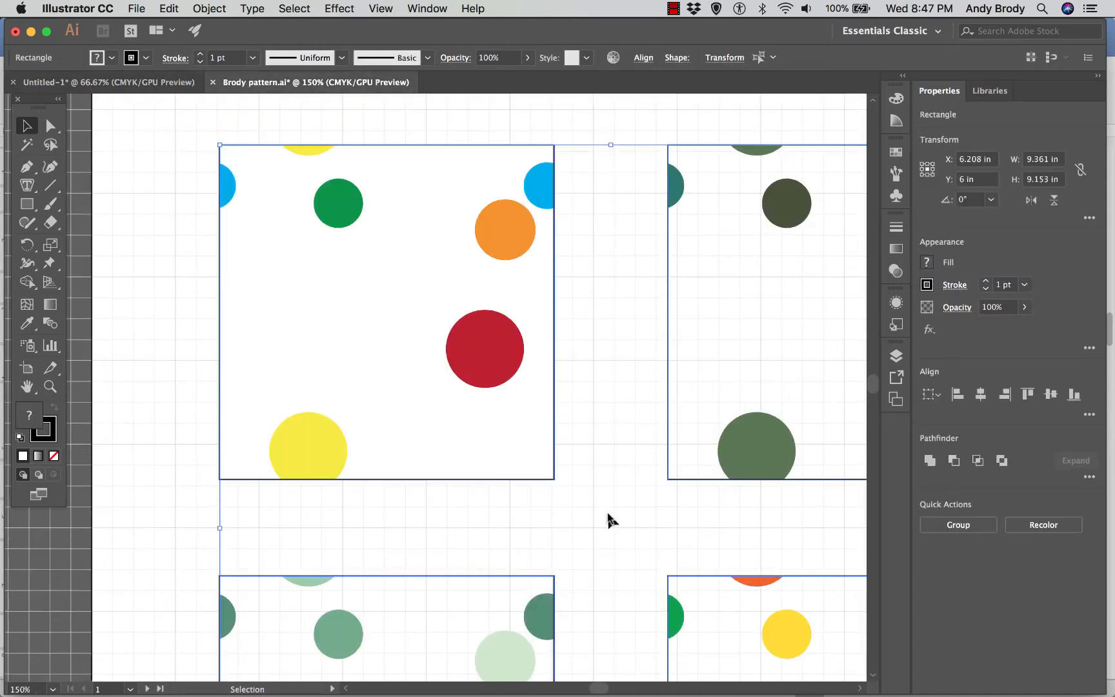
{"action": "key", "text": "super+minus"}
{"action": "key", "text": "super+minus"}
{"action": "key", "text": "v"}
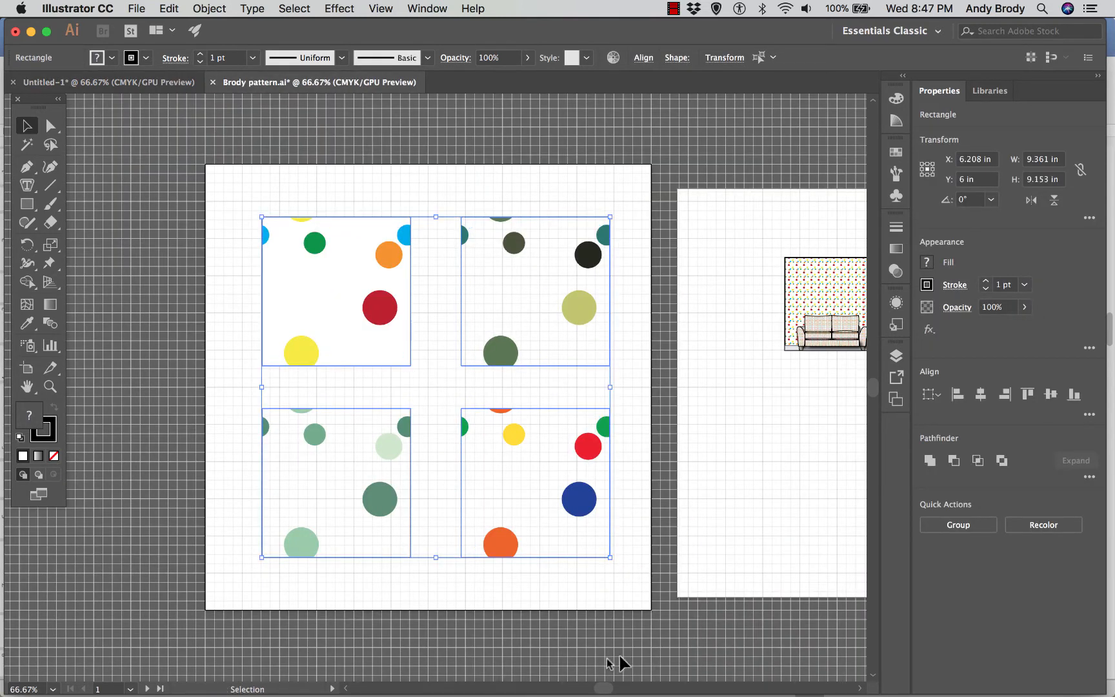
{"action": "left_click_drag", "start_coordinate": [604, 687], "coordinate": [625, 689]}
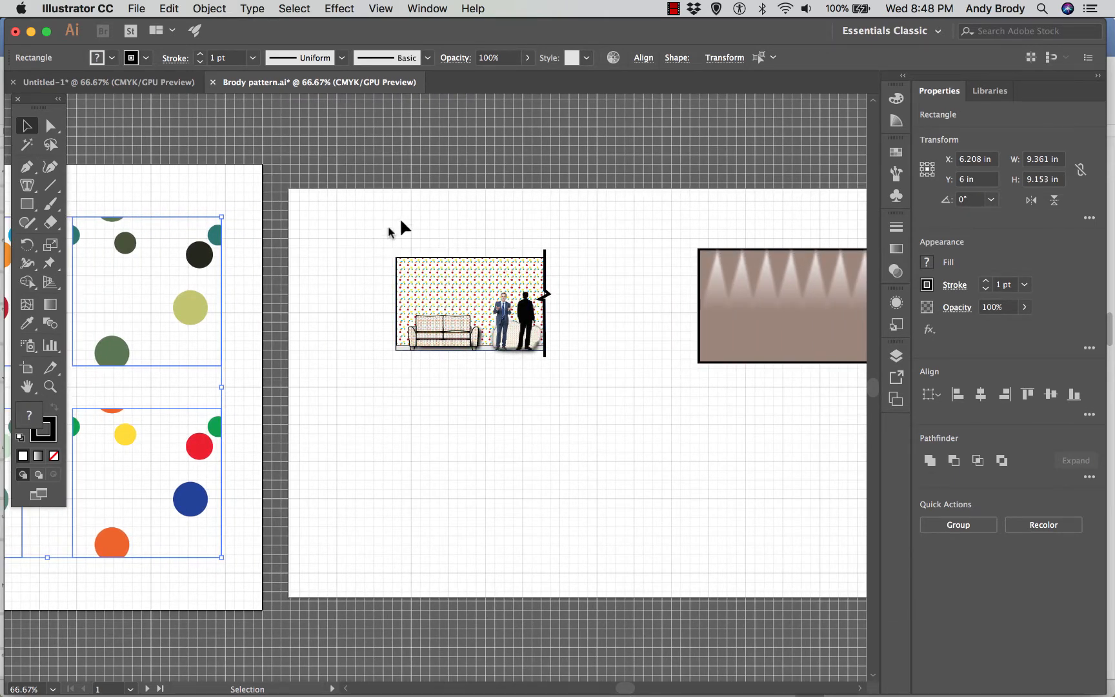
{"action": "left_click_drag", "start_coordinate": [363, 220], "coordinate": [608, 384]}
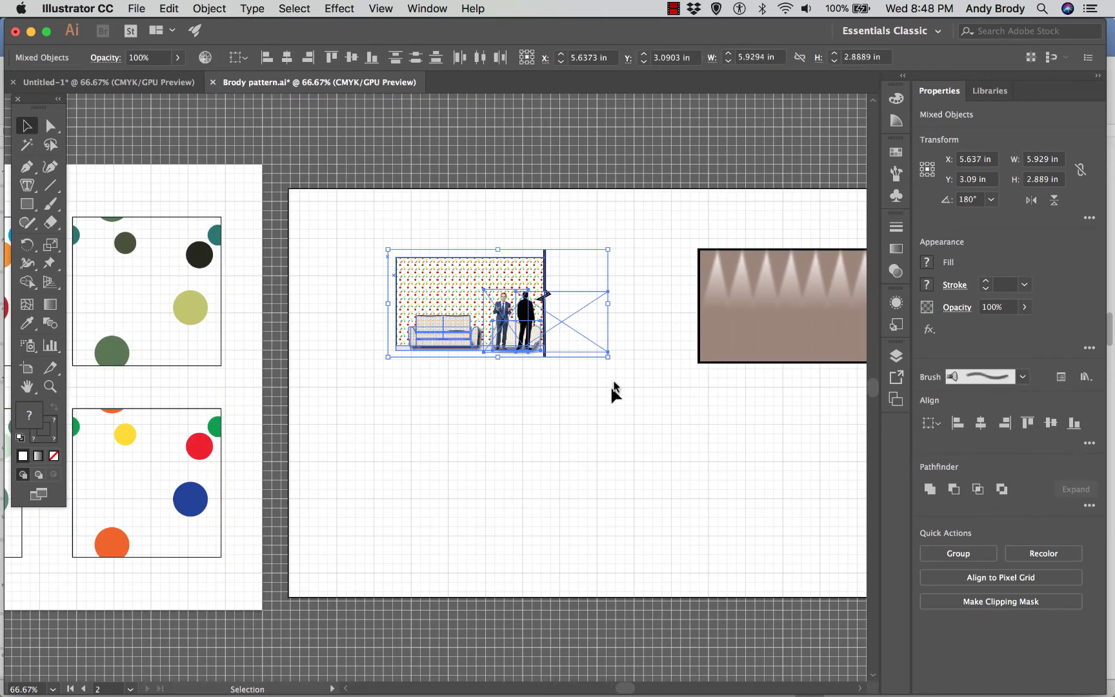
{"action": "left_click", "coordinate": [595, 395]}
{"action": "mouse_move", "coordinate": [507, 693]}
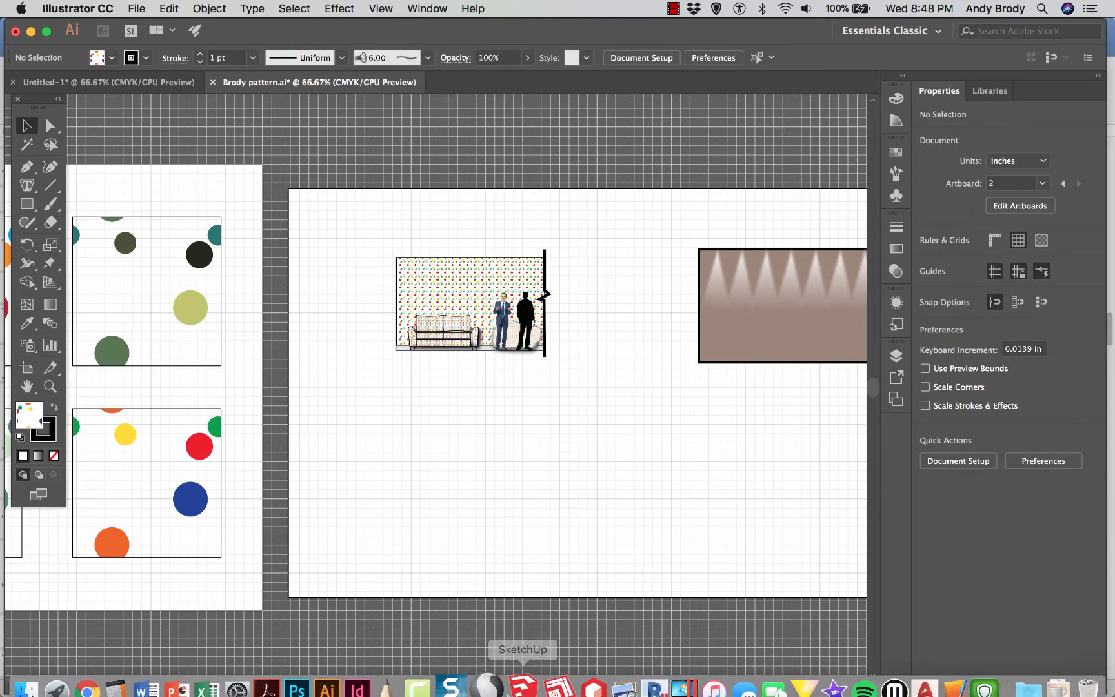
{"action": "left_click_drag", "start_coordinate": [348, 211], "coordinate": [627, 426]}
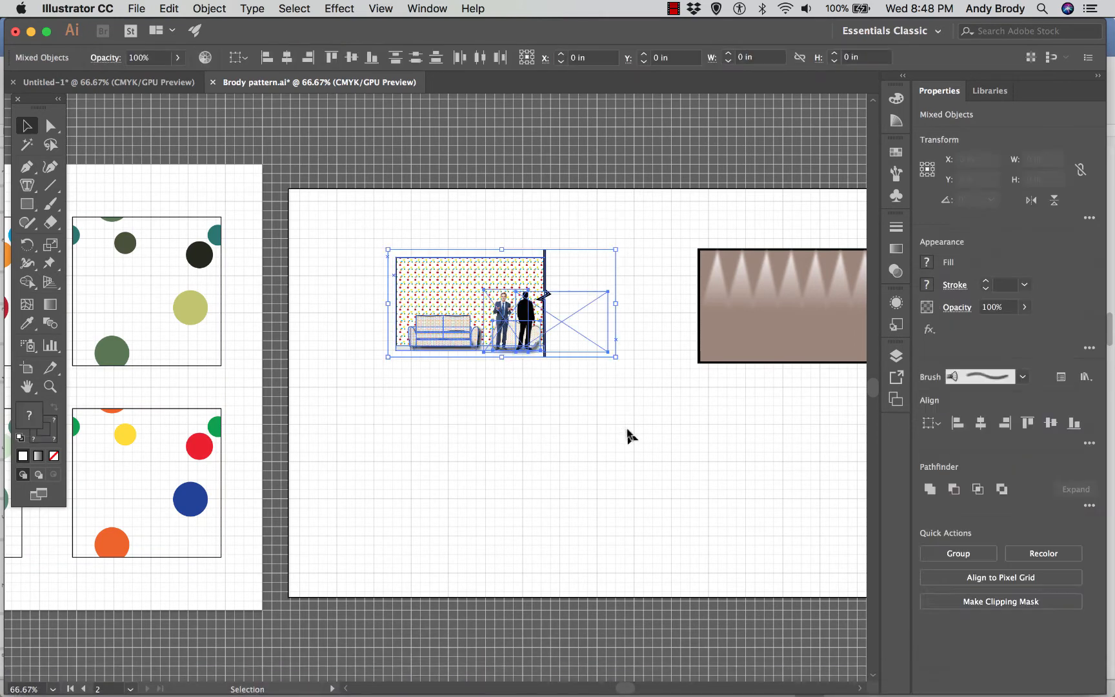
{"action": "key", "text": "a"}
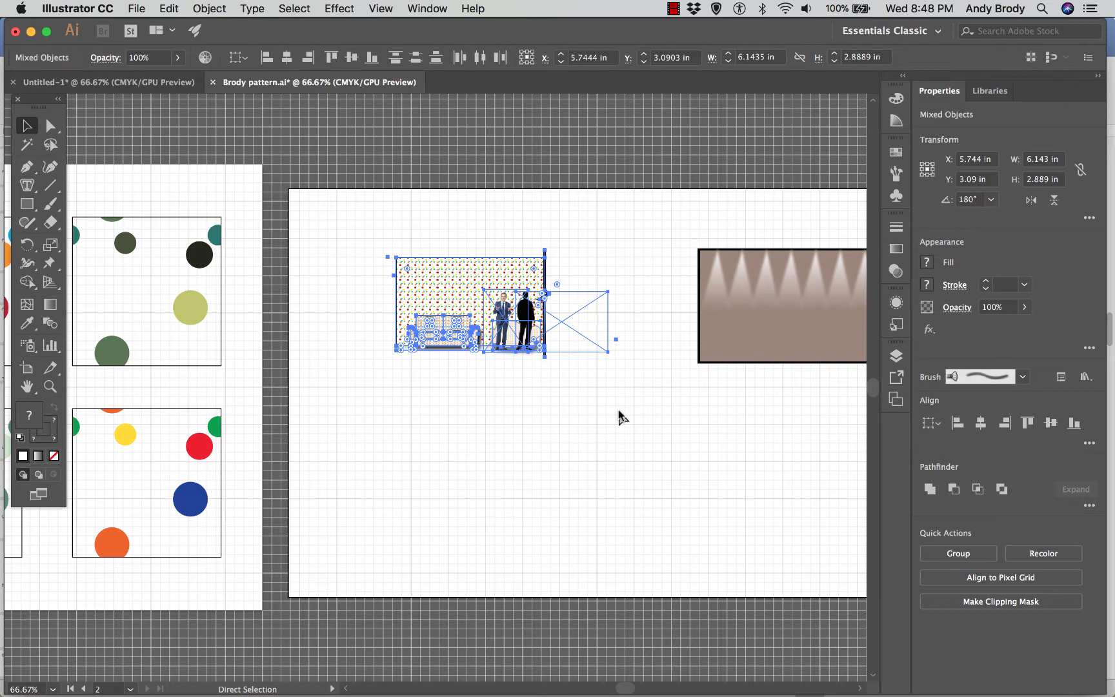
{"action": "key", "text": "v"}
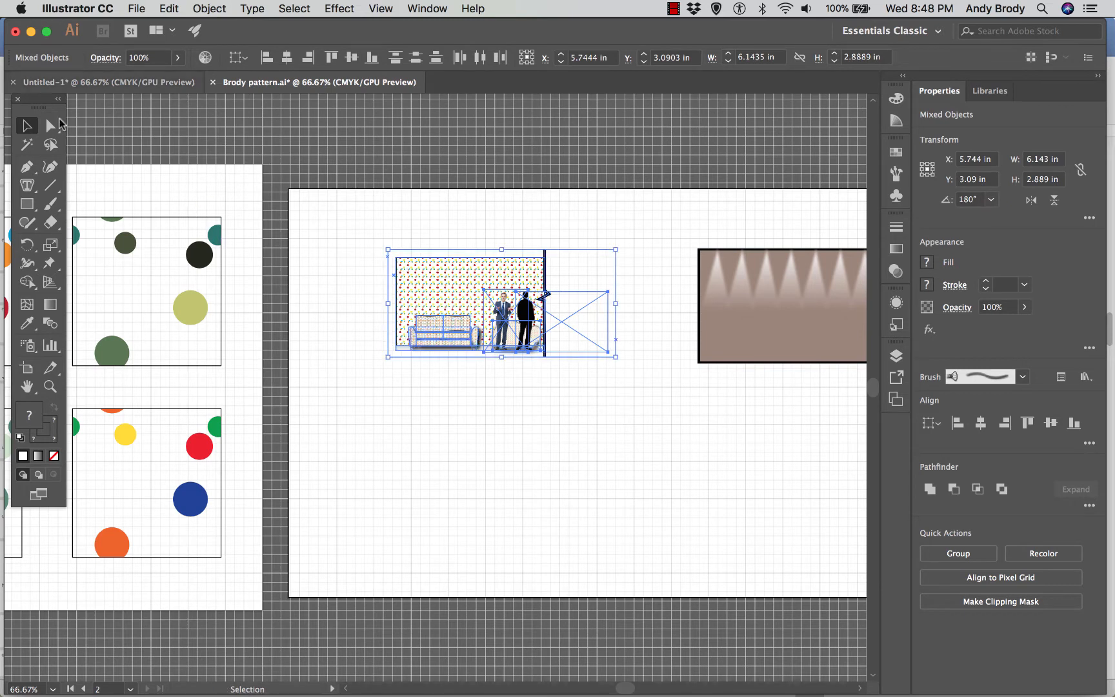
{"action": "left_click", "coordinate": [165, 10]}
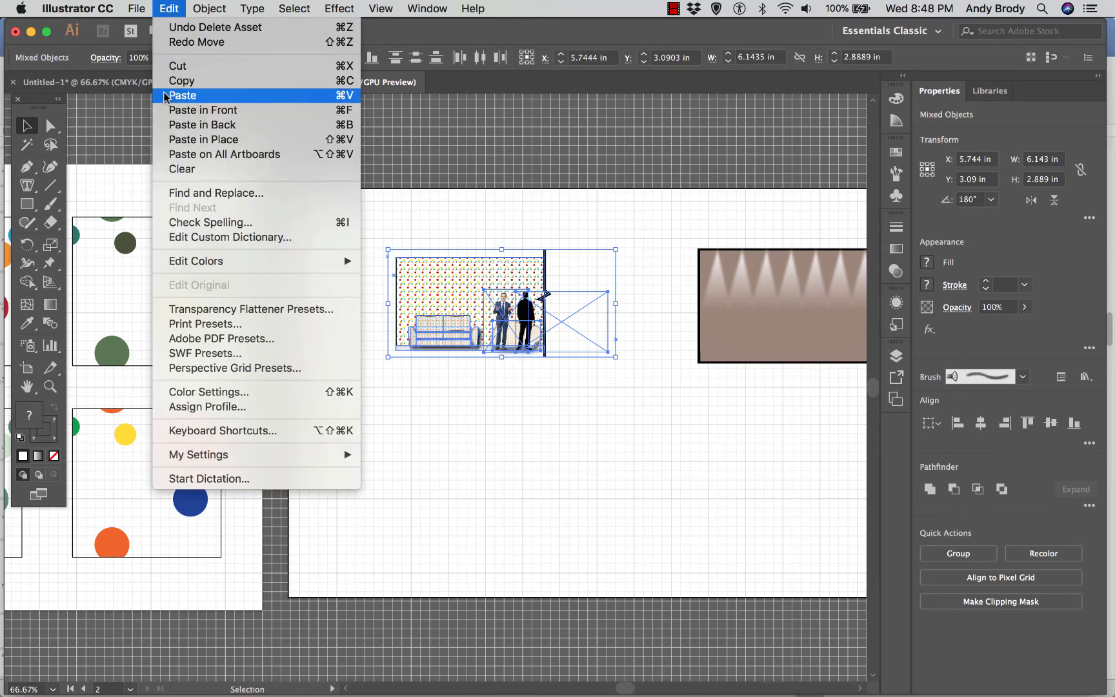
{"action": "left_click", "coordinate": [174, 7]}
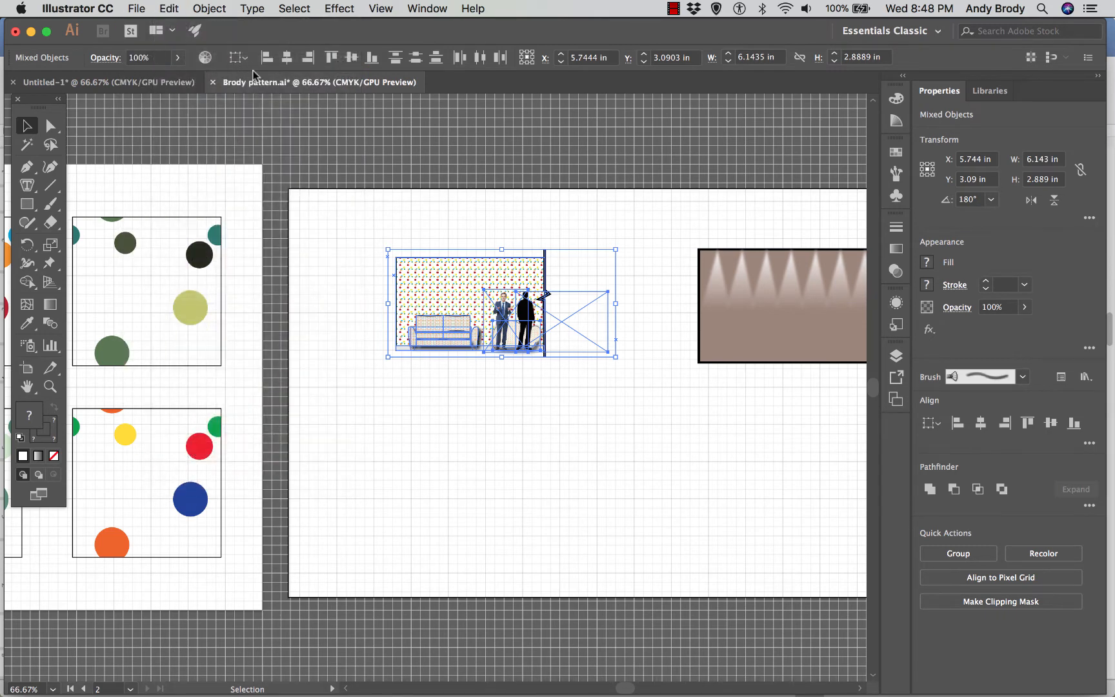
Paste the elevation into Untitled-1 and move it below the pattern squares, near the artboard's lower edge.
{"action": "left_click", "coordinate": [156, 83]}
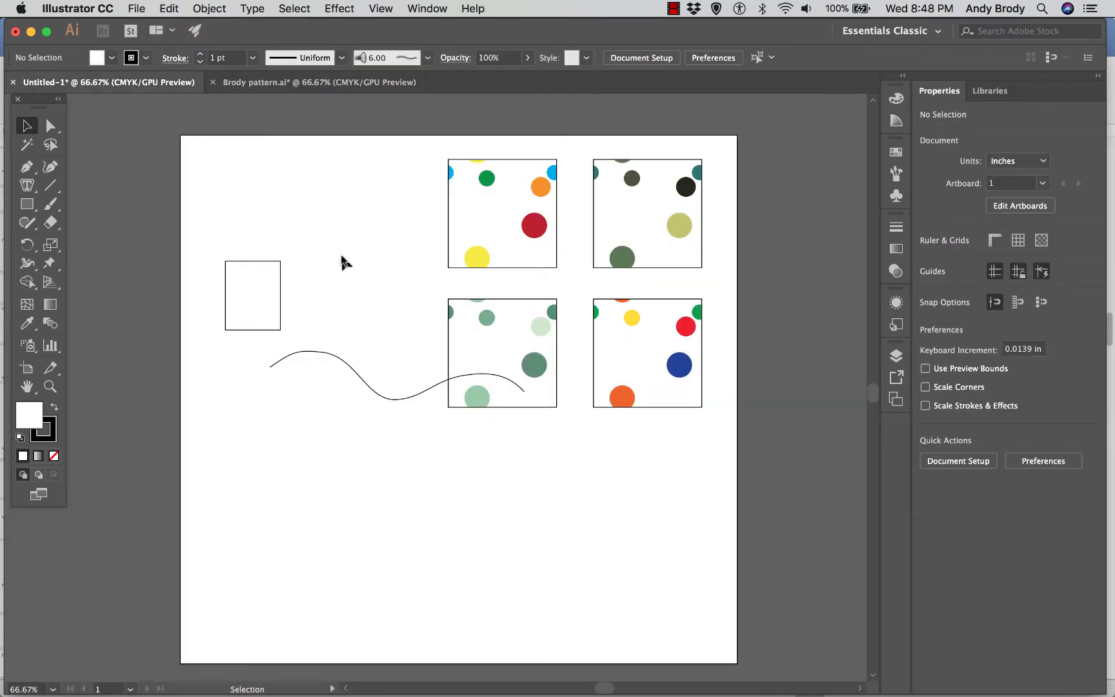
{"action": "key", "text": "super+v"}
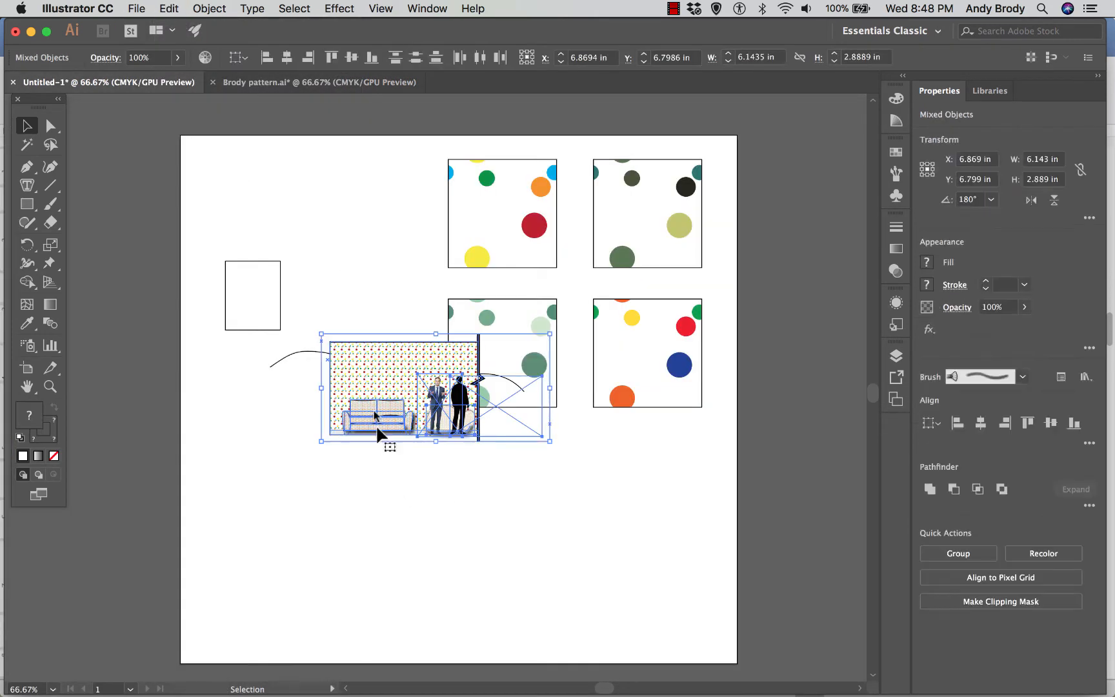
{"action": "left_click_drag", "start_coordinate": [368, 366], "coordinate": [483, 498]}
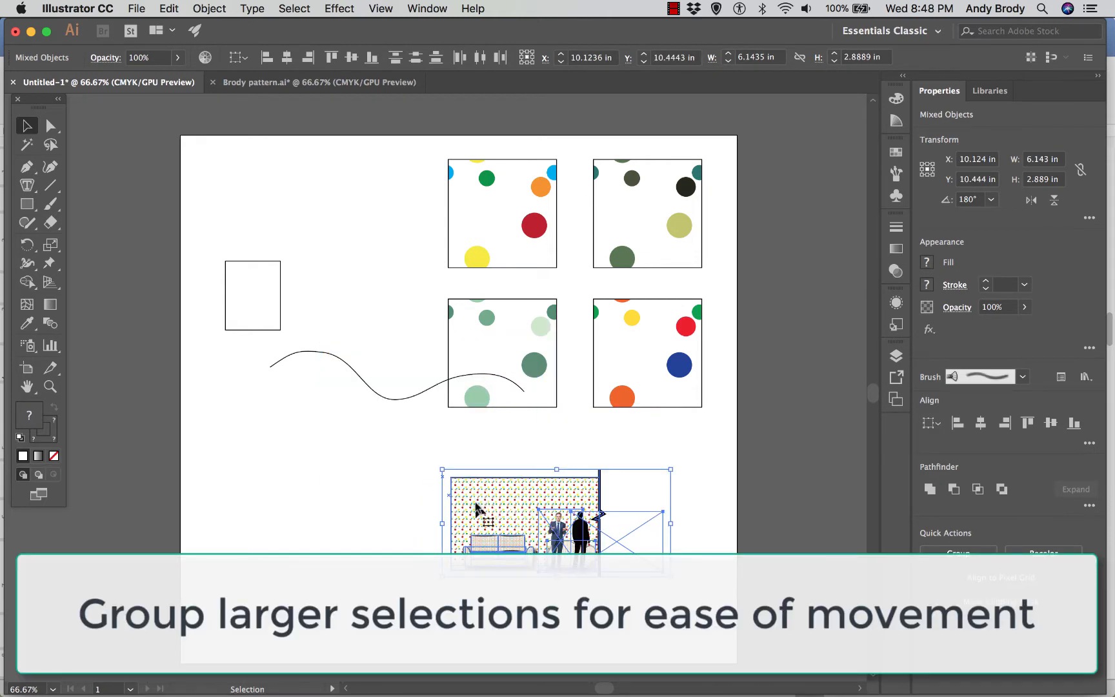
Group the pasted elevation's objects and shift the group slightly right, to about X 10.68 in.
{"action": "right_click", "coordinate": [481, 505]}
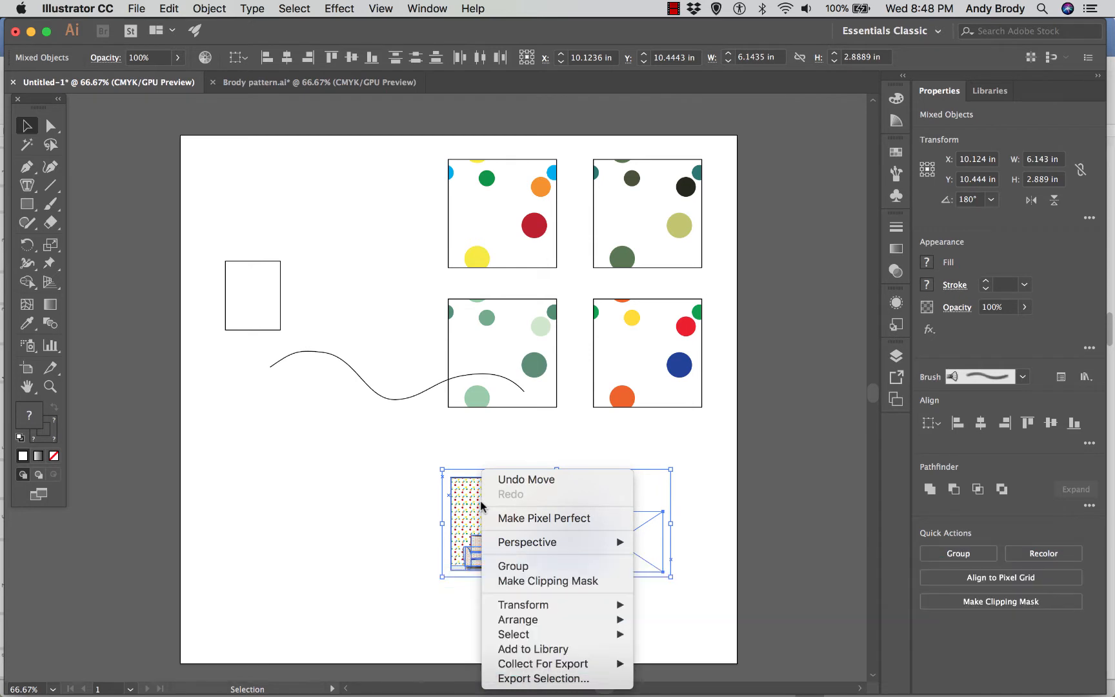
{"action": "left_click", "coordinate": [514, 566]}
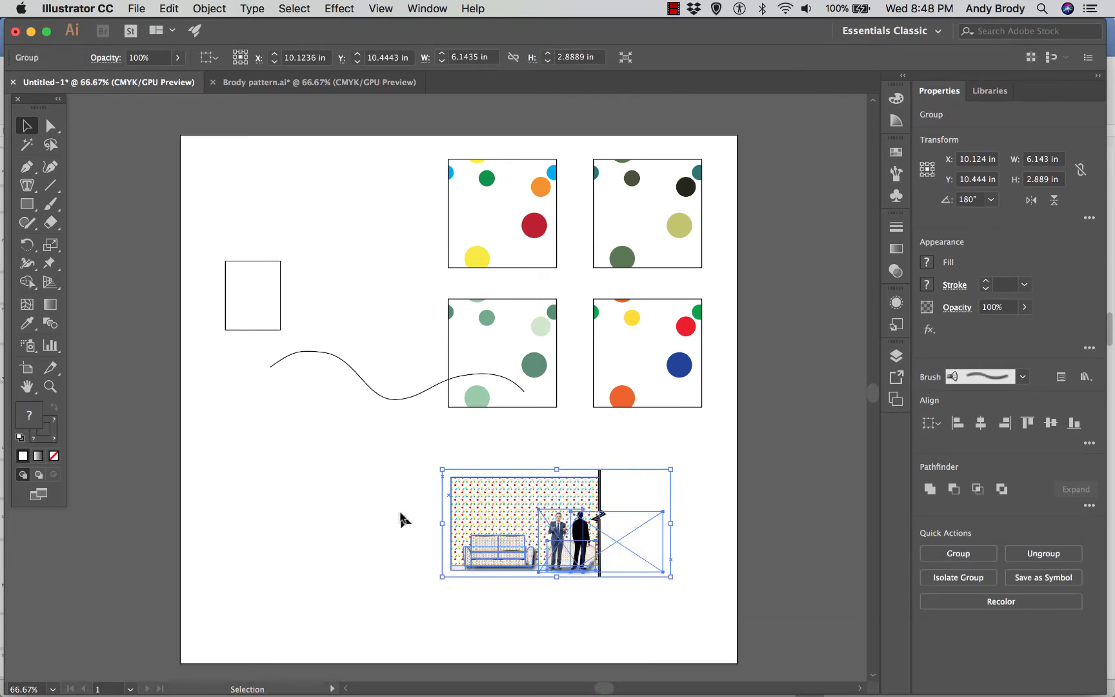
{"action": "left_click", "coordinate": [400, 513]}
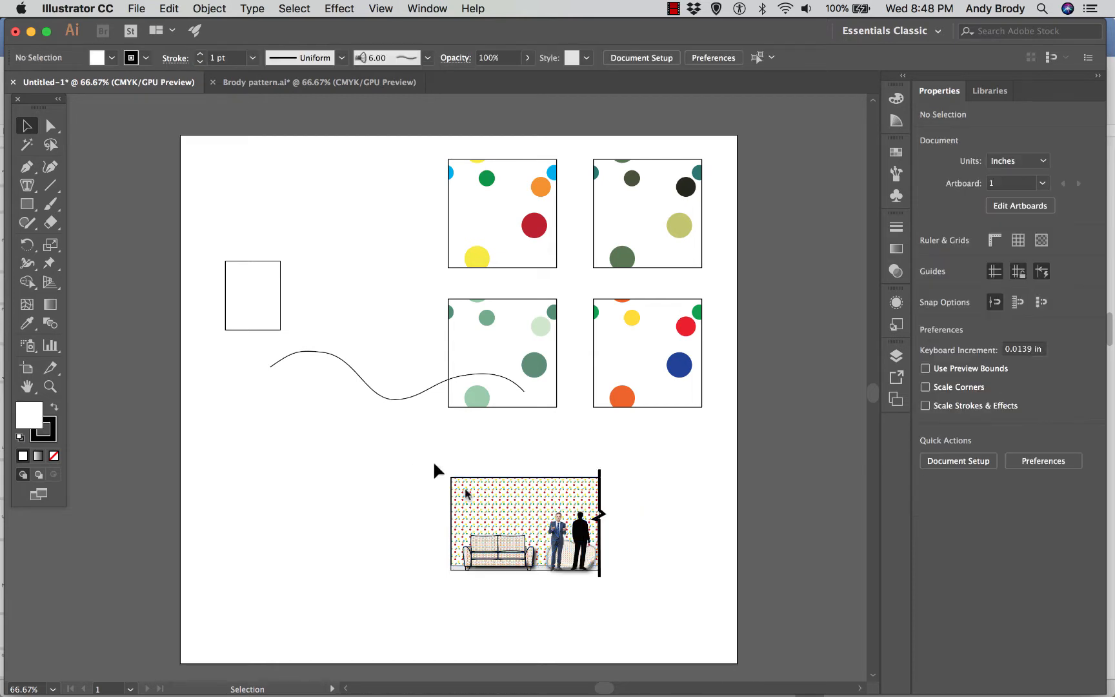
{"action": "left_click_drag", "start_coordinate": [479, 509], "coordinate": [499, 510]}
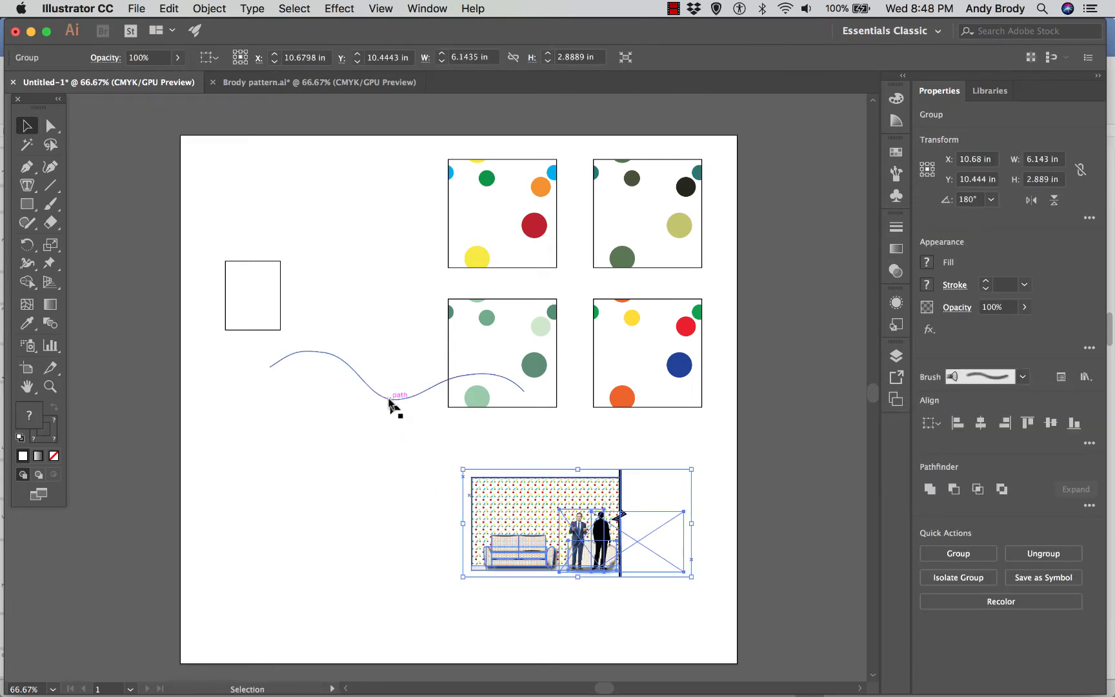
Move the wavy line straight down so it clears the lower pattern squares.
{"action": "left_click", "coordinate": [391, 400]}
{"action": "left_click_drag", "start_coordinate": [369, 387], "coordinate": [367, 439]}
{"action": "left_click", "coordinate": [343, 509]}
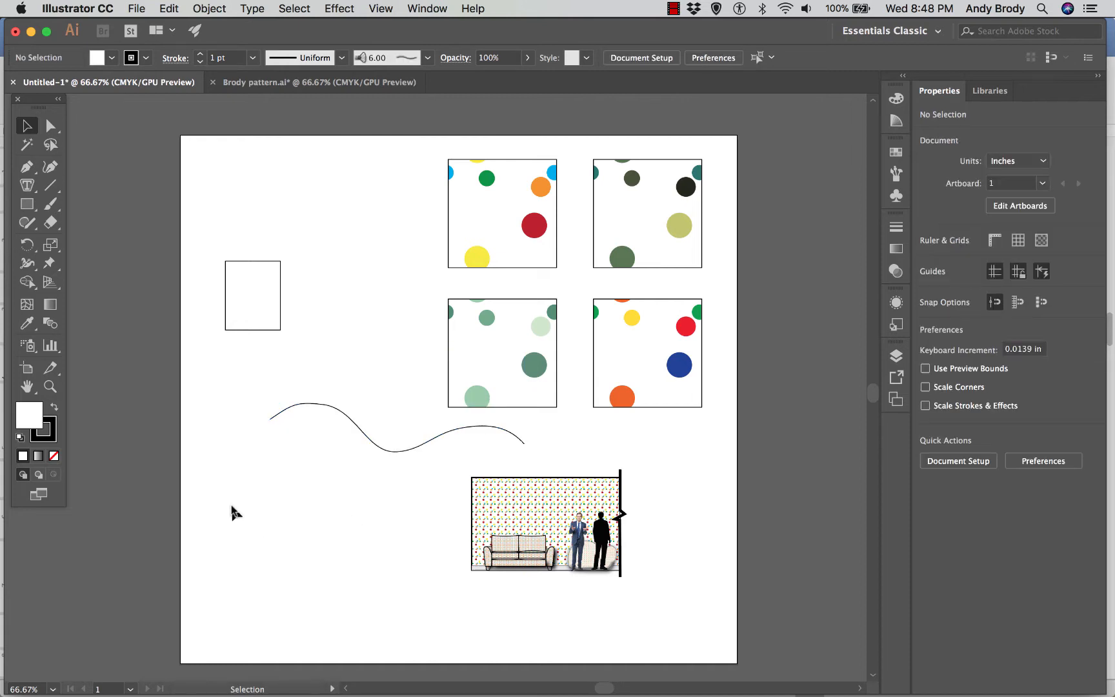
Place Loveseat.jpeg from the For elevations folder as a linked image at its full size of about 13 by 9.03 in.
{"action": "left_click", "coordinate": [133, 9]}
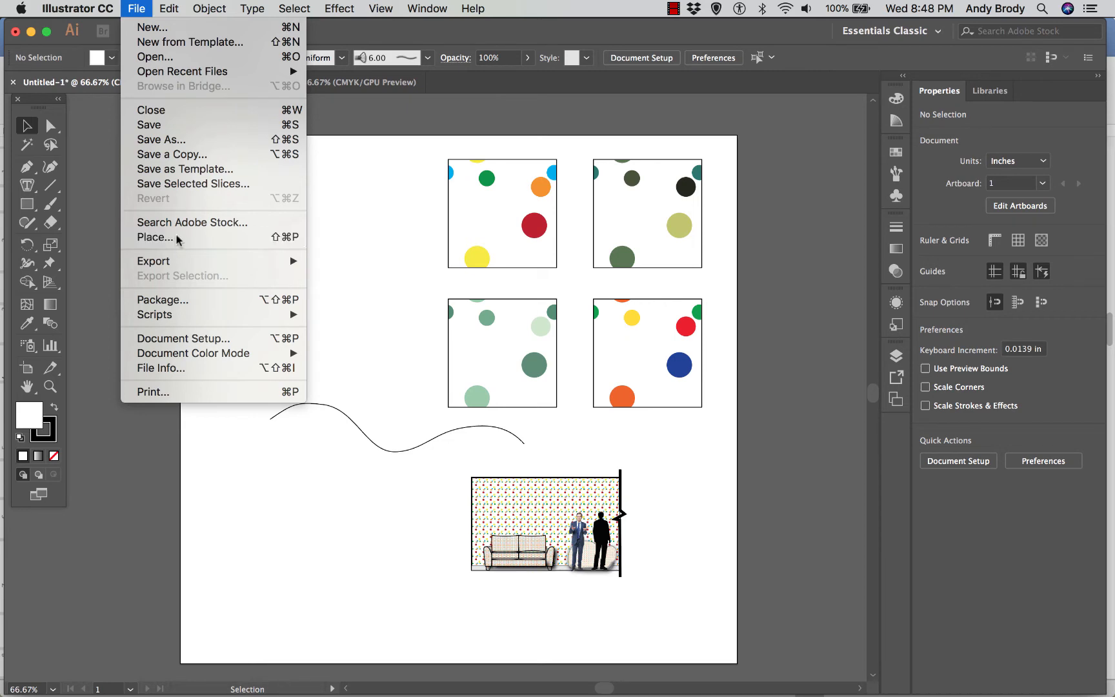
{"action": "left_click", "coordinate": [155, 237]}
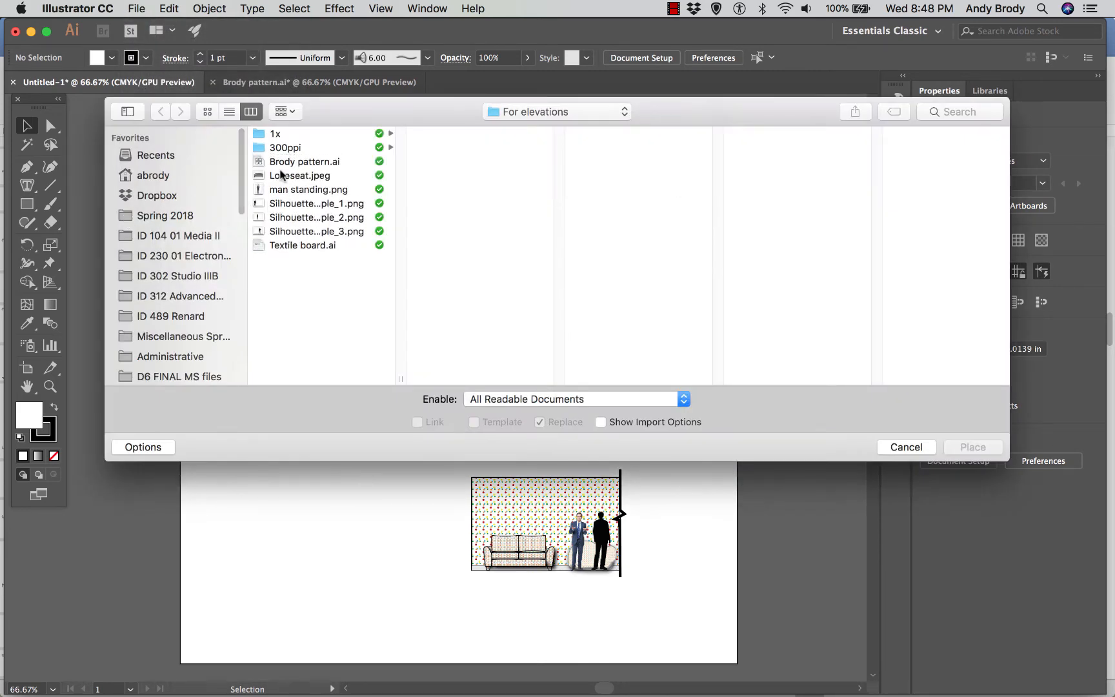
{"action": "left_click", "coordinate": [279, 179]}
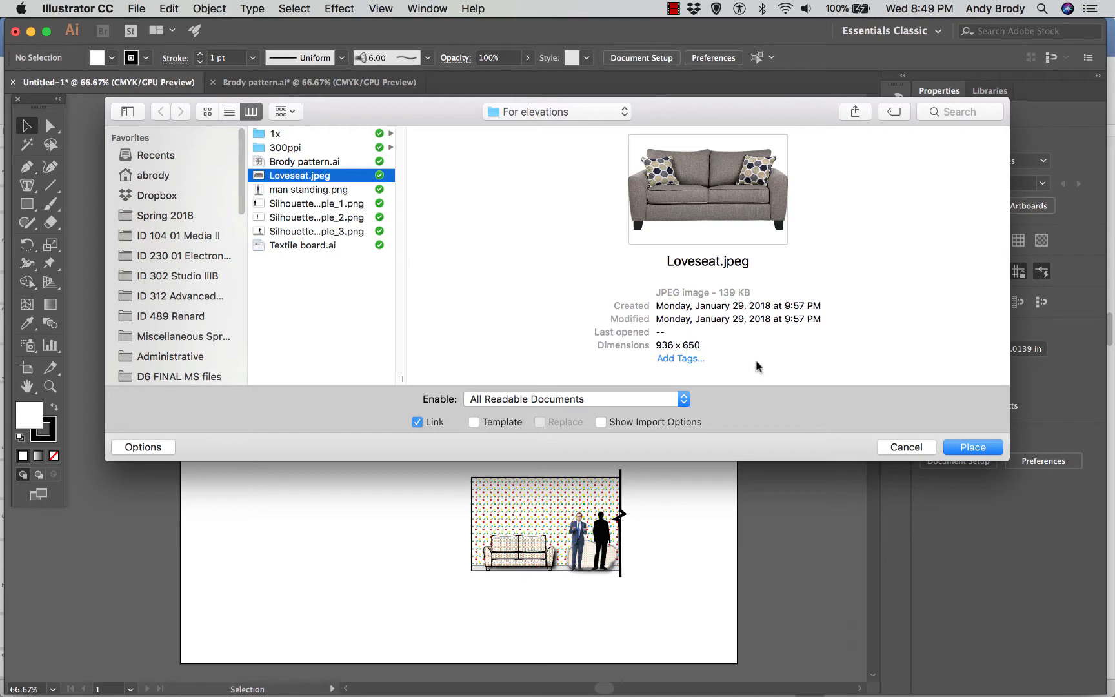
{"action": "left_click", "coordinate": [972, 447]}
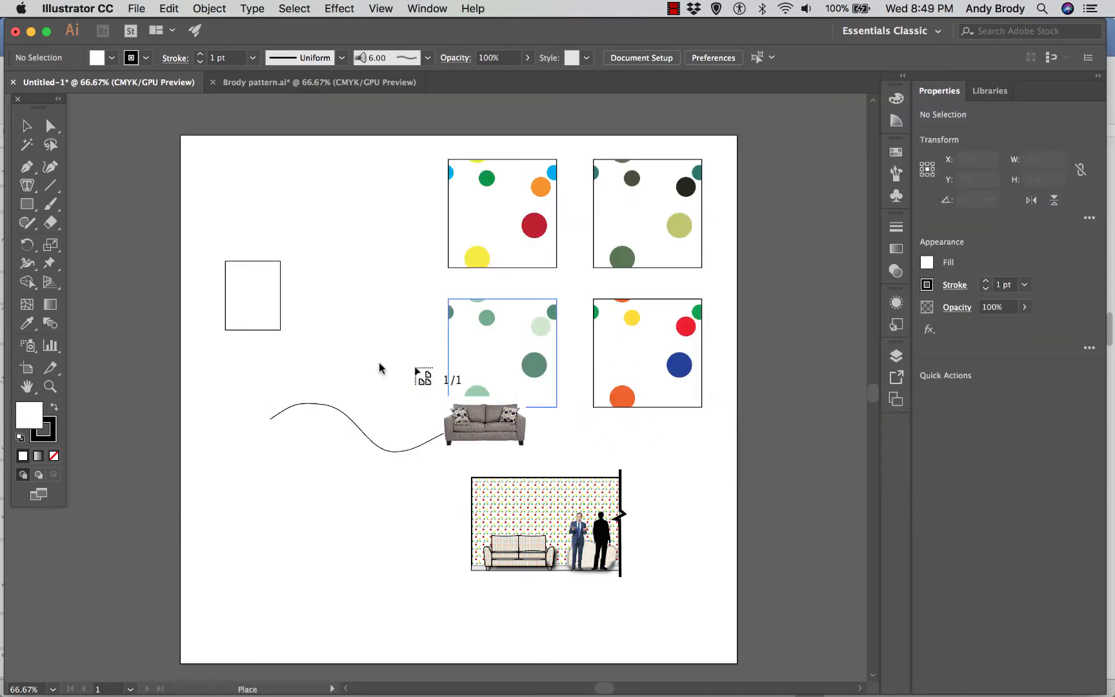
{"action": "left_click", "coordinate": [224, 363]}
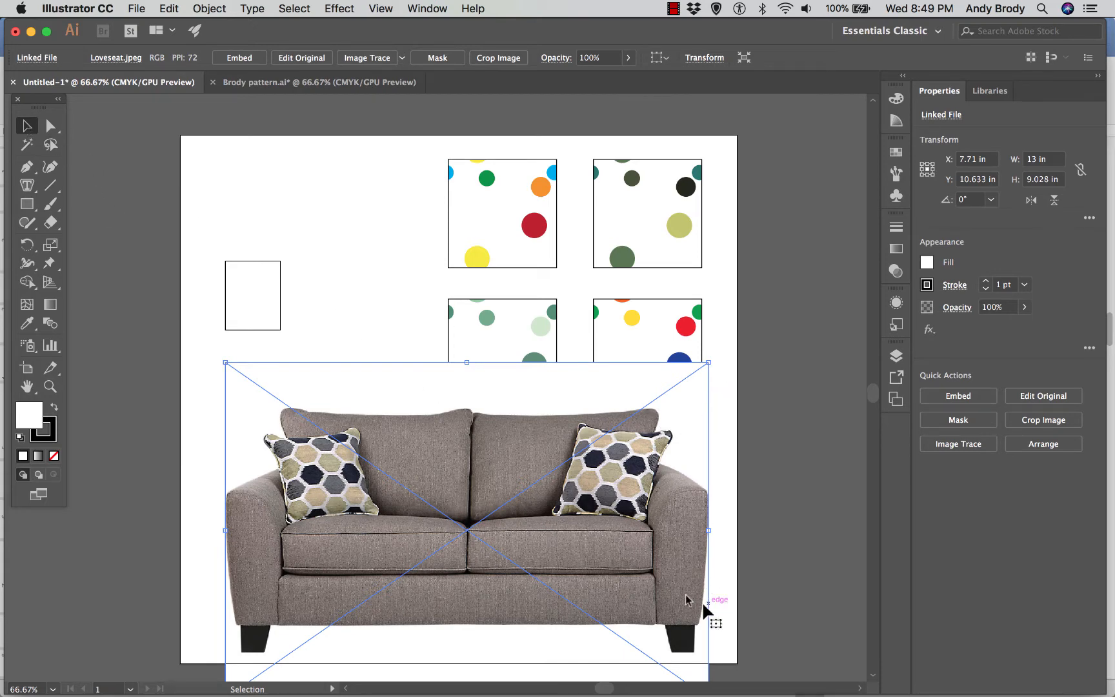
Scale the loveseat image proportionally to about 4.74 by 3.29 in and place it left of the elevation.
{"action": "left_click_drag", "start_coordinate": [585, 527], "coordinate": [576, 467]}
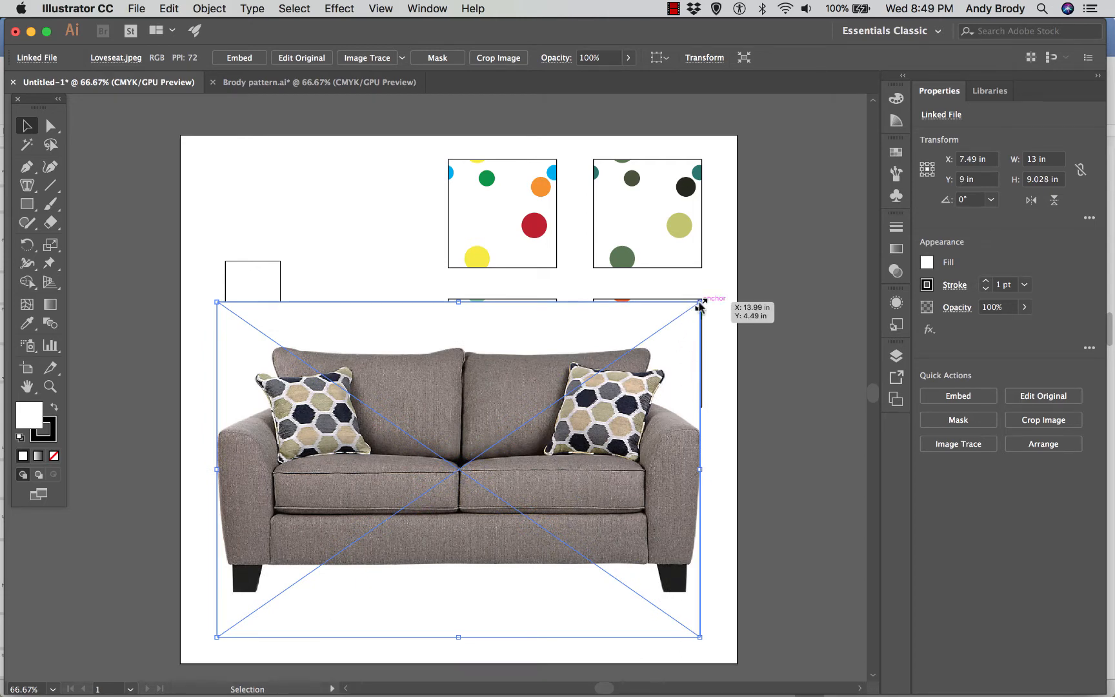
{"action": "left_click_drag", "start_coordinate": [700, 303], "coordinate": [393, 509]}
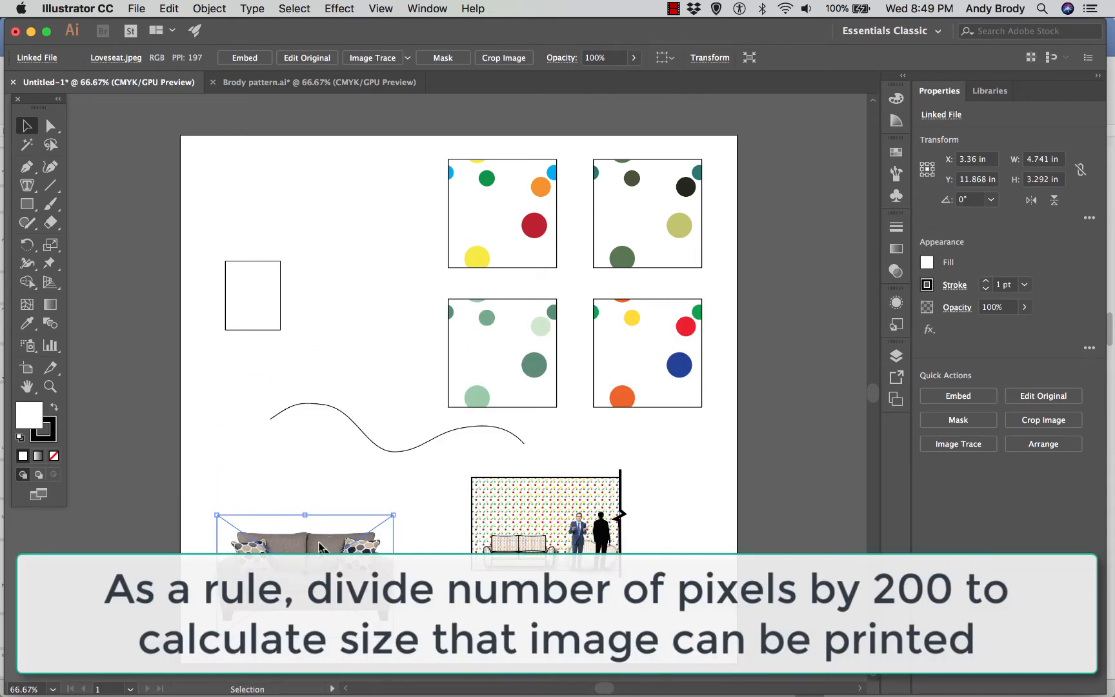
{"action": "left_click_drag", "start_coordinate": [321, 547], "coordinate": [342, 506]}
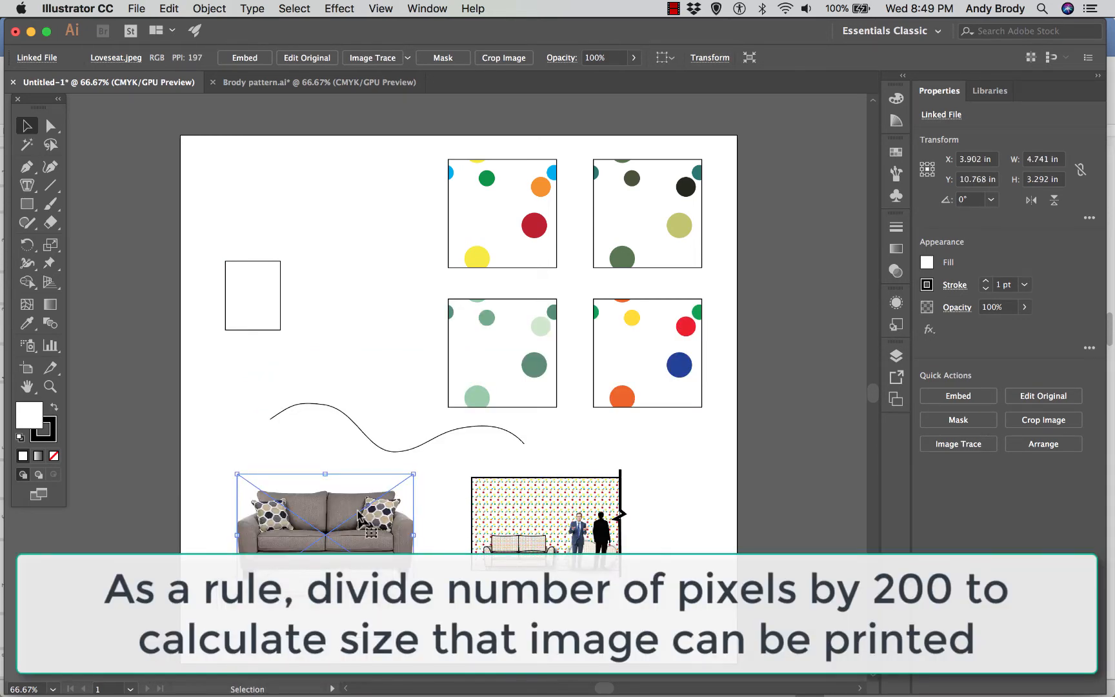
Reduce the loveseat image further to about 1.93 by 1.34 in, keeping it left of the elevation.
{"action": "left_click_drag", "start_coordinate": [414, 473], "coordinate": [345, 521]}
{"action": "left_click_drag", "start_coordinate": [307, 556], "coordinate": [379, 537]}
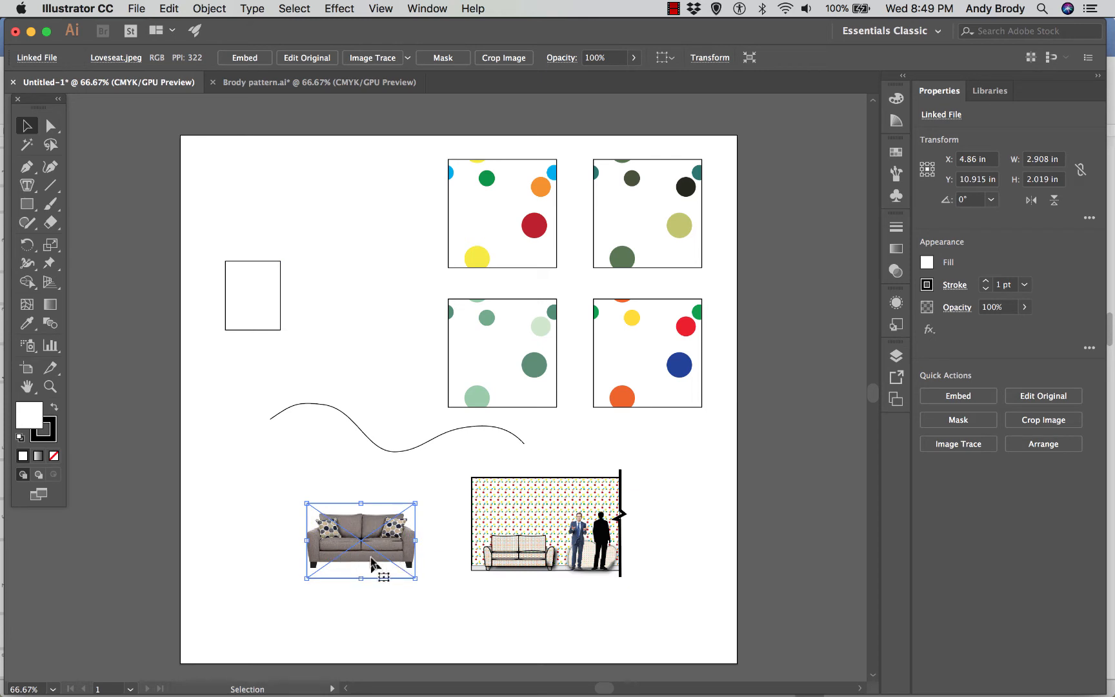
{"action": "left_click_drag", "start_coordinate": [418, 510], "coordinate": [379, 527]}
{"action": "left_click", "coordinate": [451, 559]}
{"action": "left_click", "coordinate": [365, 556]}
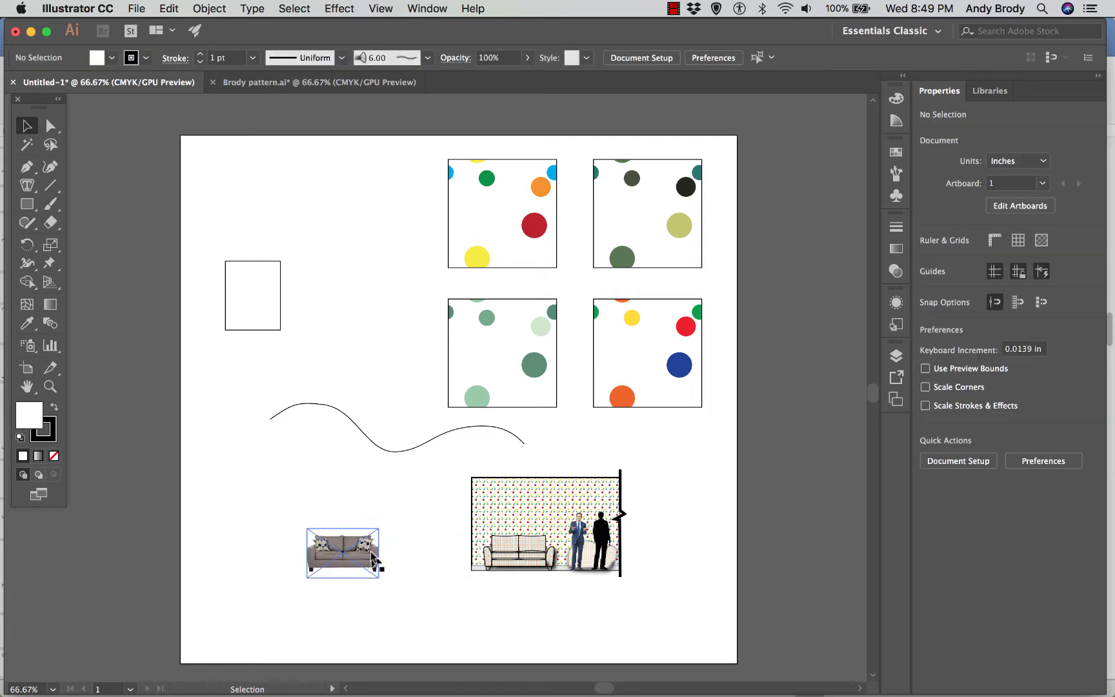
{"action": "key", "text": "Up"}
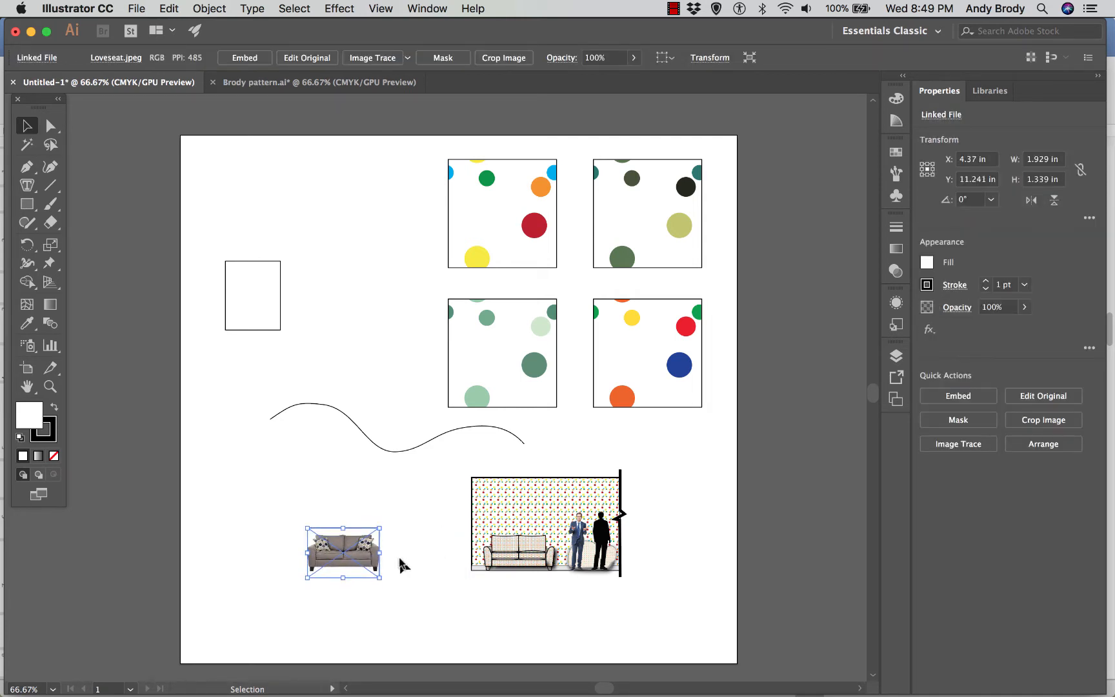
{"action": "left_click", "coordinate": [368, 491]}
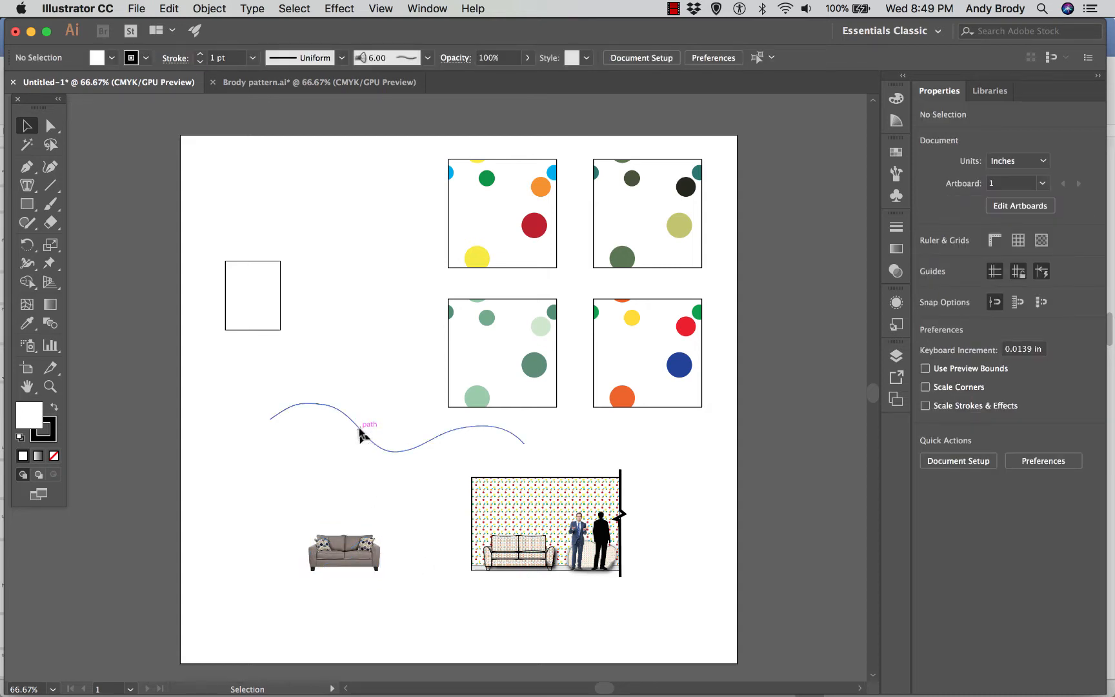
Select all four pattern squares and shift them together slightly left and down.
{"action": "left_click", "coordinate": [361, 429]}
{"action": "mouse_move", "coordinate": [419, 143]}
{"action": "left_mouse_down"}
{"action": "mouse_move", "coordinate": [728, 432]}
{"action": "mouse_move", "coordinate": [725, 423]}
{"action": "left_mouse_up"}
{"action": "left_click_drag", "start_coordinate": [561, 390], "coordinate": [545, 397]}
{"action": "left_click", "coordinate": [384, 347]}
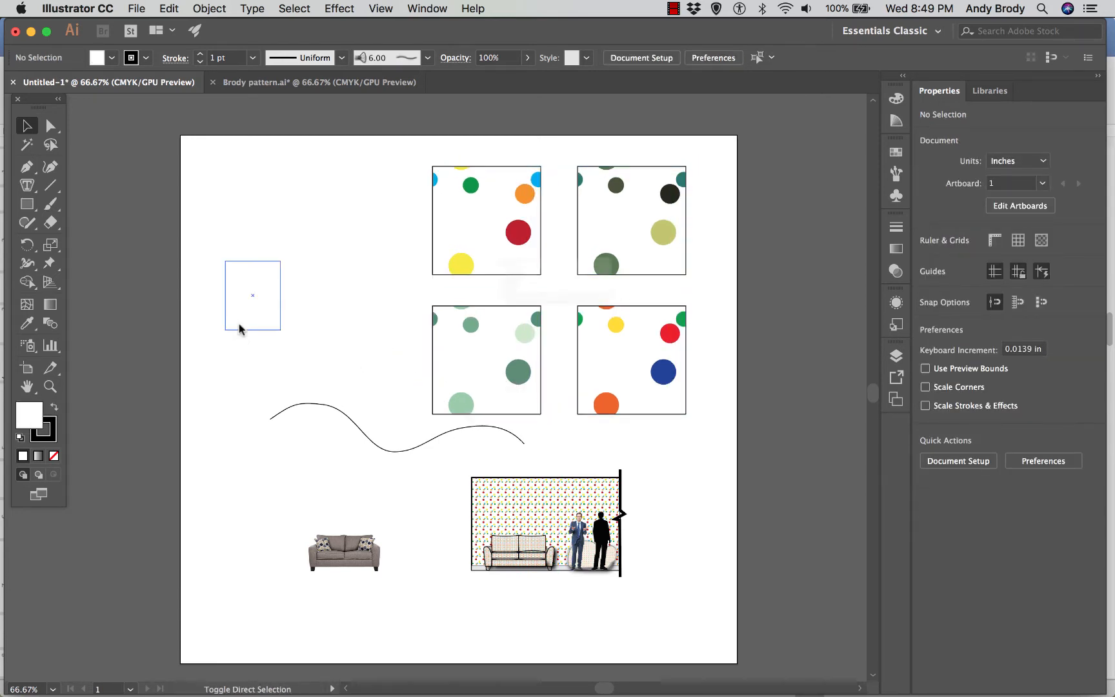
Place Mug.psd as a linked image about 2.38 by 2.48 in on Final board.ai, above the elevation and right of the text.
{"action": "key", "text": "super+shift+p"}
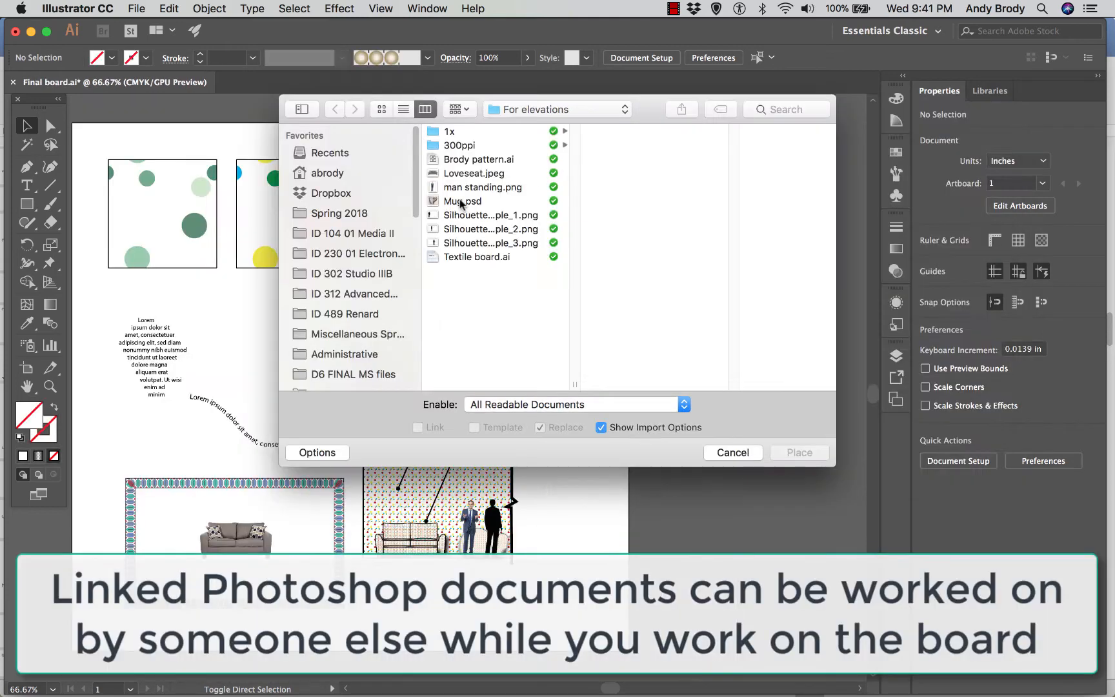
{"action": "left_click", "coordinate": [465, 201]}
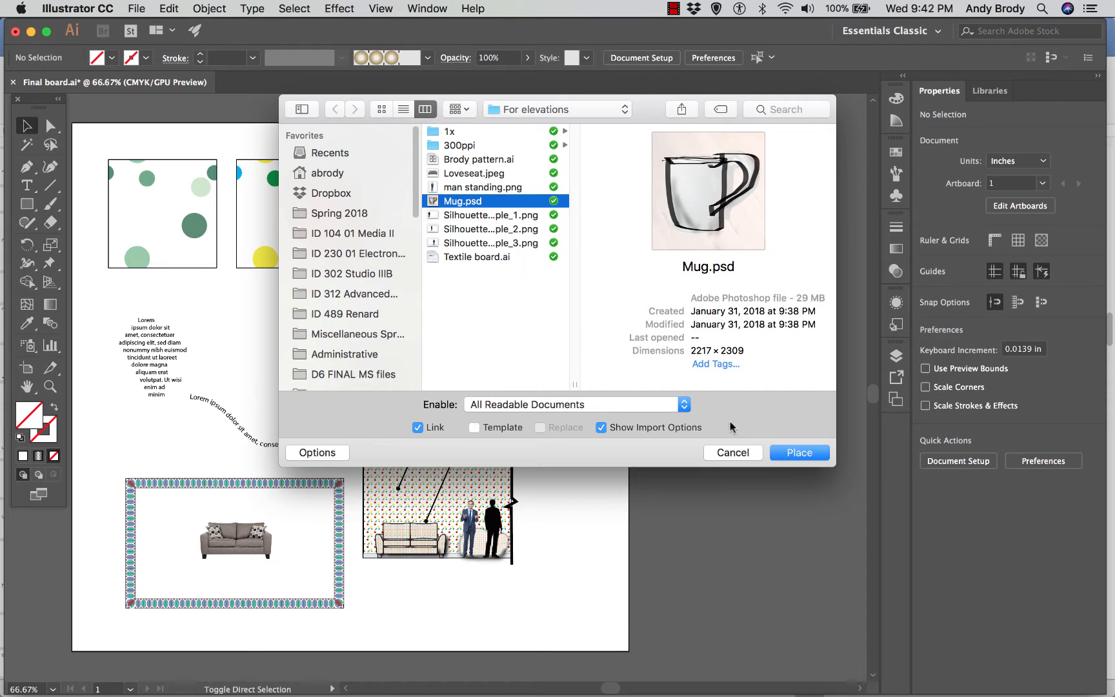
{"action": "left_click", "coordinate": [800, 453]}
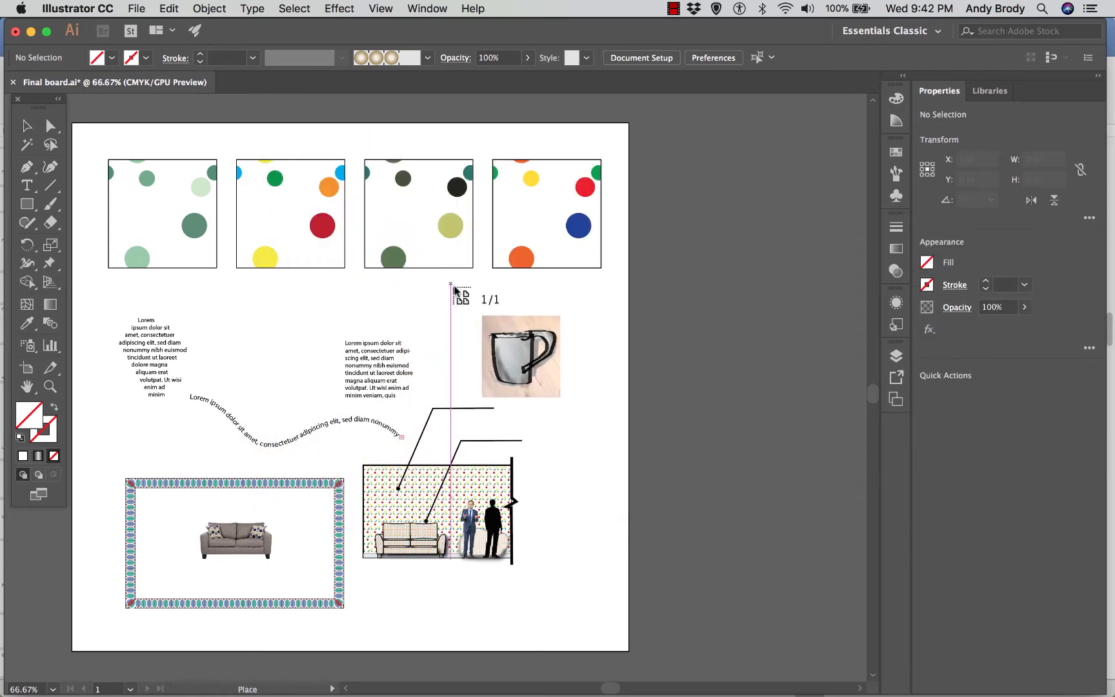
{"action": "left_click_drag", "start_coordinate": [465, 288], "coordinate": [581, 382]}
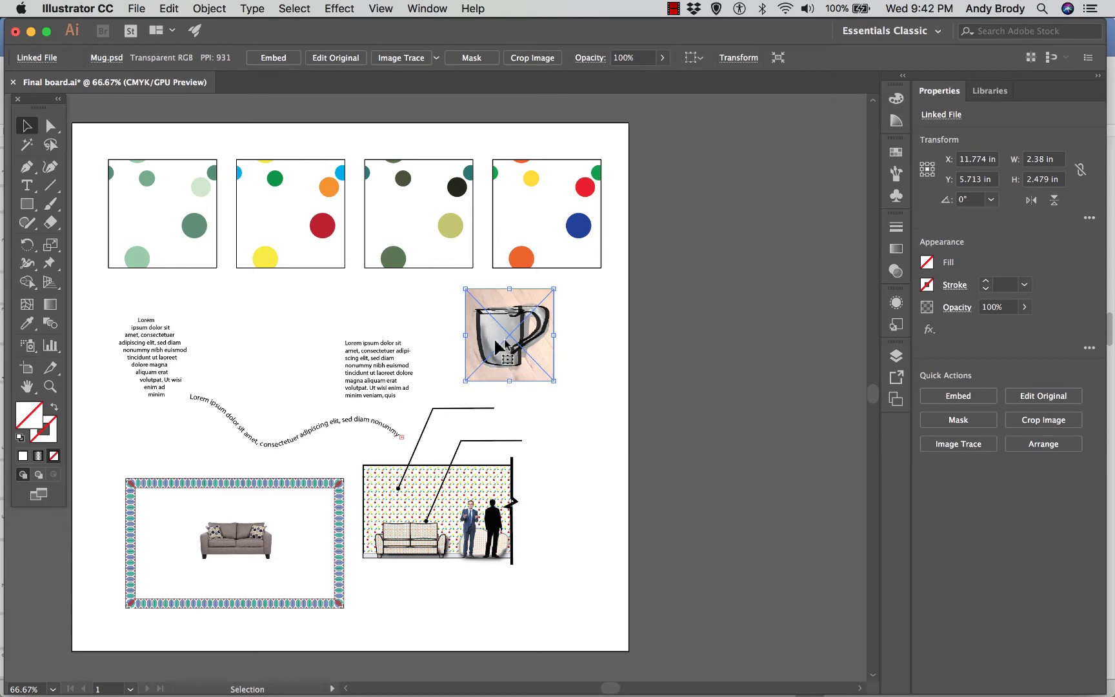
{"action": "key", "text": "a"}
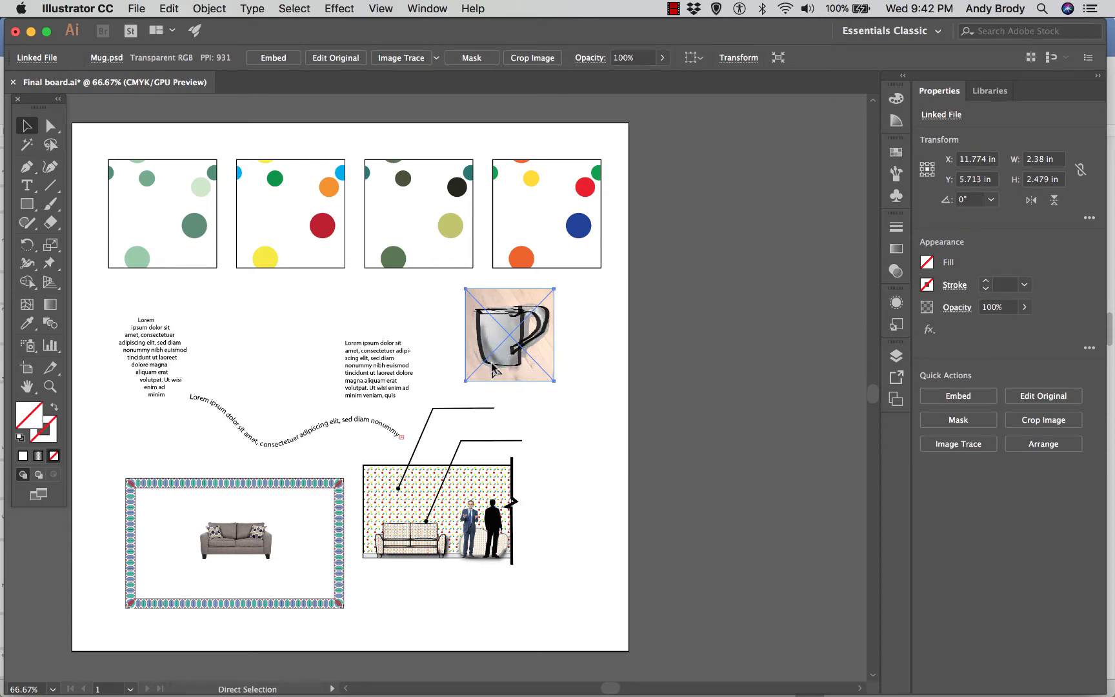
{"action": "key", "text": "super+equal"}
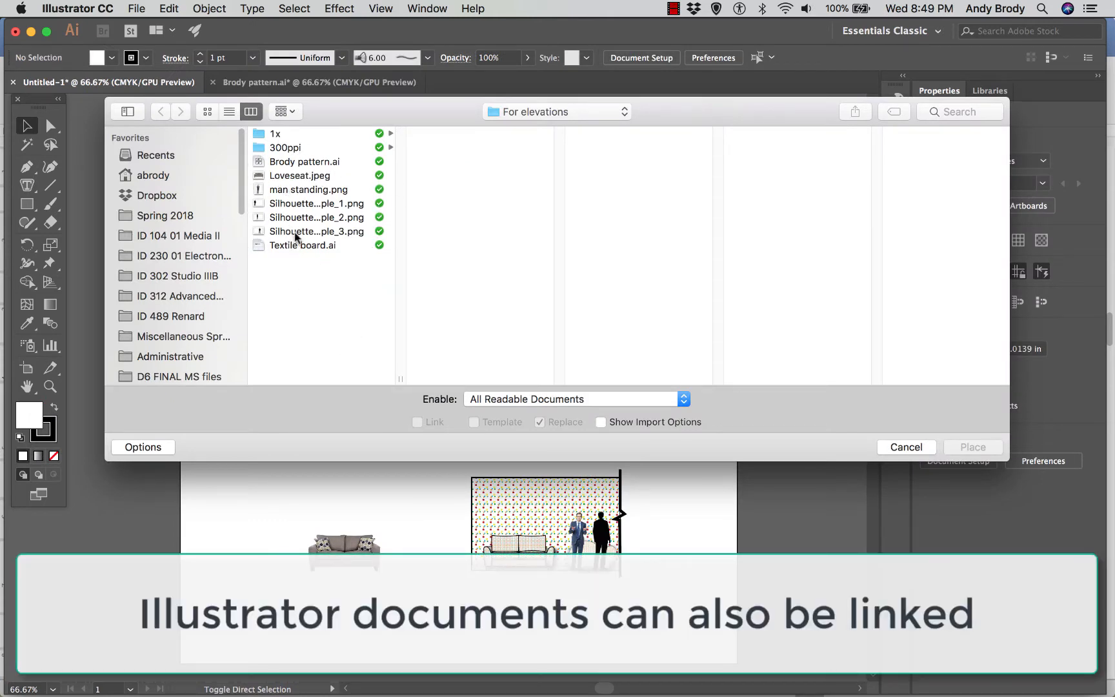
Place Brody pattern.ai as a linked file about 4.33 by 4.23 in, left of the pattern squares, and delete it.
{"action": "left_click", "coordinate": [284, 167]}
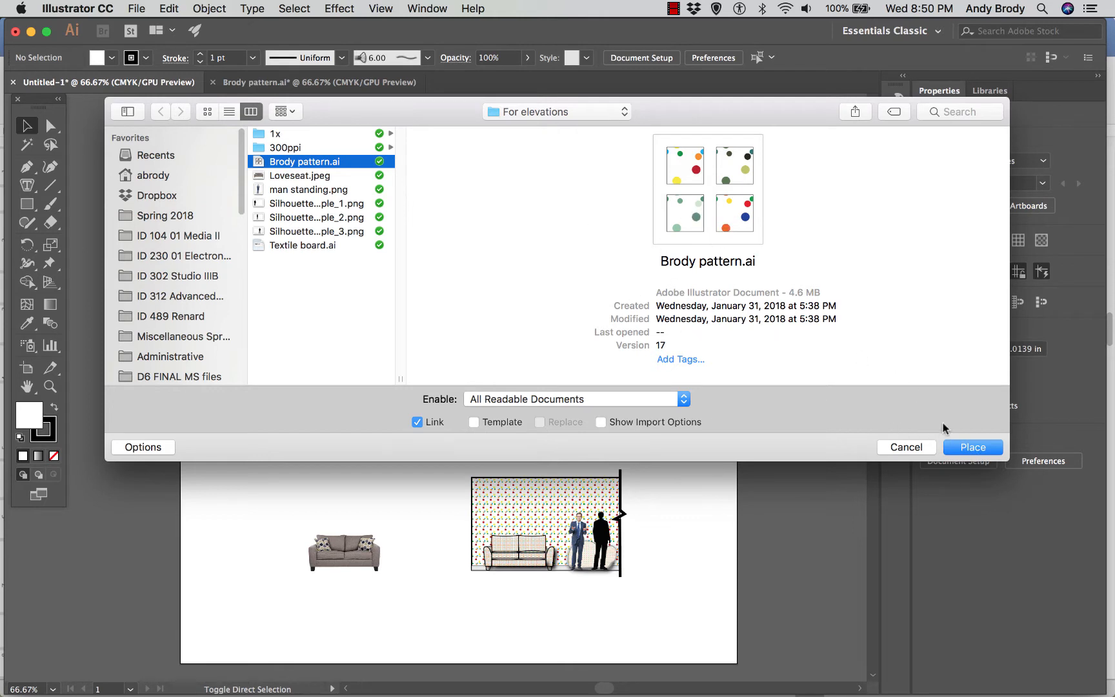
{"action": "left_click", "coordinate": [965, 447]}
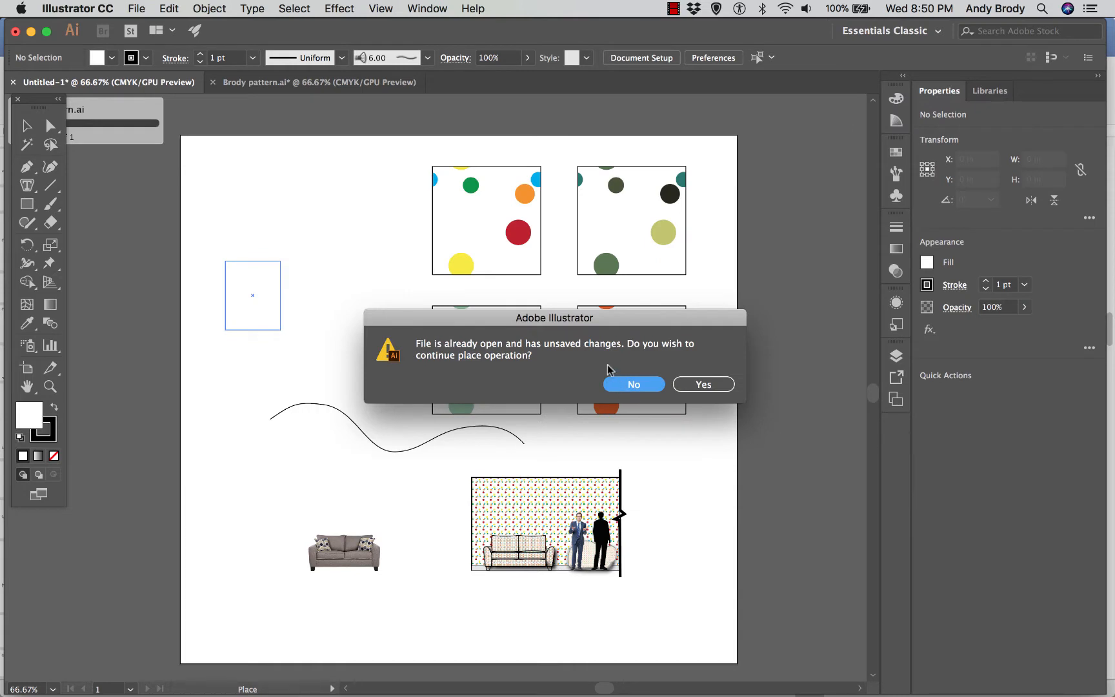
{"action": "left_click", "coordinate": [704, 385]}
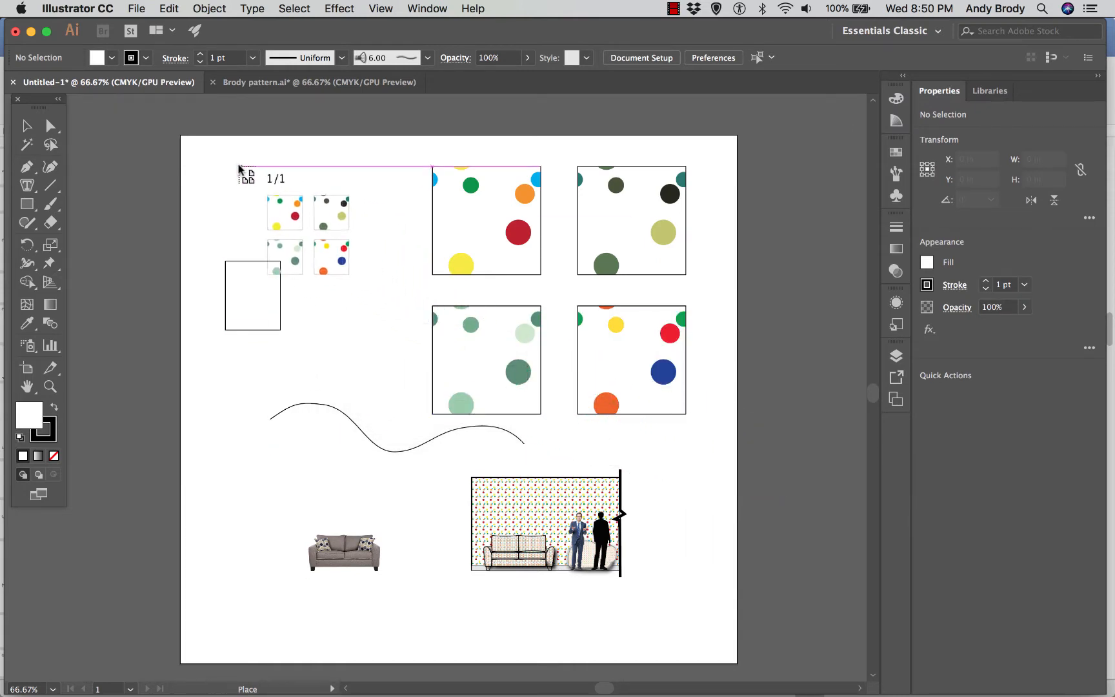
{"action": "left_click_drag", "start_coordinate": [235, 166], "coordinate": [395, 323]}
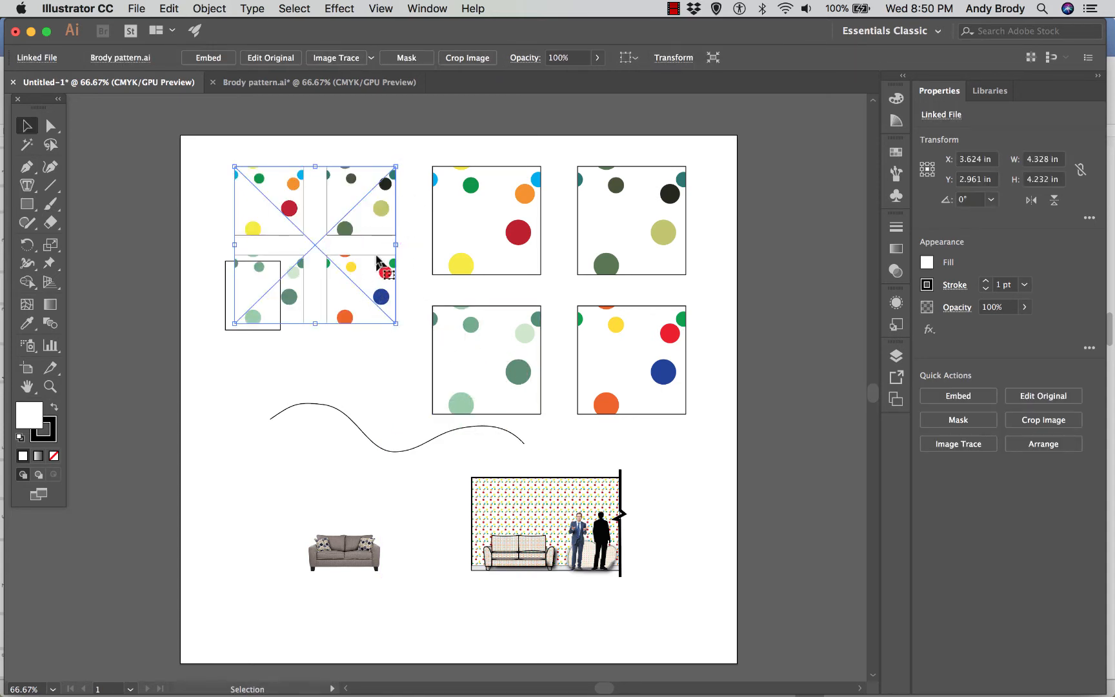
{"action": "key", "text": "Delete"}
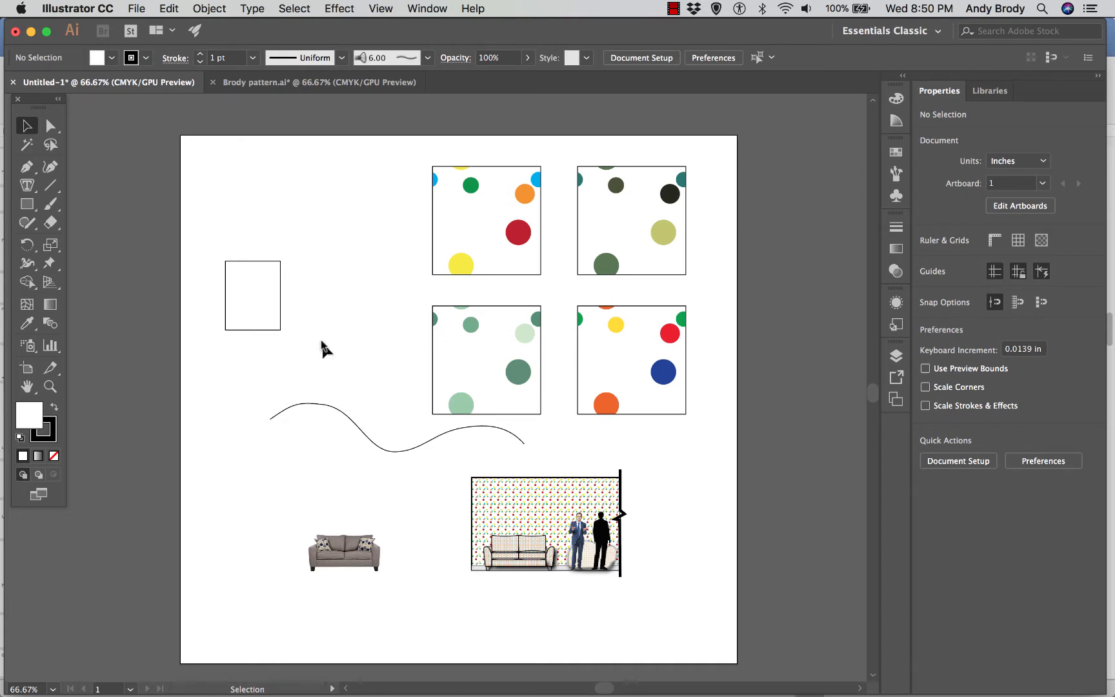
Move the small rectangle slightly right and down, and shift the wavy path slightly left and down.
{"action": "left_click", "coordinate": [276, 324]}
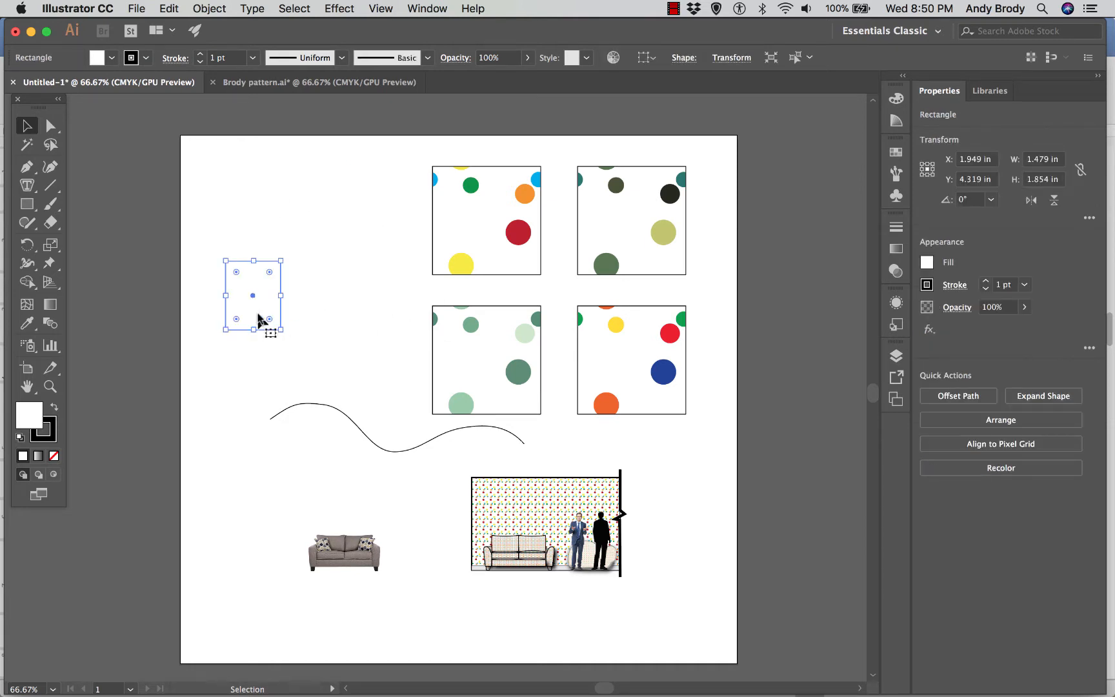
{"action": "left_click_drag", "start_coordinate": [257, 317], "coordinate": [287, 348]}
{"action": "left_click_drag", "start_coordinate": [351, 422], "coordinate": [334, 429]}
{"action": "left_click", "coordinate": [371, 264]}
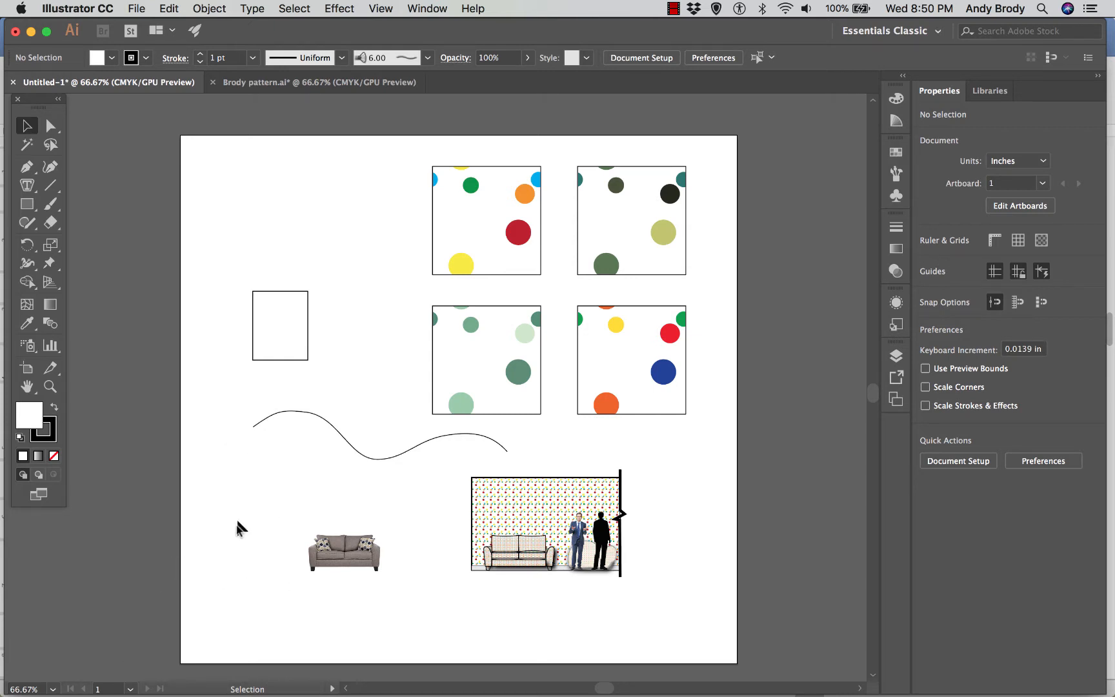
Add a line of placeholder point type between the empty rectangle and the green pattern square.
{"action": "left_click", "coordinate": [337, 433]}
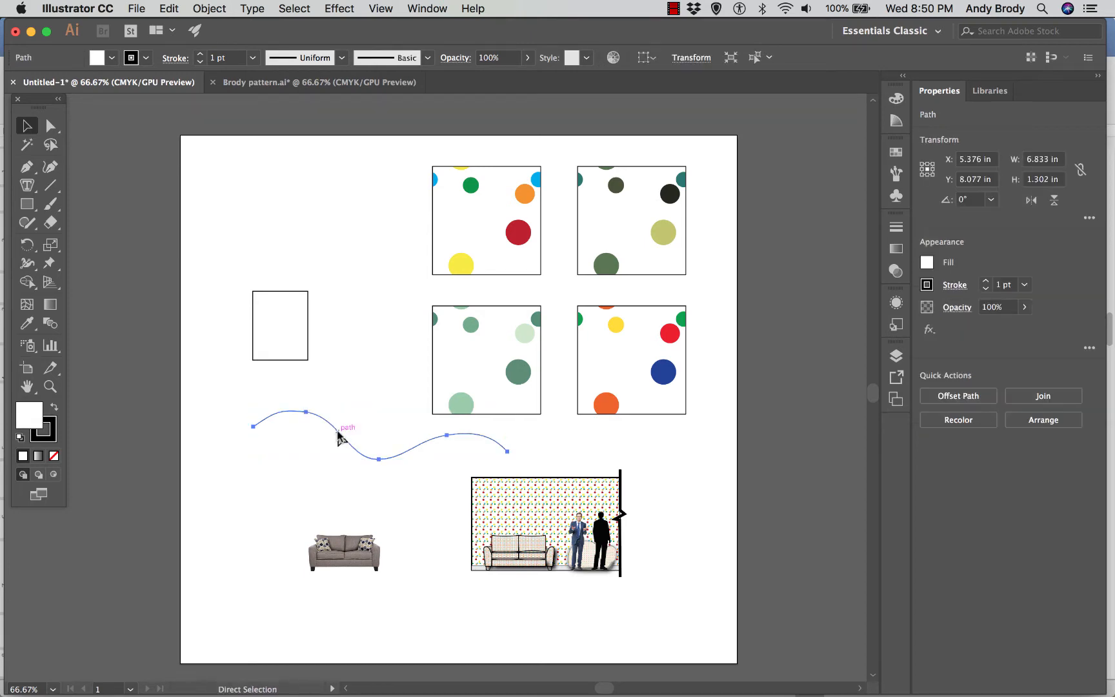
{"action": "key", "text": "super+equal"}
{"action": "key", "text": "super+equal"}
{"action": "scroll", "coordinate": [395, 457], "scroll_direction": "up", "scroll_amount": 3}
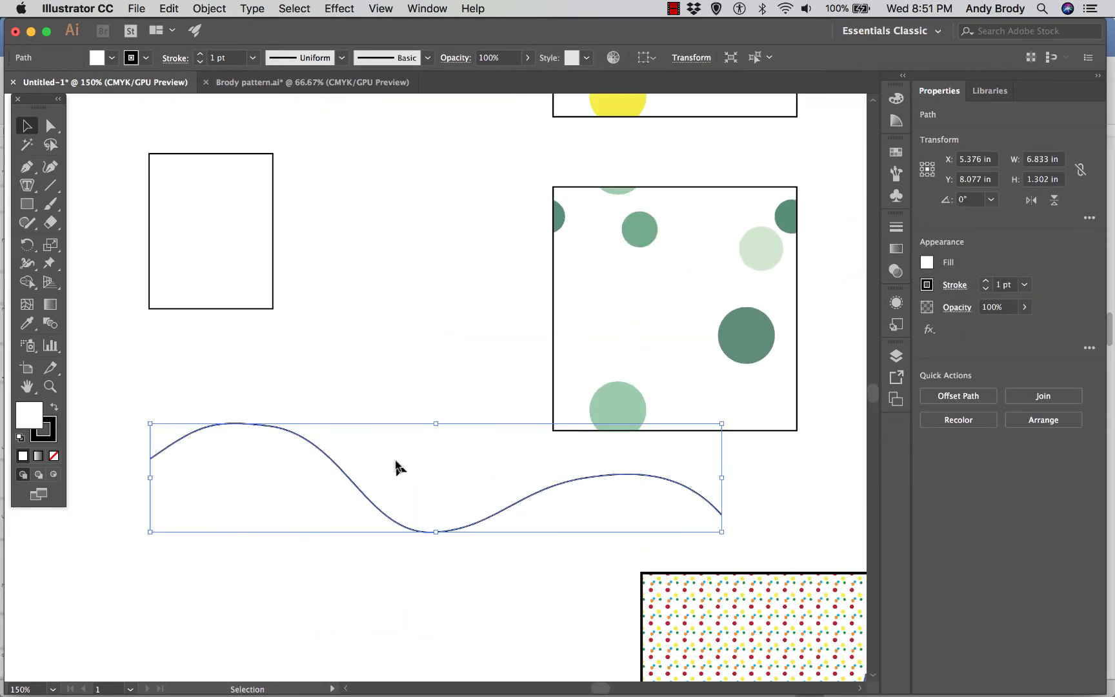
{"action": "scroll", "coordinate": [342, 419], "scroll_direction": "up", "scroll_amount": 1}
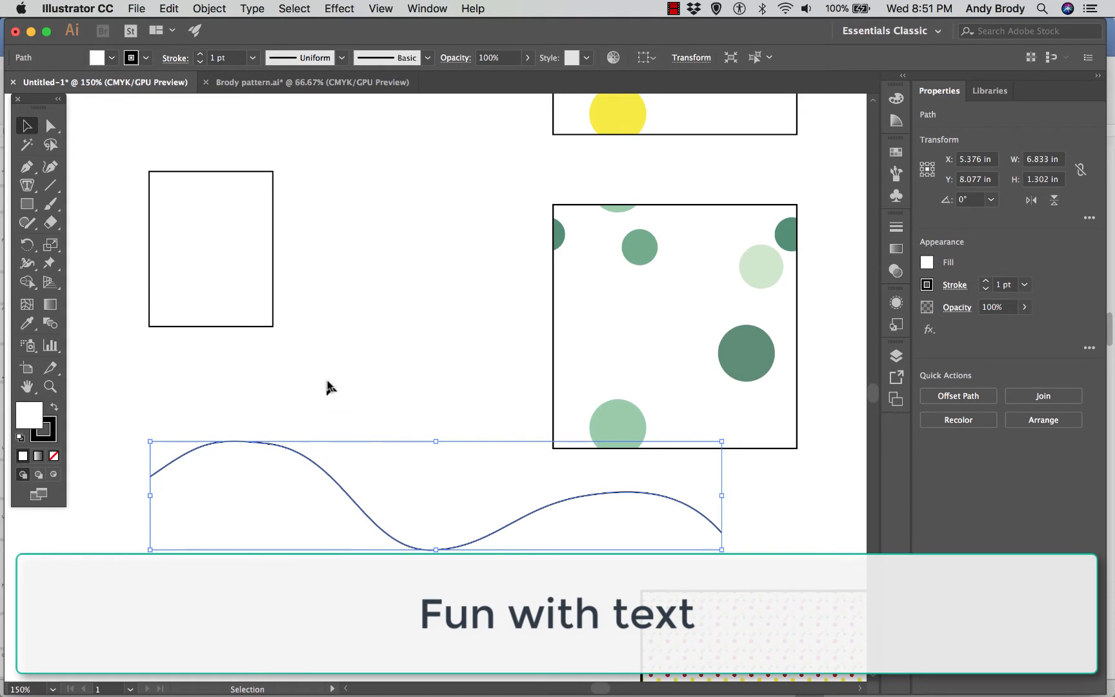
{"action": "left_click", "coordinate": [325, 384]}
{"action": "left_click_drag", "start_coordinate": [19, 187], "coordinate": [77, 186]}
{"action": "left_click", "coordinate": [344, 268]}
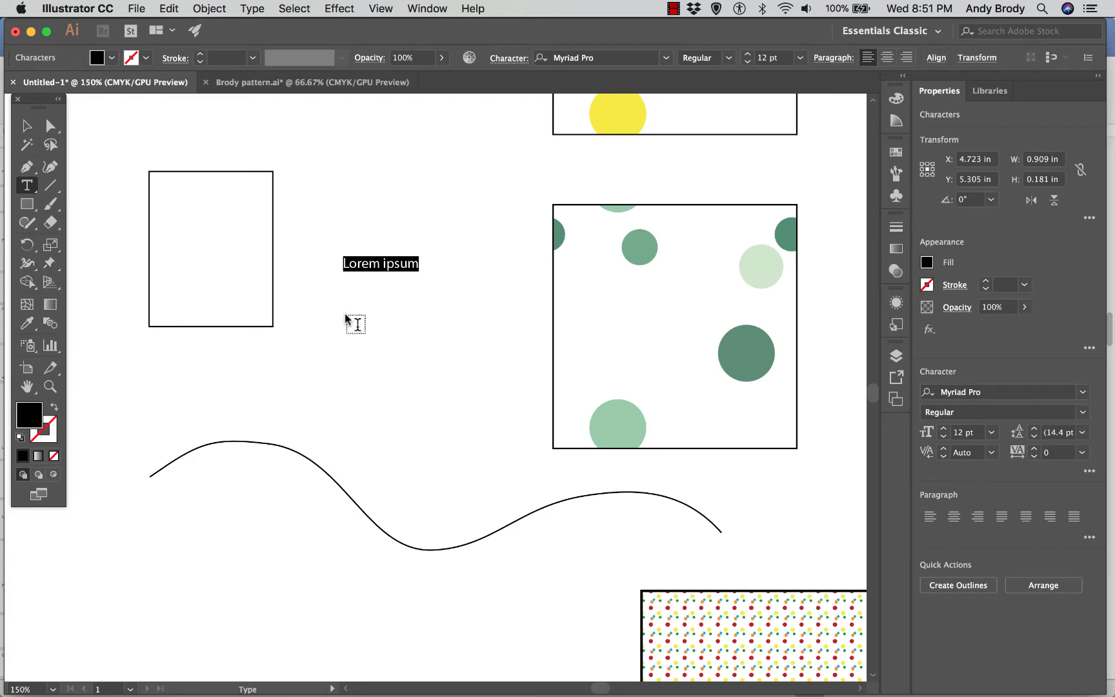
Stretch the point type to about 1.07 by 1.43 in and delete it.
{"action": "left_click", "coordinate": [26, 126]}
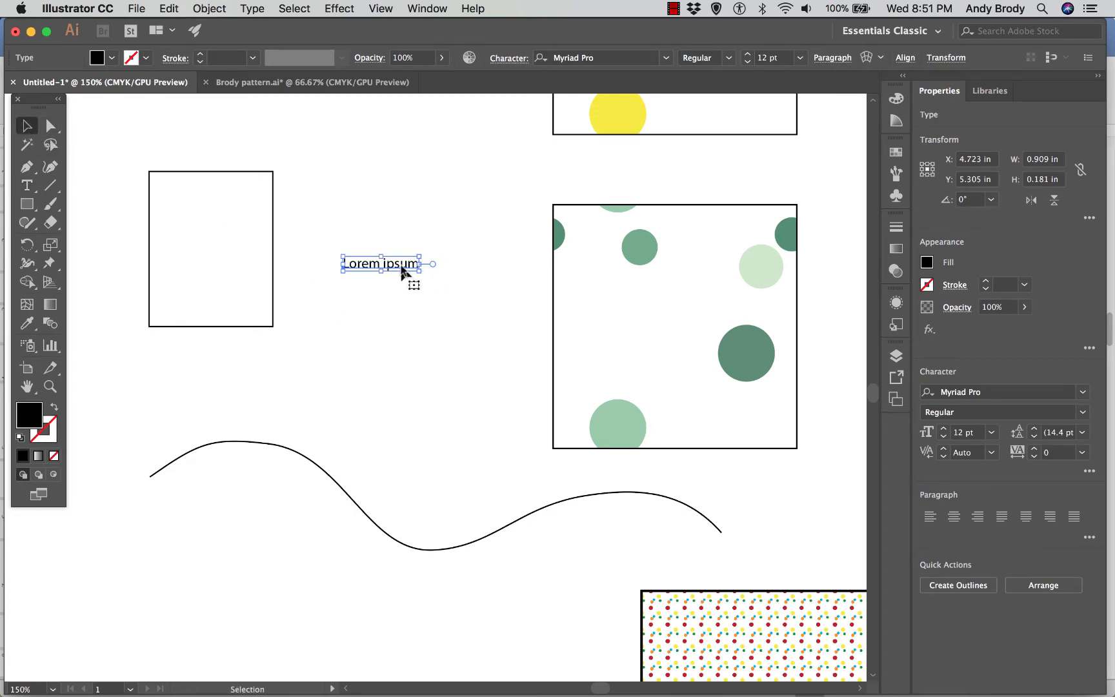
{"action": "left_click_drag", "start_coordinate": [380, 271], "coordinate": [434, 377]}
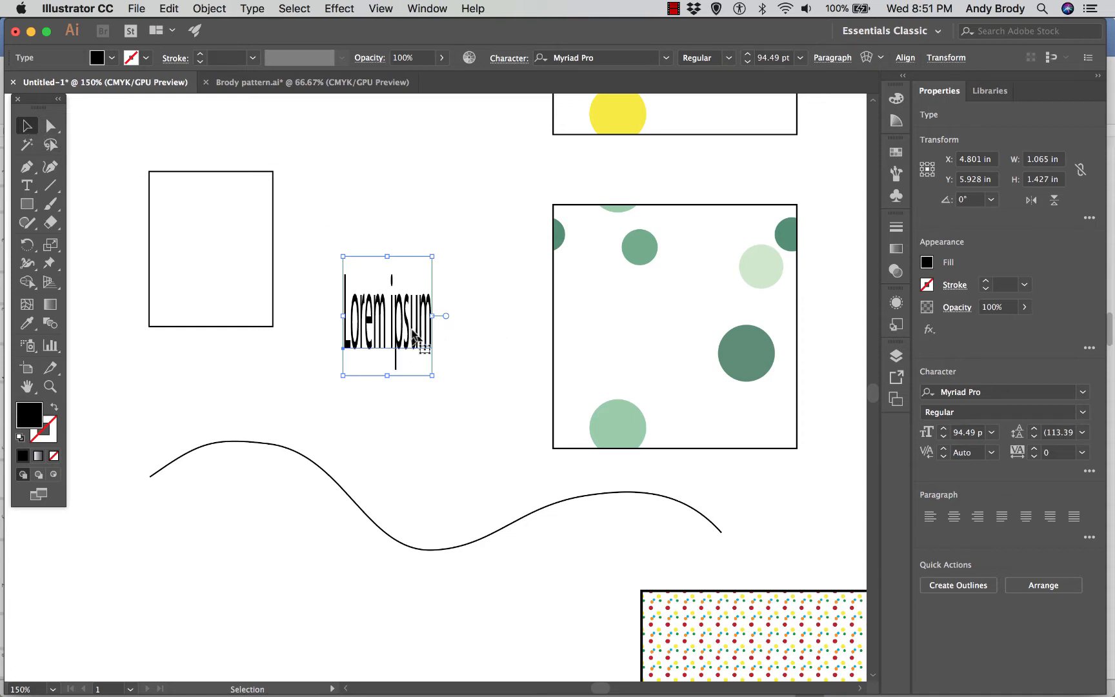
{"action": "key", "text": "Delete"}
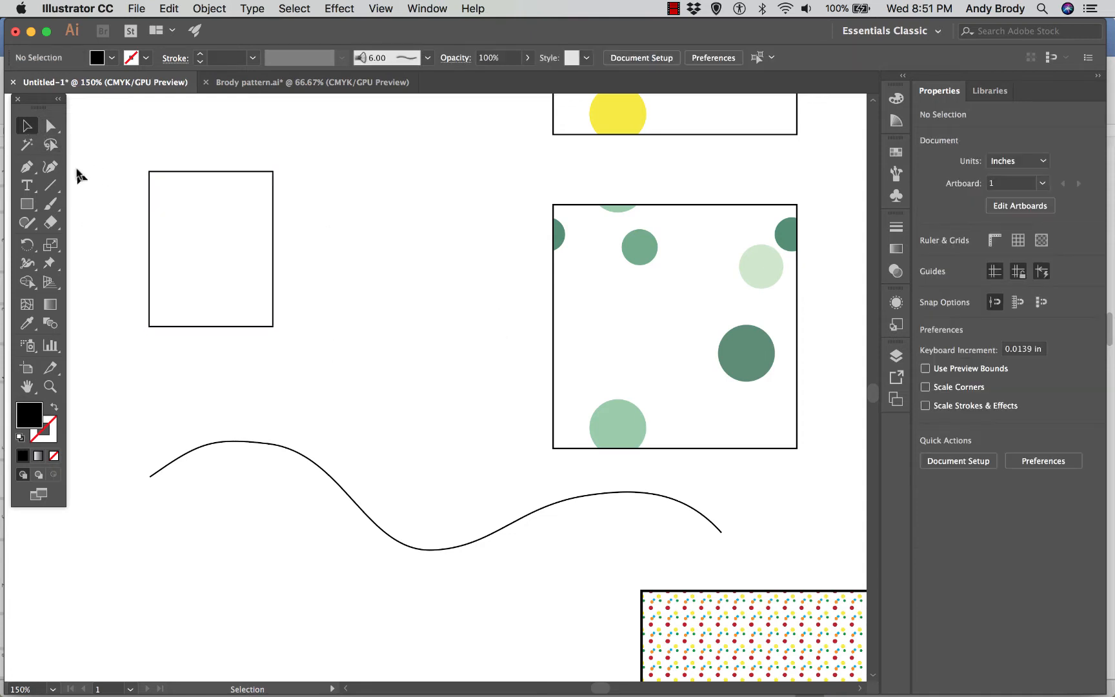
Create a placeholder text frame about 1.85 by 1.56 in between the rectangle and the green pattern square.
{"action": "left_click", "coordinate": [26, 185]}
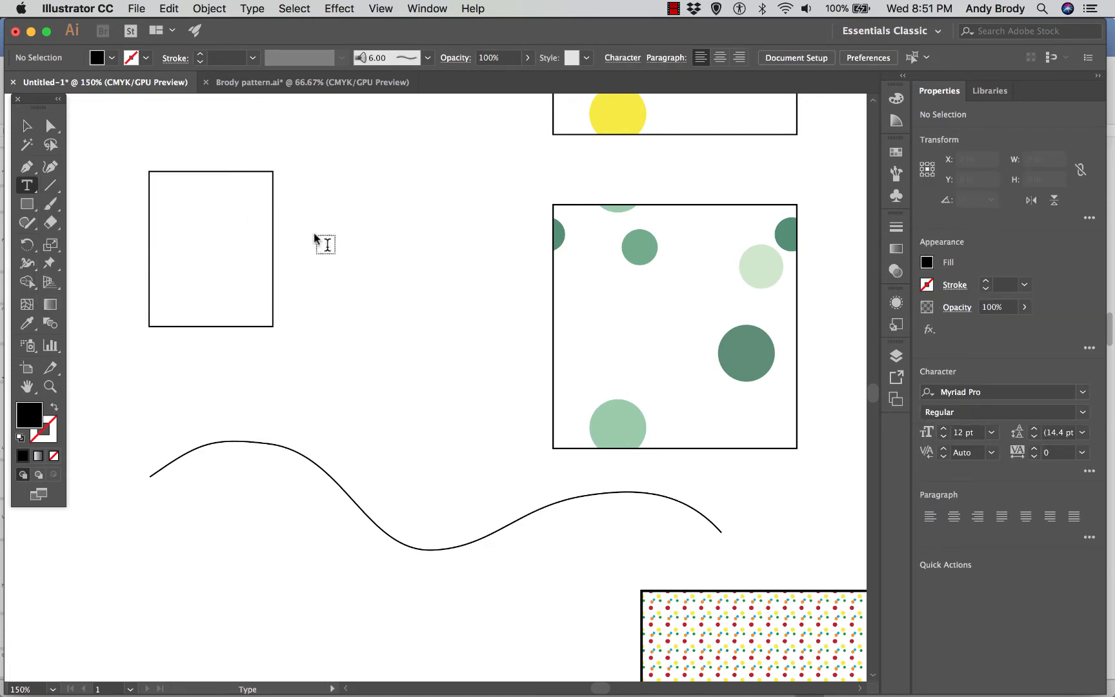
{"action": "left_click_drag", "start_coordinate": [314, 234], "coordinate": [471, 364]}
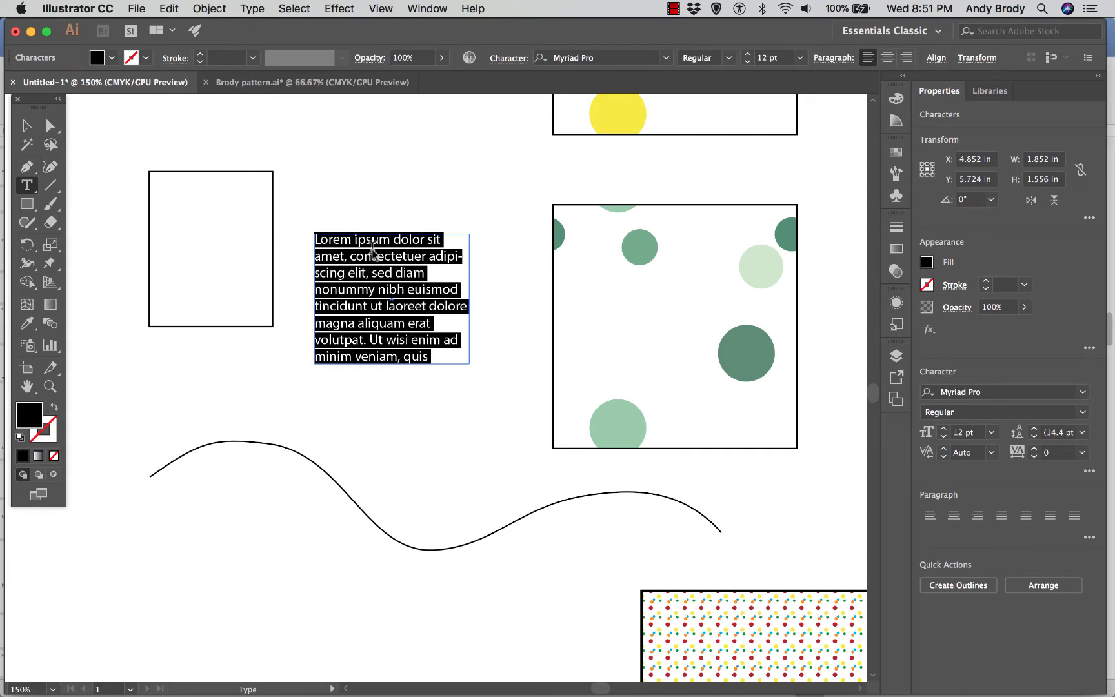
{"action": "left_click", "coordinate": [27, 126]}
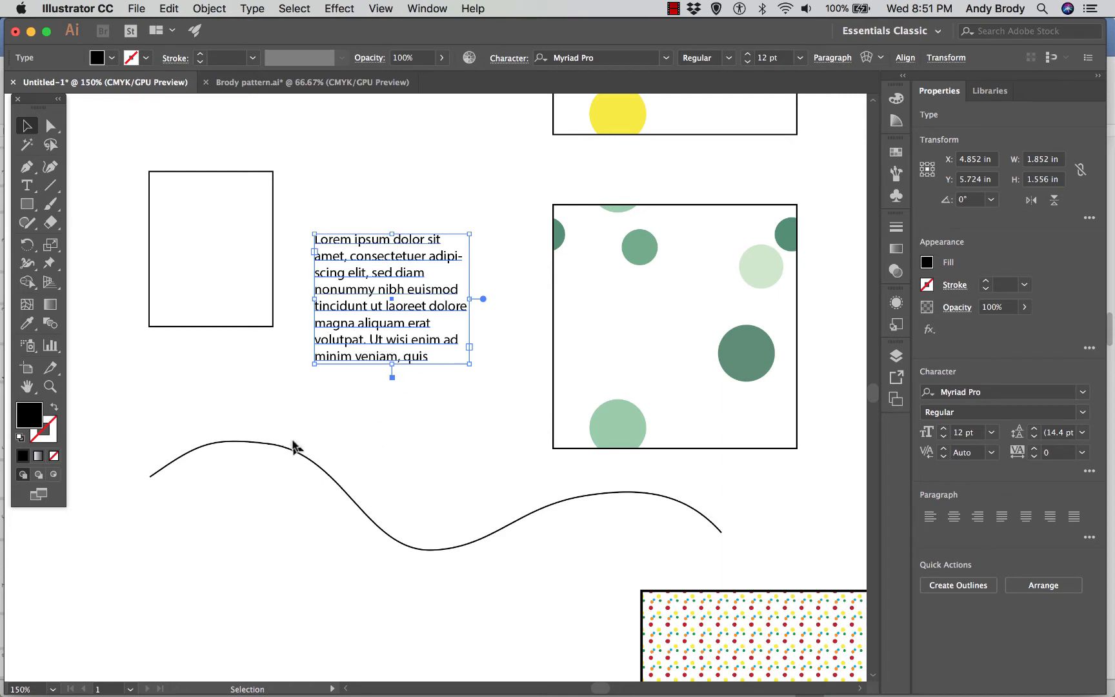
Turn the empty rectangle into a text frame filled with placeholder text using the Area Type tool.
{"action": "left_click", "coordinate": [27, 186]}
{"action": "left_click", "coordinate": [29, 186]}
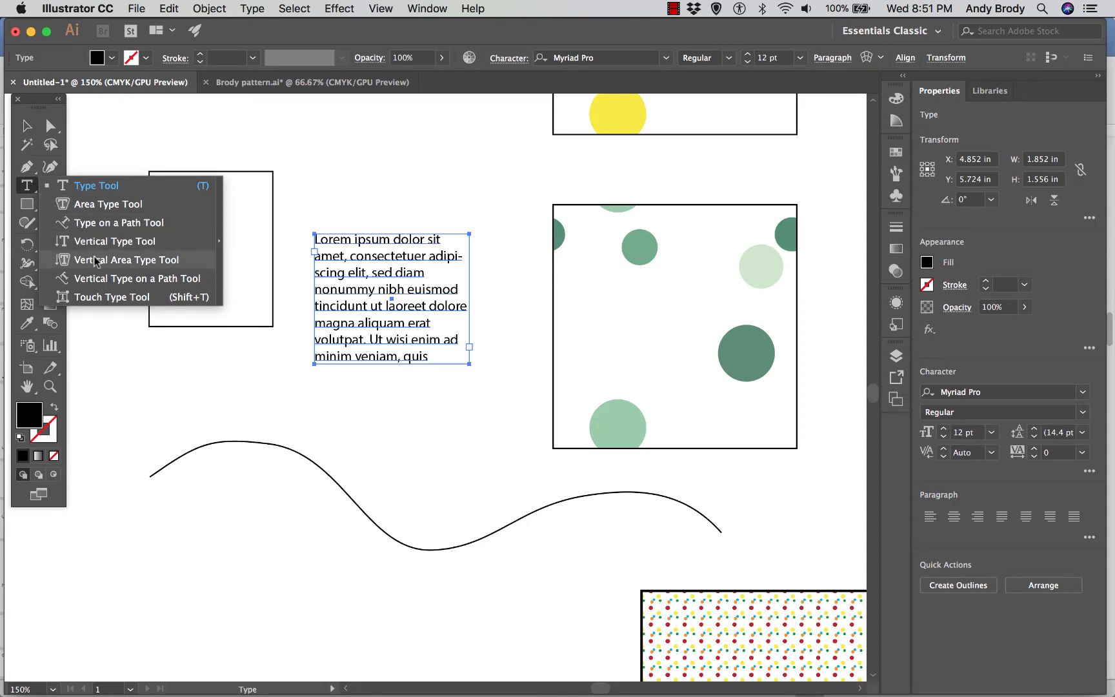
{"action": "left_click", "coordinate": [85, 211]}
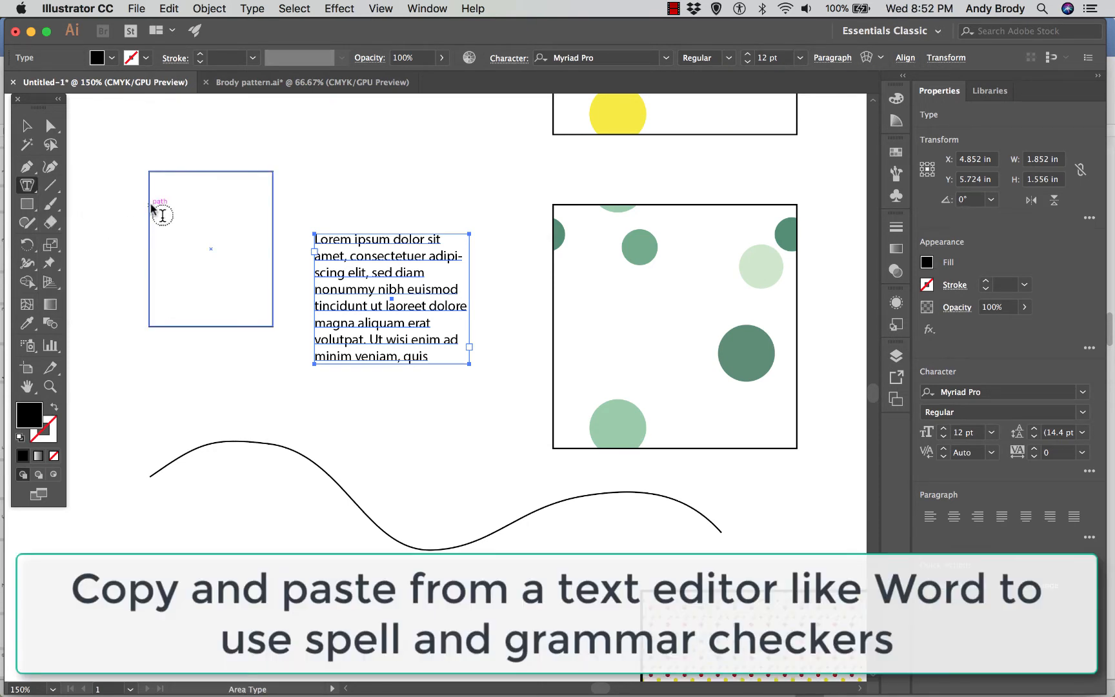
{"action": "left_click", "coordinate": [150, 205]}
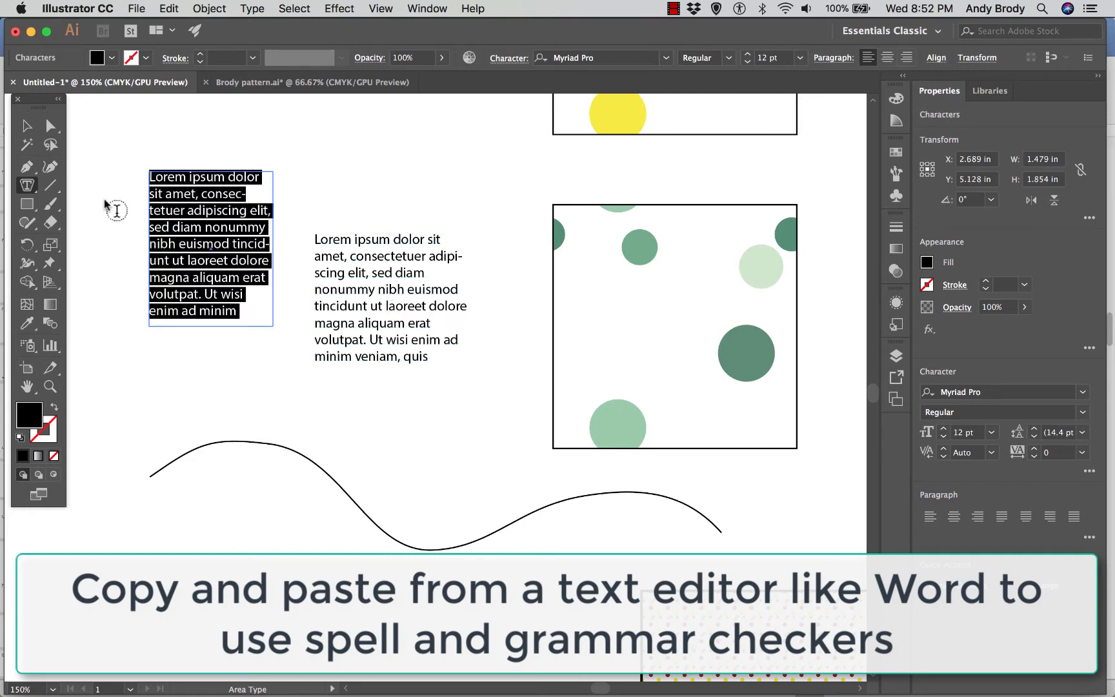
{"action": "left_click", "coordinate": [27, 127]}
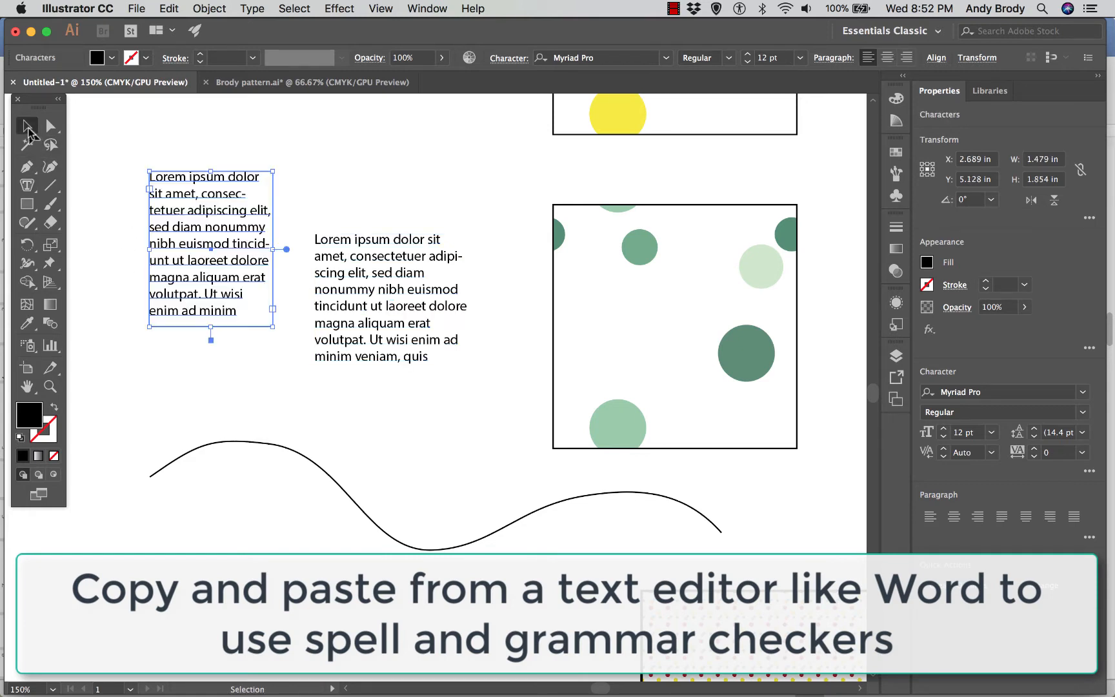
Widen the rectangle's text frame leftward to about 1.86 in and shorten it to about 1.61 in high.
{"action": "left_click", "coordinate": [137, 252]}
{"action": "left_click", "coordinate": [155, 260]}
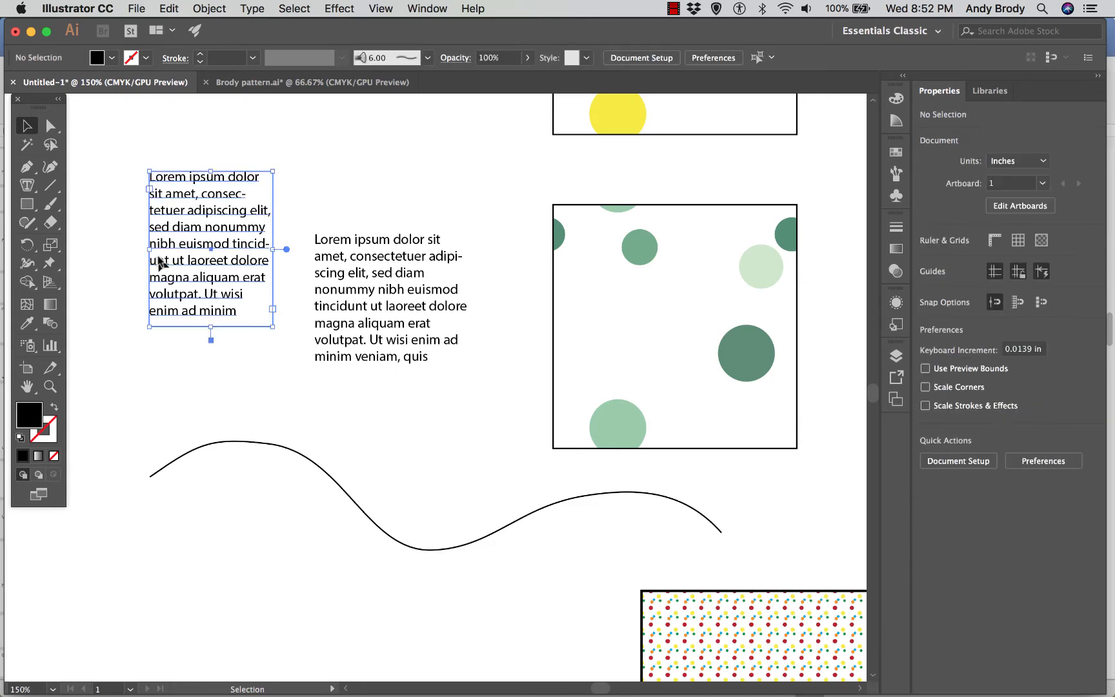
{"action": "left_click_drag", "start_coordinate": [149, 254], "coordinate": [116, 249]}
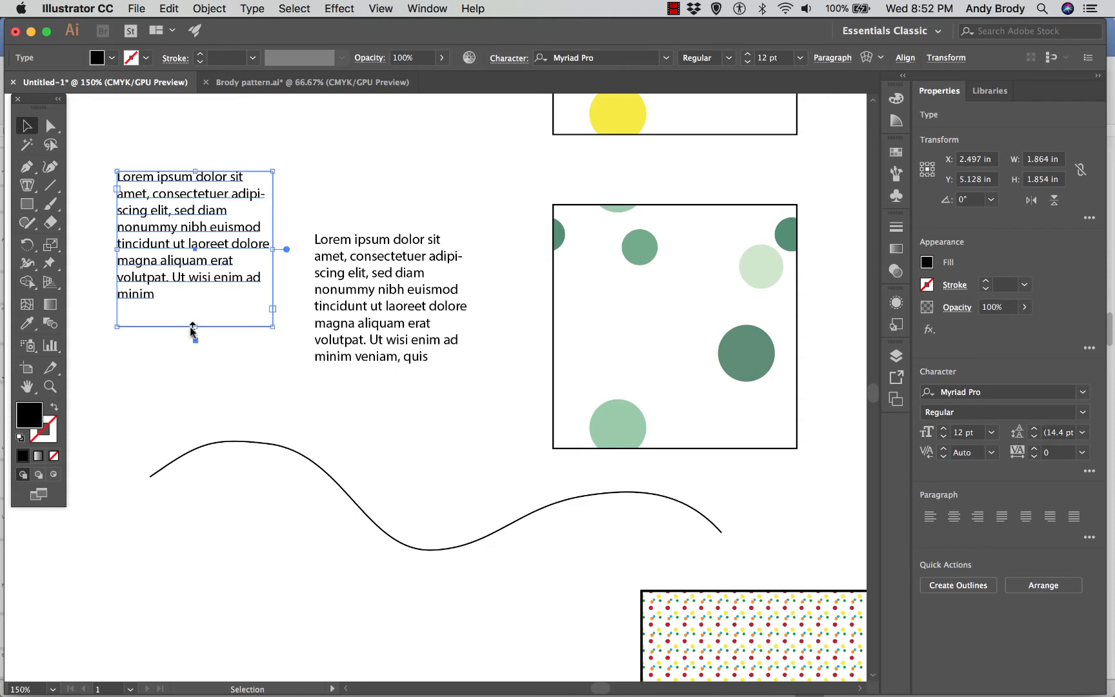
{"action": "left_click_drag", "start_coordinate": [191, 326], "coordinate": [191, 309]}
Shorten the same text frame to about 1 in high and thread its overflow into a new frame about 1.86 by 0.91 in below.
{"action": "left_click_drag", "start_coordinate": [194, 306], "coordinate": [194, 282]}
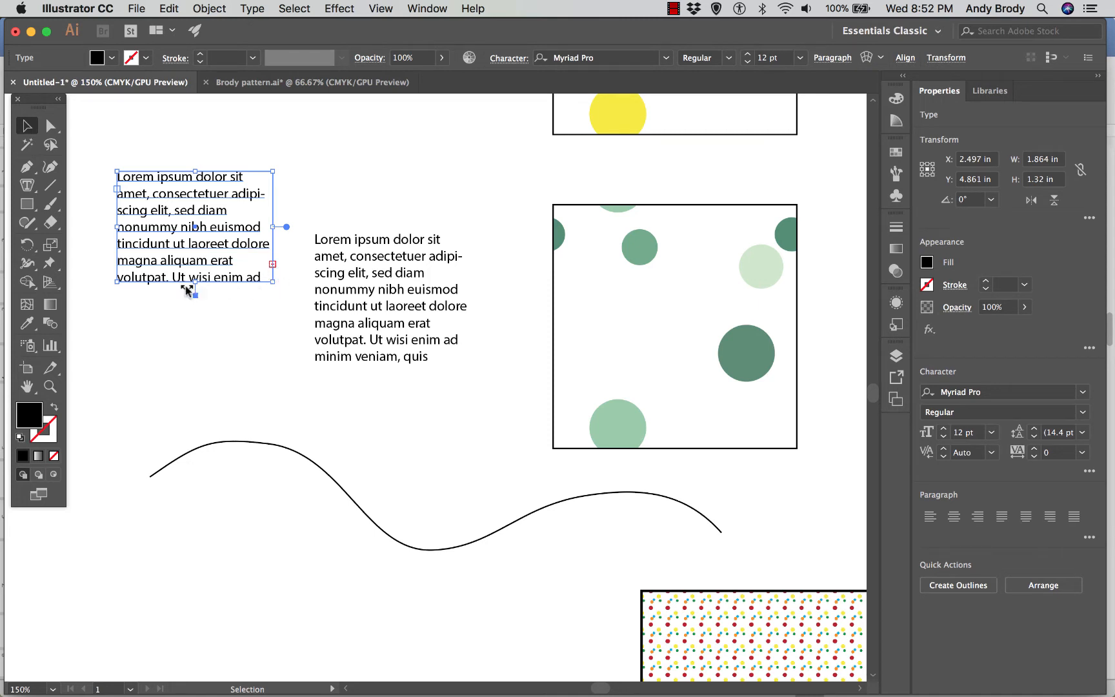
{"action": "left_click_drag", "start_coordinate": [196, 282], "coordinate": [235, 254]}
{"action": "left_click", "coordinate": [272, 238]}
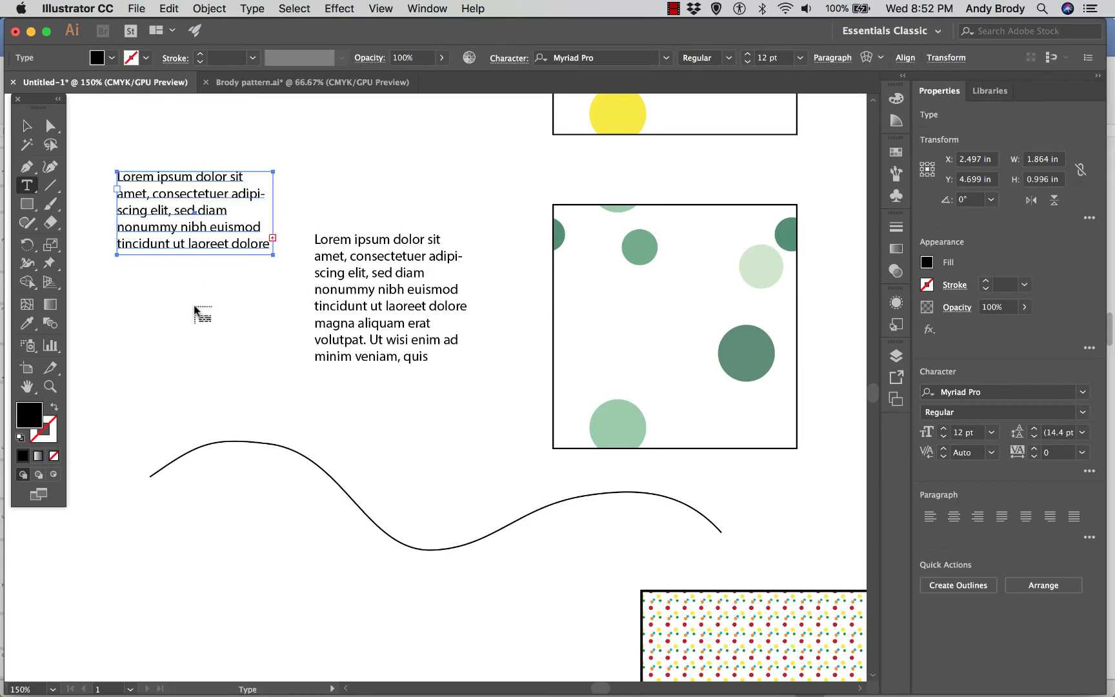
{"action": "left_click_drag", "start_coordinate": [117, 296], "coordinate": [273, 372]}
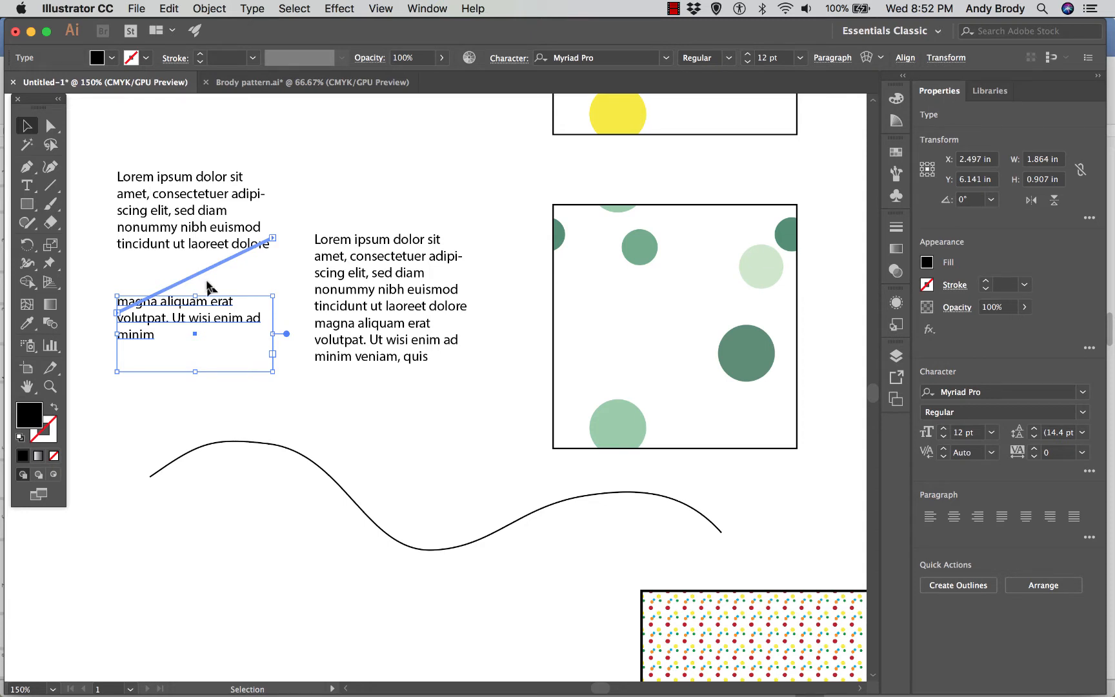
Try a line break after "tincidunt ut" in the upper threaded frame, remove it, and insert "wer wer" there.
{"action": "left_click", "coordinate": [216, 387]}
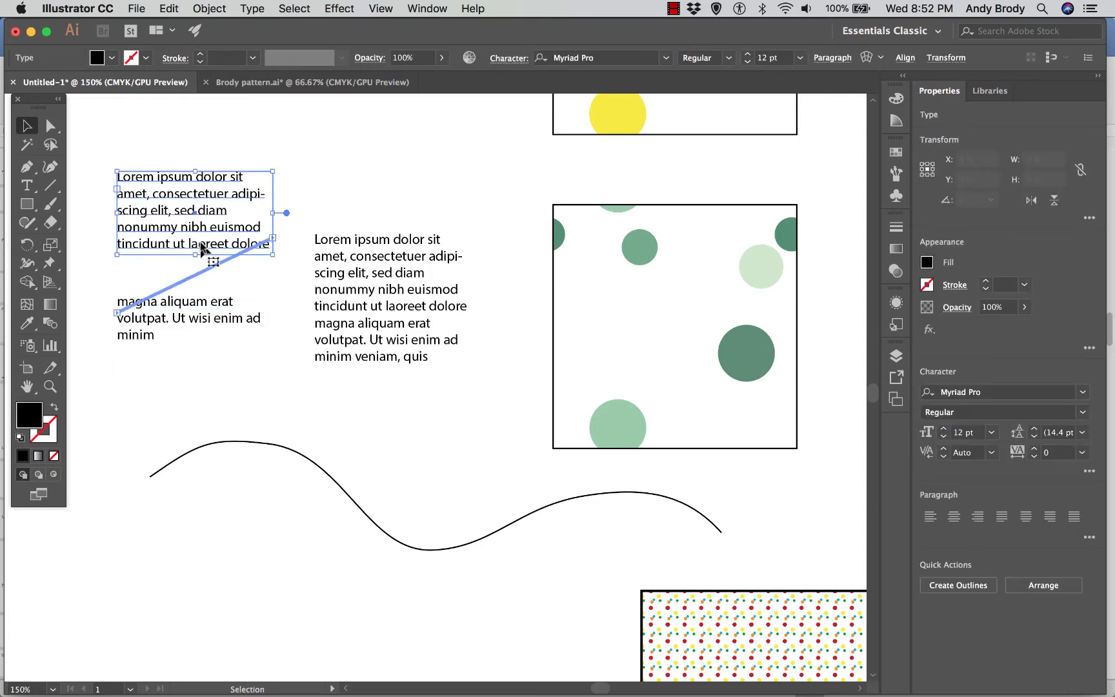
{"action": "double_click", "coordinate": [200, 240]}
{"action": "key", "text": "Return"}
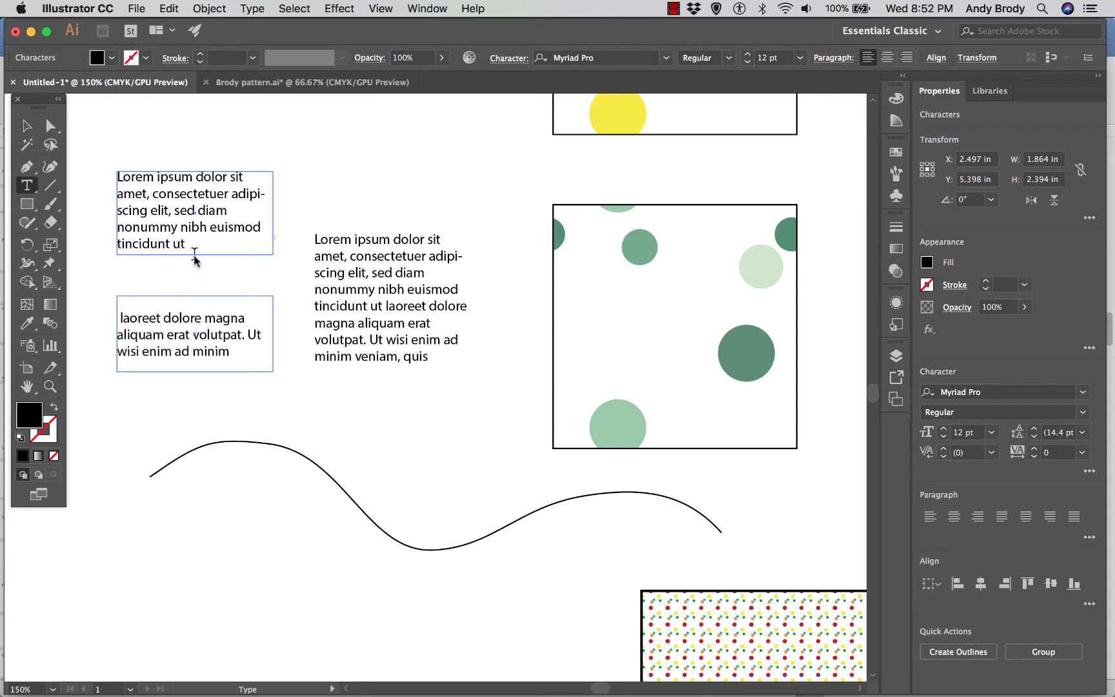
{"action": "key", "text": "BackSpace"}
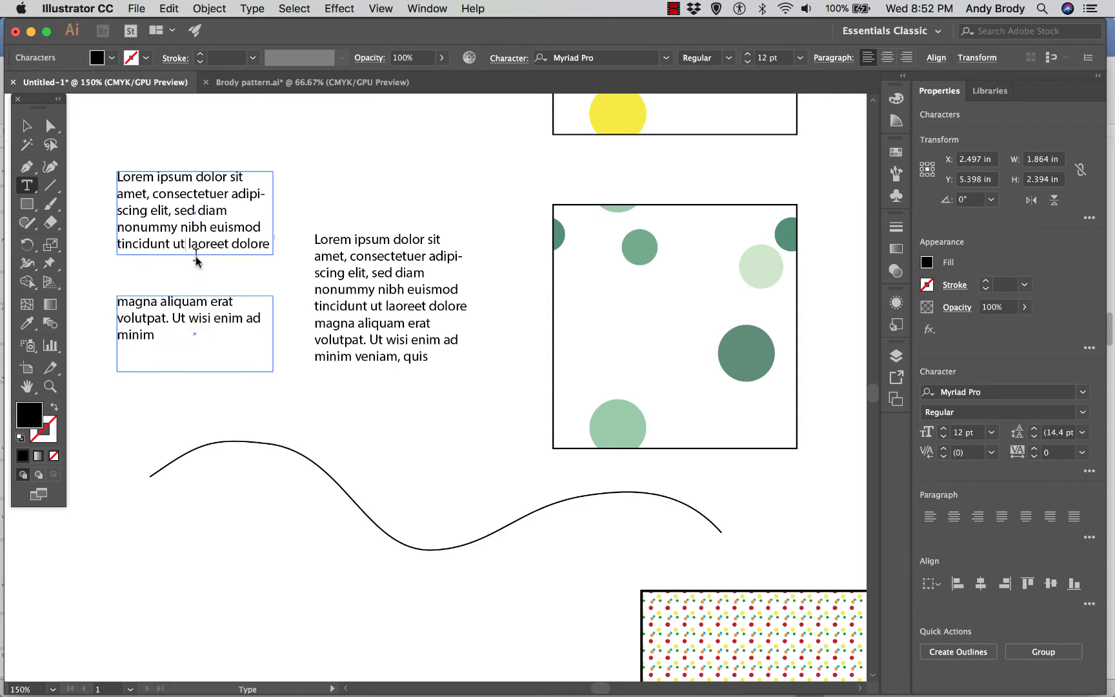
{"action": "type", "text": "wer wer"}
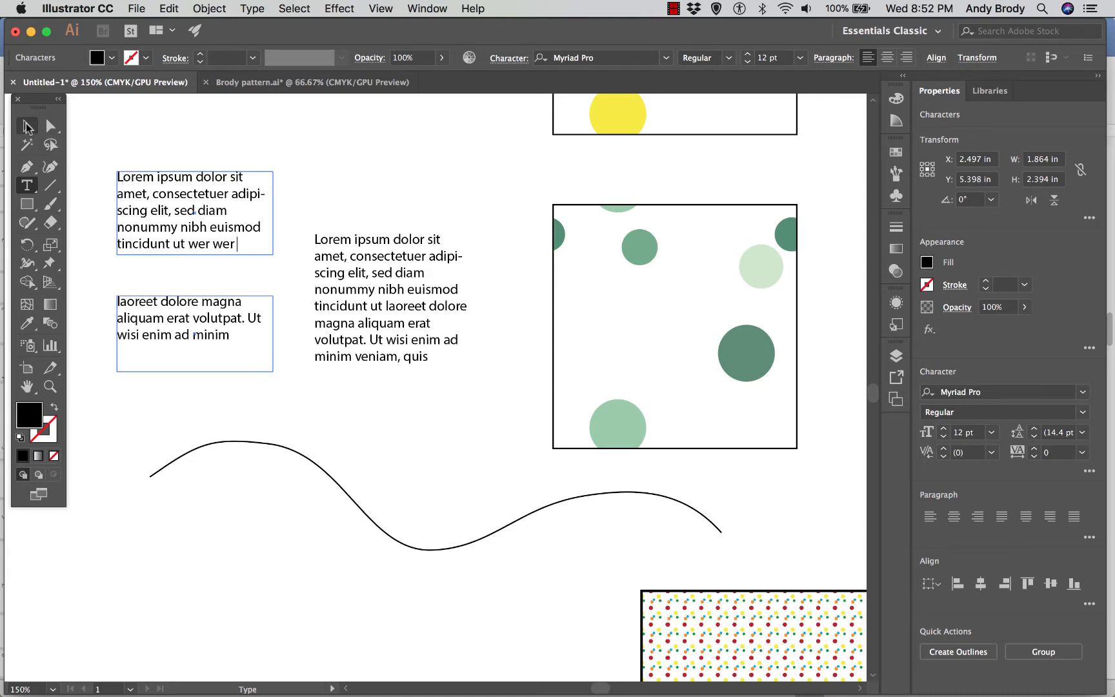
Undo the inserted words, the threaded frame and the last two height reductions of the original text frame.
{"action": "left_click", "coordinate": [27, 127]}
{"action": "key", "text": "super+z"}
{"action": "key", "text": "super+z"}
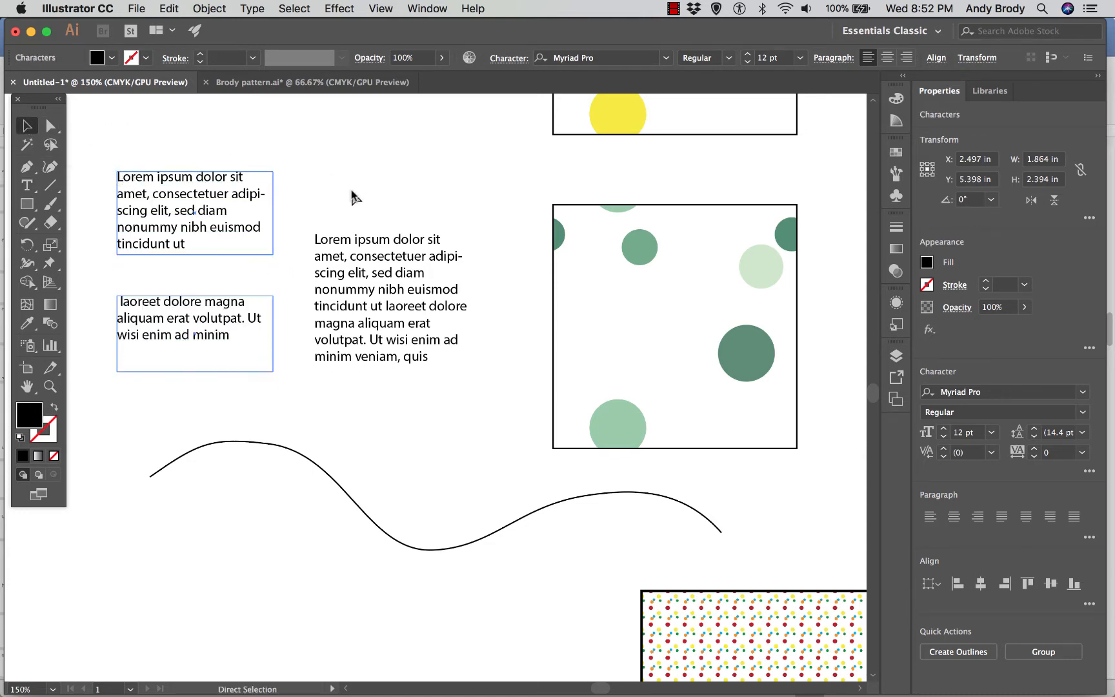
{"action": "key", "text": "super+z"}
{"action": "key", "text": "super+z"}
{"action": "key", "text": "super+z"}
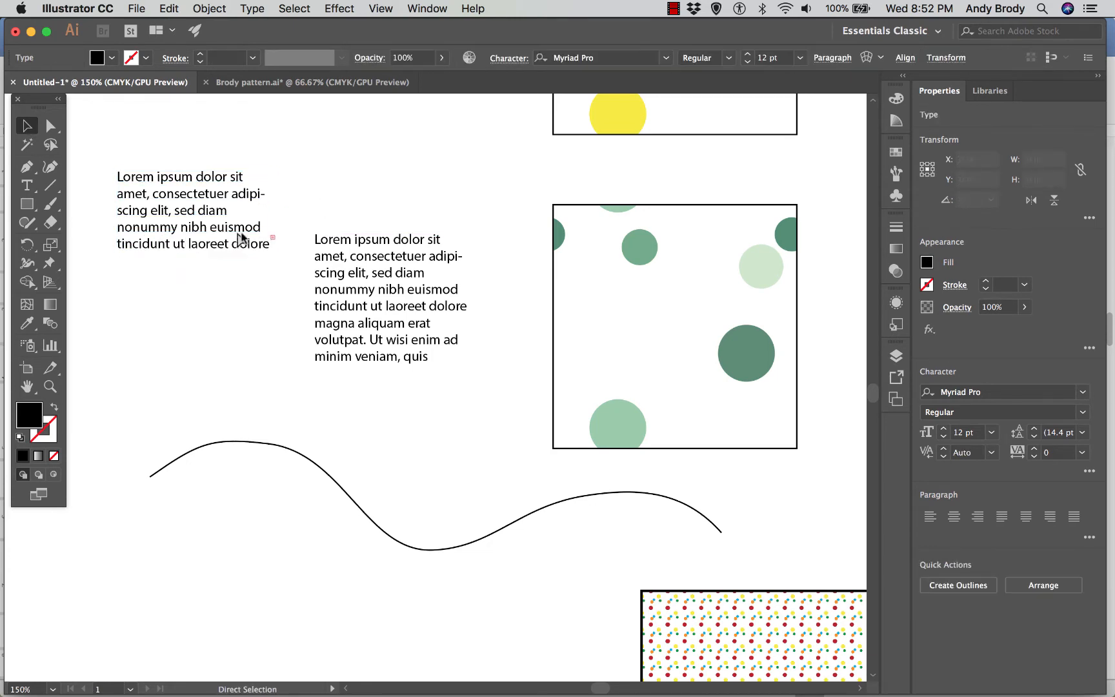
{"action": "key", "text": "super+z"}
{"action": "key", "text": "super+z"}
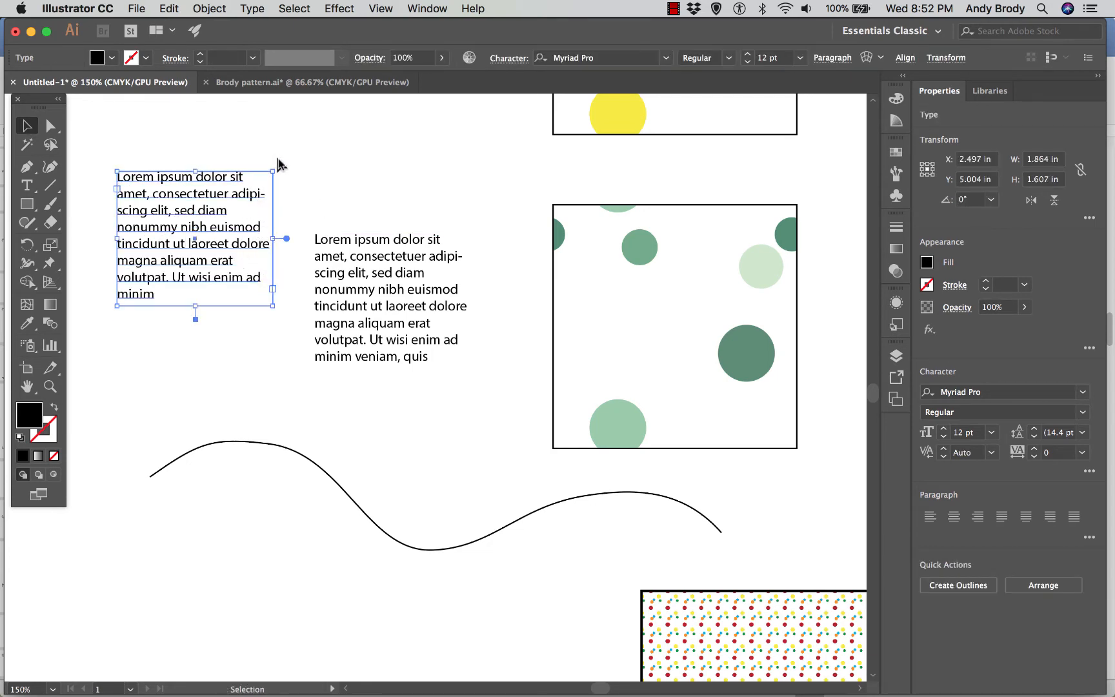
Rotate the rectangular text frame to about 318.5° and enlarge its bounds to about 2.81 by 2.79 in.
{"action": "left_click_drag", "start_coordinate": [271, 167], "coordinate": [312, 233]}
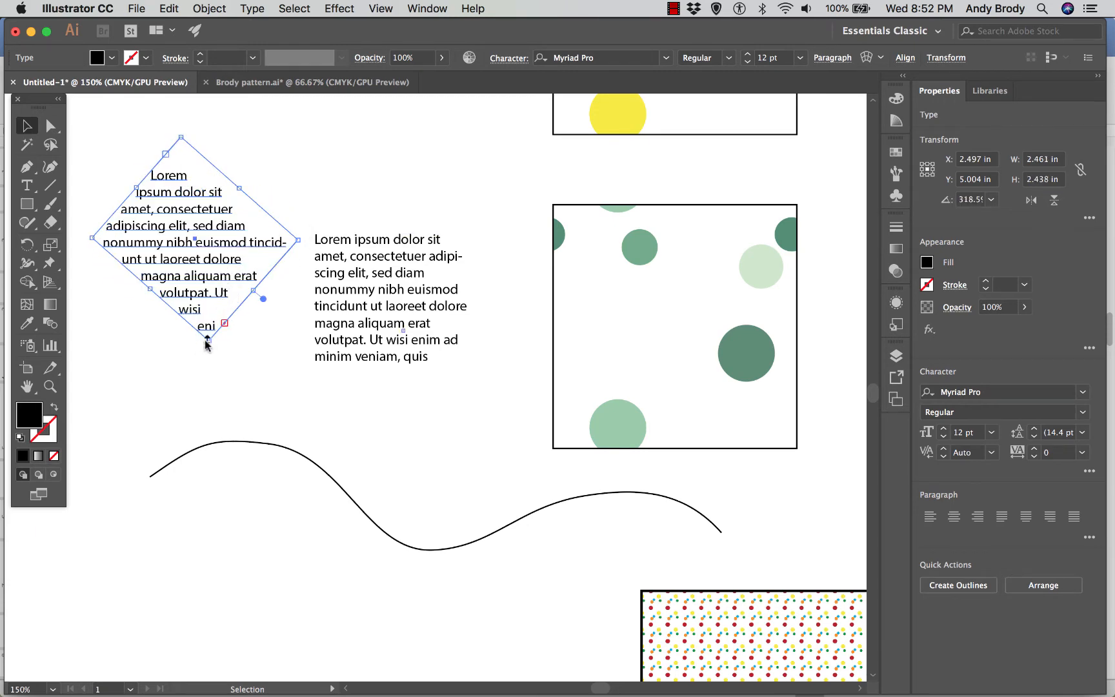
{"action": "left_click_drag", "start_coordinate": [207, 342], "coordinate": [209, 369]}
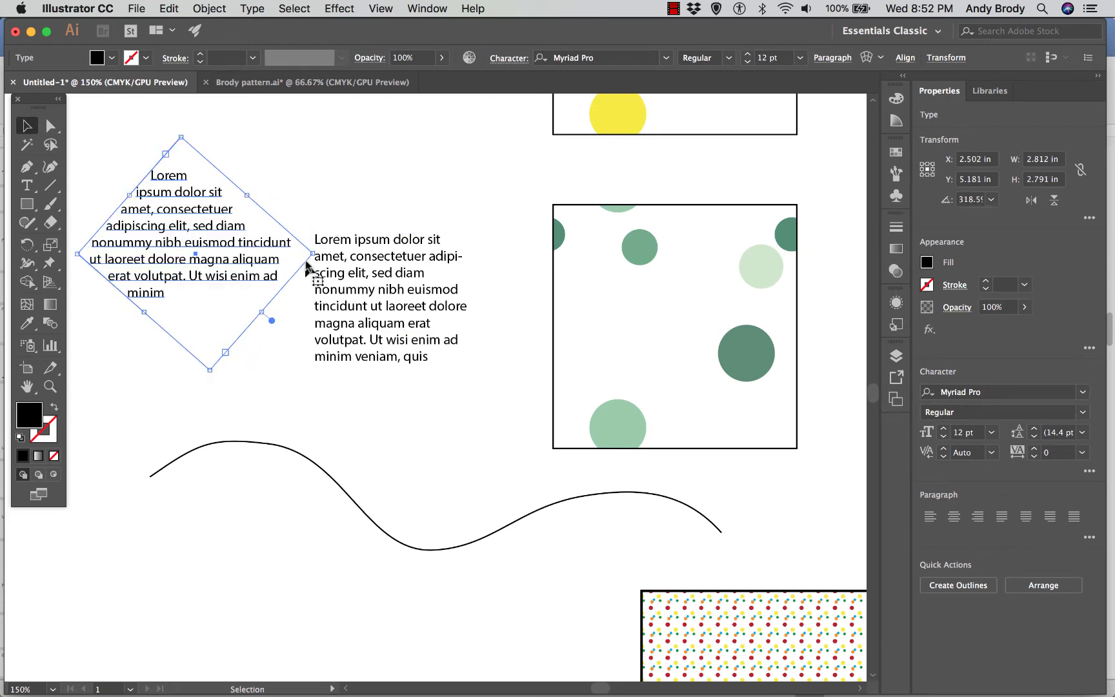
Reshape the rotated text frame into a kite by moving its two side corners inward and its lowest corner down to about Y 7.01 in.
{"action": "left_click", "coordinate": [50, 125]}
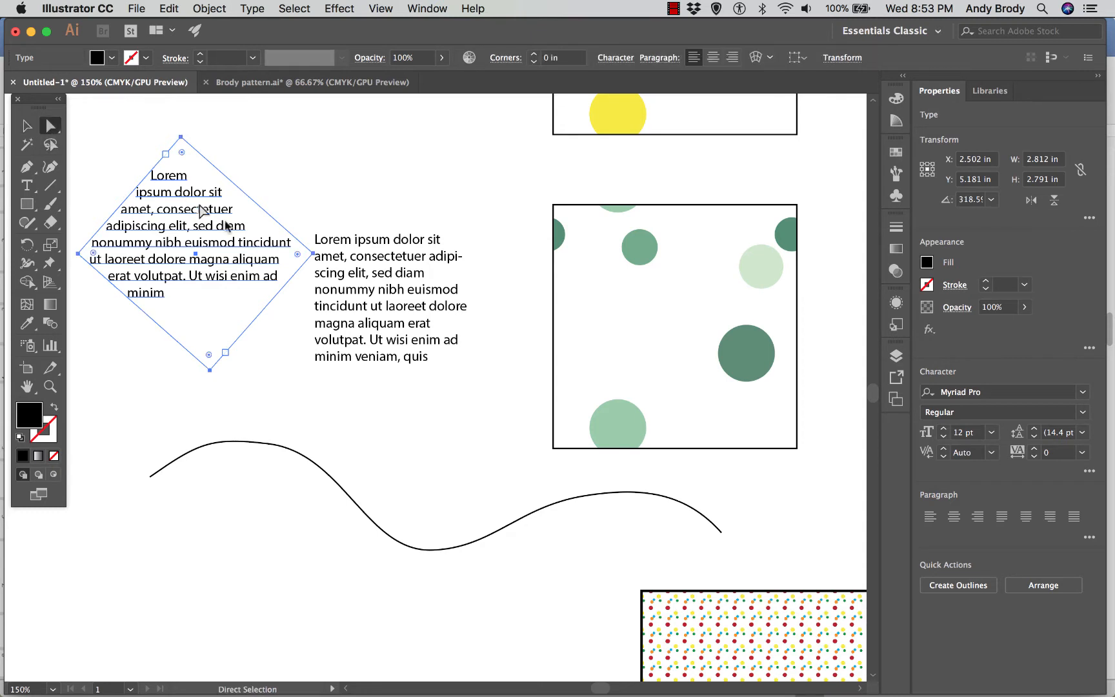
{"action": "left_click", "coordinate": [313, 253]}
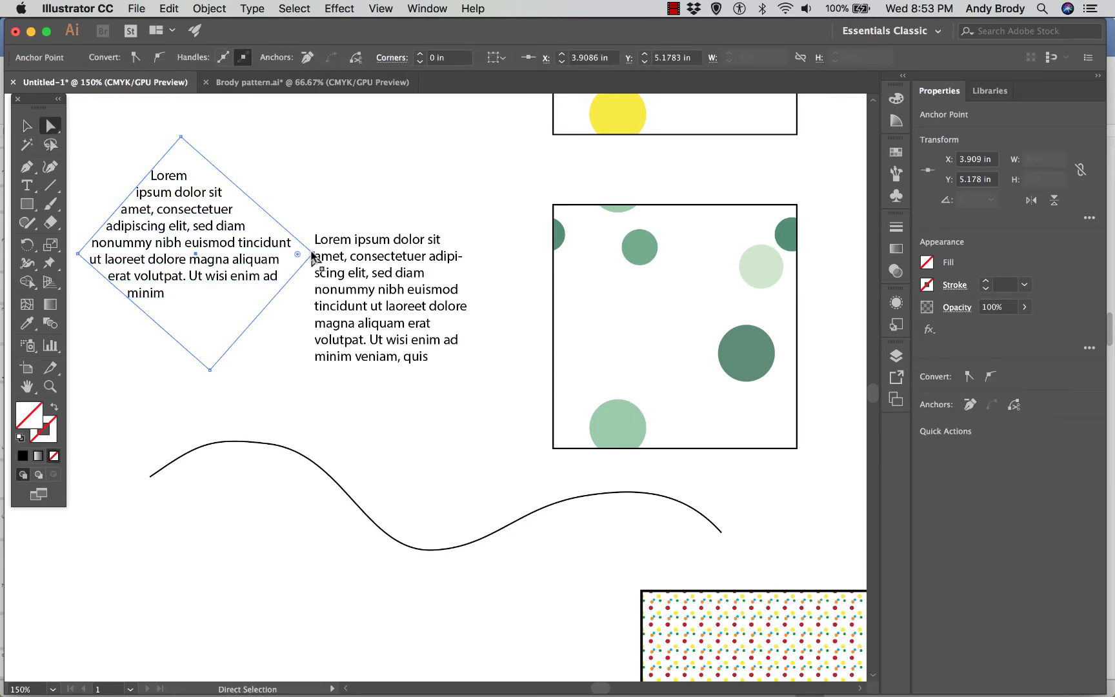
{"action": "left_click_drag", "start_coordinate": [312, 254], "coordinate": [279, 249]}
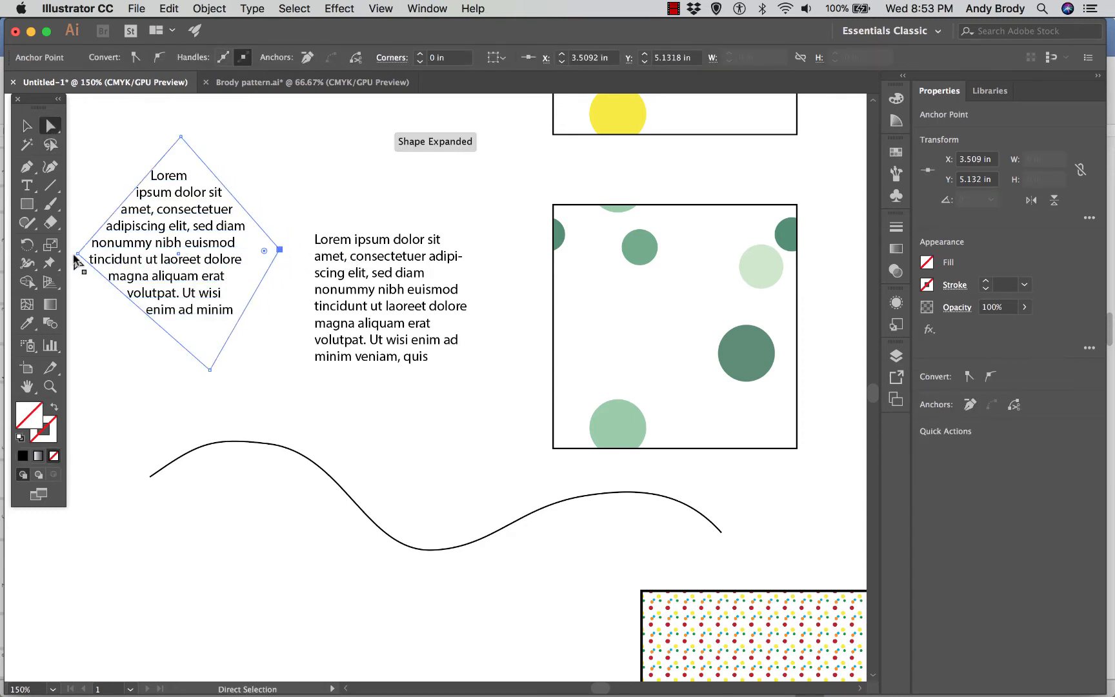
{"action": "left_click_drag", "start_coordinate": [77, 254], "coordinate": [104, 224]}
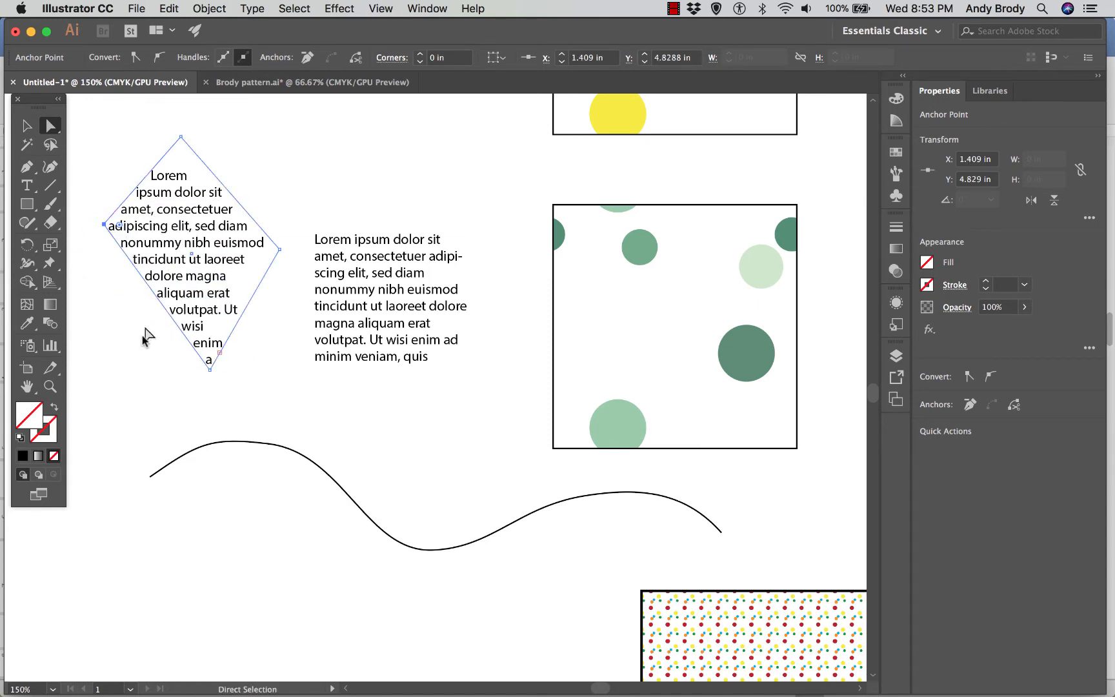
{"action": "left_click_drag", "start_coordinate": [210, 369], "coordinate": [206, 406]}
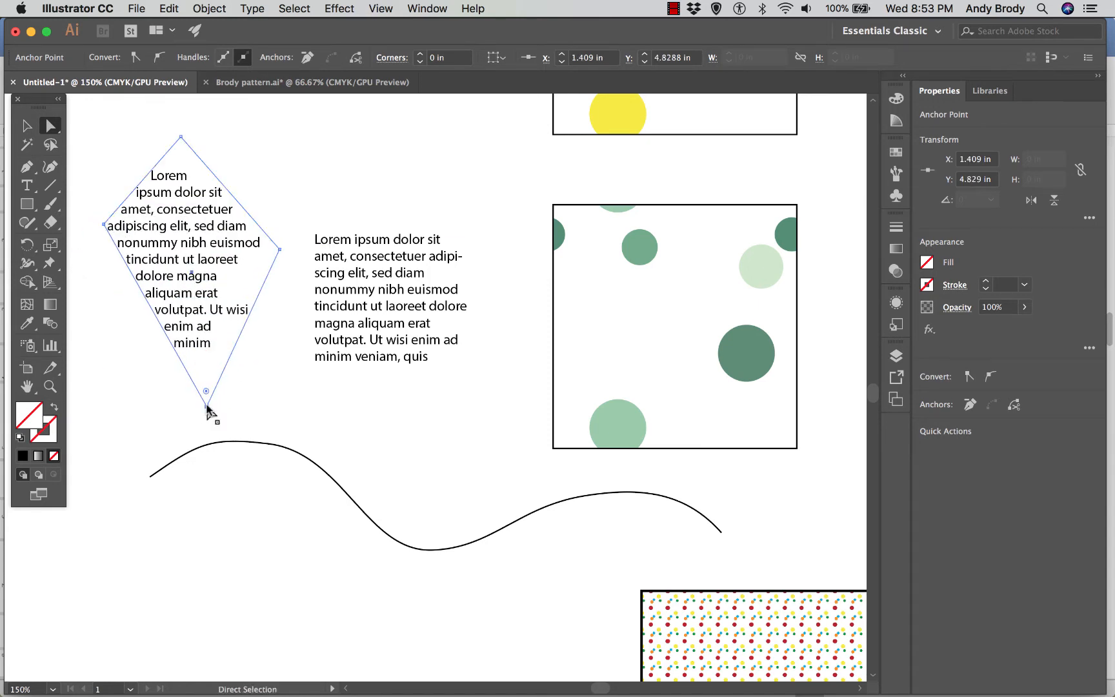
{"action": "key", "text": "v"}
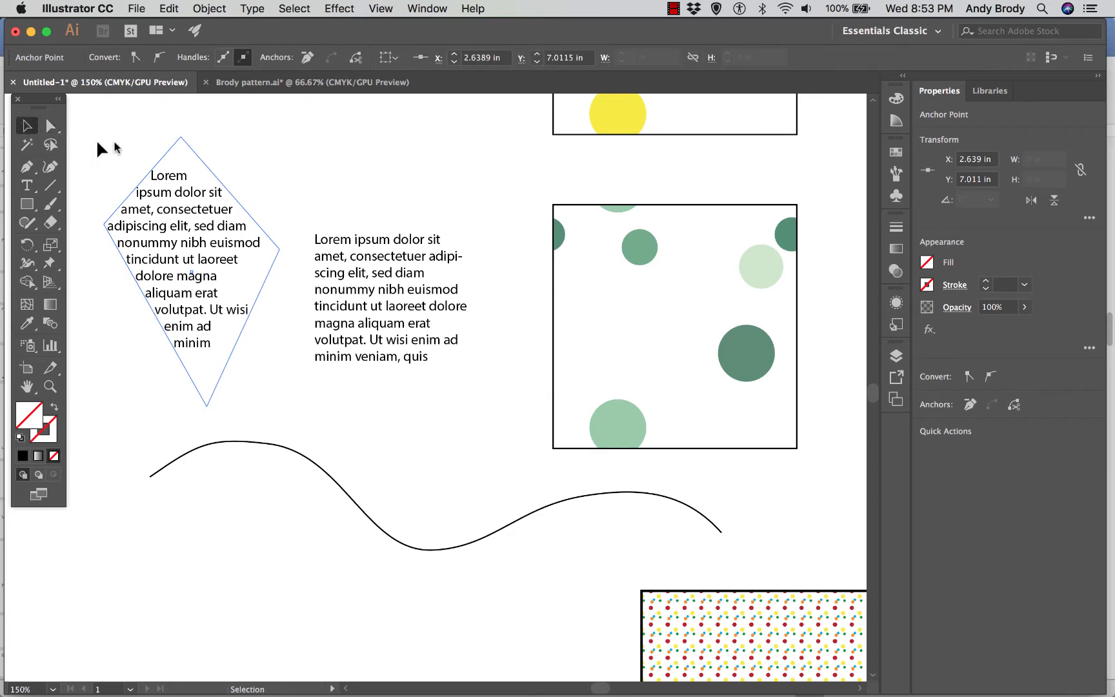
{"action": "left_click", "coordinate": [274, 381]}
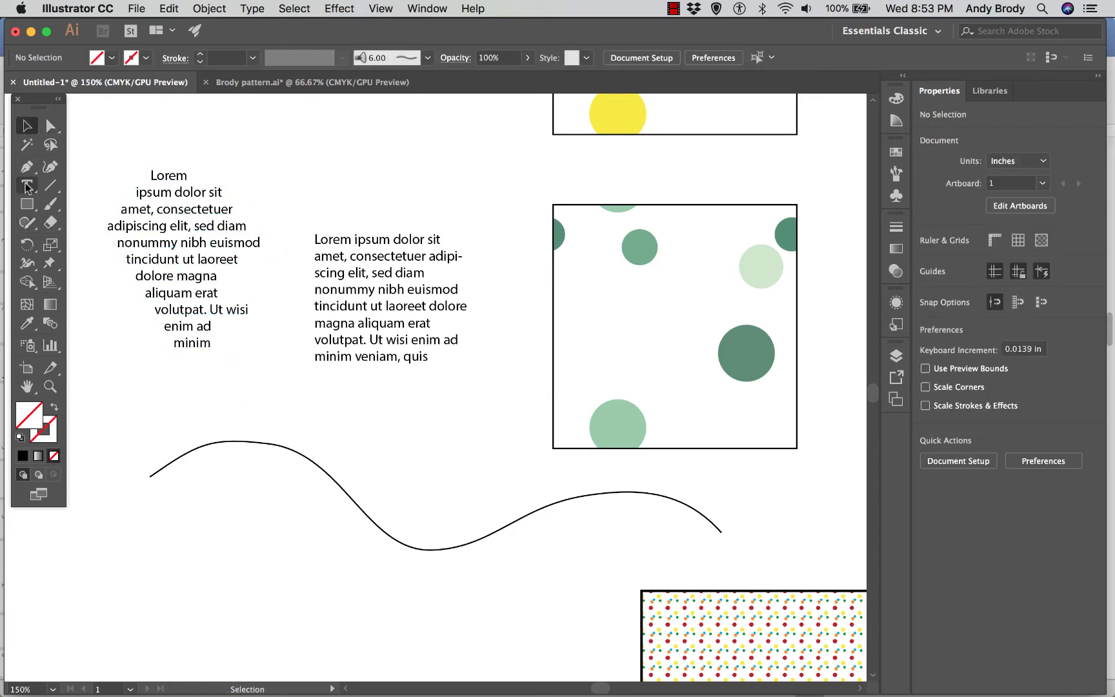
Place placeholder text along the wavy line with the Type on a Path tool, starting near its first crest.
{"action": "left_click_drag", "start_coordinate": [27, 187], "coordinate": [86, 277]}
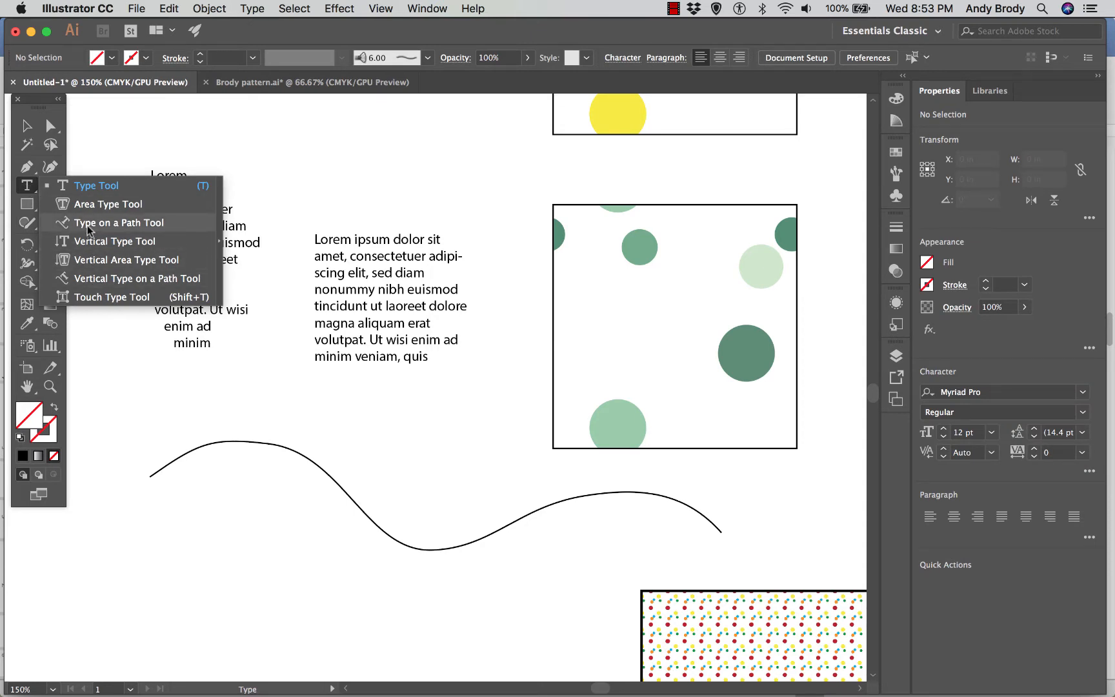
{"action": "left_click_drag", "start_coordinate": [89, 227], "coordinate": [88, 227]}
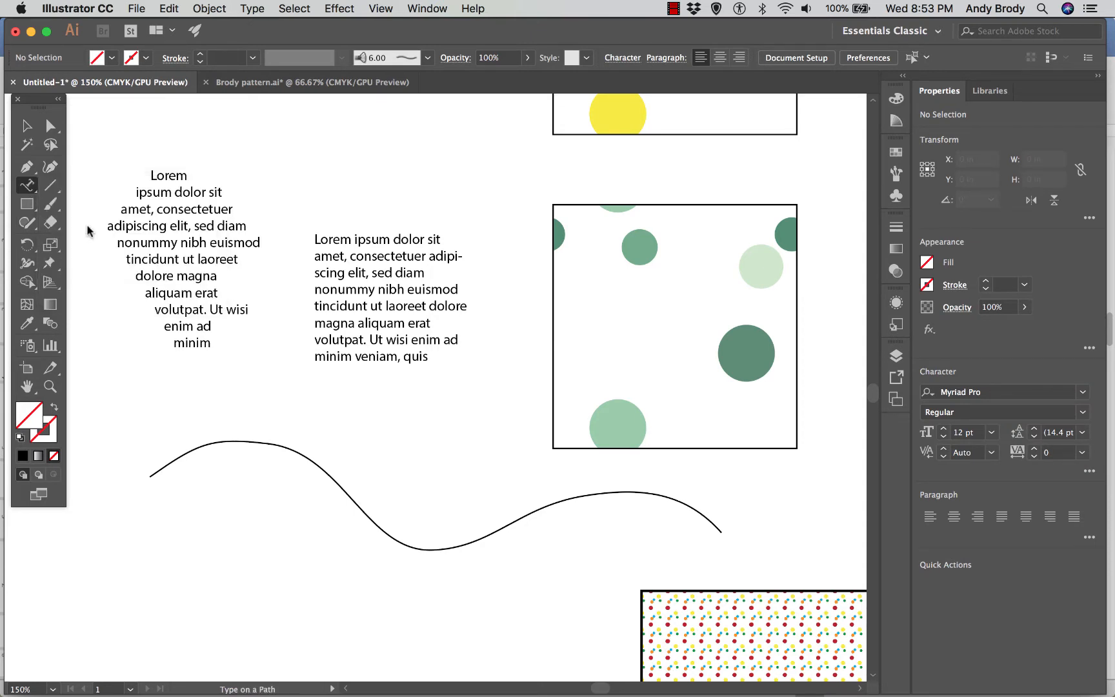
{"action": "left_click", "coordinate": [247, 442]}
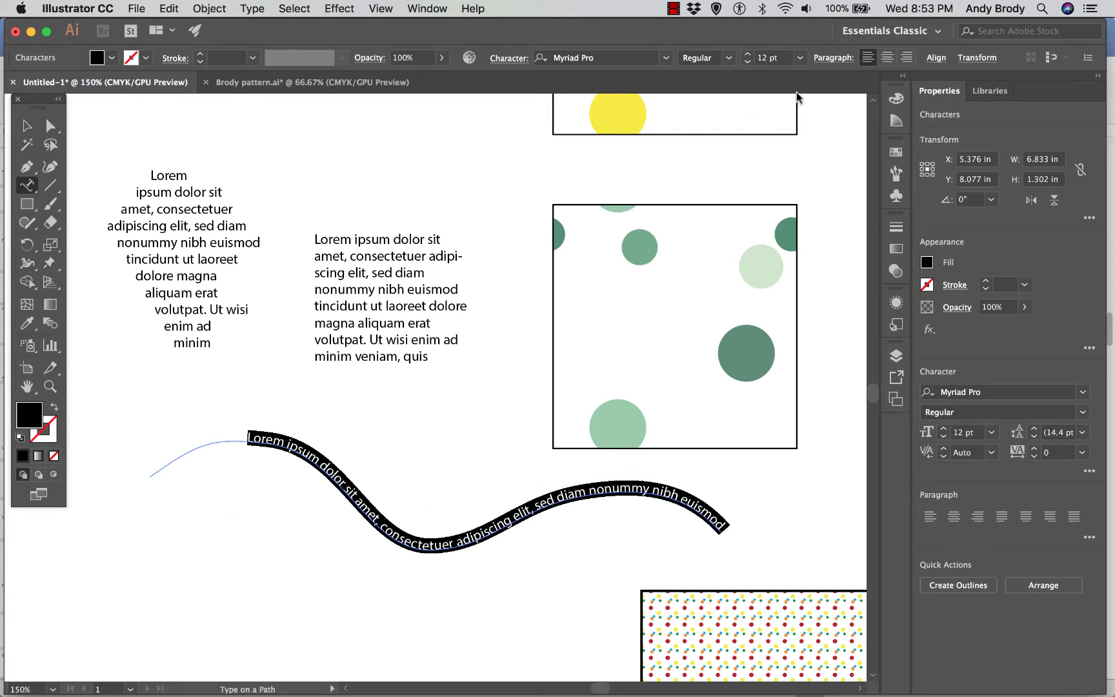
Set the text on the wavy path to 14 pt and centre its paragraph alignment.
{"action": "left_click", "coordinate": [799, 58]}
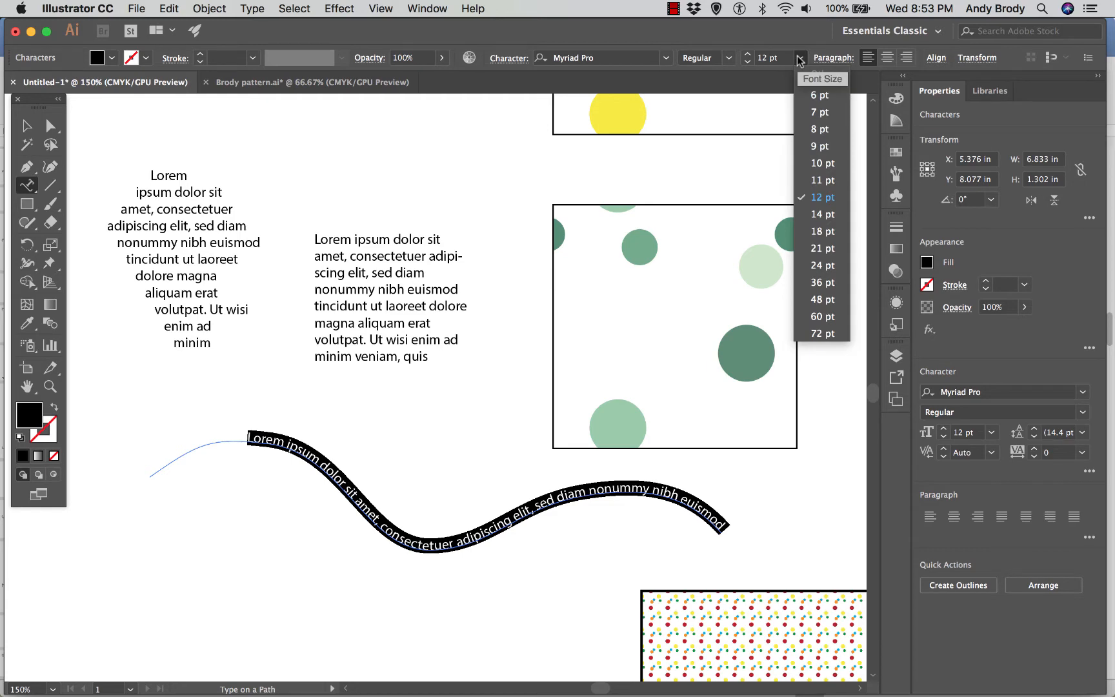
{"action": "left_click", "coordinate": [827, 215]}
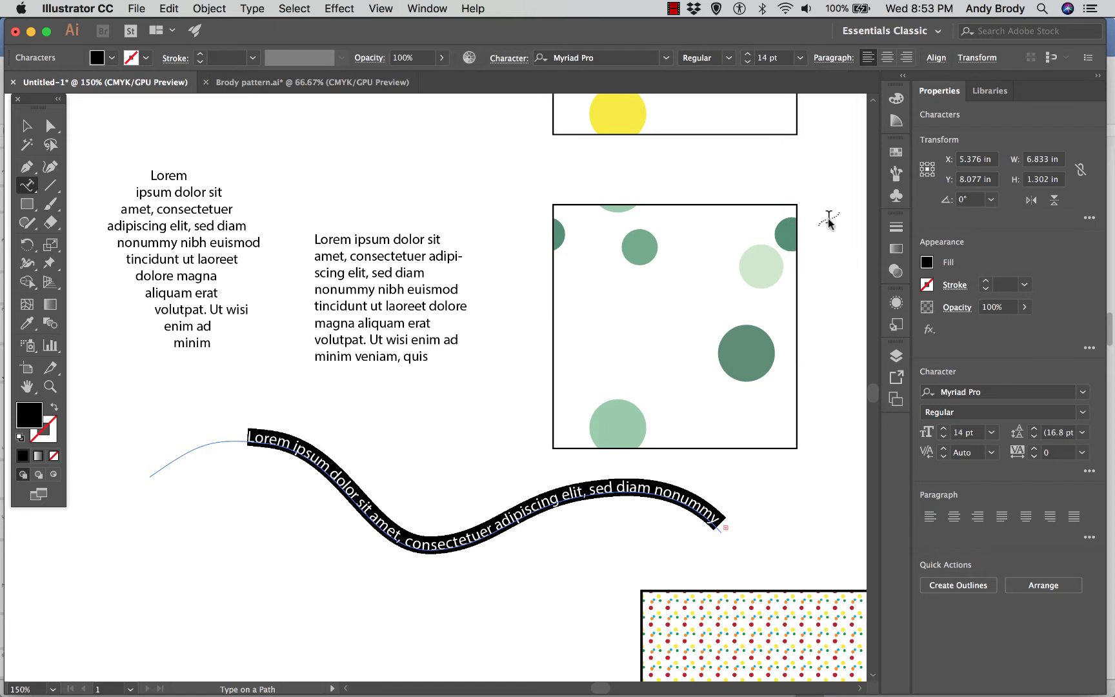
{"action": "left_click", "coordinate": [901, 58]}
{"action": "left_click", "coordinate": [888, 59]}
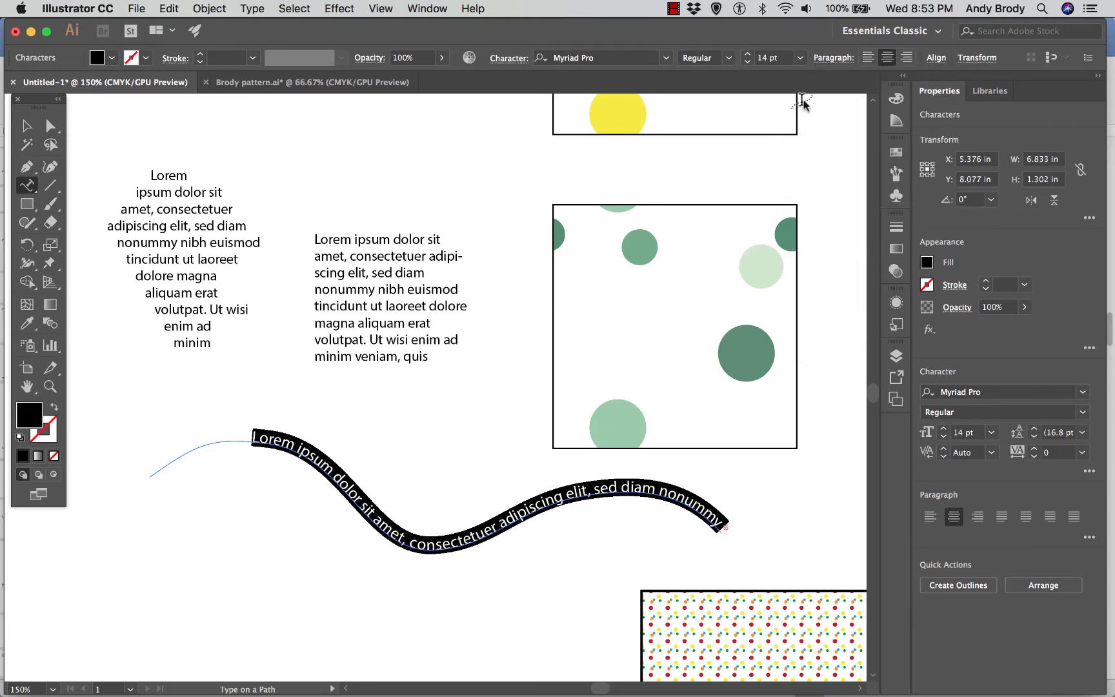
{"action": "left_click", "coordinate": [27, 127]}
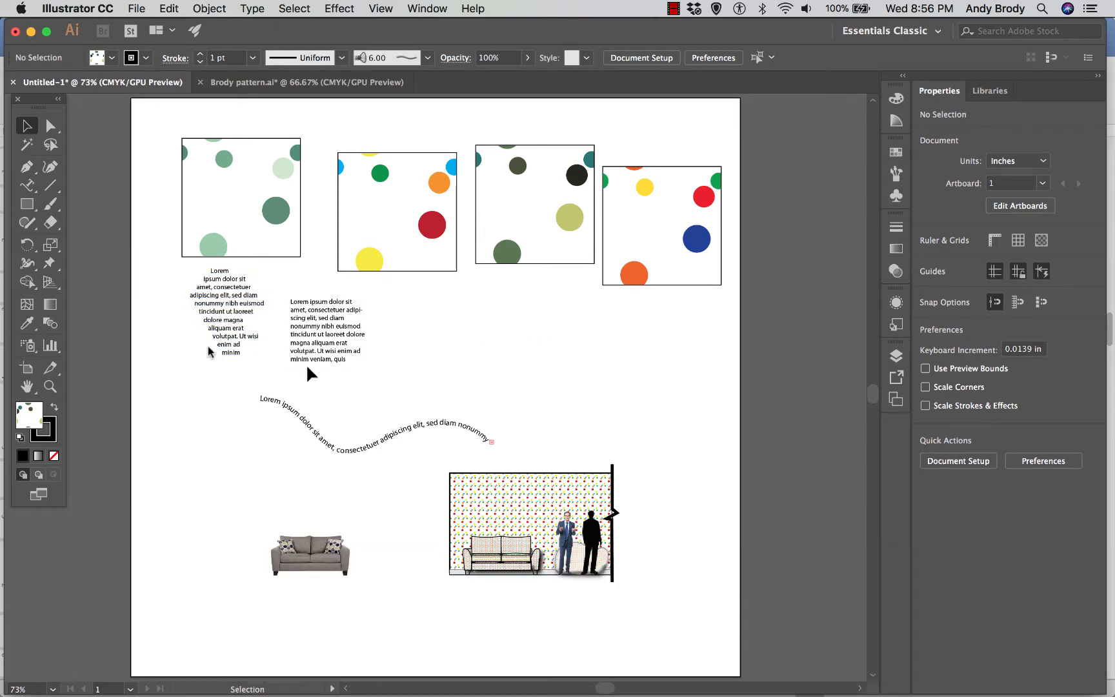
Draw a border rectangle with no fill around the board's contents, about 13.62 by 13 in.
{"action": "left_click_drag", "start_coordinate": [27, 203], "coordinate": [63, 211]}
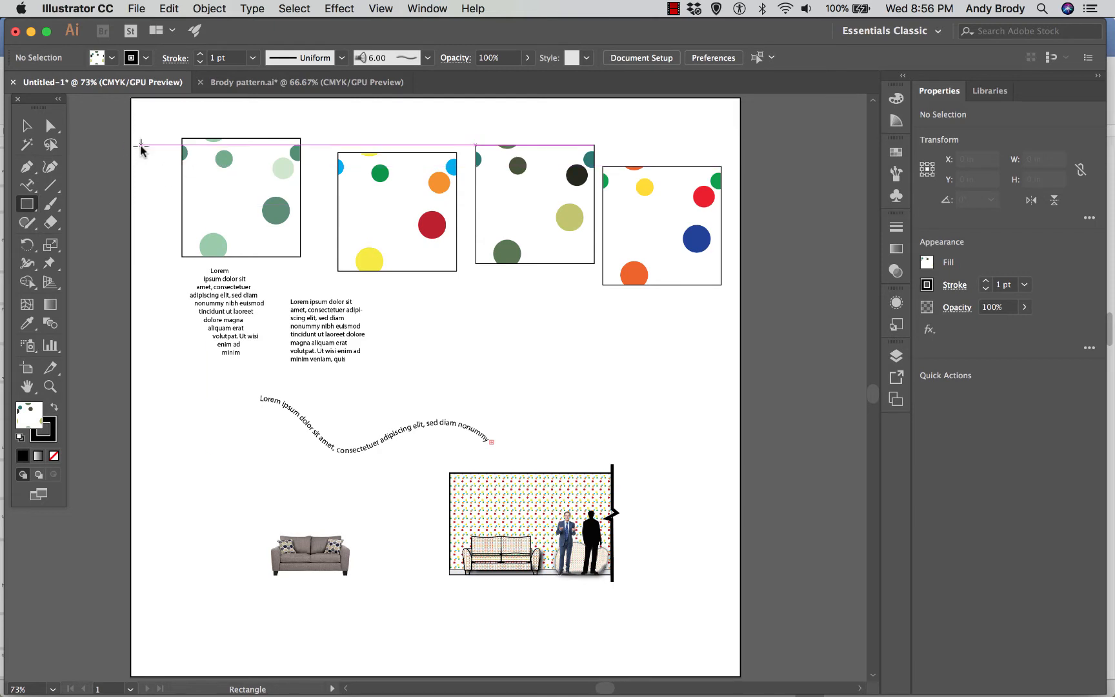
{"action": "left_click", "coordinate": [112, 58]}
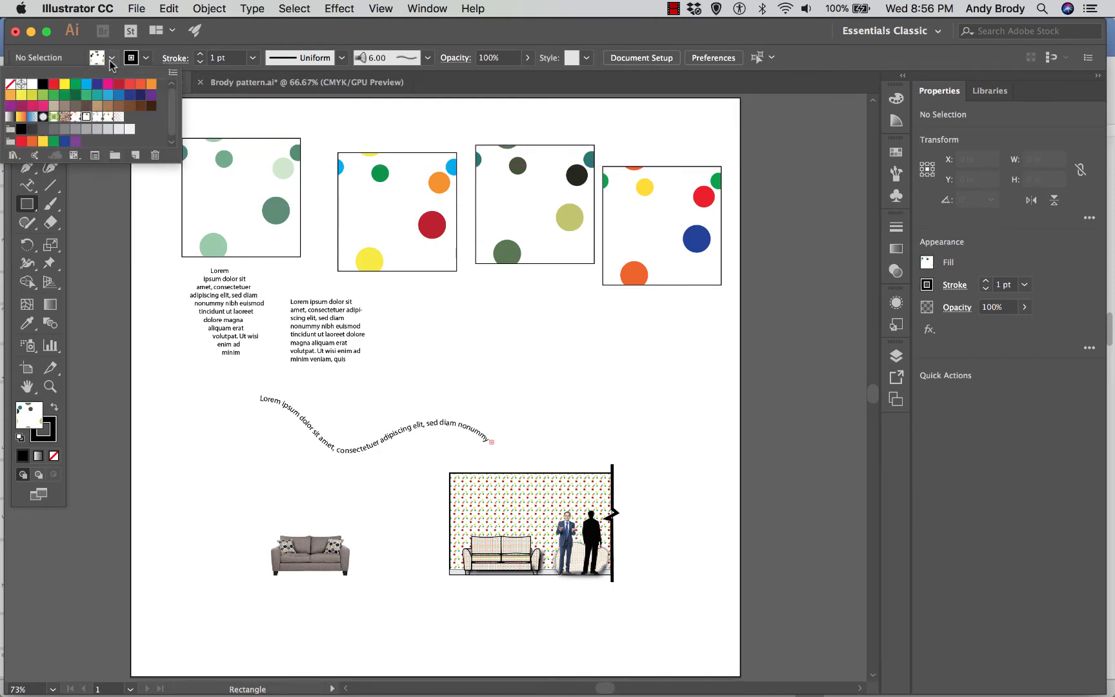
{"action": "left_click", "coordinate": [10, 83]}
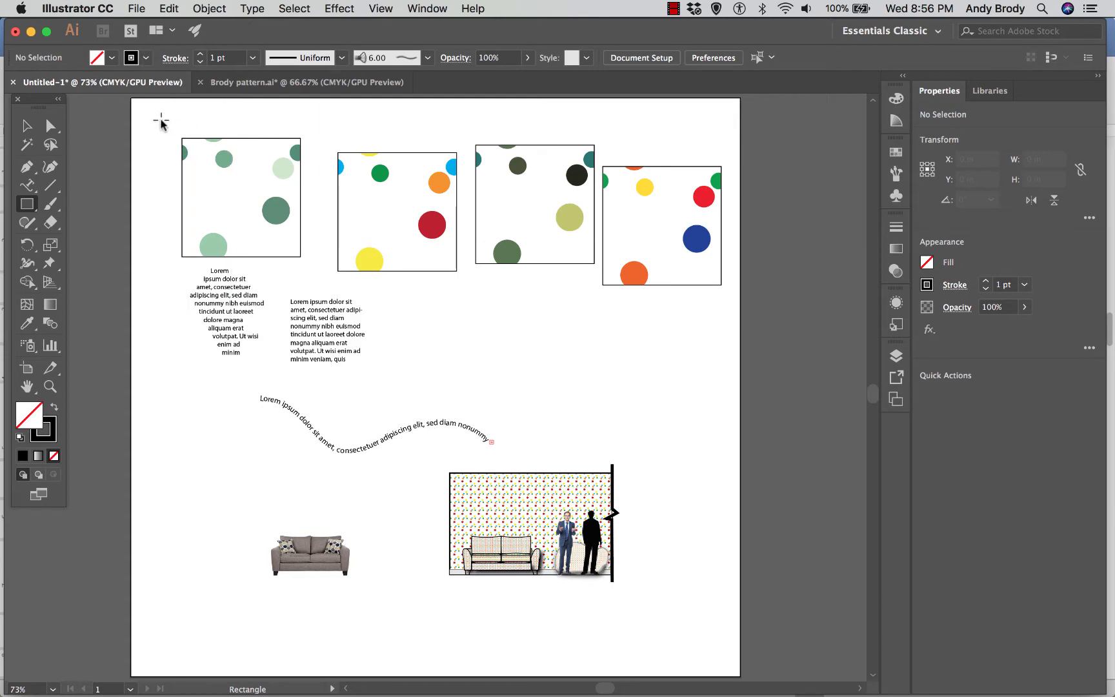
{"action": "left_click_drag", "start_coordinate": [160, 116], "coordinate": [715, 489]}
{"action": "scroll", "coordinate": [622, 553], "scroll_direction": "up", "scroll_amount": 5}
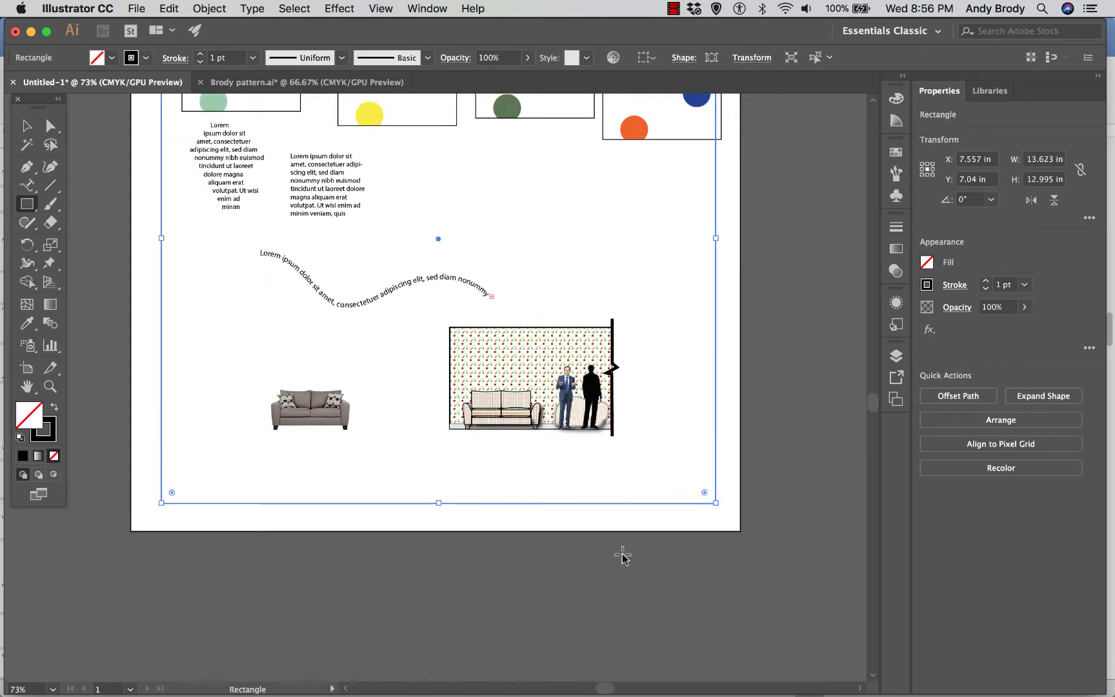
{"action": "scroll", "coordinate": [644, 476], "scroll_direction": "up", "scroll_amount": 1}
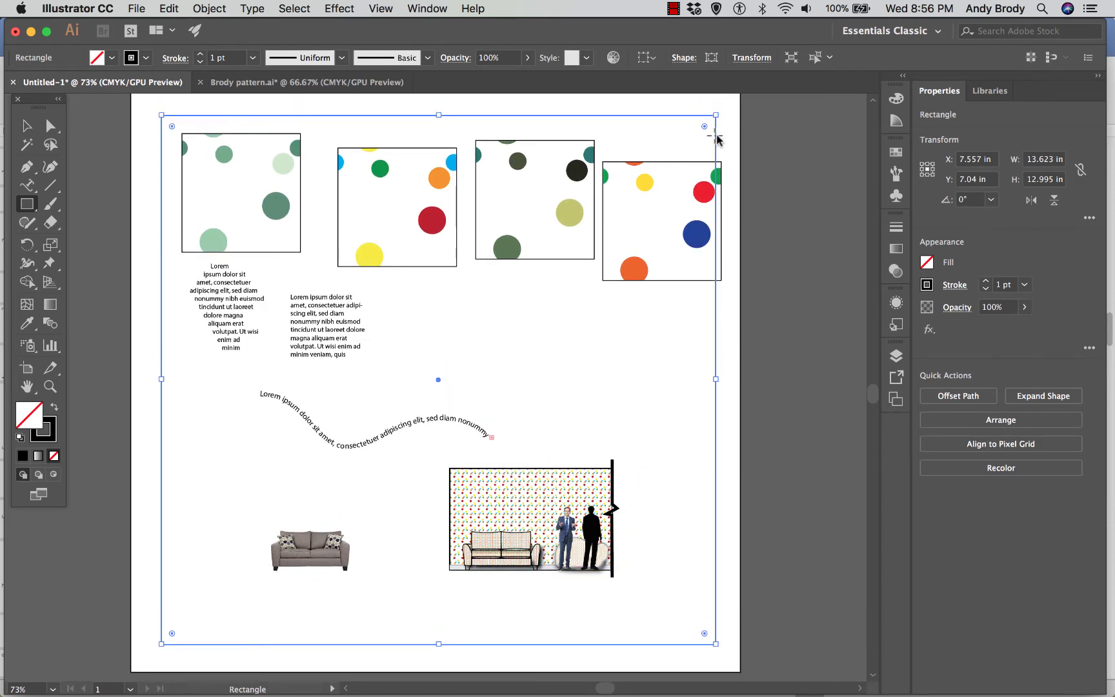
{"action": "left_click_drag", "start_coordinate": [713, 115], "coordinate": [722, 155]}
{"action": "key", "text": "Delete"}
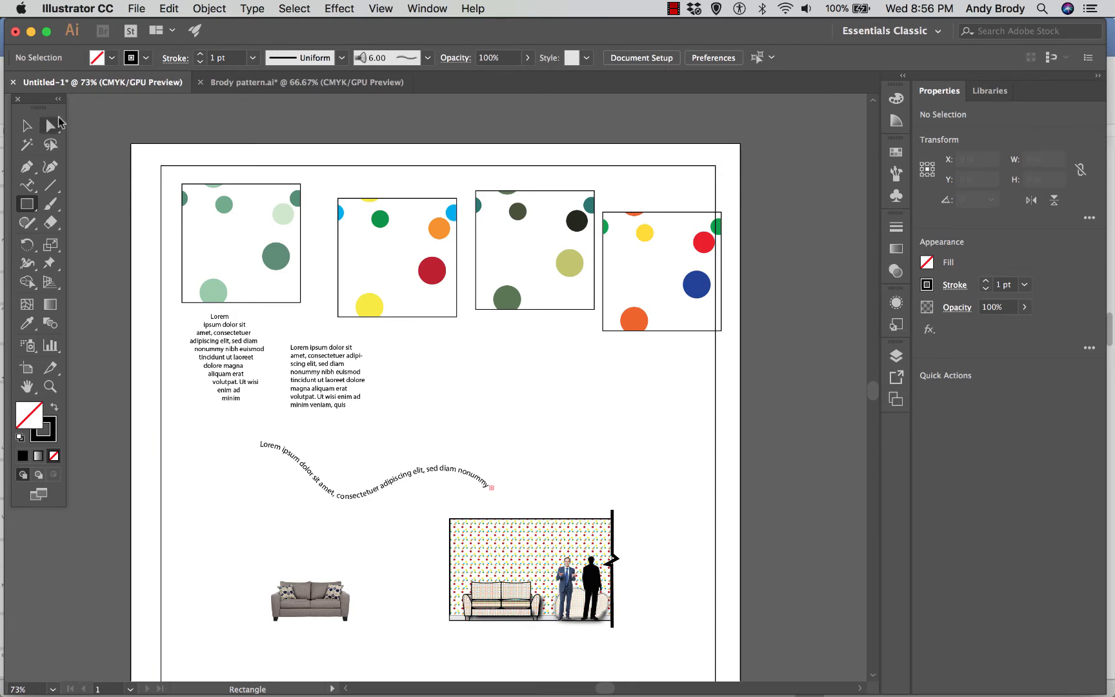
Enlarge the border rectangle to about 14.22 by 13.48 in by extending its upper-right and lower-left corners toward the artboard edges.
{"action": "key", "text": "v"}
{"action": "left_click", "coordinate": [716, 168]}
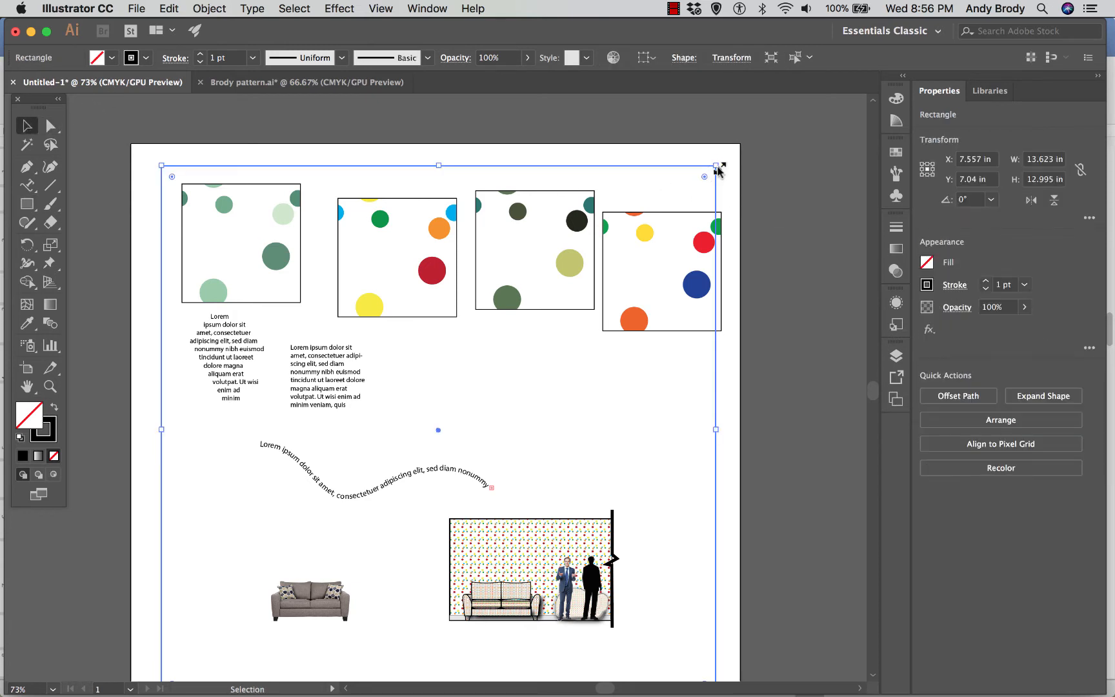
{"action": "left_click_drag", "start_coordinate": [718, 169], "coordinate": [730, 161]}
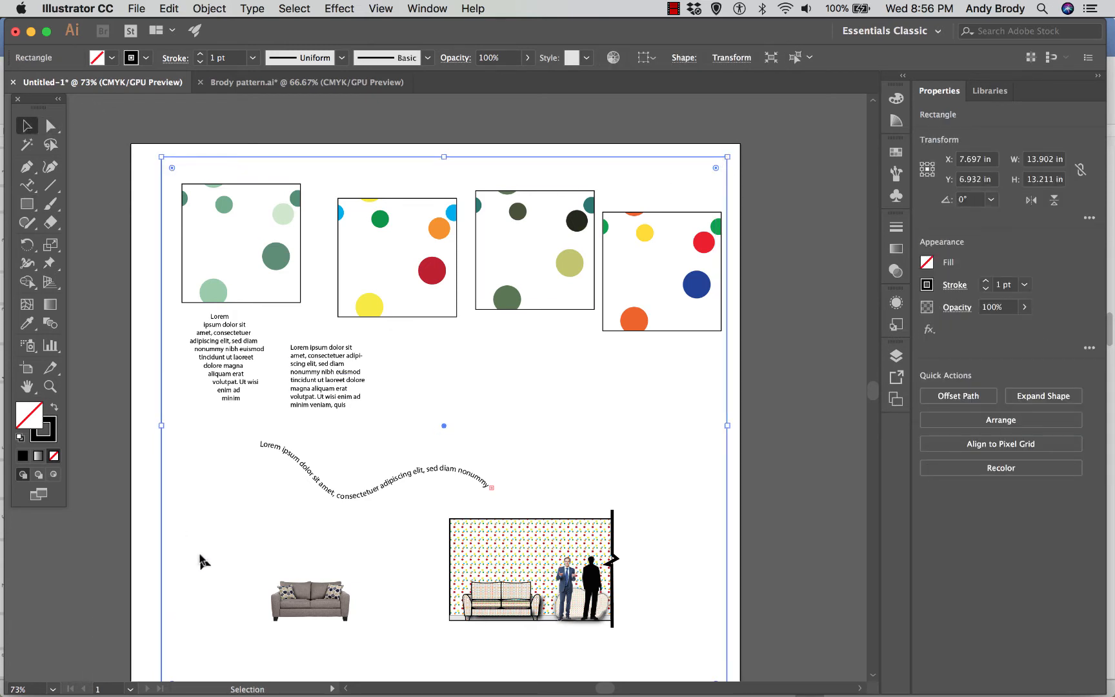
{"action": "scroll", "coordinate": [202, 561], "scroll_direction": "down", "scroll_amount": 5}
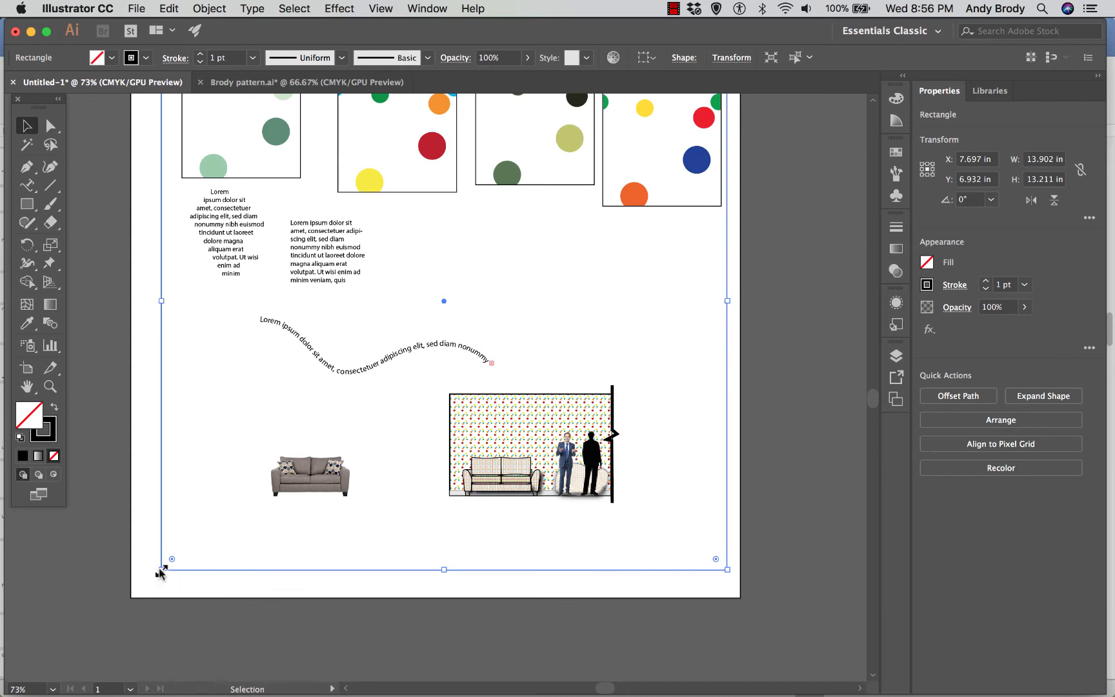
{"action": "left_click_drag", "start_coordinate": [162, 572], "coordinate": [148, 580]}
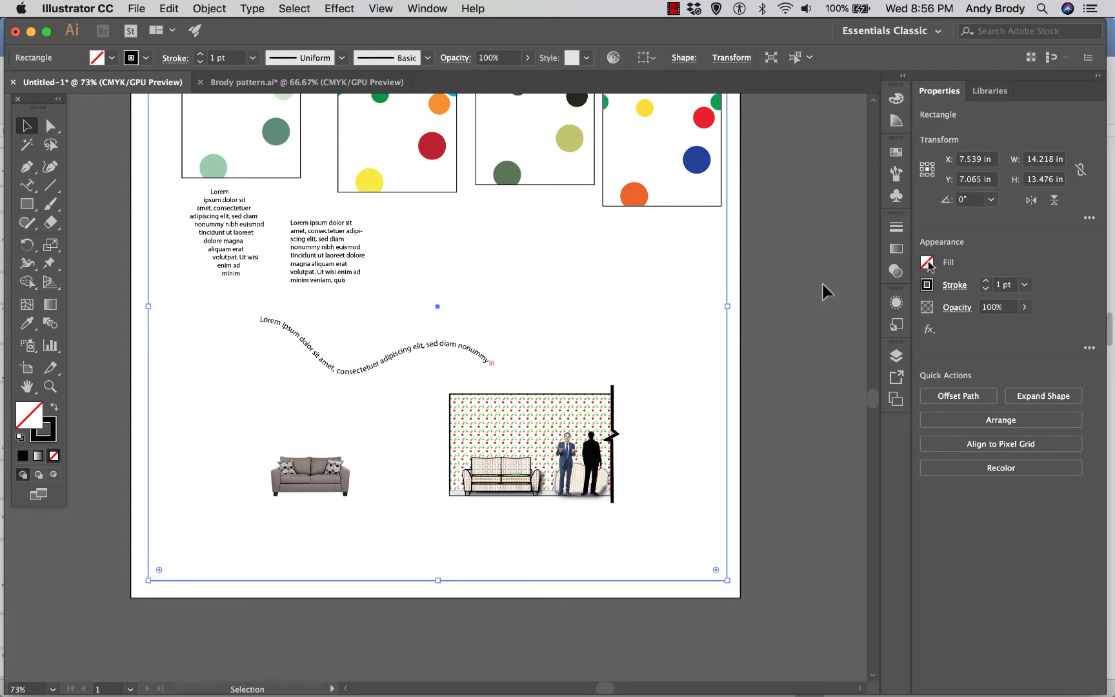
Open the Borders_Dashed brush library and enlarge its display to show more of the brushes.
{"action": "left_click", "coordinate": [896, 173]}
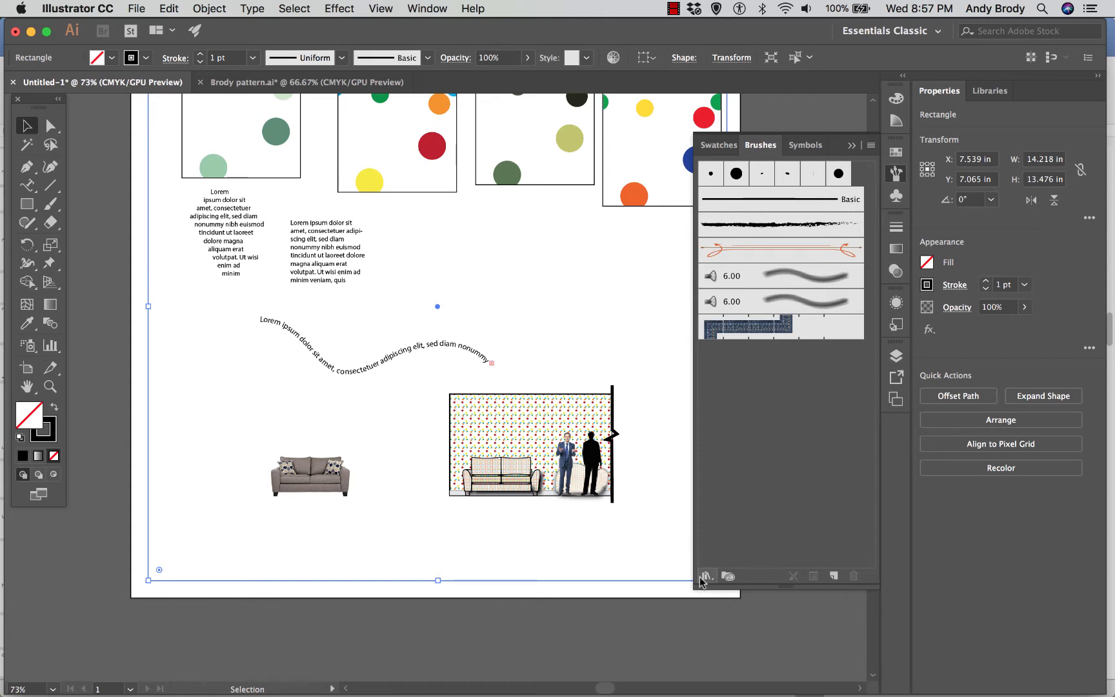
{"action": "left_click", "coordinate": [708, 579]}
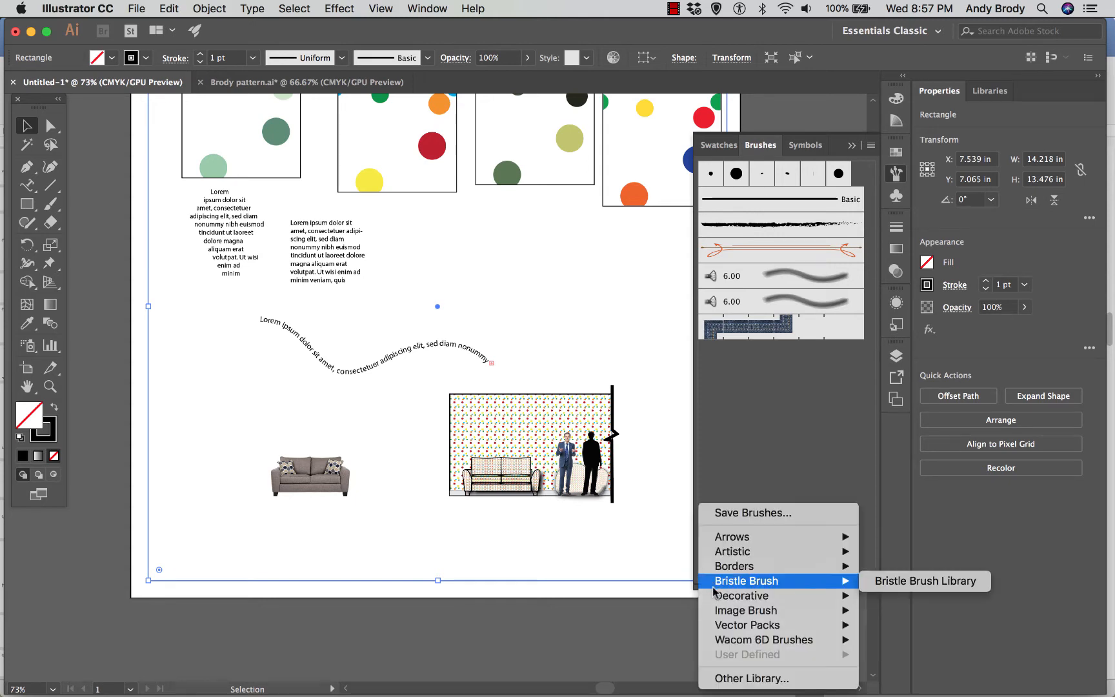
{"action": "mouse_move", "coordinate": [721, 595]}
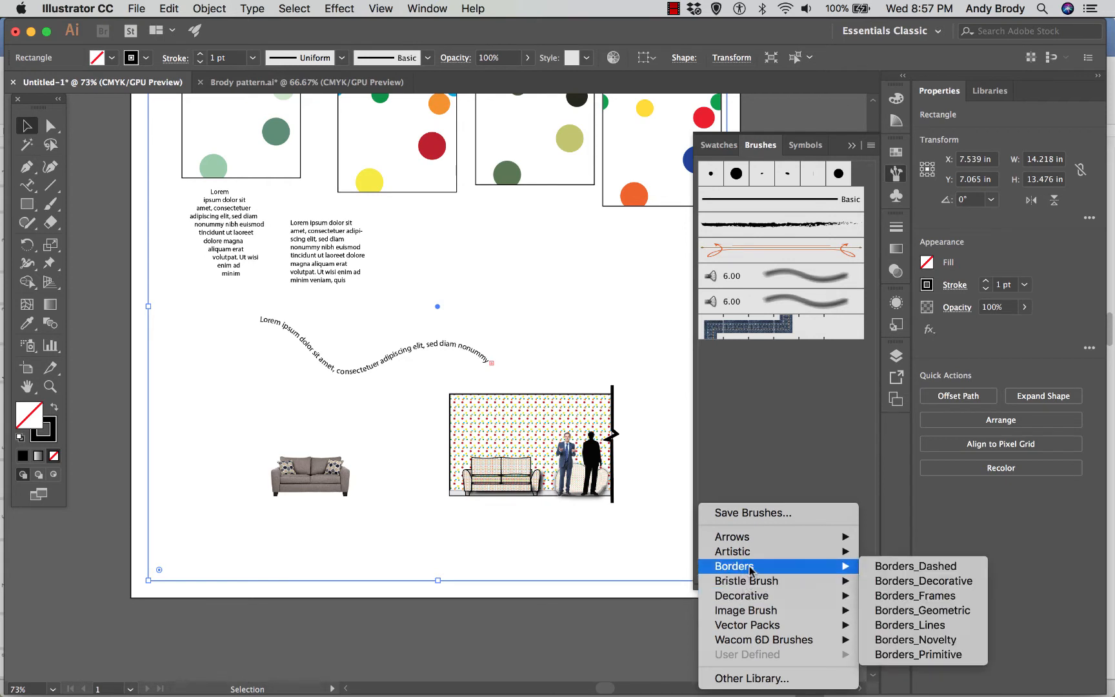
{"action": "left_click", "coordinate": [878, 569]}
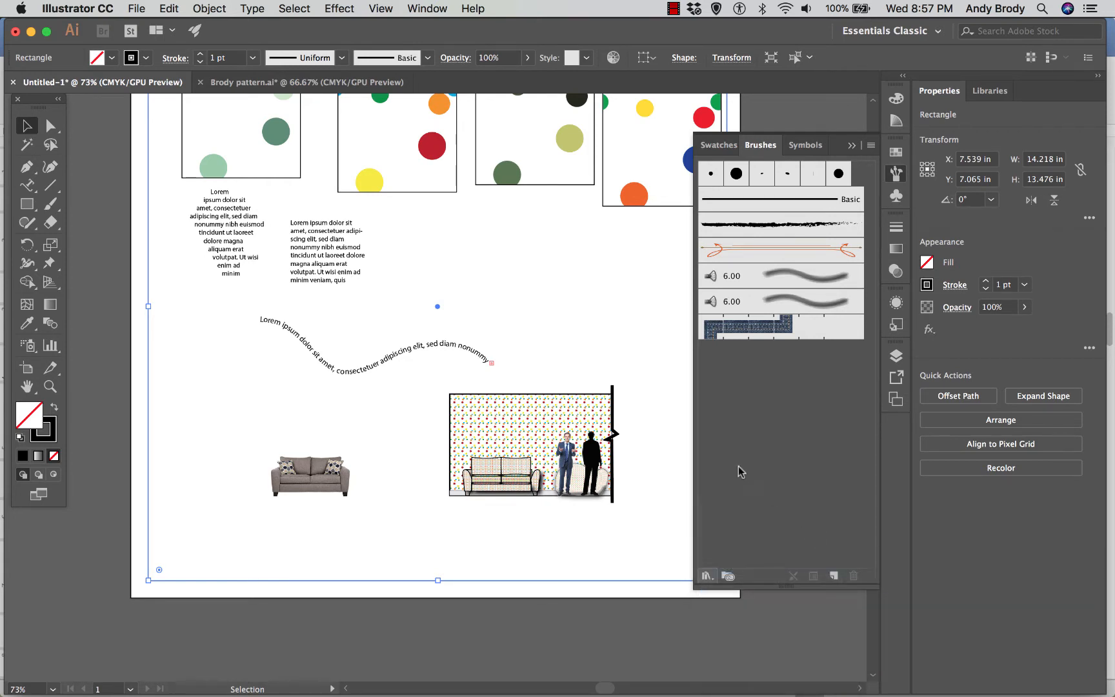
{"action": "left_click_drag", "start_coordinate": [569, 334], "coordinate": [612, 143]}
{"action": "mouse_move", "coordinate": [653, 247]}
{"action": "left_mouse_down"}
{"action": "mouse_move", "coordinate": [657, 451]}
{"action": "mouse_move", "coordinate": [687, 644]}
{"action": "left_mouse_up"}
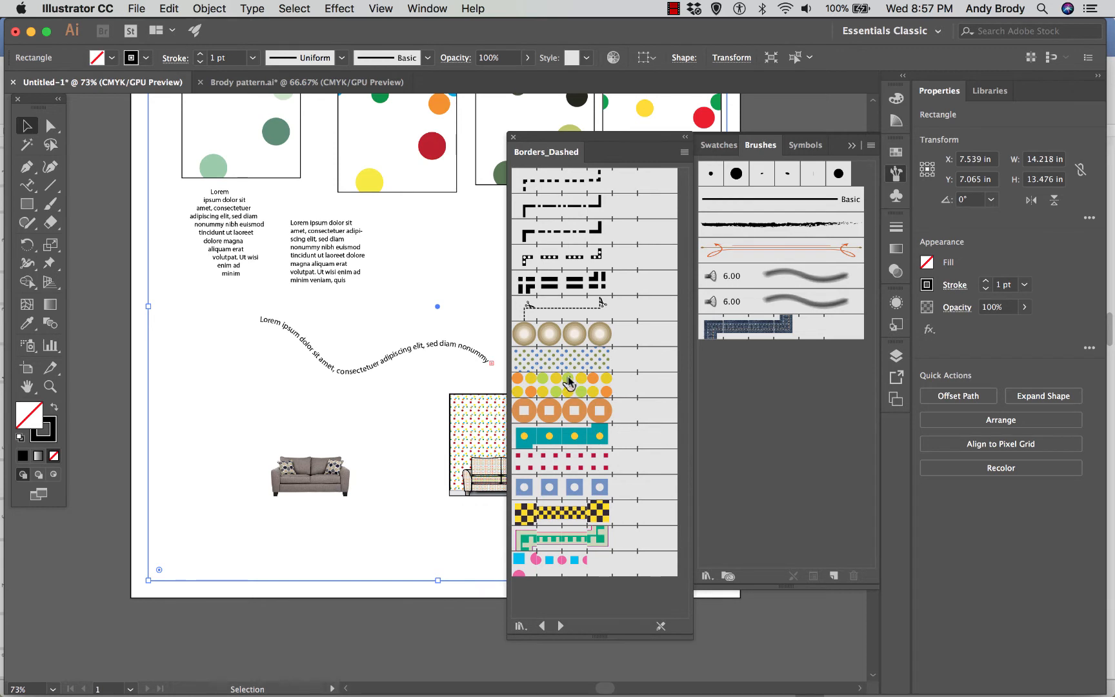
Try the black double-dash brush and the double row of orange, yellow and green dots on the border rectangle.
{"action": "left_click", "coordinate": [562, 287]}
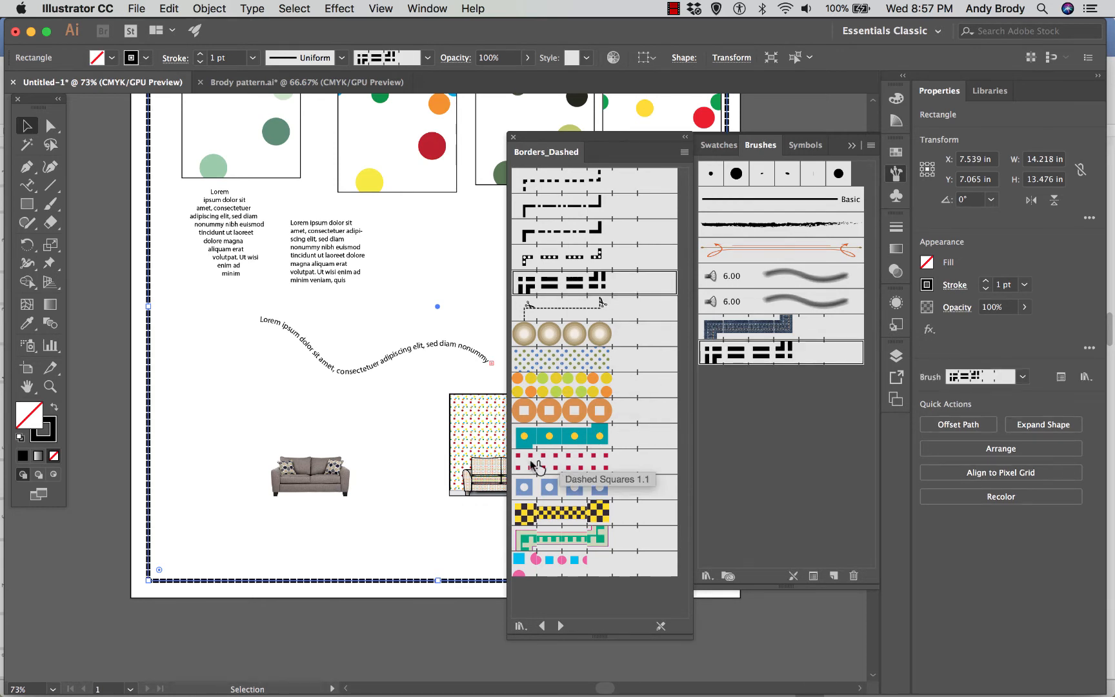
{"action": "left_click", "coordinate": [562, 385]}
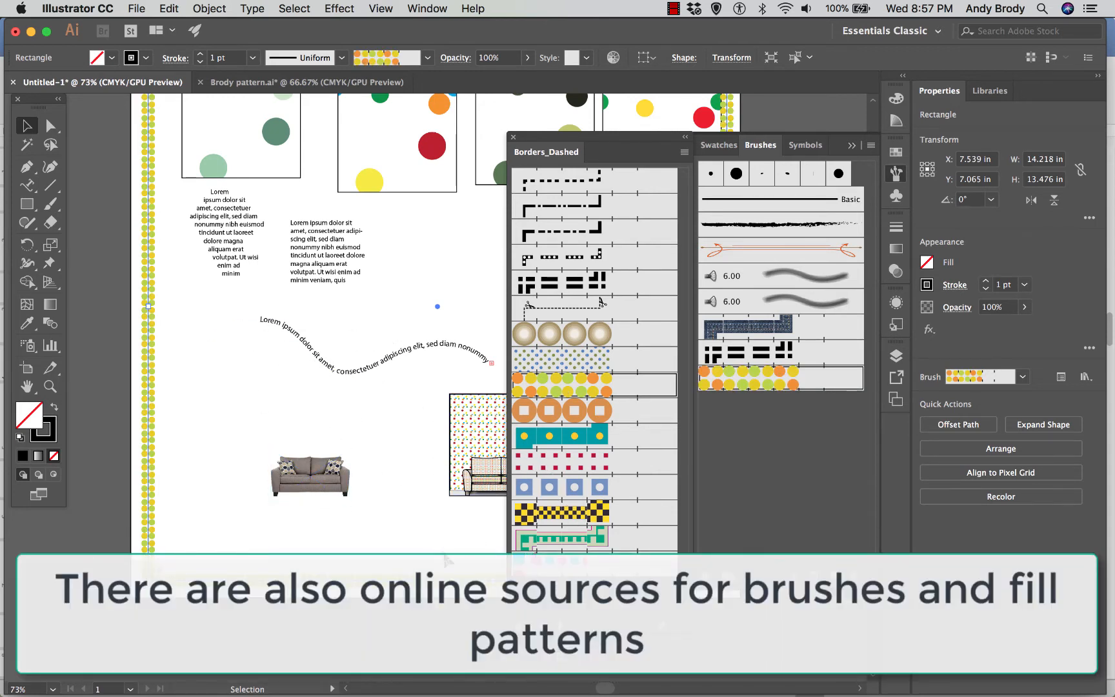
Apply the Dashed Circles 1.4 brush to the border rectangle and set its stroke weight to 2 pt.
{"action": "left_click", "coordinate": [546, 410]}
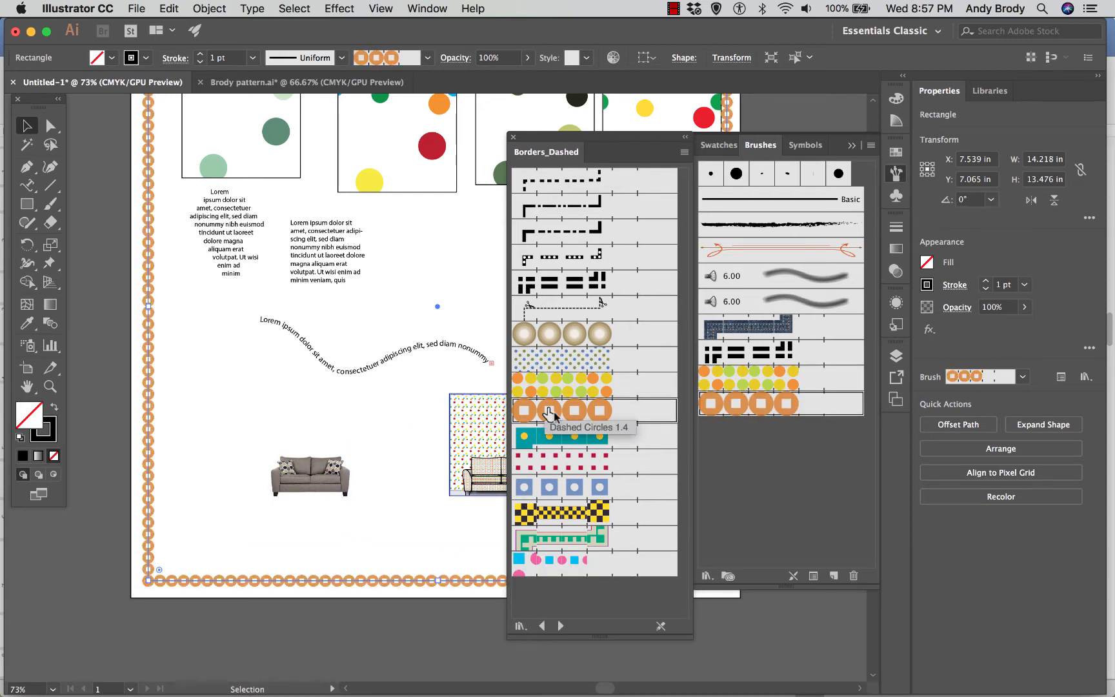
{"action": "left_click", "coordinate": [250, 58]}
{"action": "left_click", "coordinate": [264, 142]}
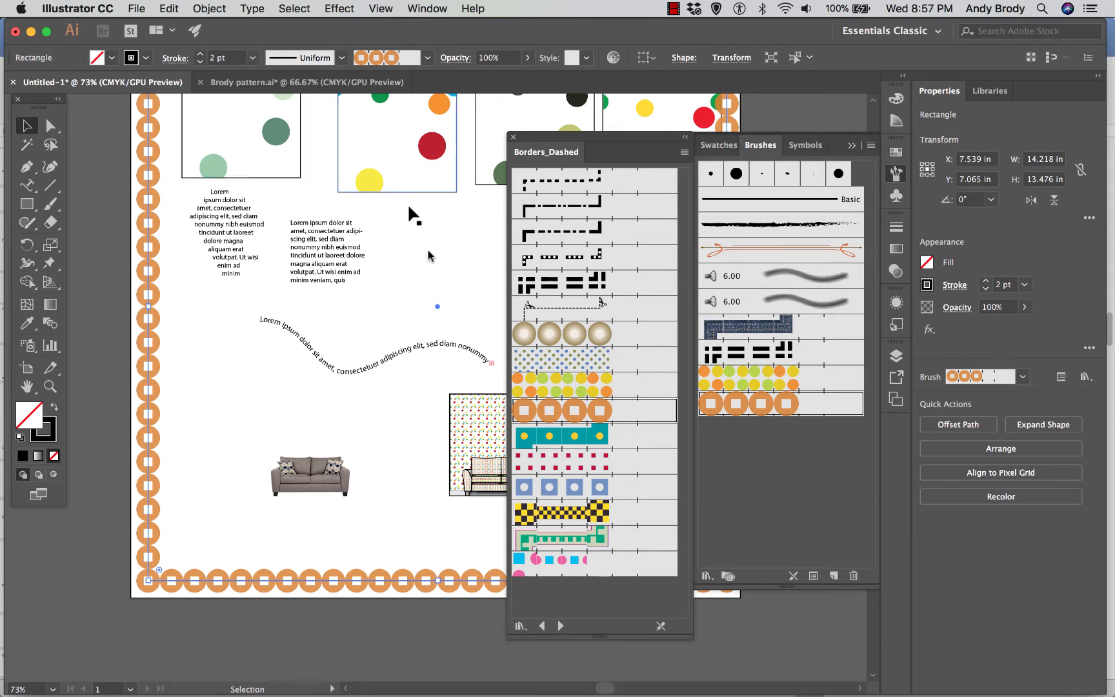
Try the teal border brush with yellow dots, then apply Dashed Circles 1.1 to the border rectangle at a 1.5 pt stroke weight.
{"action": "left_click", "coordinate": [569, 439]}
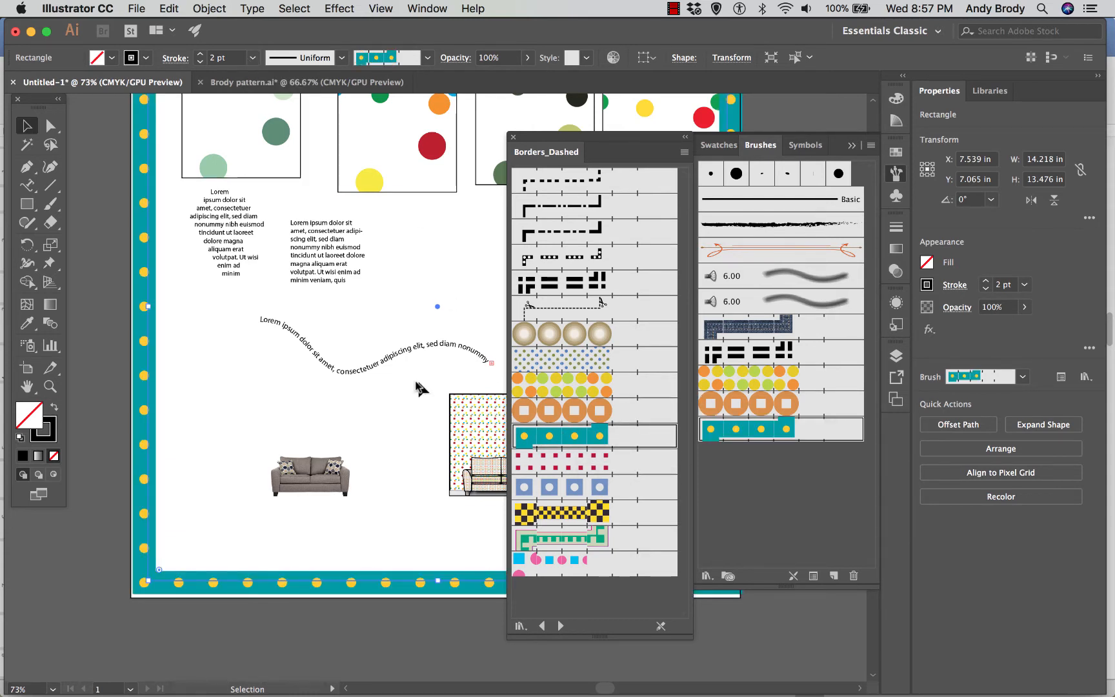
{"action": "left_click", "coordinate": [569, 333]}
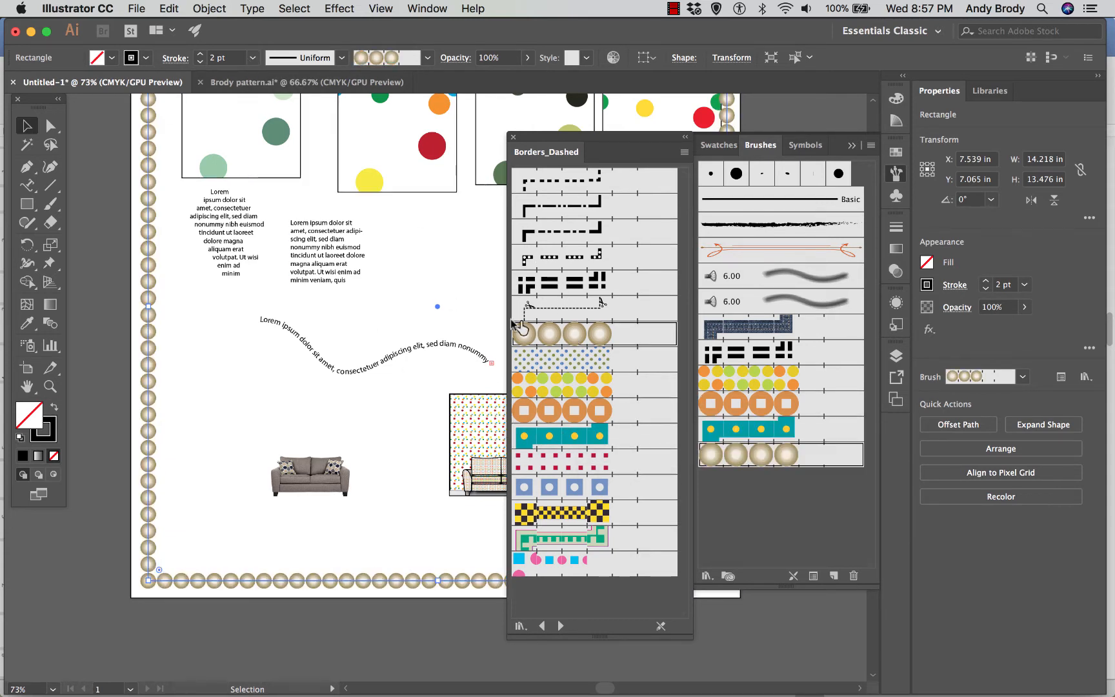
{"action": "left_click", "coordinate": [252, 58]}
{"action": "left_click", "coordinate": [213, 58]}
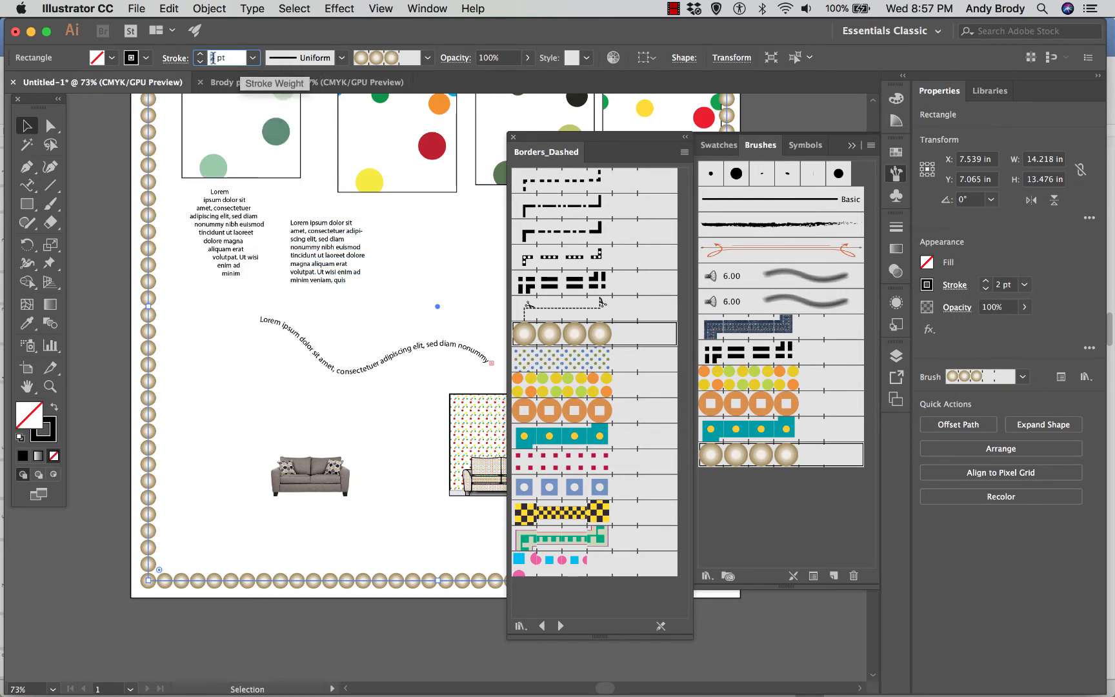
{"action": "type", "text": "1.5"}
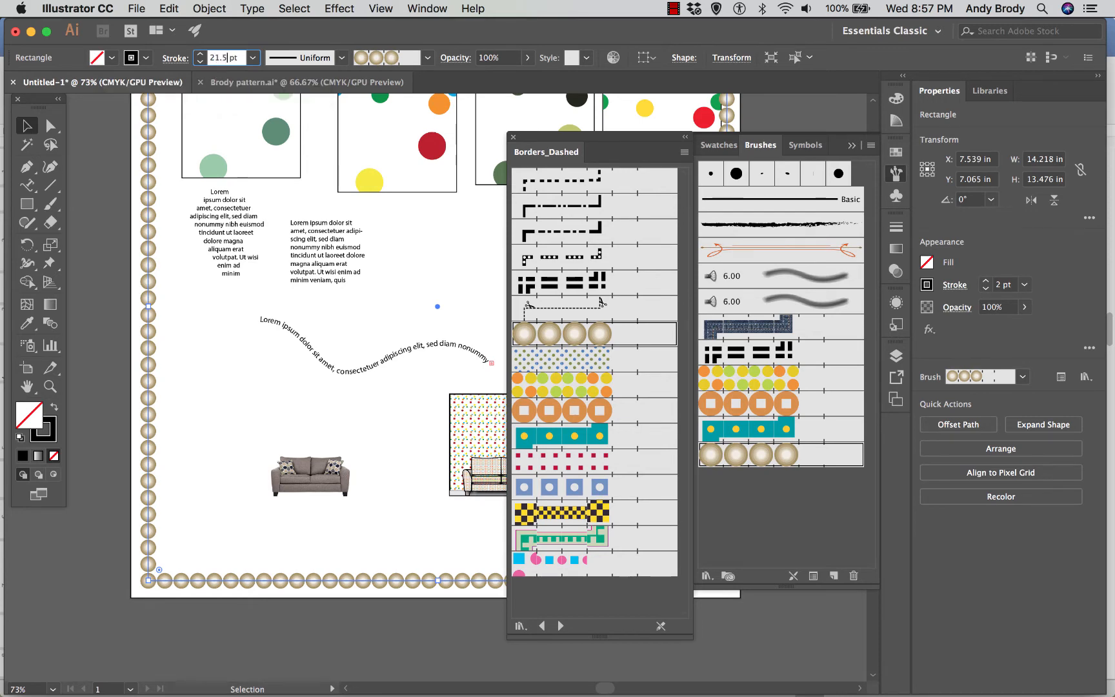
{"action": "key", "text": "Return"}
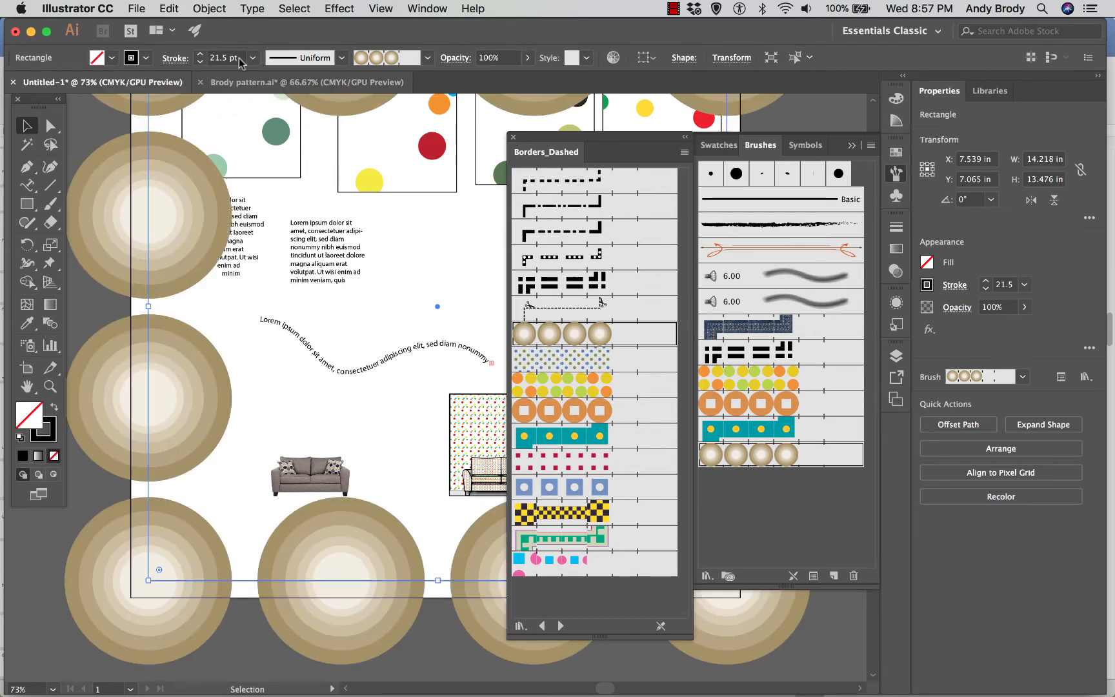
{"action": "left_click", "coordinate": [216, 58]}
{"action": "key", "text": "Return"}
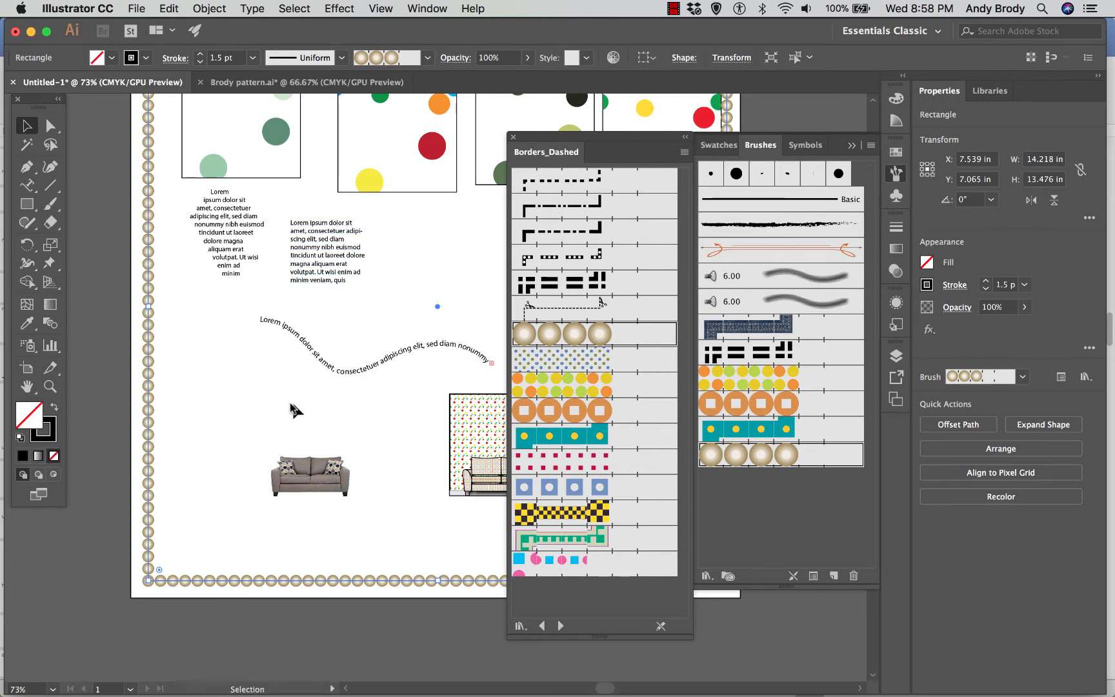
{"action": "left_click", "coordinate": [267, 403]}
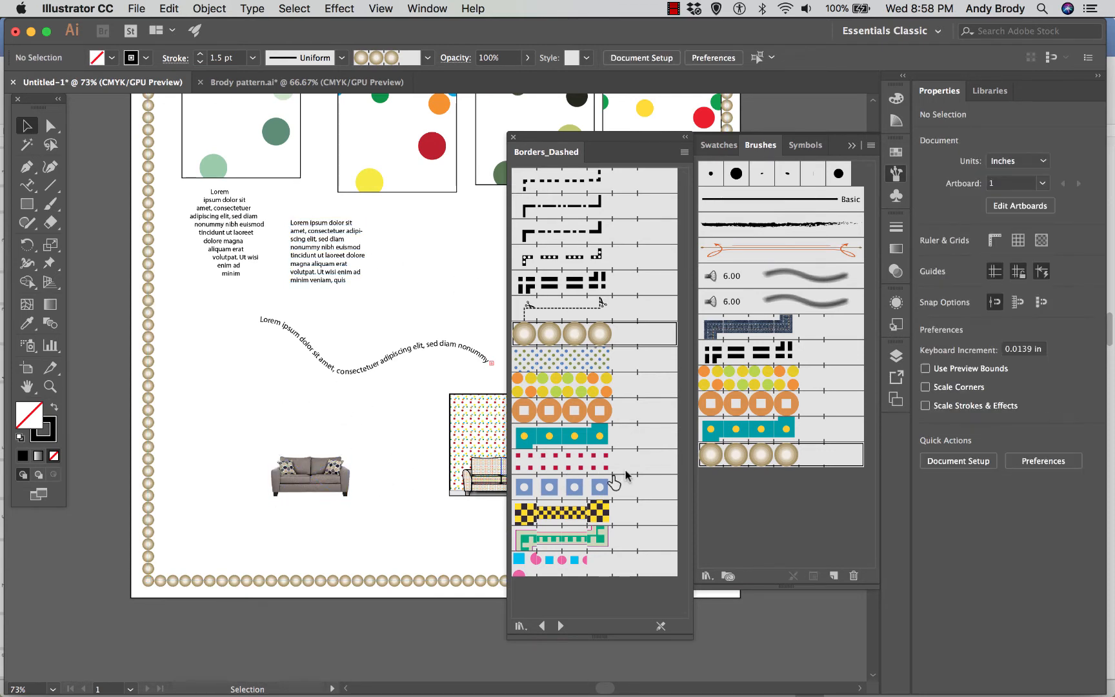
Load the Borders_Decorative brush library and draw a rectangle about 5.63 by 3.26 in around the grey sofa.
{"action": "left_click", "coordinate": [561, 625]}
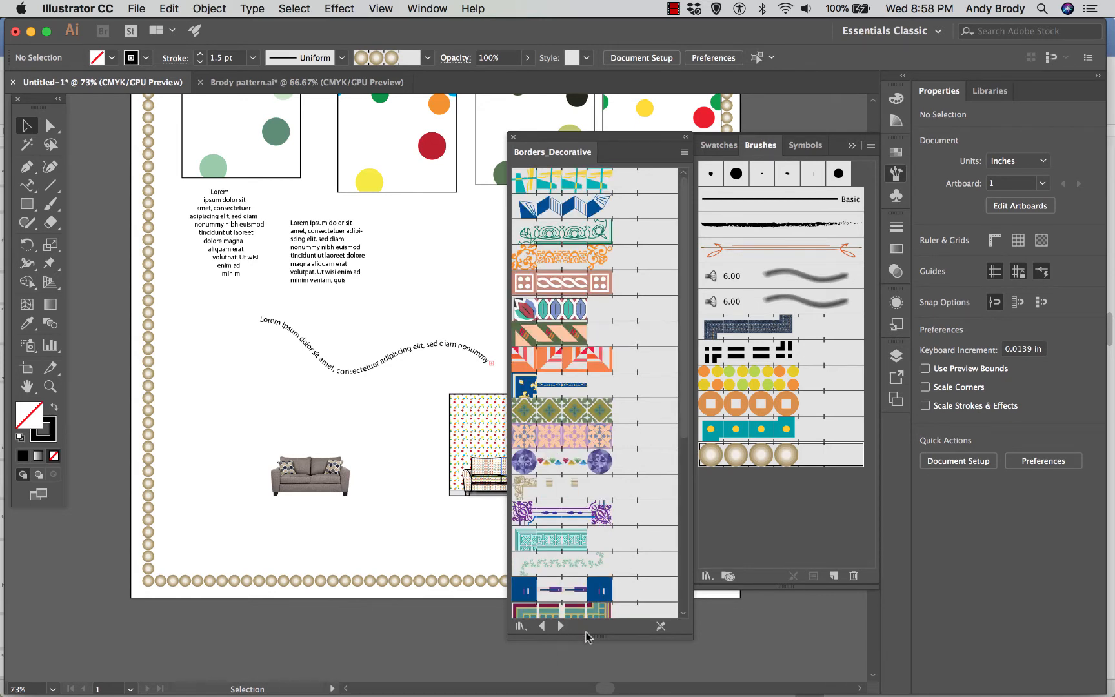
{"action": "left_click_drag", "start_coordinate": [588, 638], "coordinate": [594, 673]}
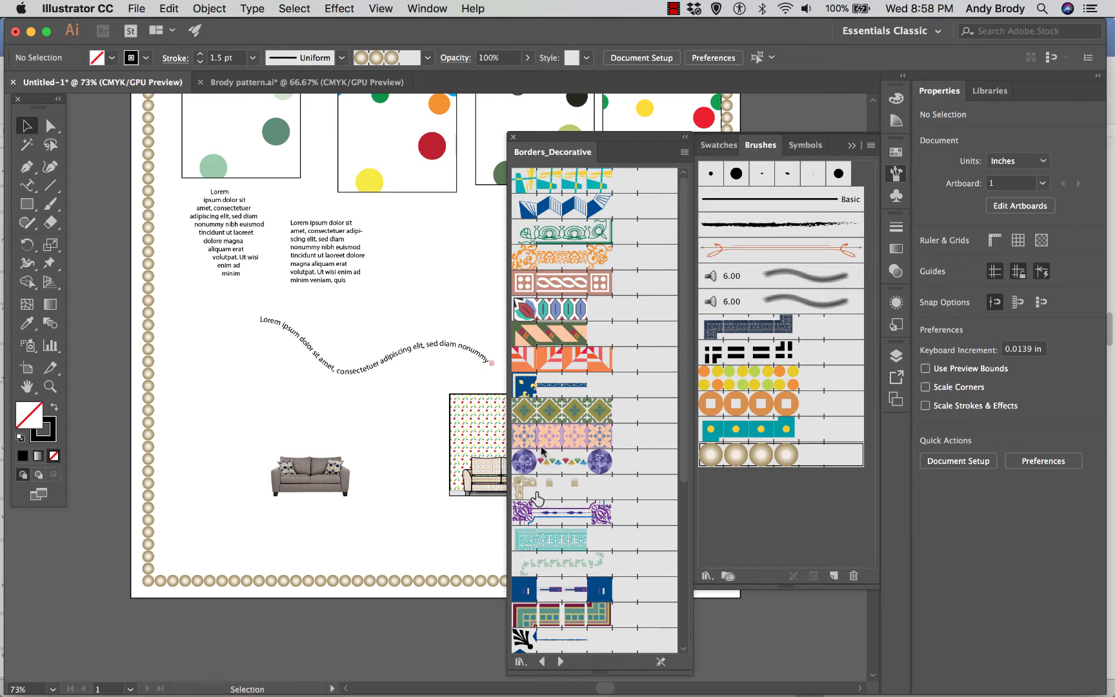
{"action": "left_click", "coordinate": [26, 204]}
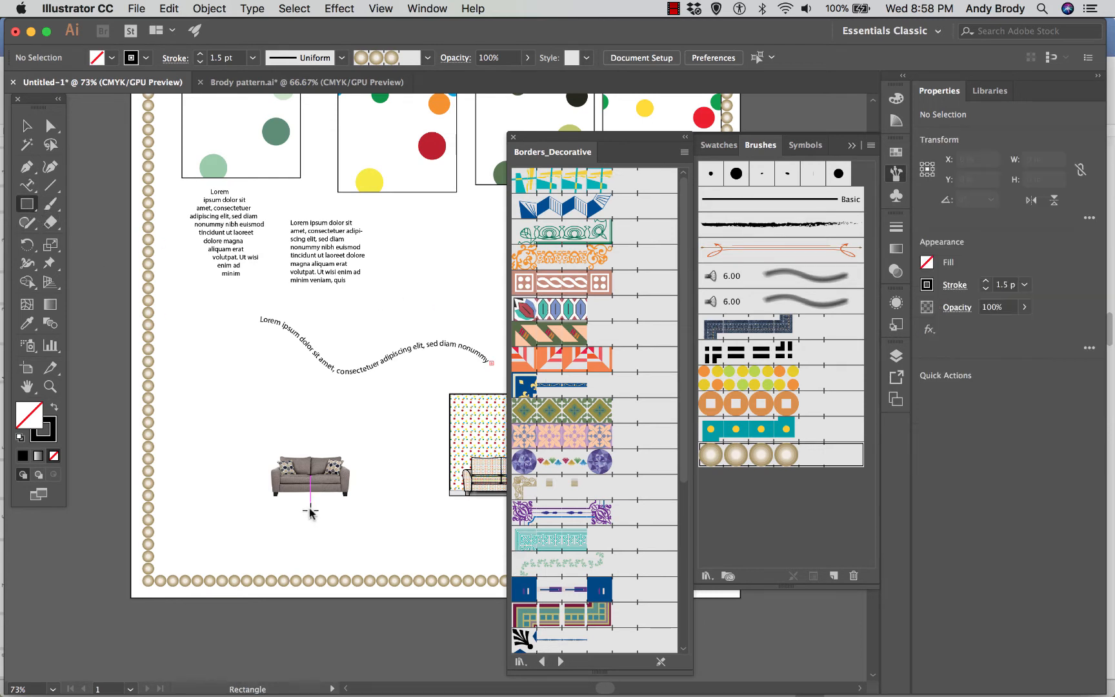
{"action": "left_click_drag", "start_coordinate": [194, 413], "coordinate": [424, 545]}
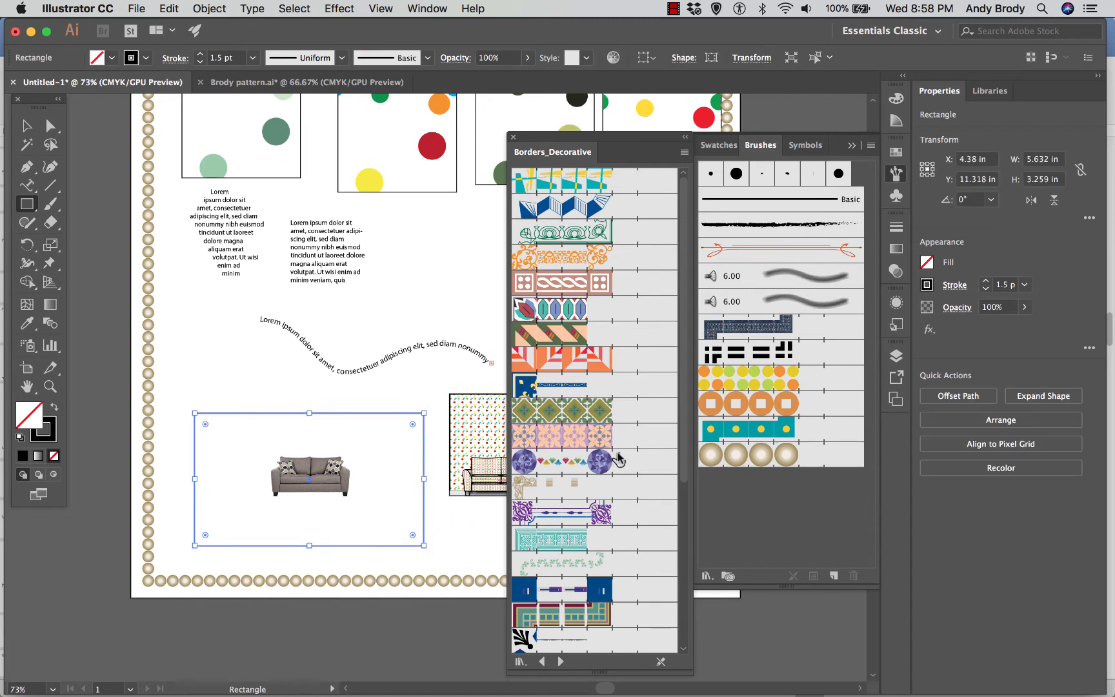
Try the green diamond-tile brush and the Hopi brush on the rectangle around the sofa.
{"action": "left_click", "coordinate": [581, 418]}
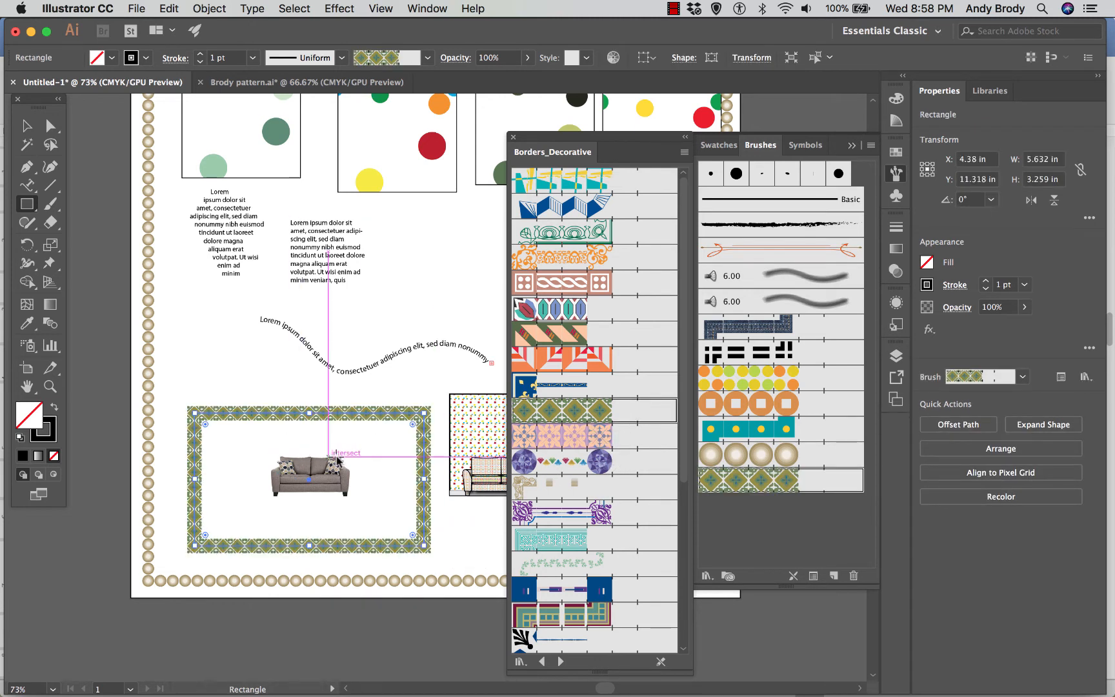
{"action": "left_click", "coordinate": [556, 542]}
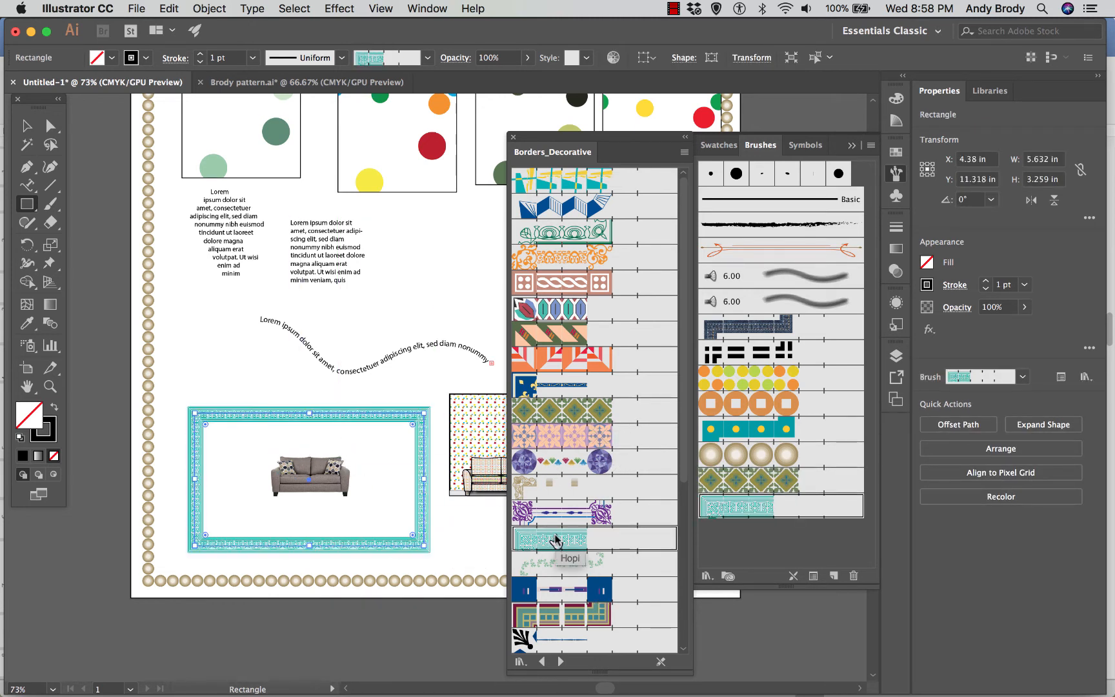
{"action": "left_click", "coordinate": [26, 126]}
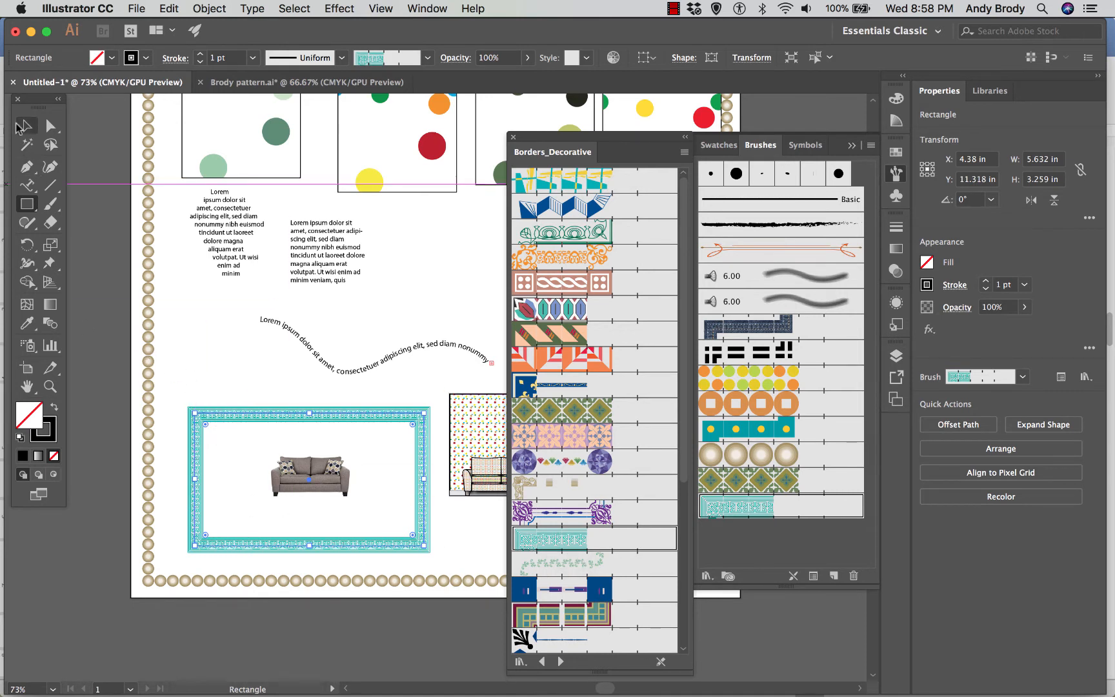
{"action": "left_click", "coordinate": [226, 387]}
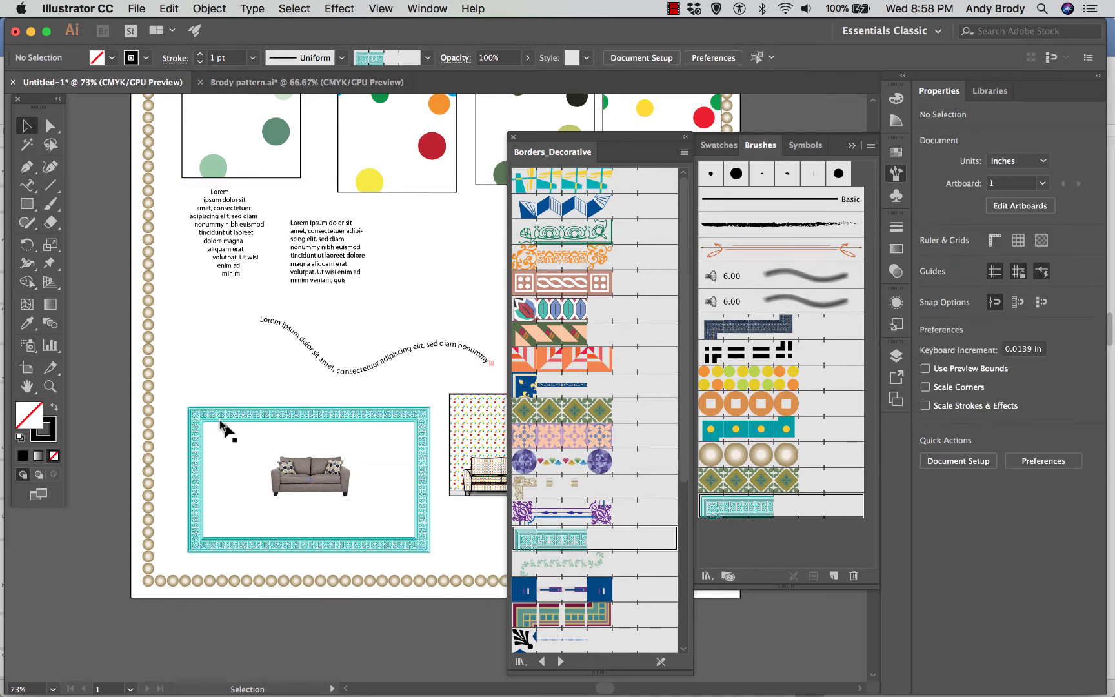
Set the sofa frame's stroke weight to 0.75 pt and apply the blue and teal leaf border brush with red leaf corners.
{"action": "left_click", "coordinate": [322, 424]}
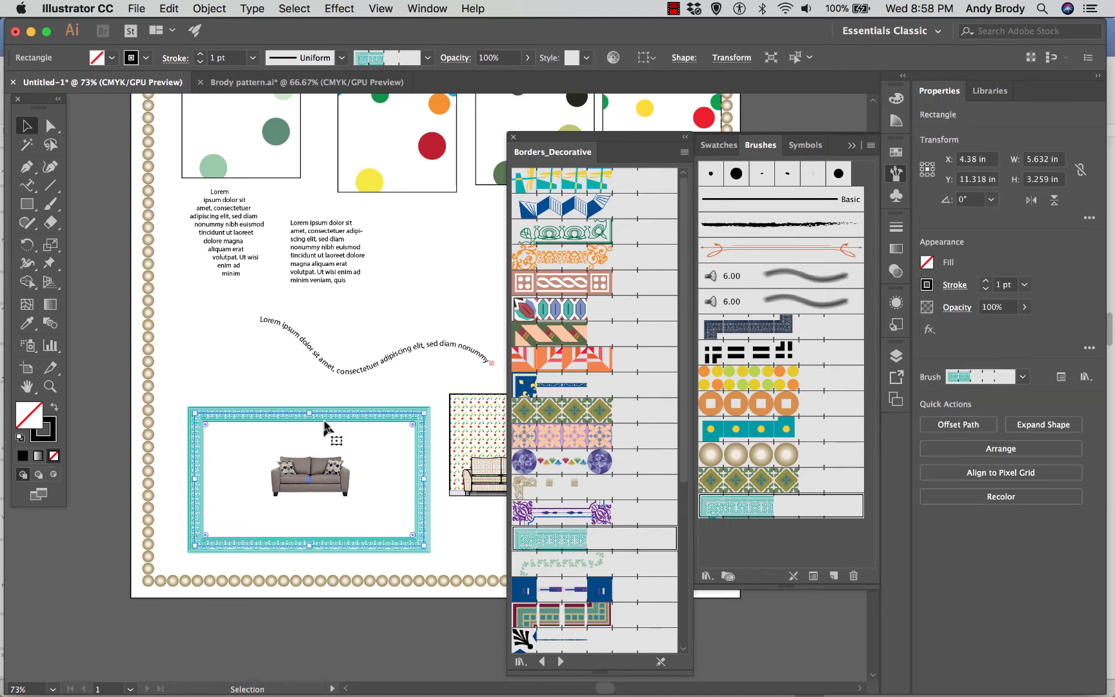
{"action": "left_click", "coordinate": [253, 57]}
{"action": "left_click", "coordinate": [319, 72]}
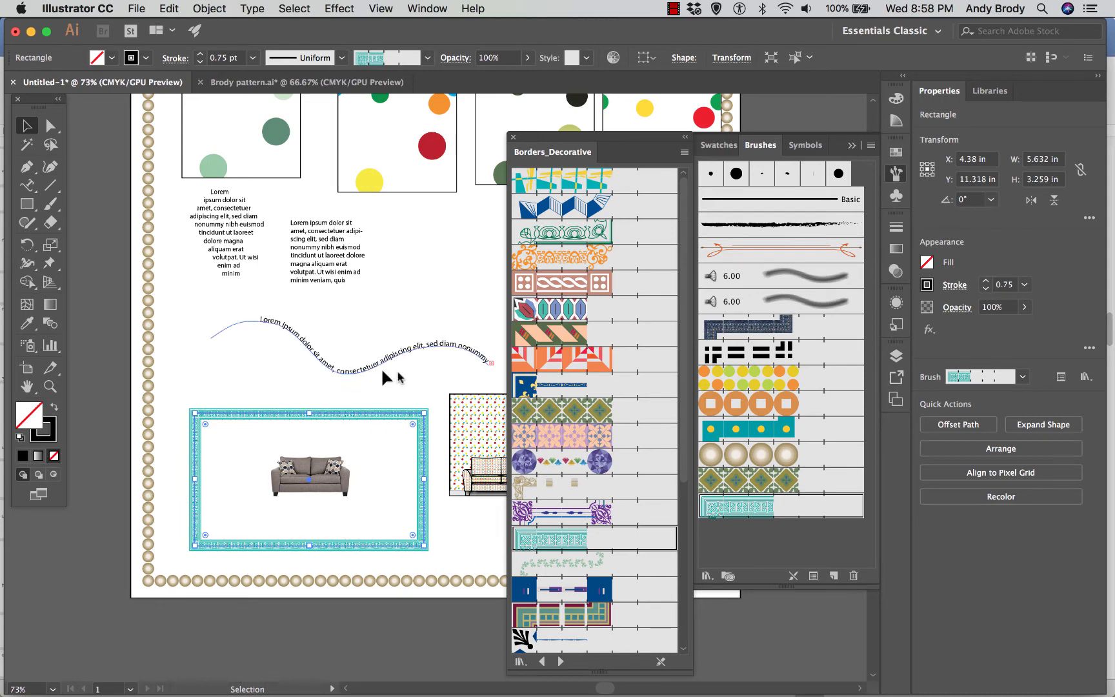
{"action": "left_click", "coordinate": [576, 308]}
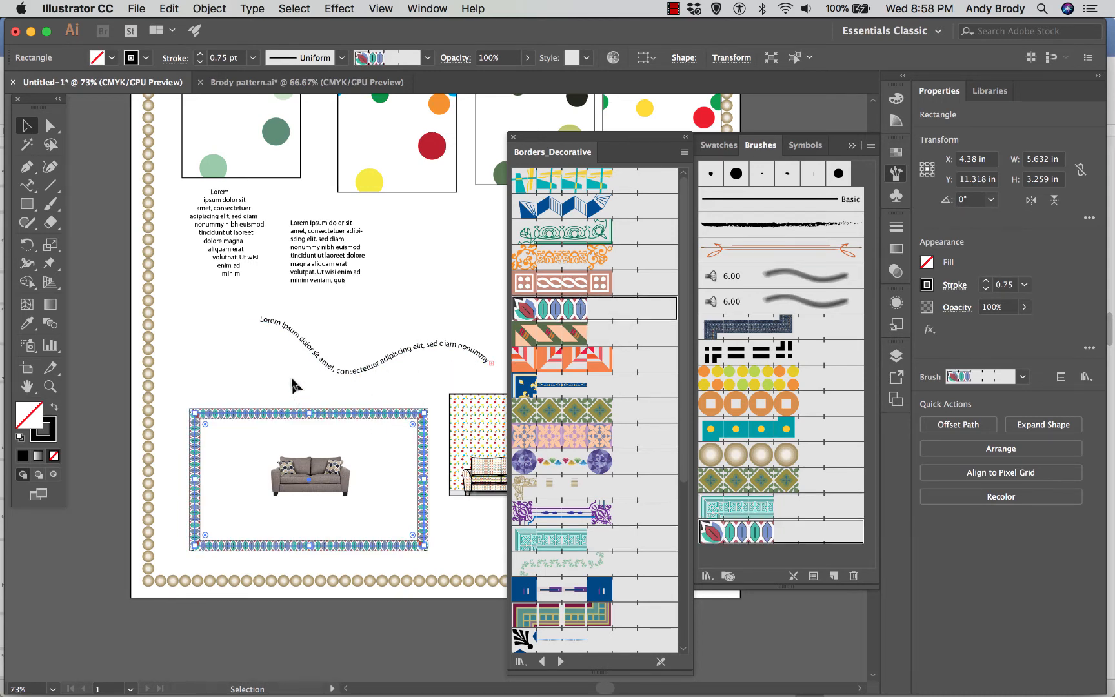
{"action": "left_click", "coordinate": [262, 385]}
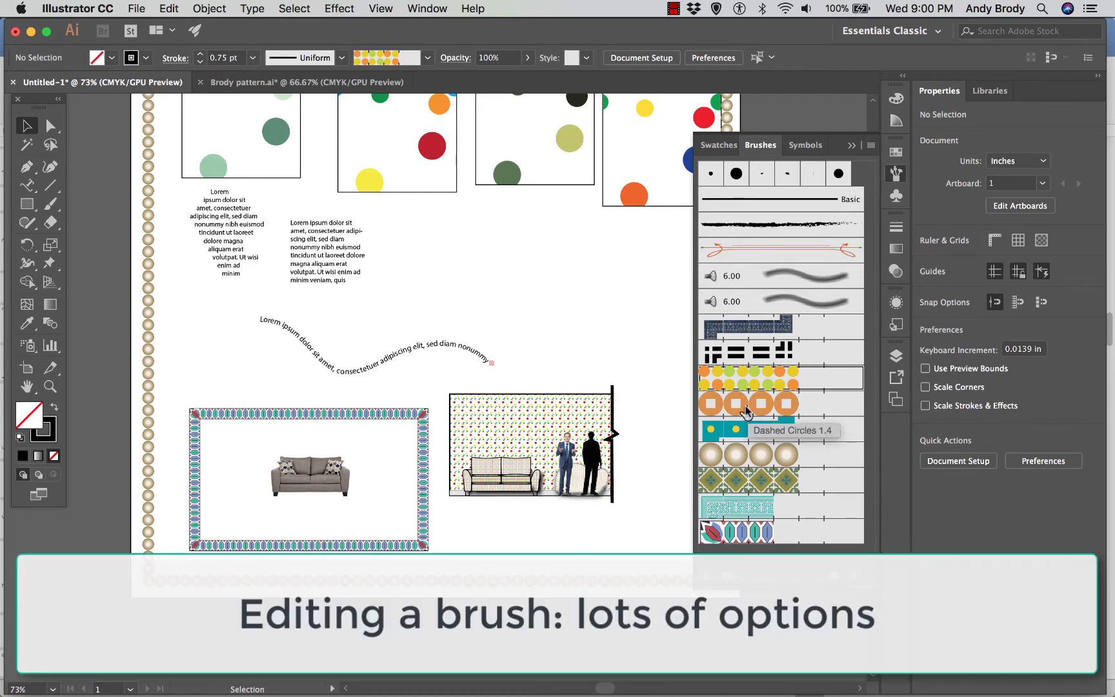
Try the Auto-Between inner corner tile in the Dashed Circles 1.1 pattern brush options and discard the change.
{"action": "double_click", "coordinate": [745, 459]}
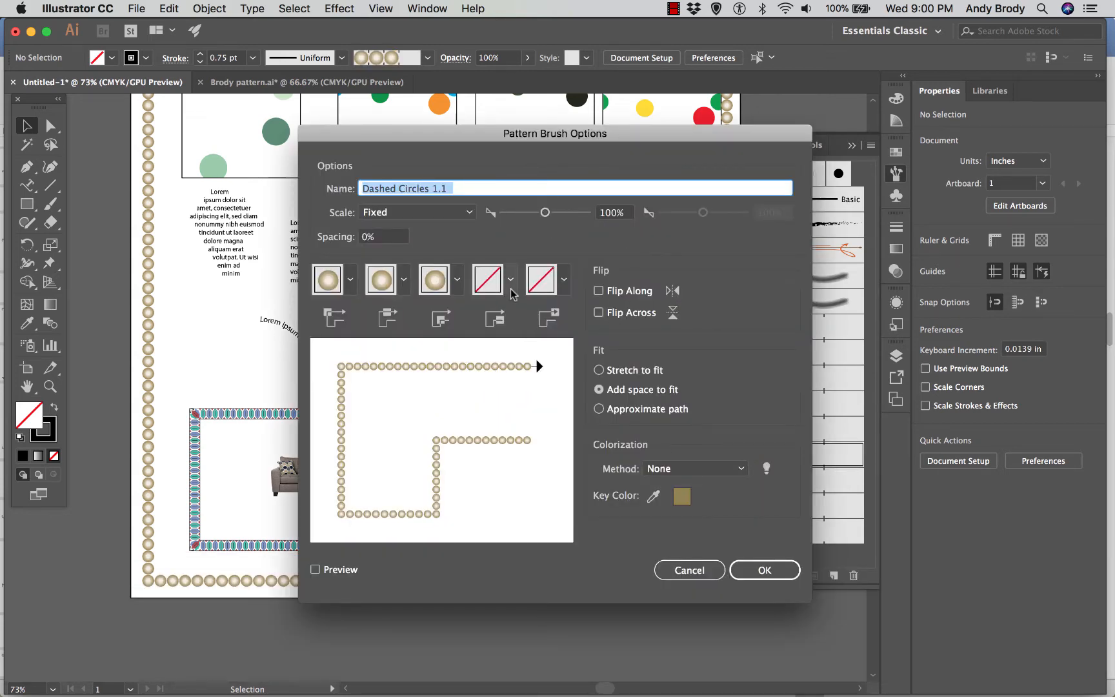
{"action": "left_click", "coordinate": [404, 279]}
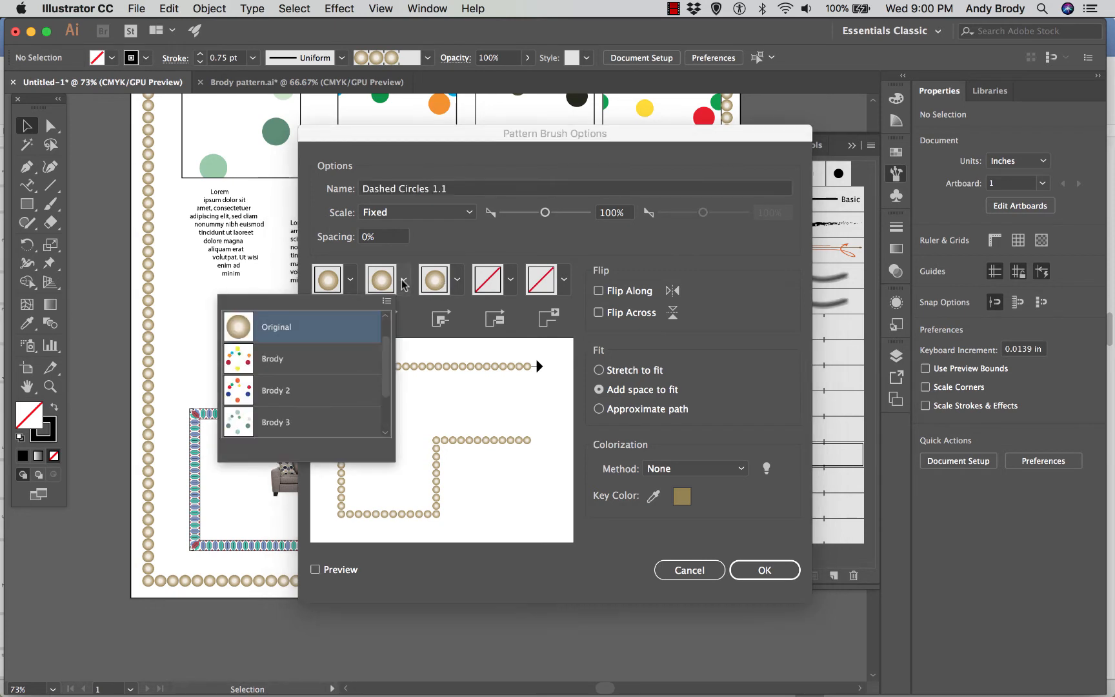
{"action": "left_click", "coordinate": [404, 282]}
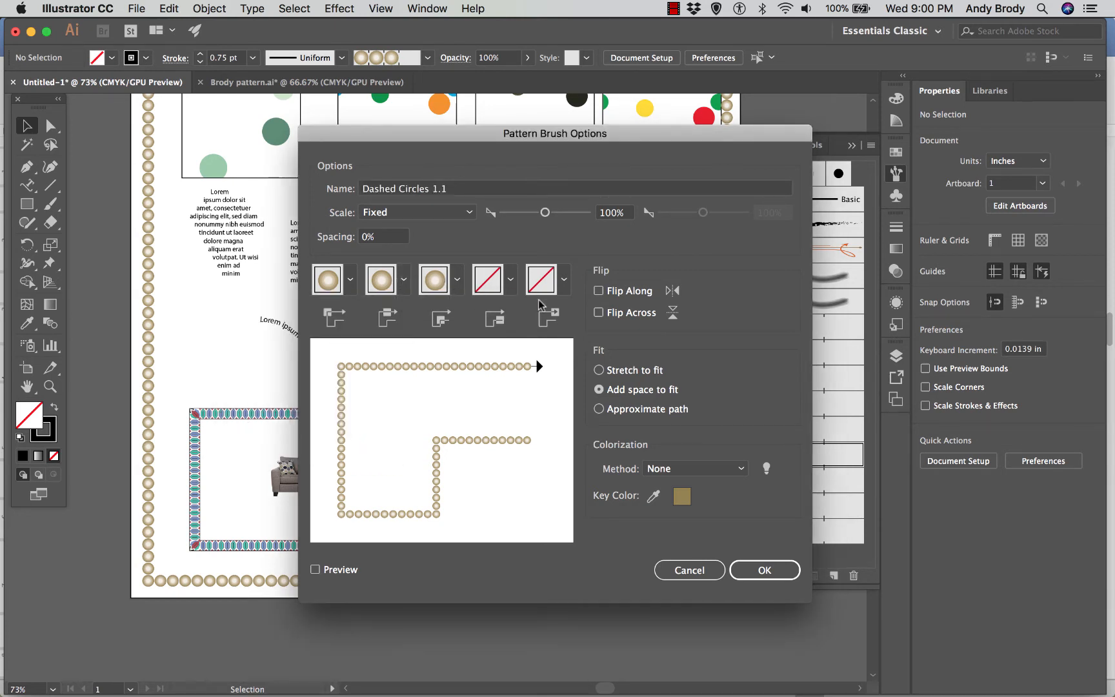
{"action": "left_click", "coordinate": [458, 284]}
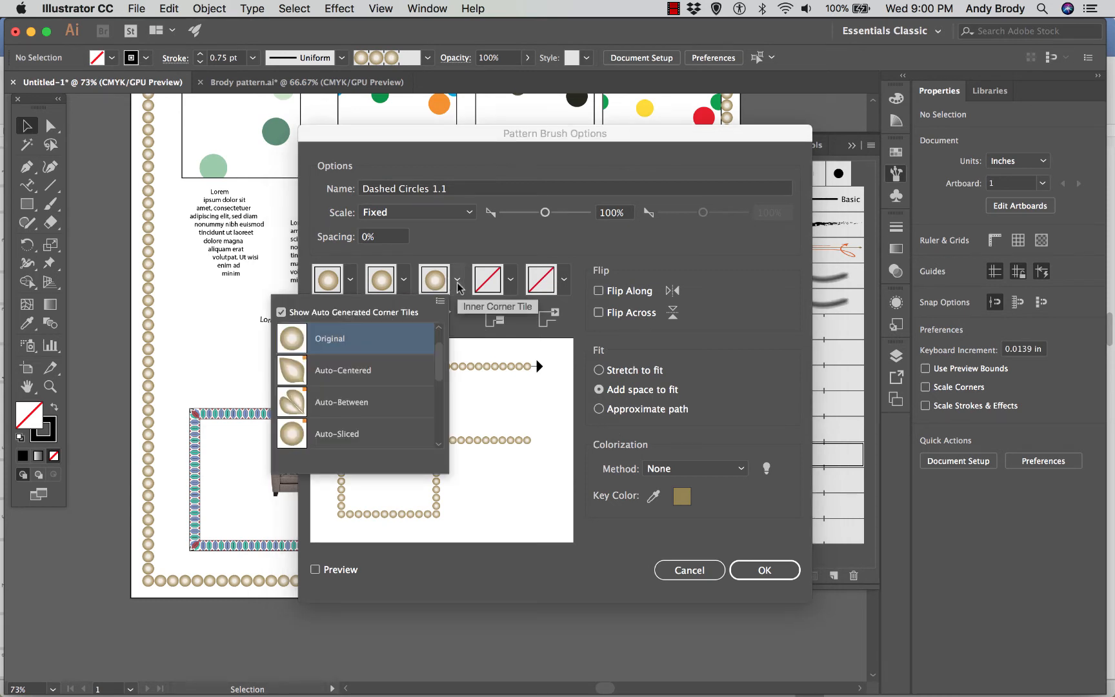
{"action": "left_click", "coordinate": [335, 402]}
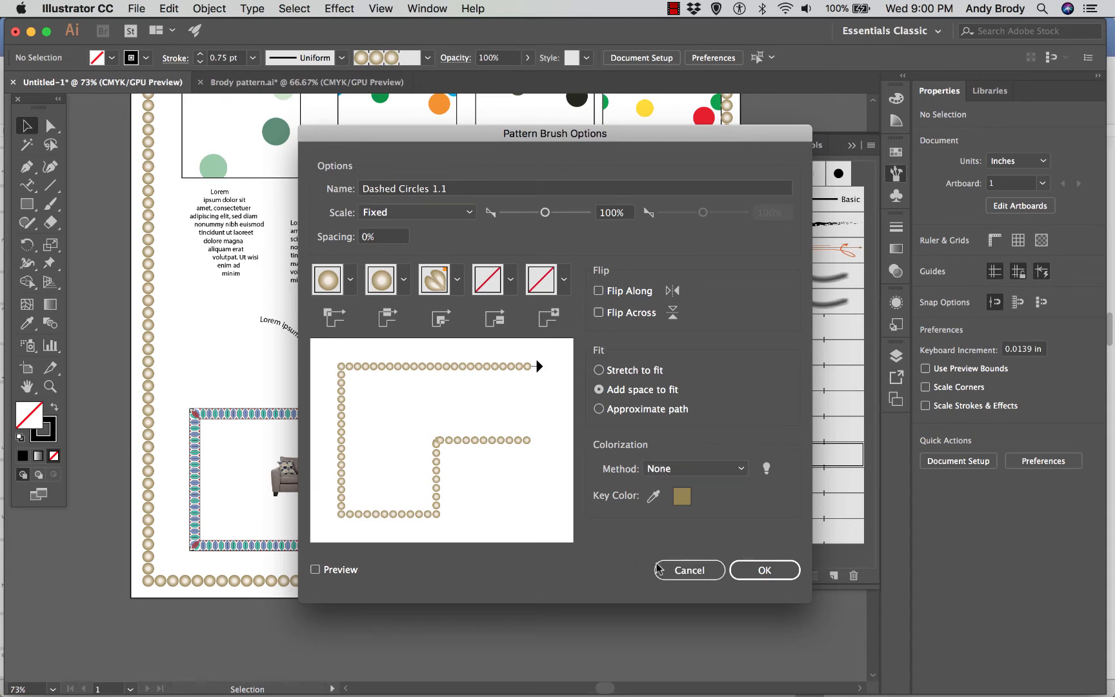
{"action": "left_click", "coordinate": [685, 571]}
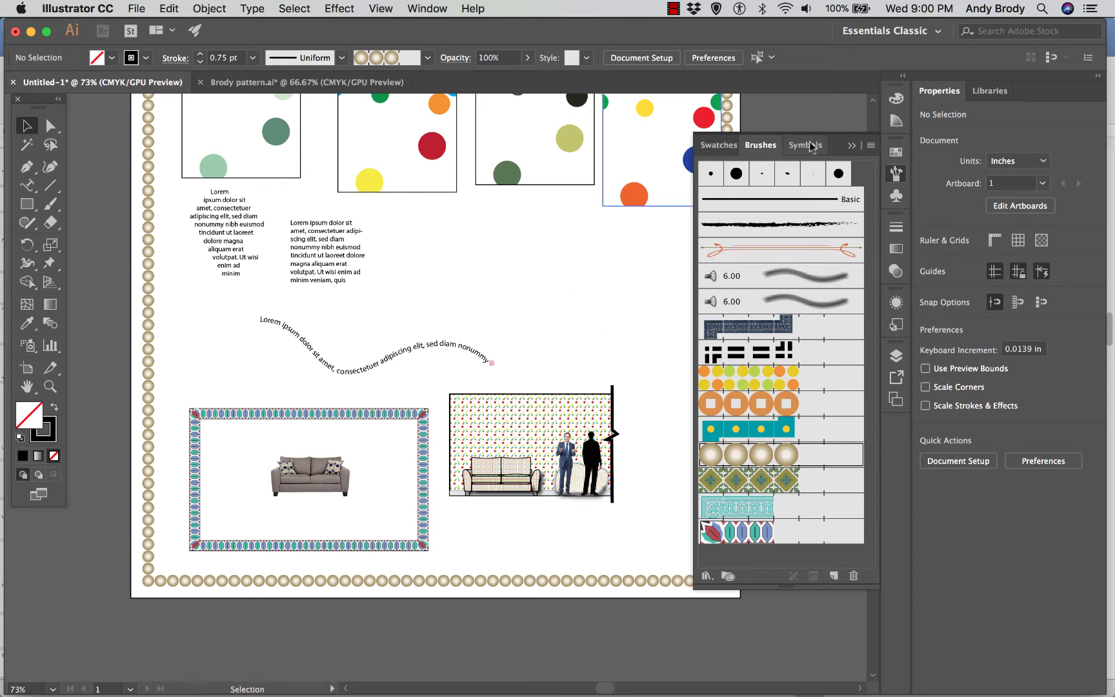
Draw an angled leader line about 0.61 by 1.94 in with the Pen tool, from the suited man's head to above the room.
{"action": "left_click", "coordinate": [852, 145]}
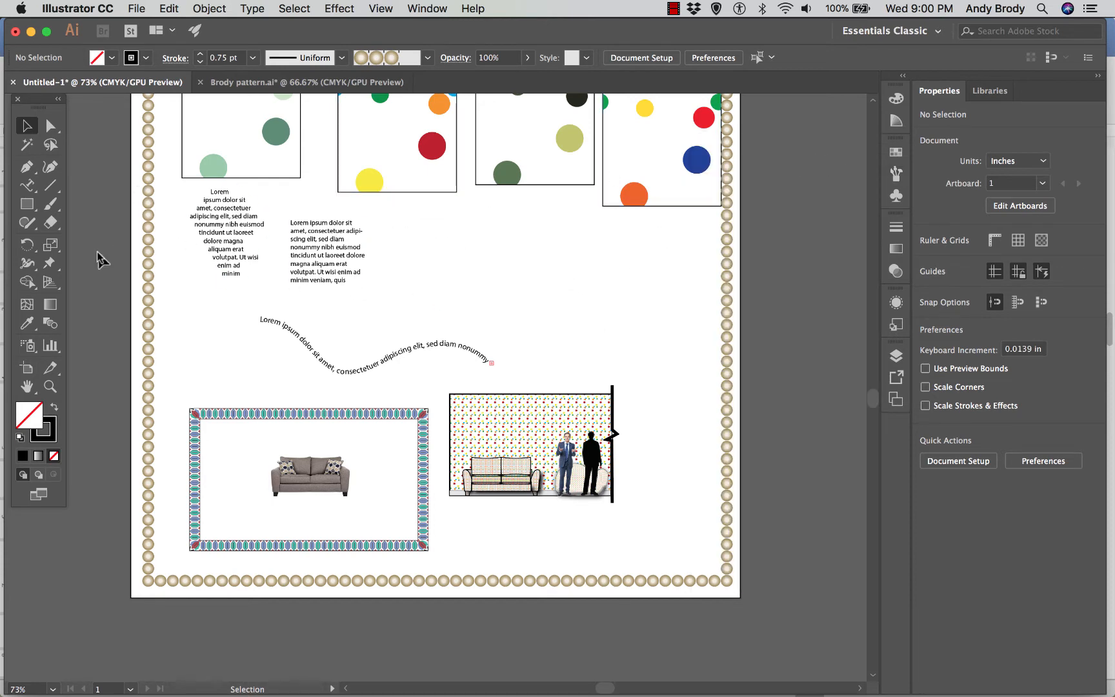
{"action": "left_click", "coordinate": [26, 166]}
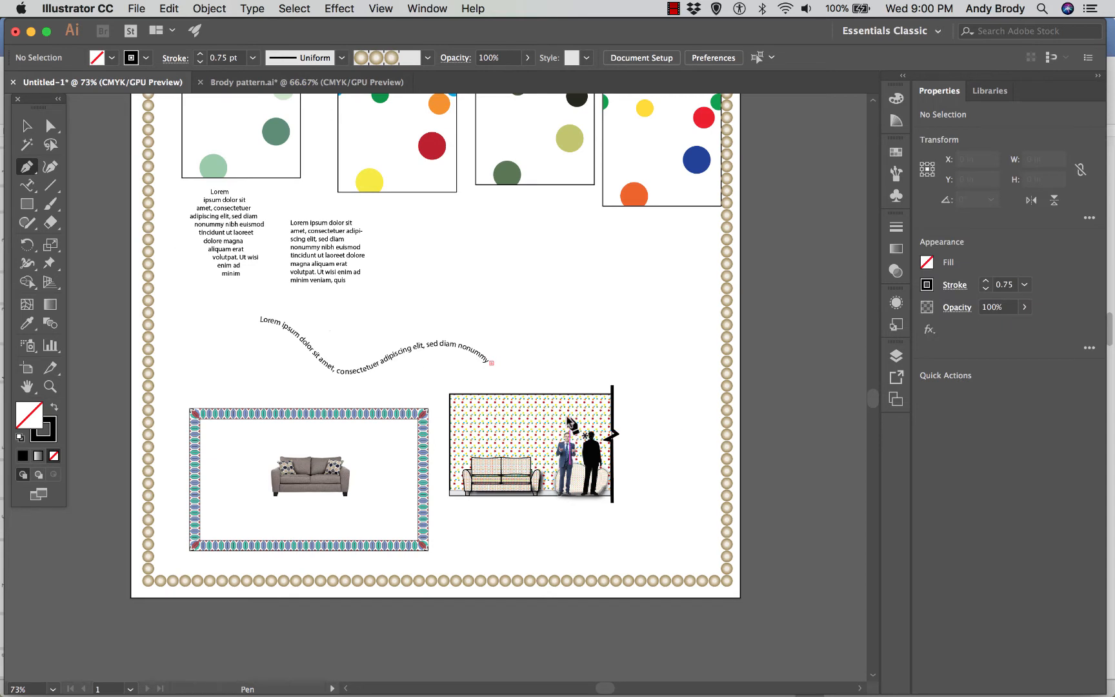
{"action": "left_click_drag", "start_coordinate": [565, 436], "coordinate": [27, 134]}
{"action": "left_click", "coordinate": [26, 129]}
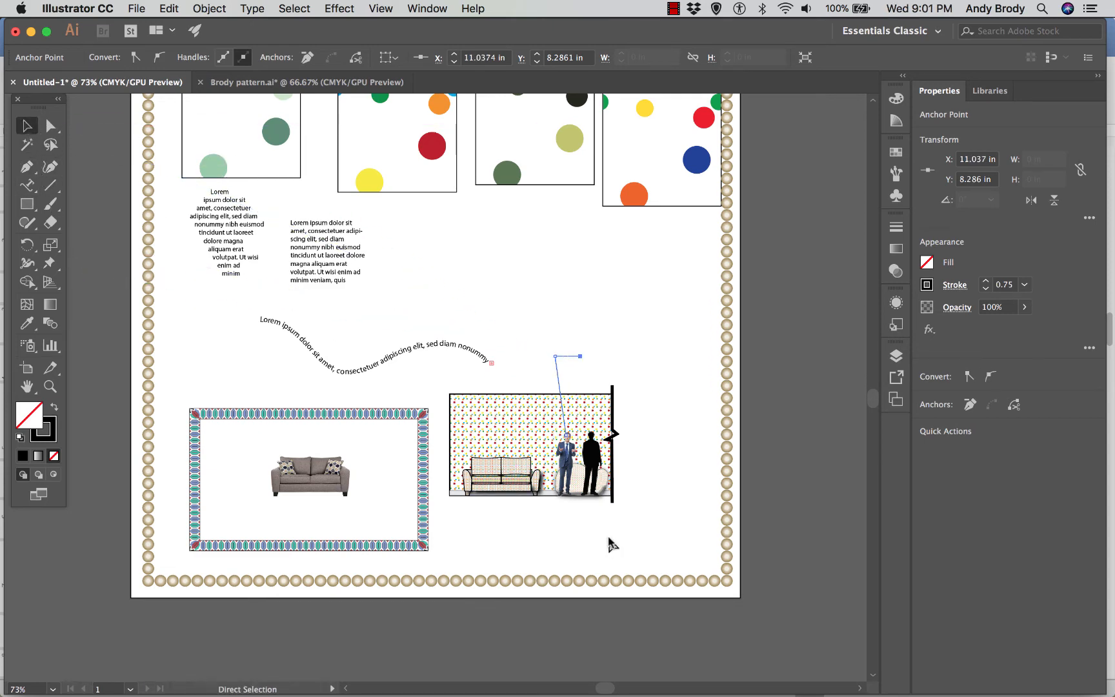
Set the stroke weight of the leader line above the suited man to 2 pt.
{"action": "key", "text": "super+plus"}
{"action": "key", "text": "super+plus"}
{"action": "key", "text": "super+plus"}
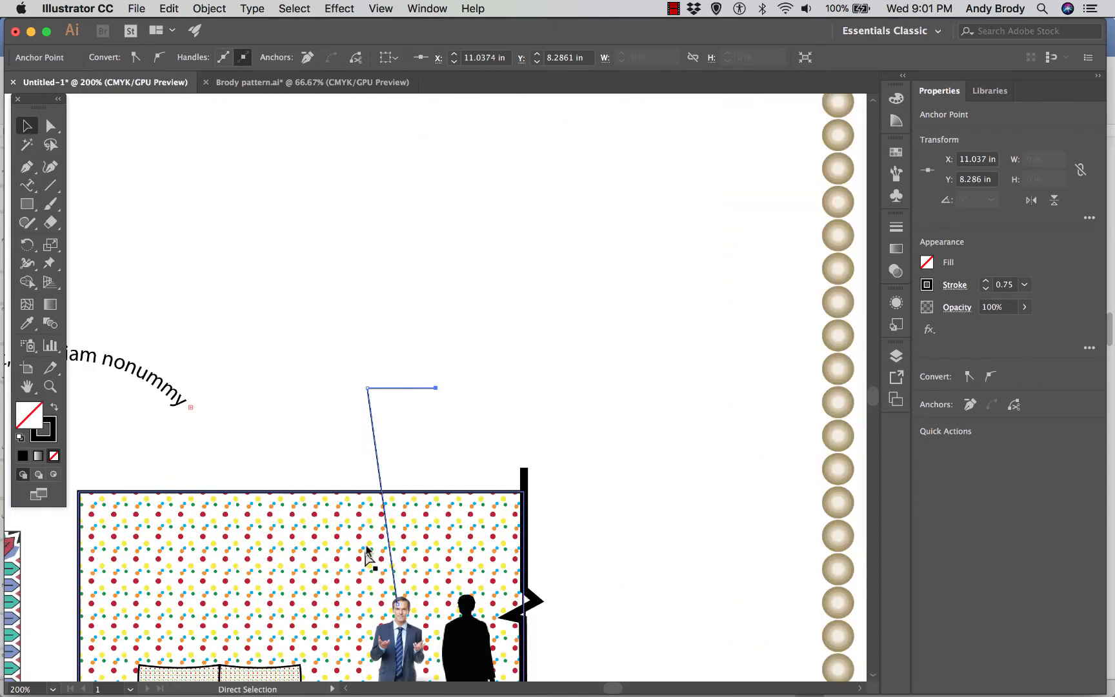
{"action": "scroll", "coordinate": [373, 531], "scroll_direction": "down", "scroll_amount": 3}
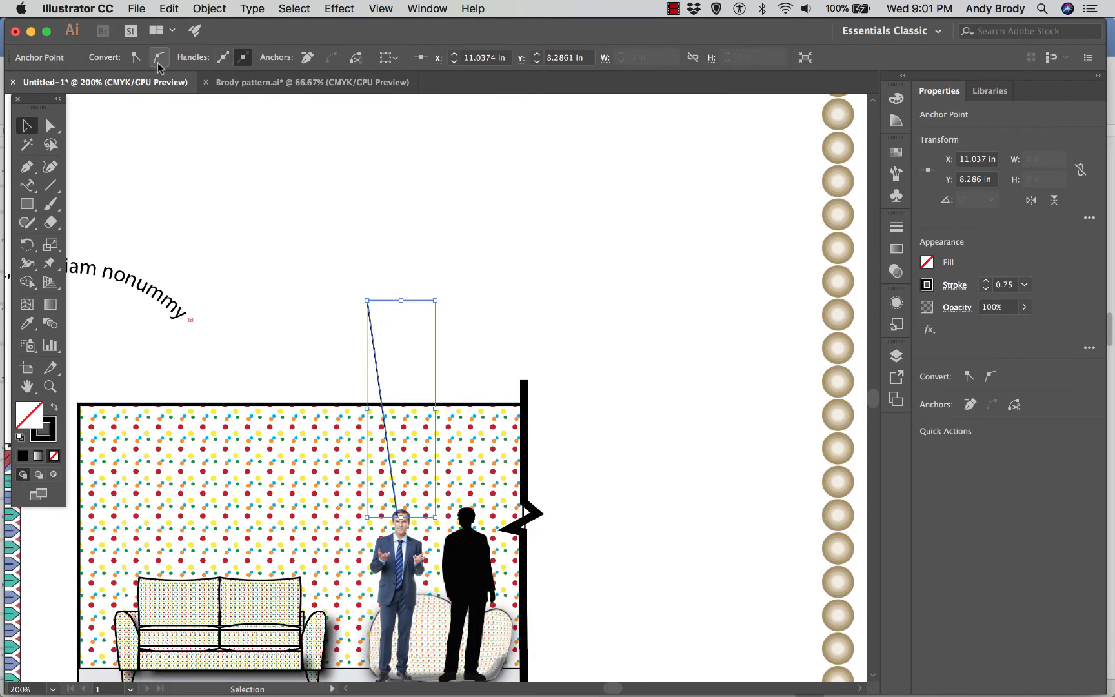
{"action": "left_click", "coordinate": [250, 244]}
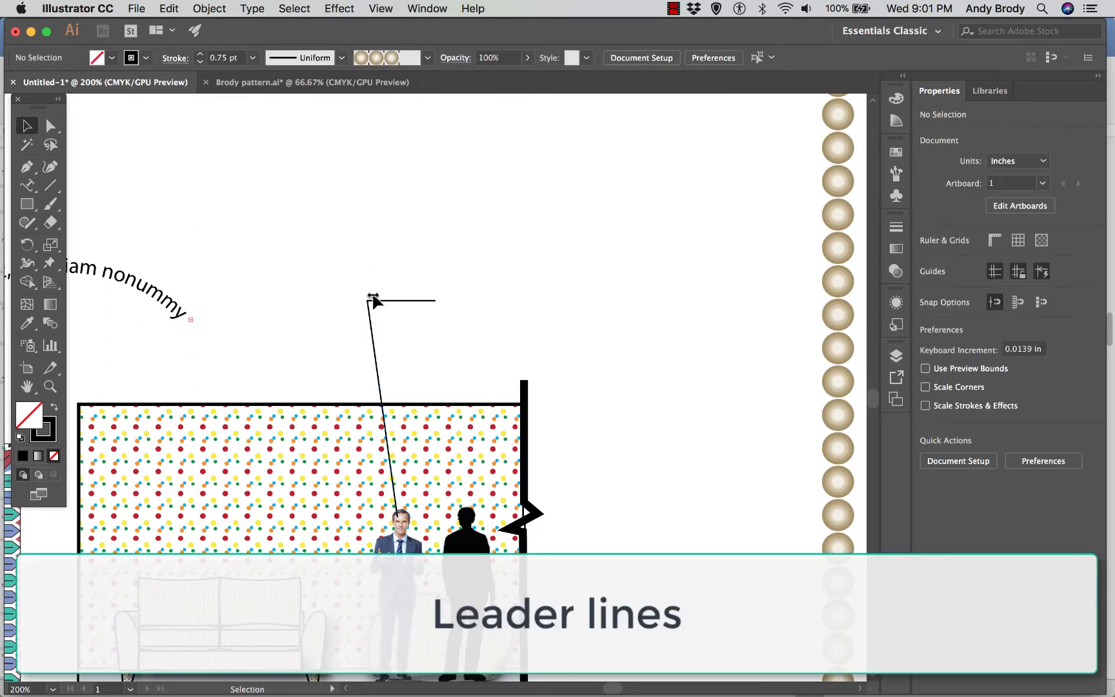
{"action": "left_click", "coordinate": [373, 299]}
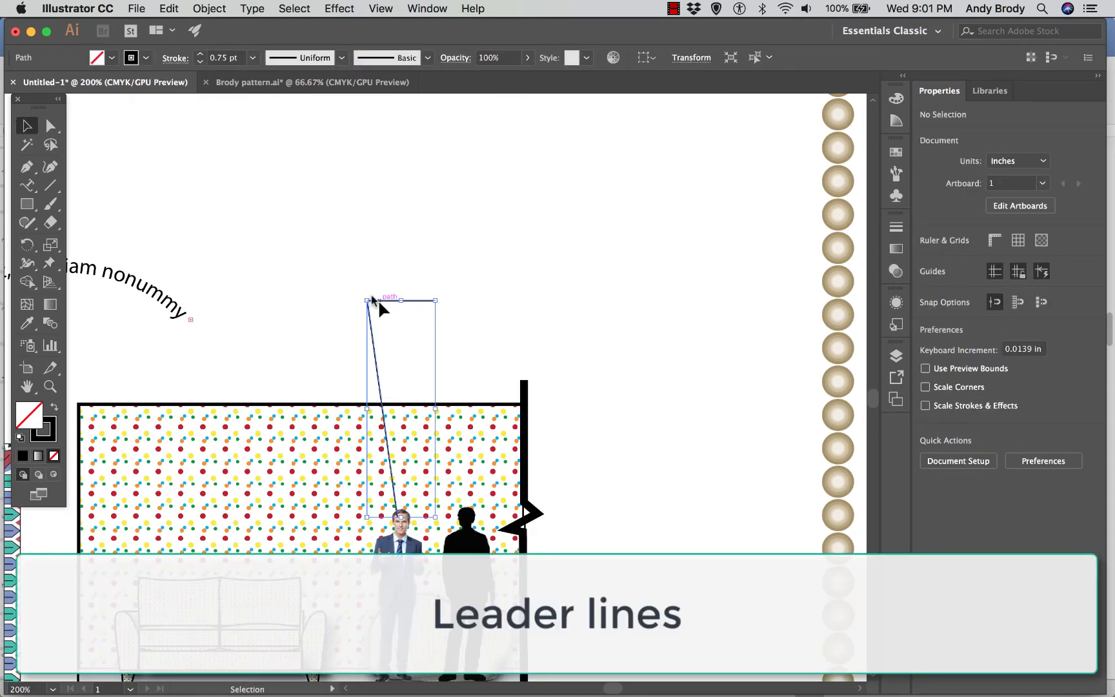
{"action": "left_click", "coordinate": [252, 57]}
{"action": "left_click", "coordinate": [279, 148]}
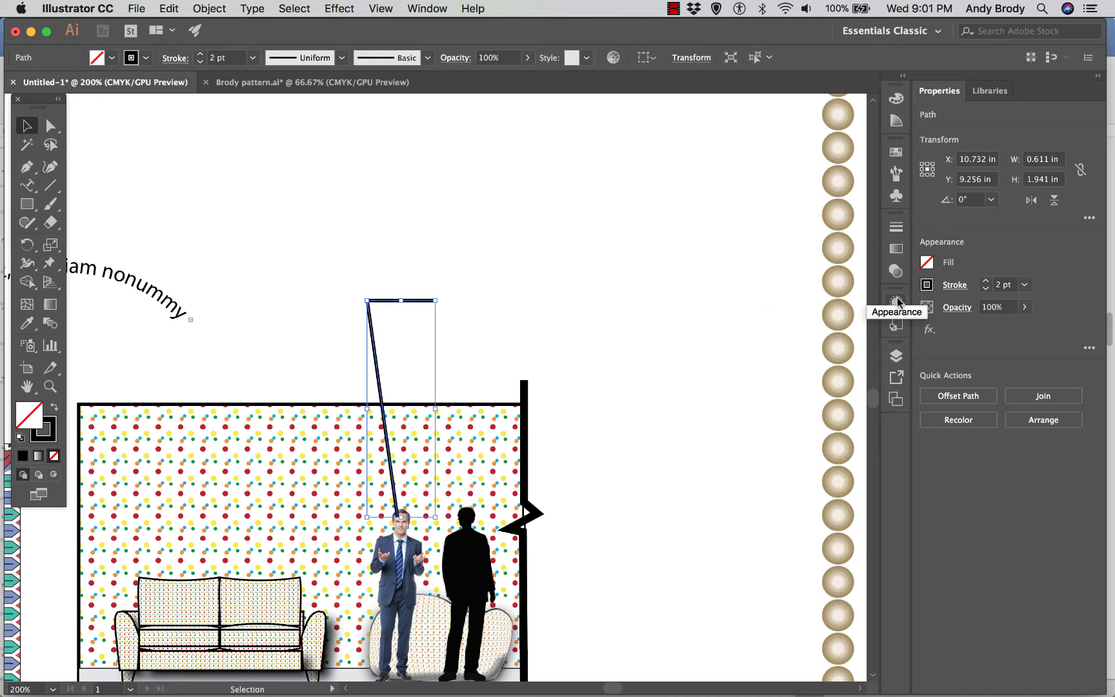
Try the Arrow 14 arrowhead at the leader line's end point, and set that end back to None.
{"action": "left_click", "coordinate": [896, 225]}
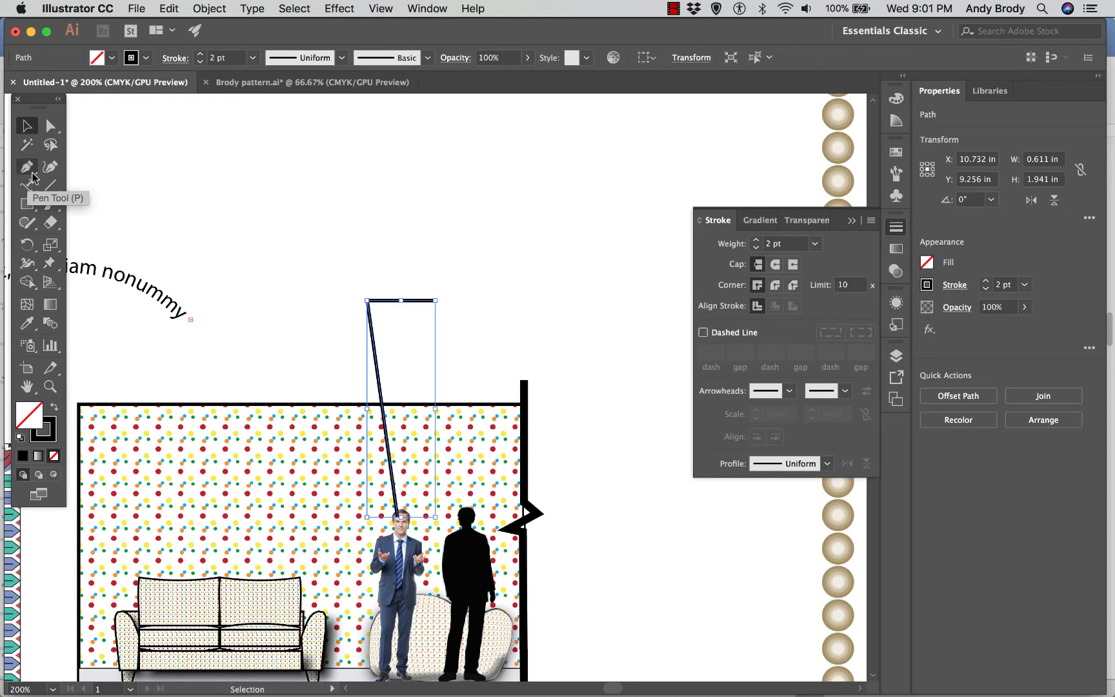
{"action": "left_click", "coordinate": [845, 390]}
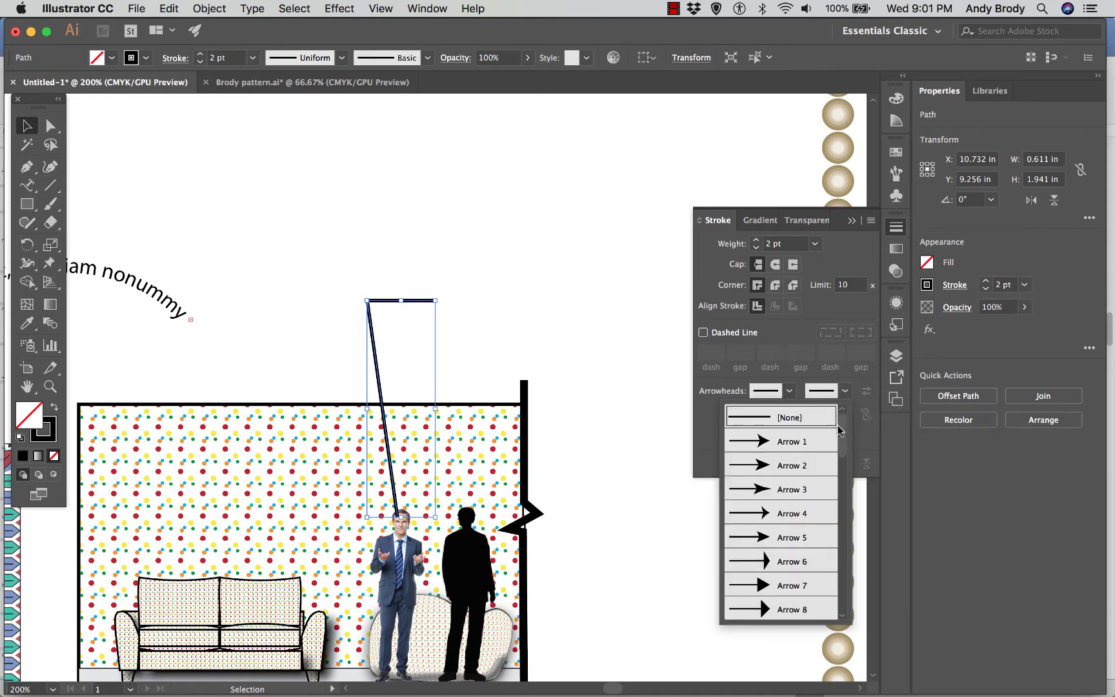
{"action": "left_click_drag", "start_coordinate": [842, 458], "coordinate": [858, 511]}
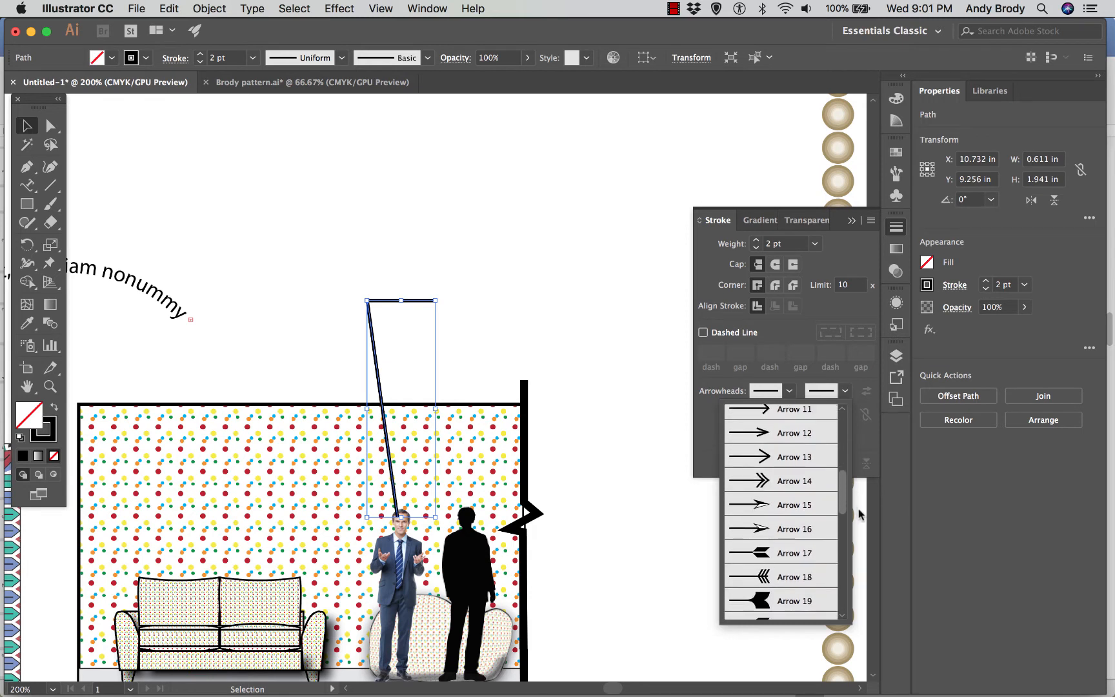
{"action": "left_click", "coordinate": [793, 488]}
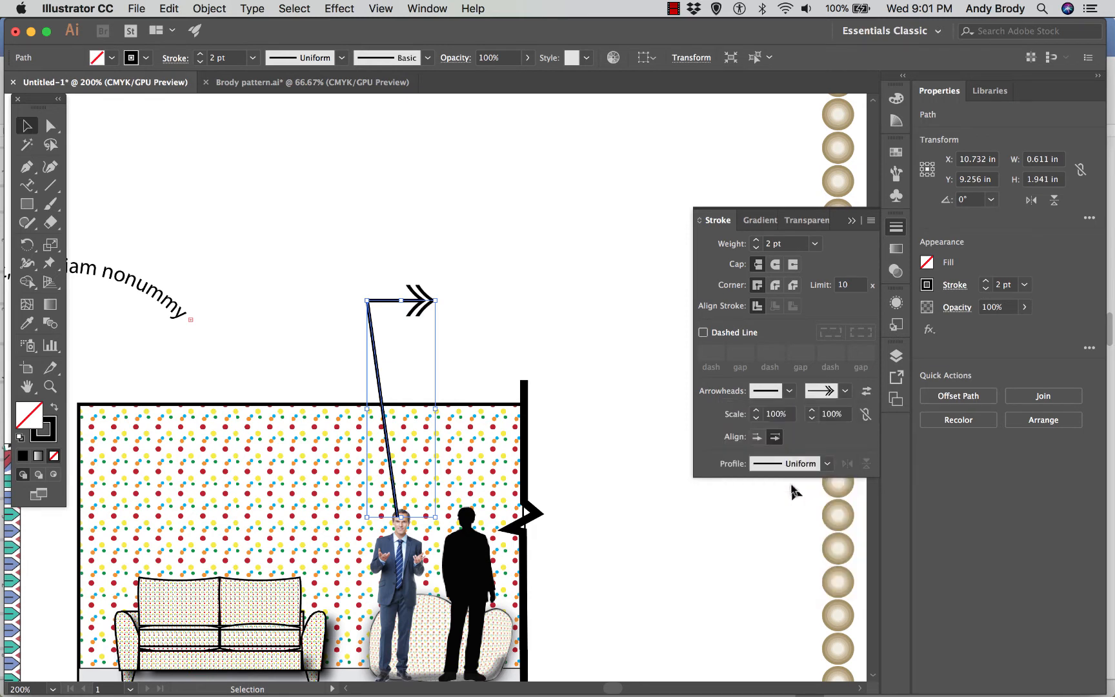
{"action": "left_click", "coordinate": [844, 391]}
{"action": "scroll", "coordinate": [800, 432], "scroll_direction": "up", "scroll_amount": 10}
{"action": "left_click", "coordinate": [781, 417]}
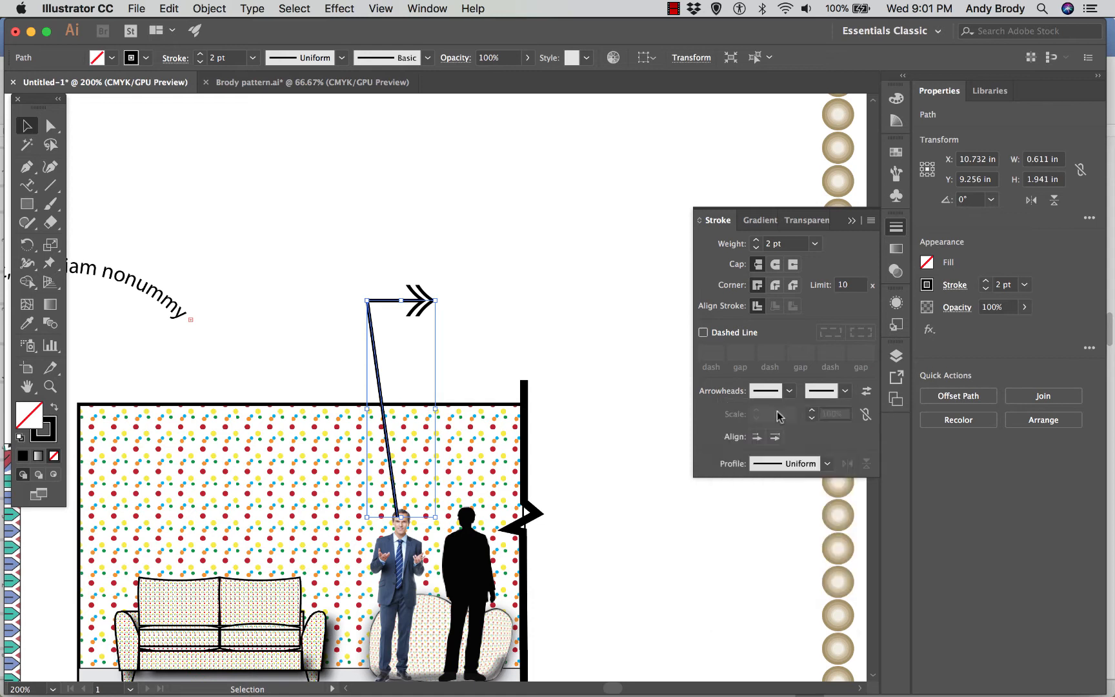
Try the Arrow 24 and Arrow 28 arrowheads at the leader line's start point above the suited man.
{"action": "left_click", "coordinate": [788, 391]}
{"action": "scroll", "coordinate": [753, 568], "scroll_direction": "down", "scroll_amount": 6}
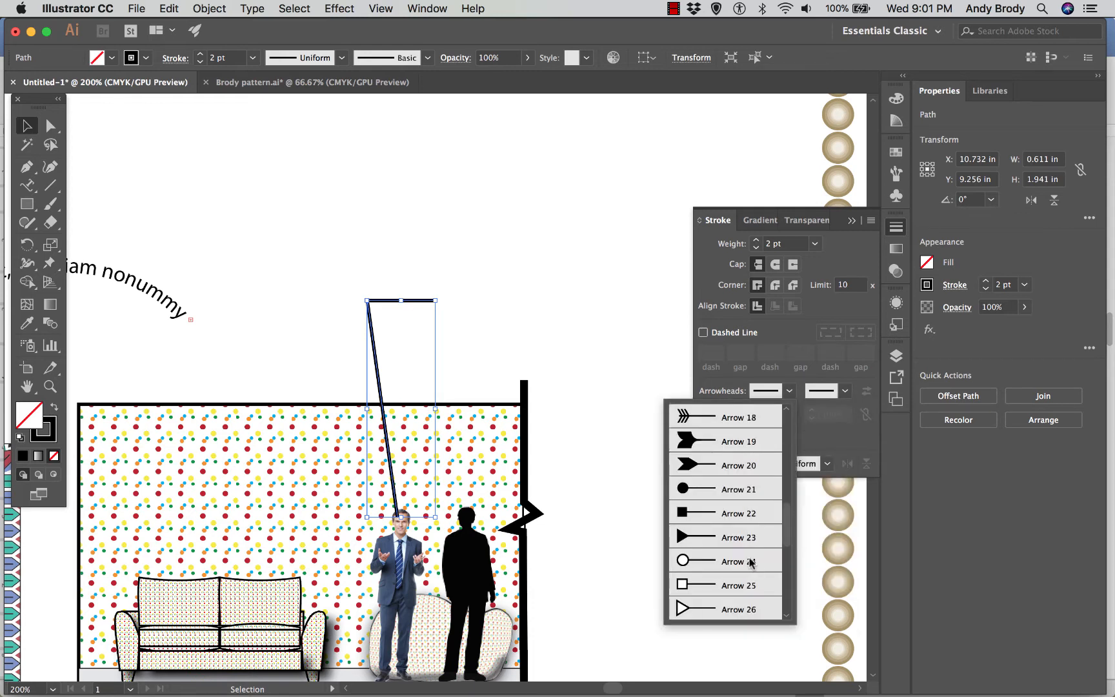
{"action": "left_click", "coordinate": [710, 586]}
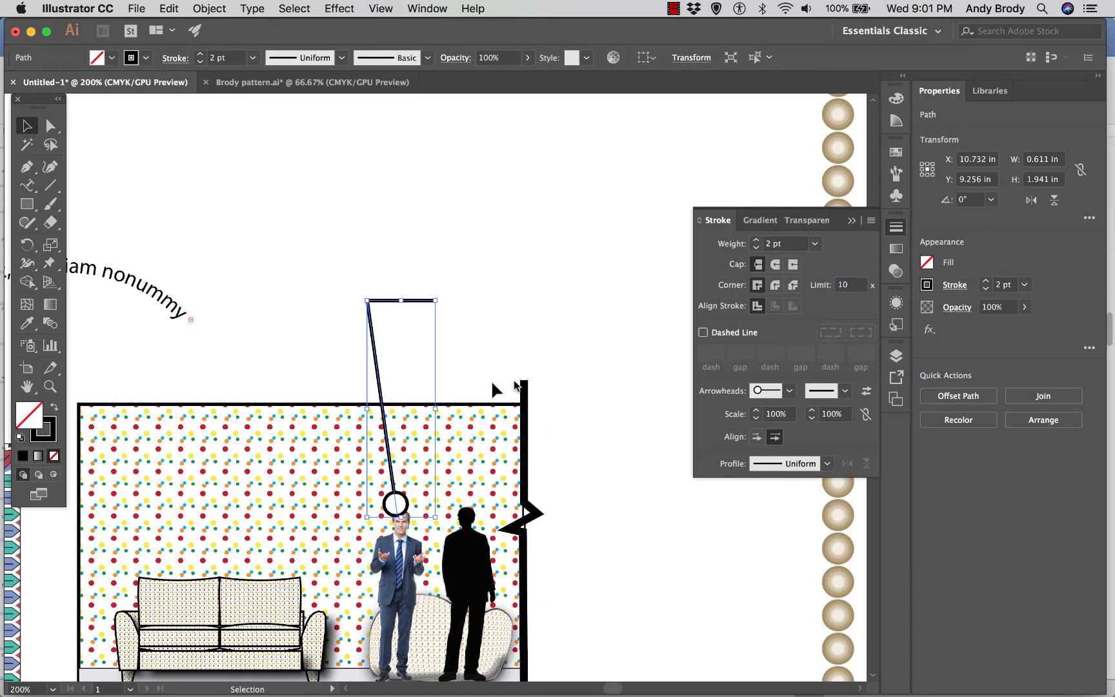
{"action": "left_click", "coordinate": [785, 394]}
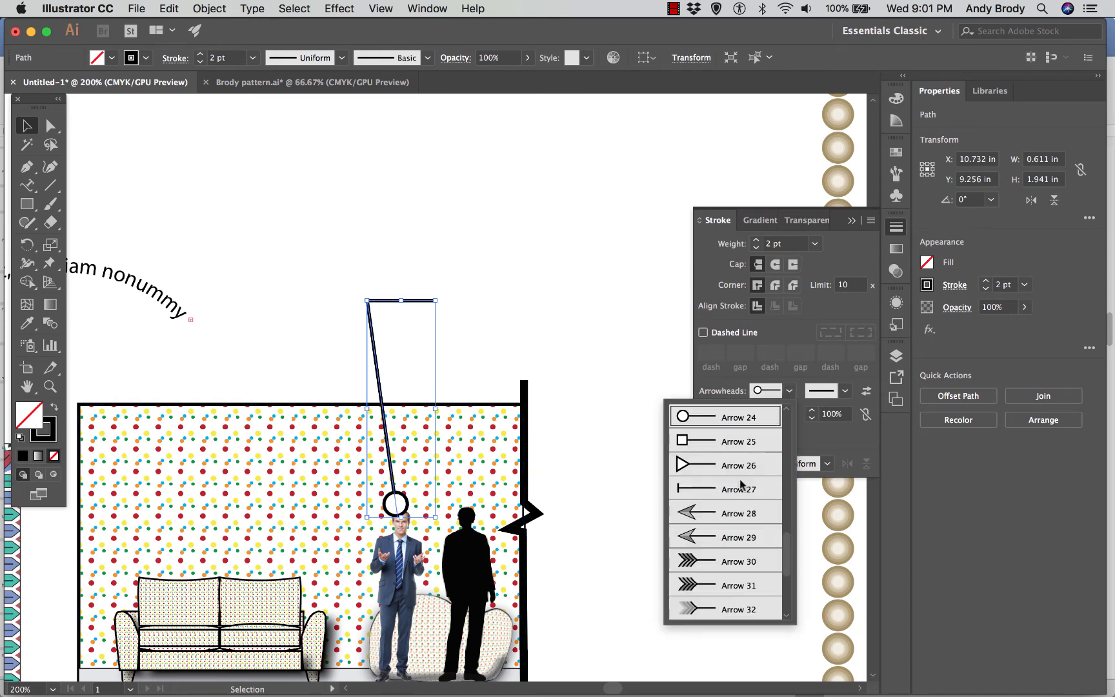
{"action": "left_click", "coordinate": [727, 514]}
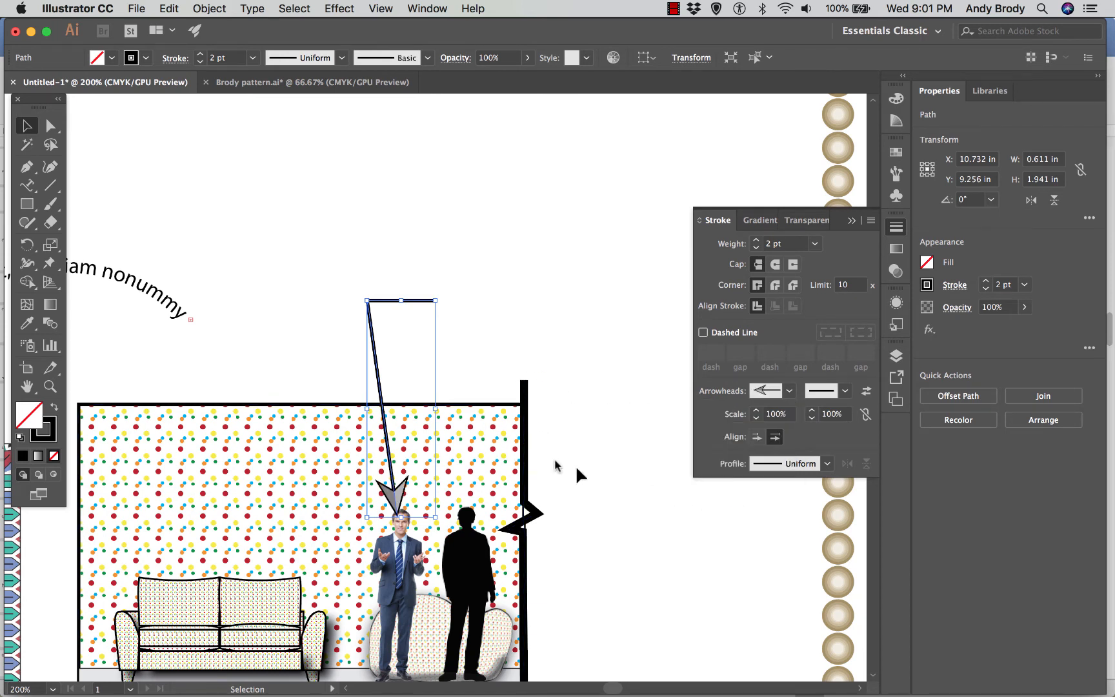
Set the leader line's start arrowhead to the solid dot Arrow 21 and its scale to 50%.
{"action": "left_click", "coordinate": [787, 392]}
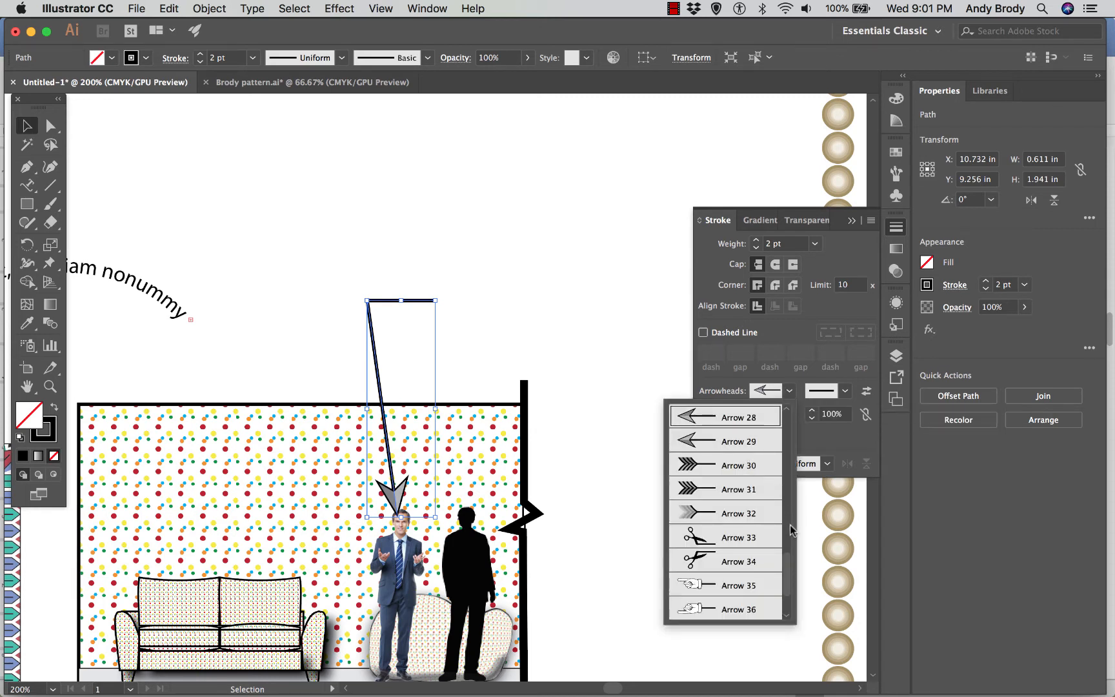
{"action": "left_click_drag", "start_coordinate": [786, 564], "coordinate": [786, 419]}
{"action": "left_click", "coordinate": [707, 459]}
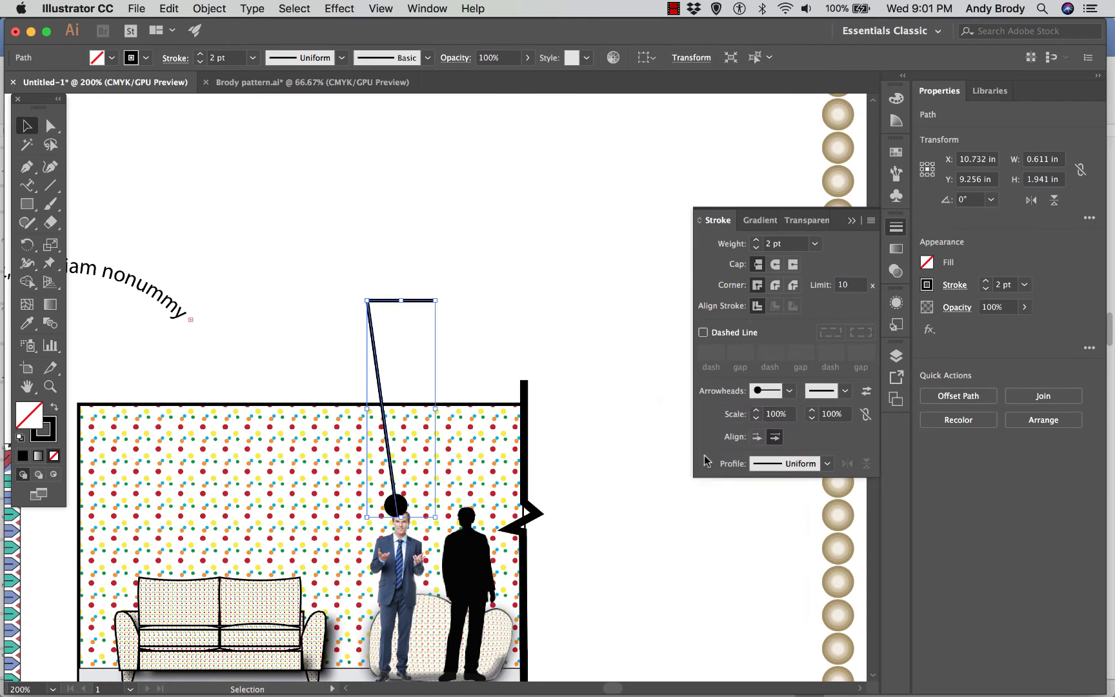
{"action": "left_click", "coordinate": [268, 200]}
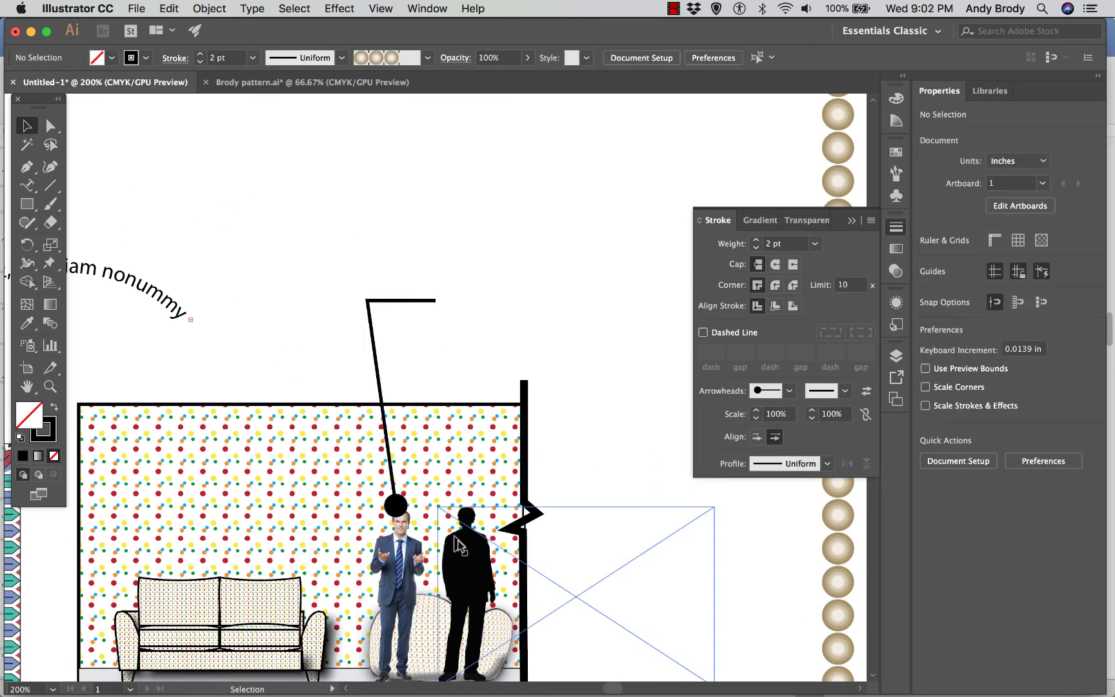
{"action": "left_click", "coordinate": [393, 487]}
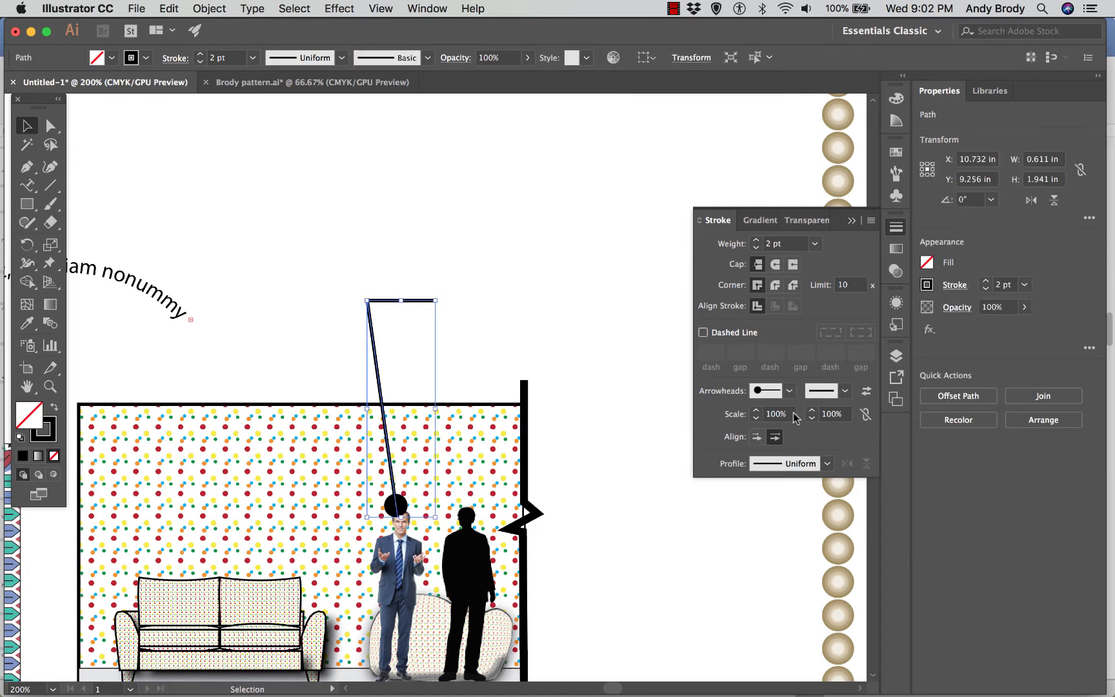
{"action": "left_click", "coordinate": [766, 414]}
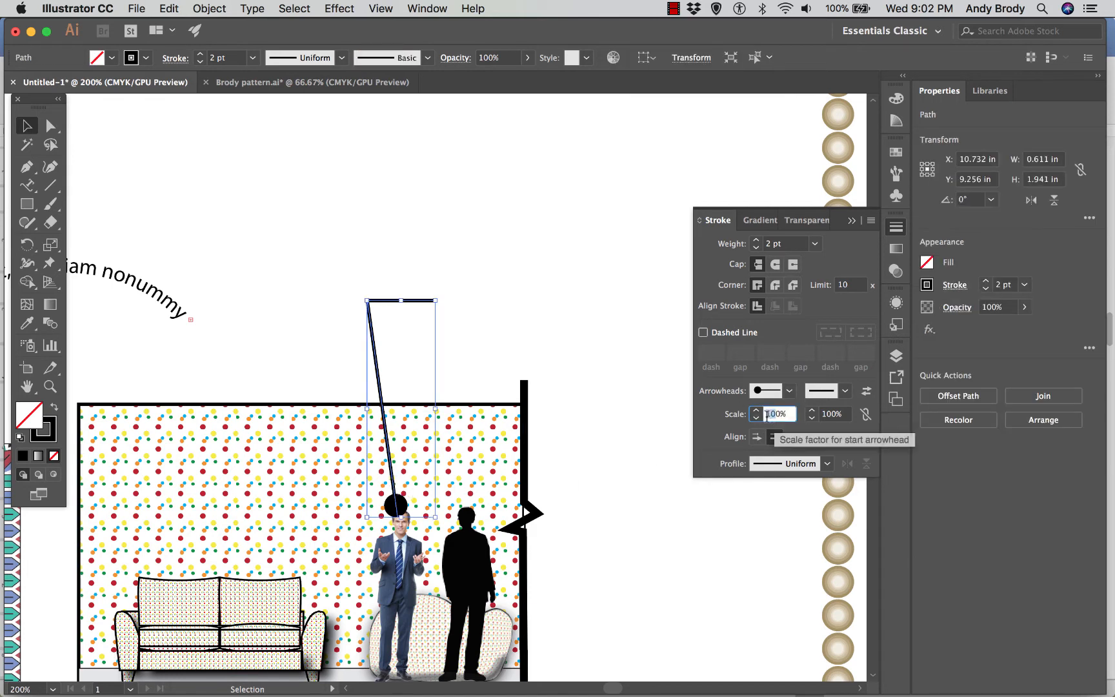
{"action": "type", "text": "50"}
{"action": "key", "text": "Return"}
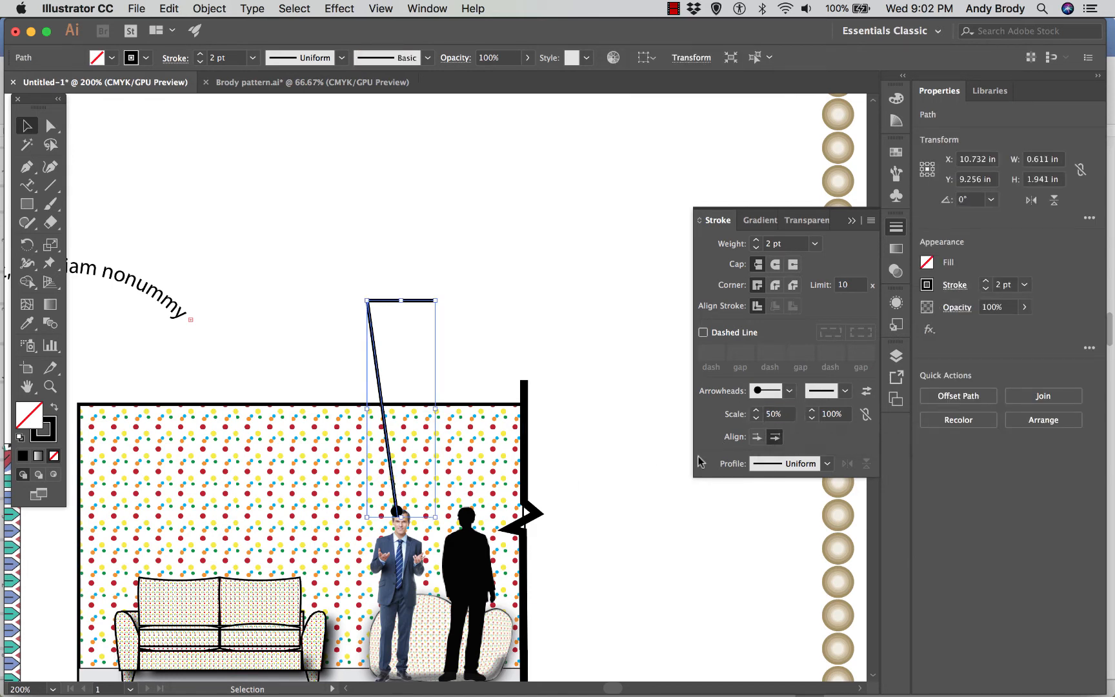
{"action": "left_click", "coordinate": [162, 208]}
Reshape the leader line to about 2.6 by 2.2 in, with its dot on the patterned sofa and its upper segment extended horizontally.
{"action": "left_click", "coordinate": [368, 316]}
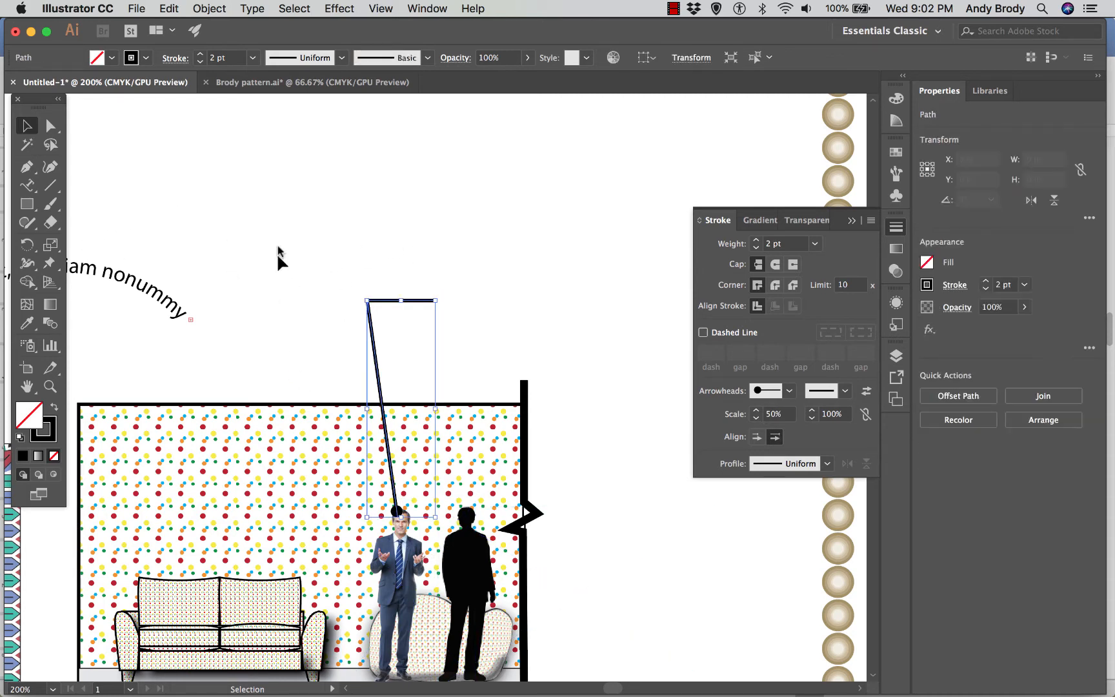
{"action": "left_click", "coordinate": [51, 125]}
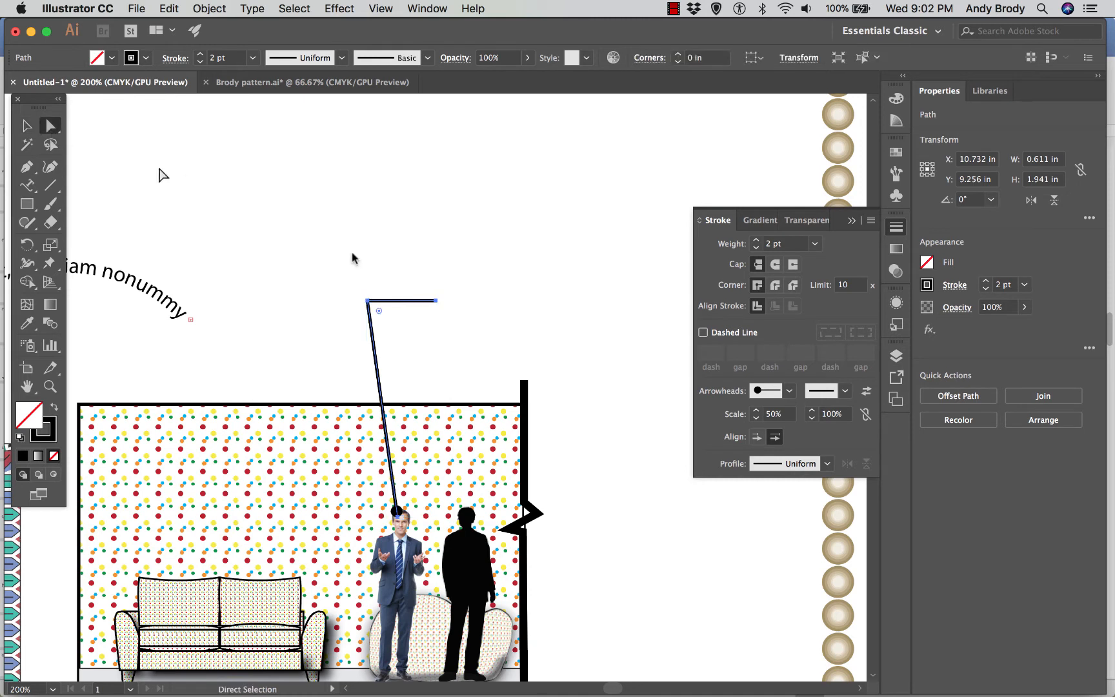
{"action": "left_click", "coordinate": [367, 300]}
{"action": "left_click_drag", "start_coordinate": [367, 302], "coordinate": [372, 331]}
{"action": "left_click_drag", "start_coordinate": [397, 511], "coordinate": [267, 572]}
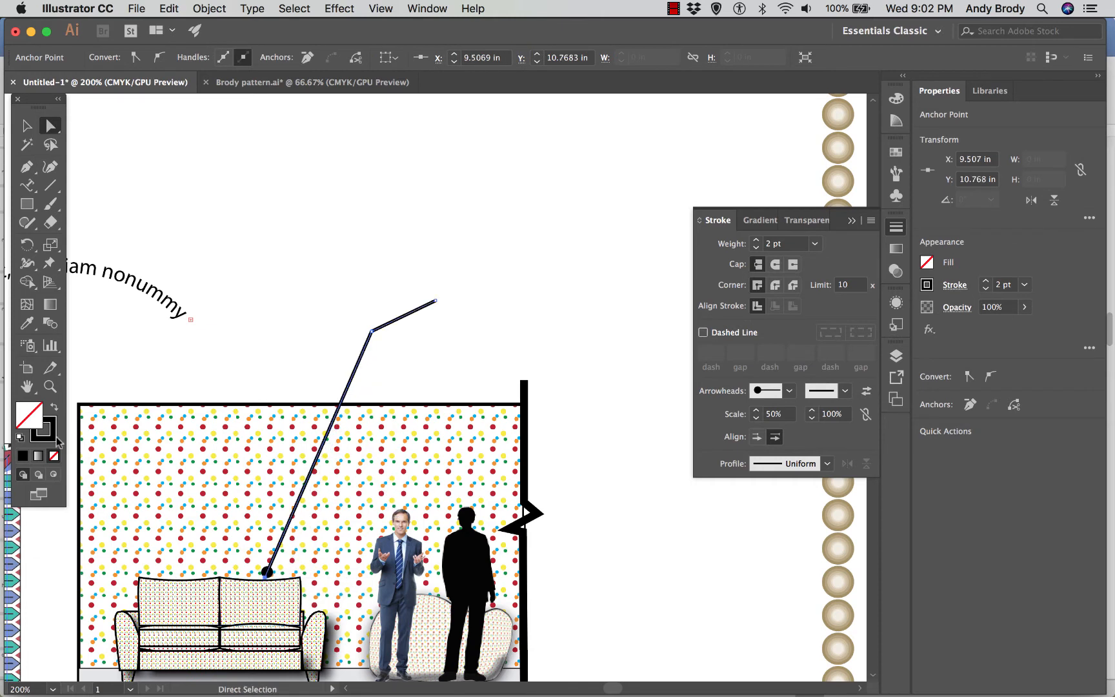
{"action": "left_click_drag", "start_coordinate": [436, 300], "coordinate": [554, 332]}
{"action": "left_click", "coordinate": [354, 266]}
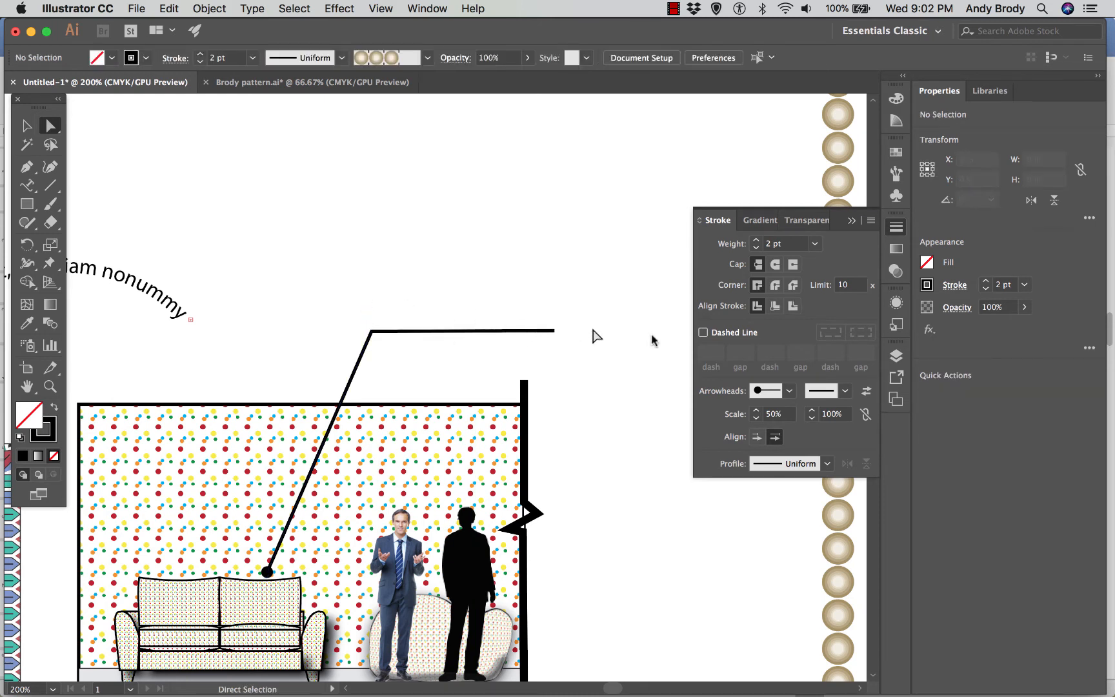
{"action": "left_click", "coordinate": [852, 220]}
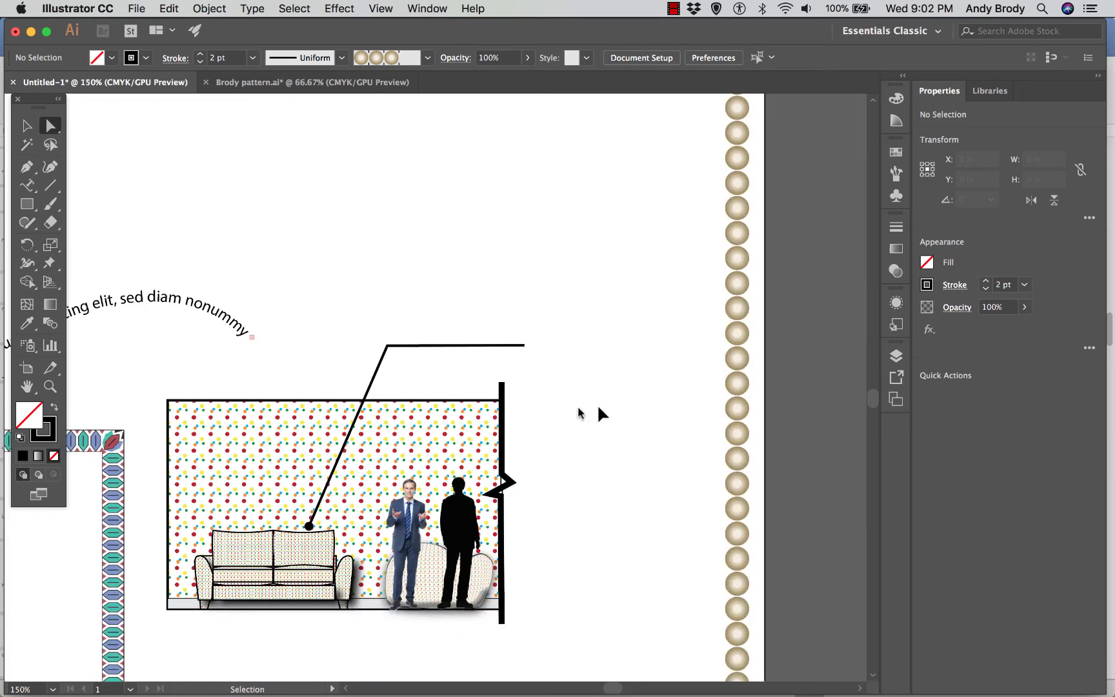
Duplicate the whole leader line up and to the left so the copy's dot sits on the room's wallpaper.
{"action": "key", "text": "super+minus"}
{"action": "key", "text": "super+minus"}
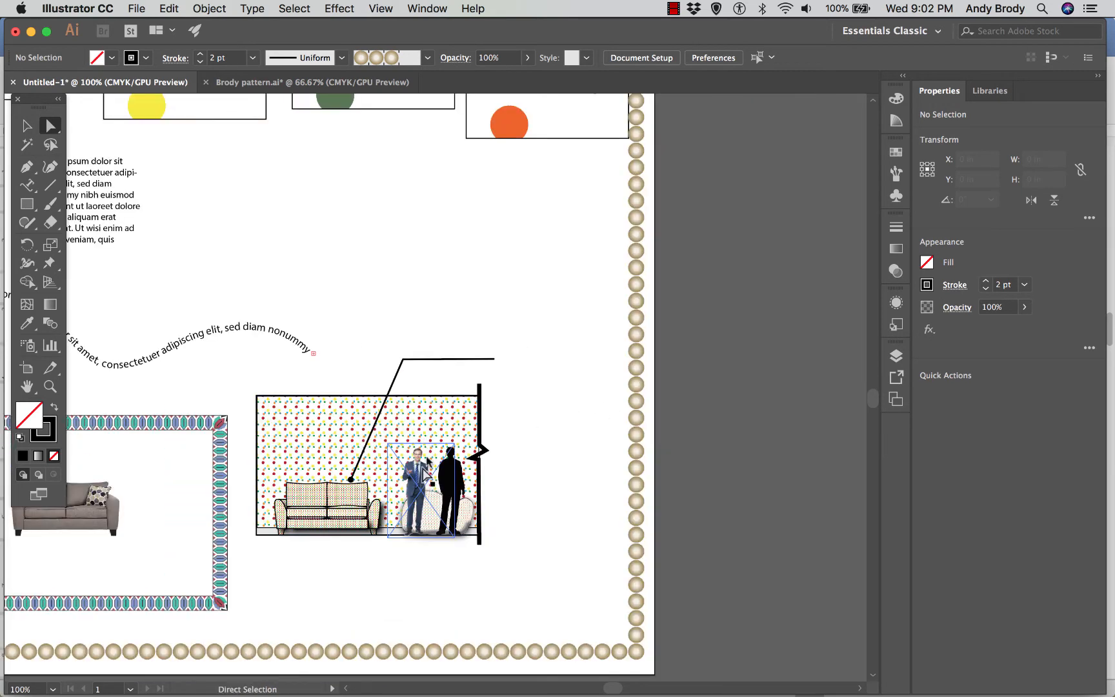
{"action": "left_click", "coordinate": [430, 360]}
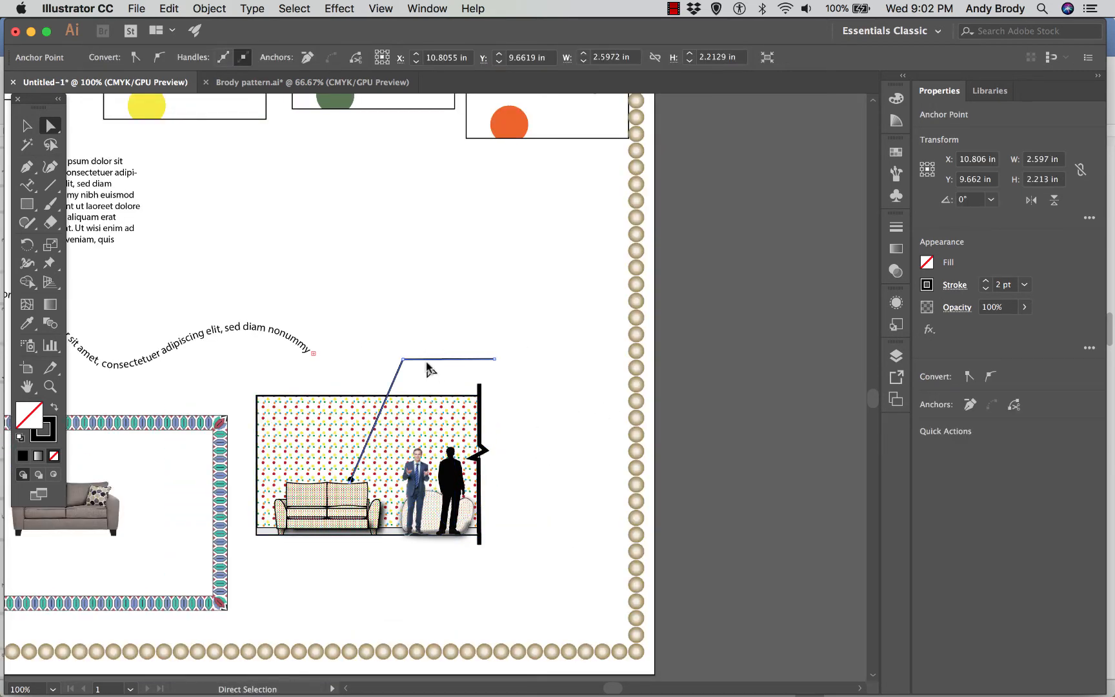
{"action": "left_click", "coordinate": [24, 126]}
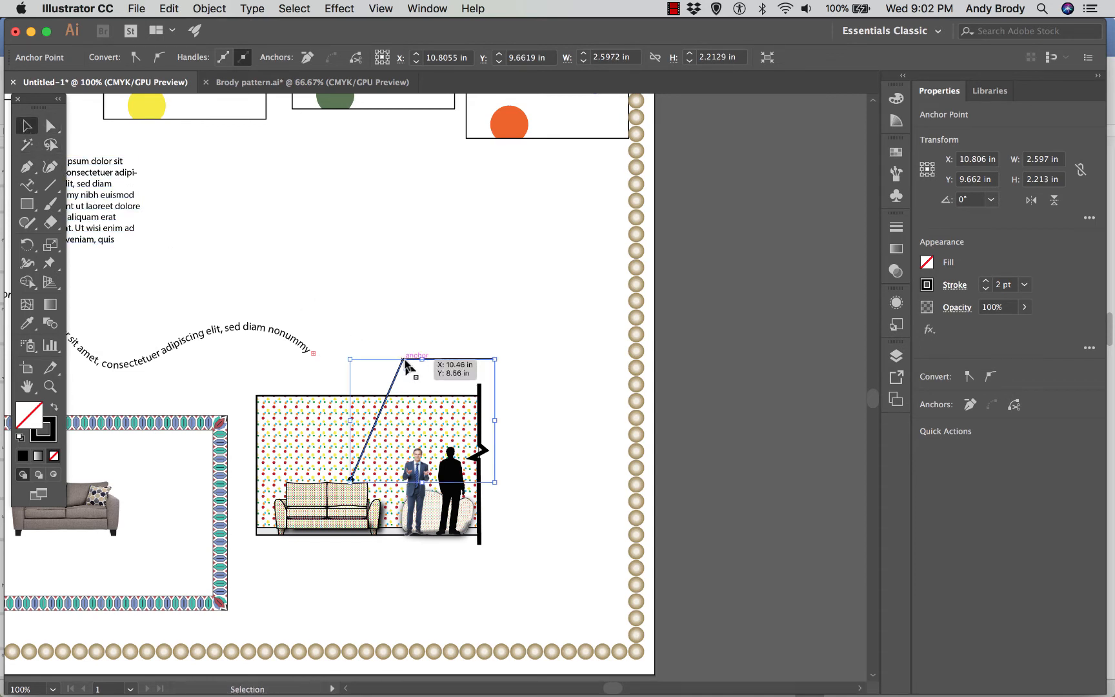
{"action": "left_click_drag", "start_coordinate": [406, 364], "coordinate": [362, 316], "text": "alt"}
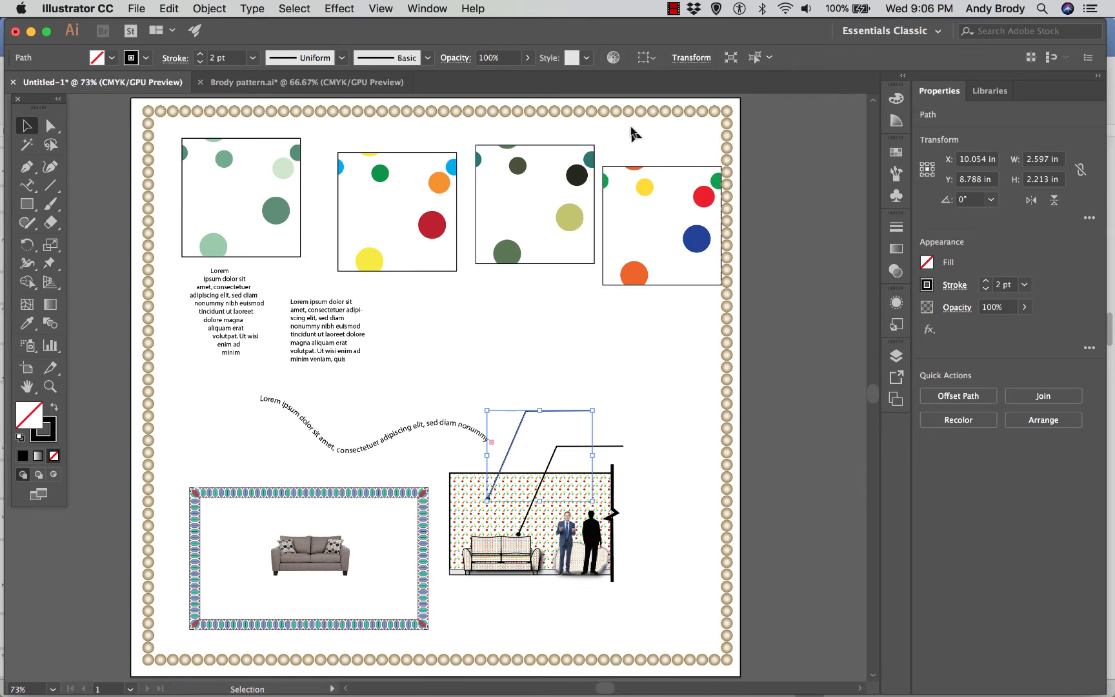
Move the four dotted pattern squares together slightly left and distribute them vertically by their top edges.
{"action": "left_click_drag", "start_coordinate": [625, 128], "coordinate": [267, 220]}
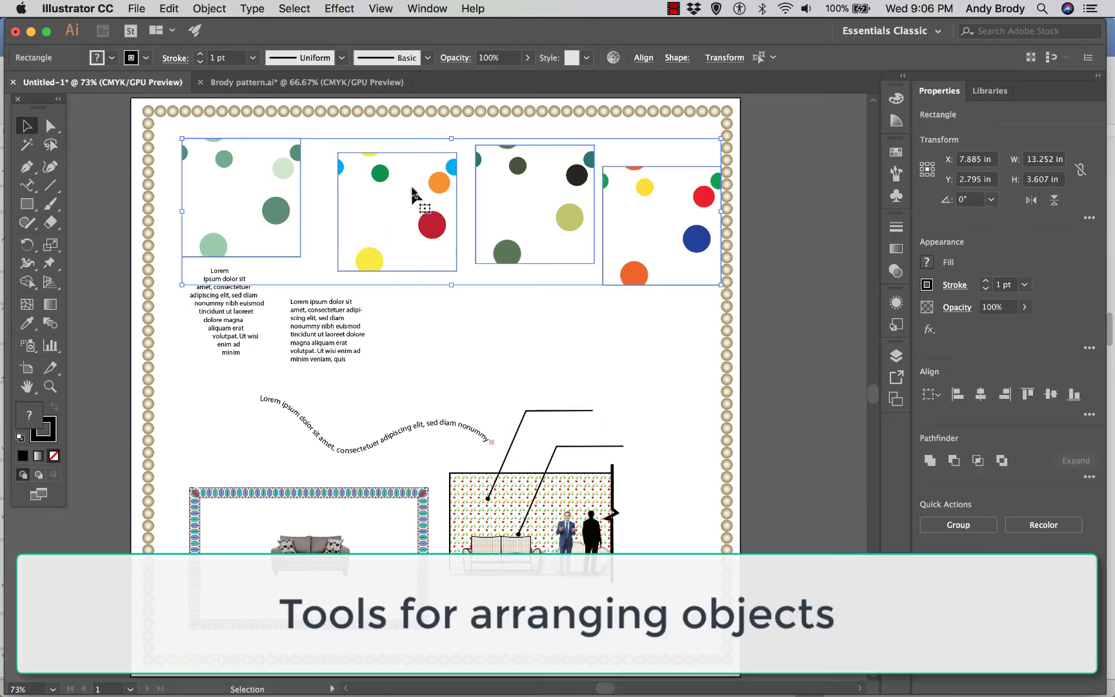
{"action": "left_click_drag", "start_coordinate": [417, 193], "coordinate": [406, 192]}
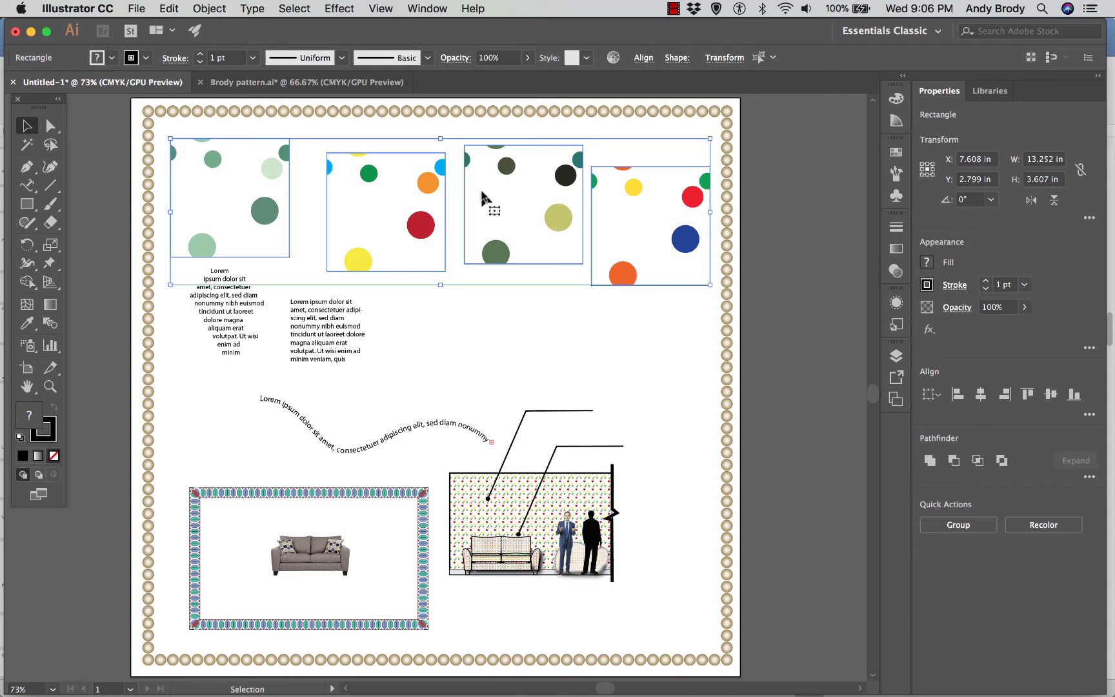
{"action": "left_click", "coordinate": [643, 58]}
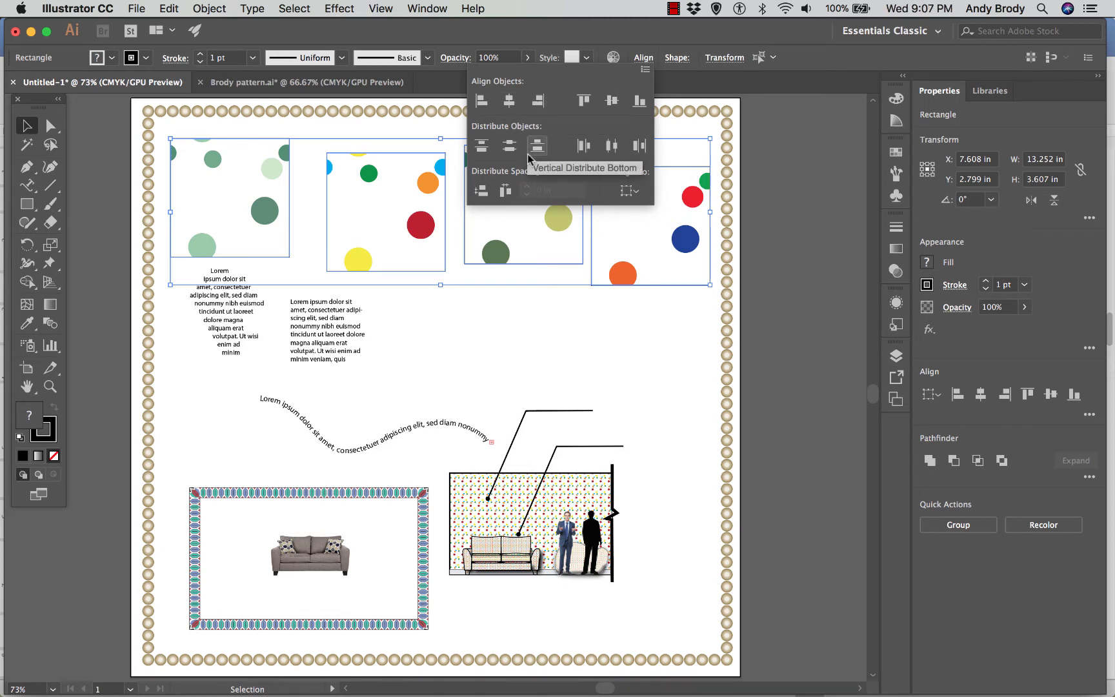
{"action": "left_click", "coordinate": [482, 150]}
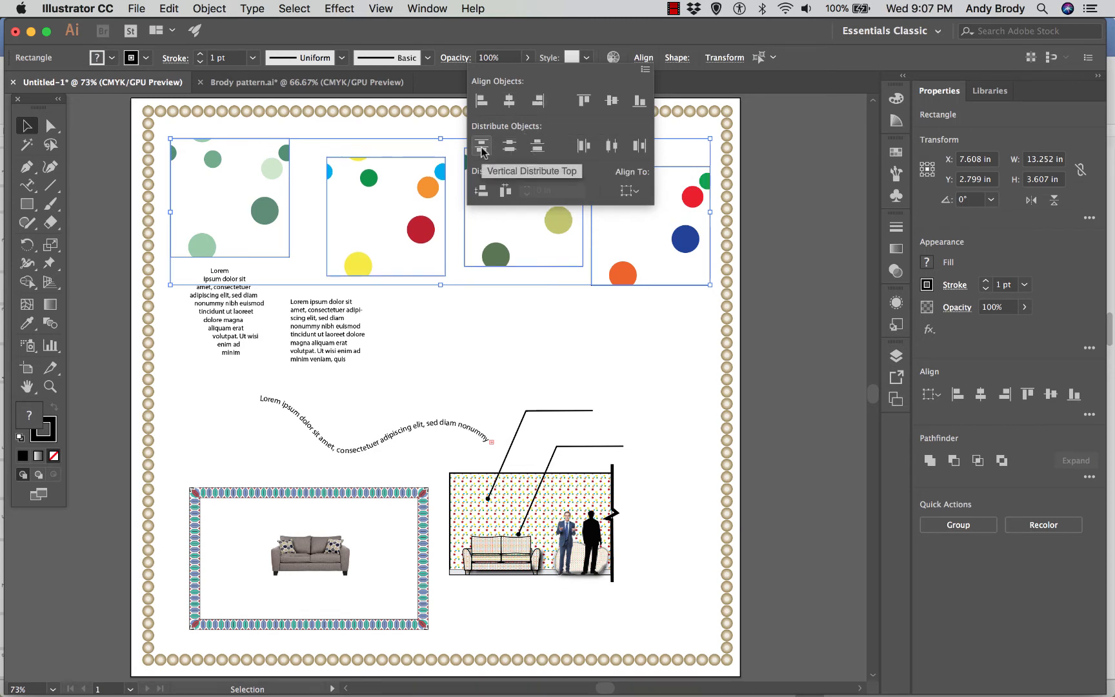
Align the four pattern squares along their top edges and distribute them horizontally by their right edges.
{"action": "left_click", "coordinate": [583, 103]}
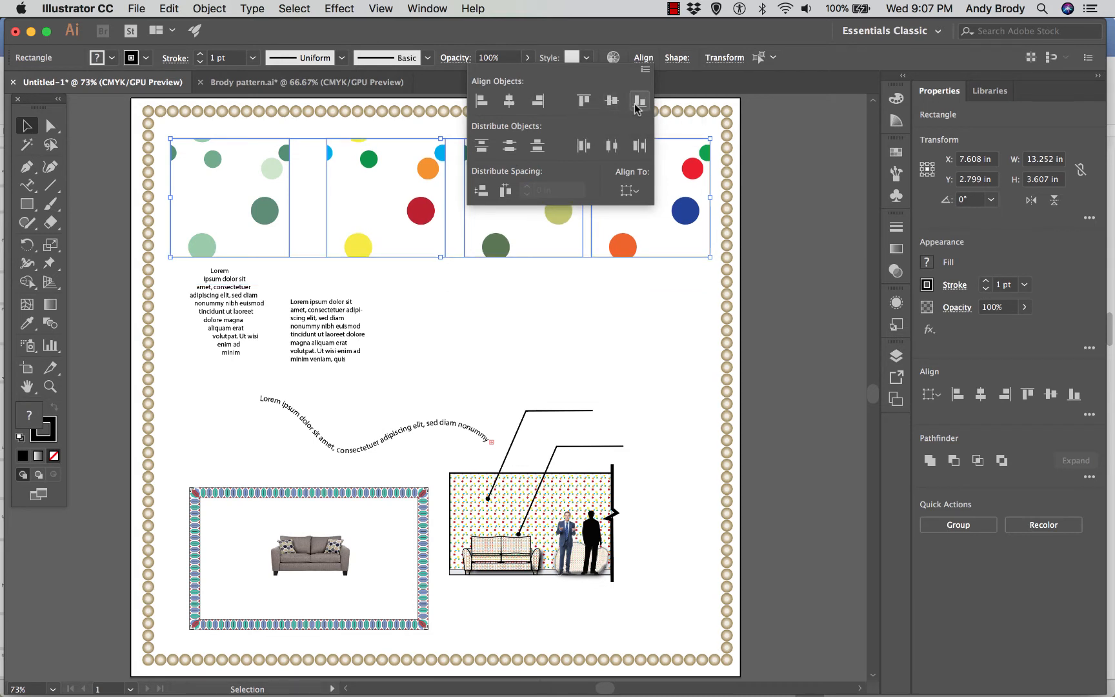
{"action": "left_click", "coordinate": [640, 147]}
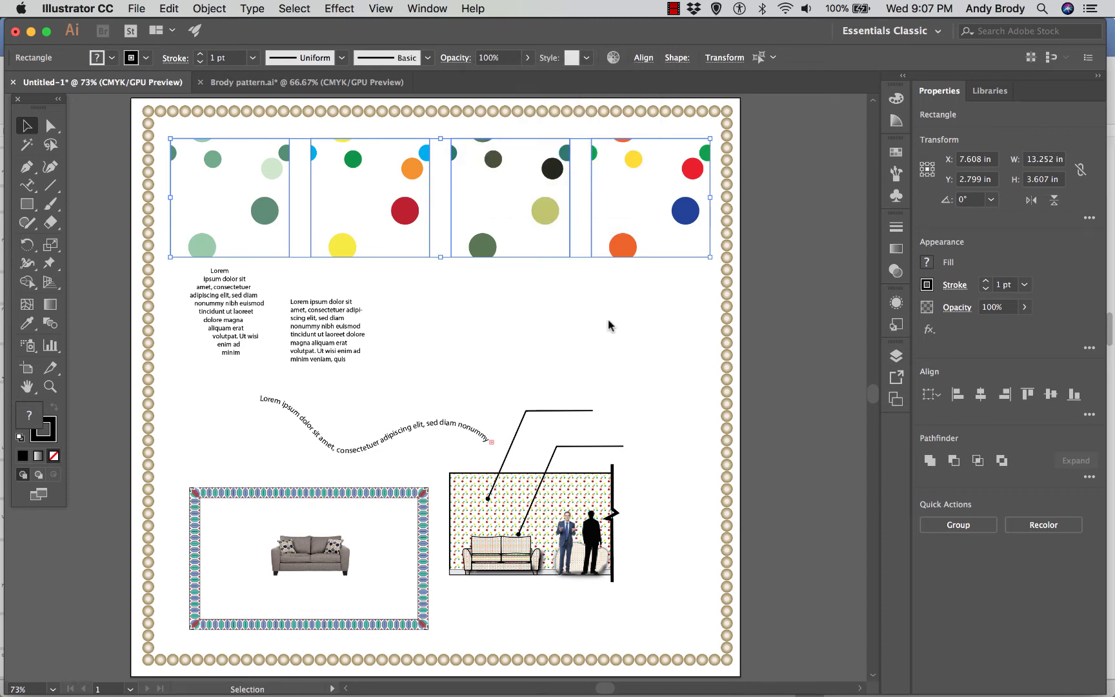
{"action": "left_click", "coordinate": [592, 301]}
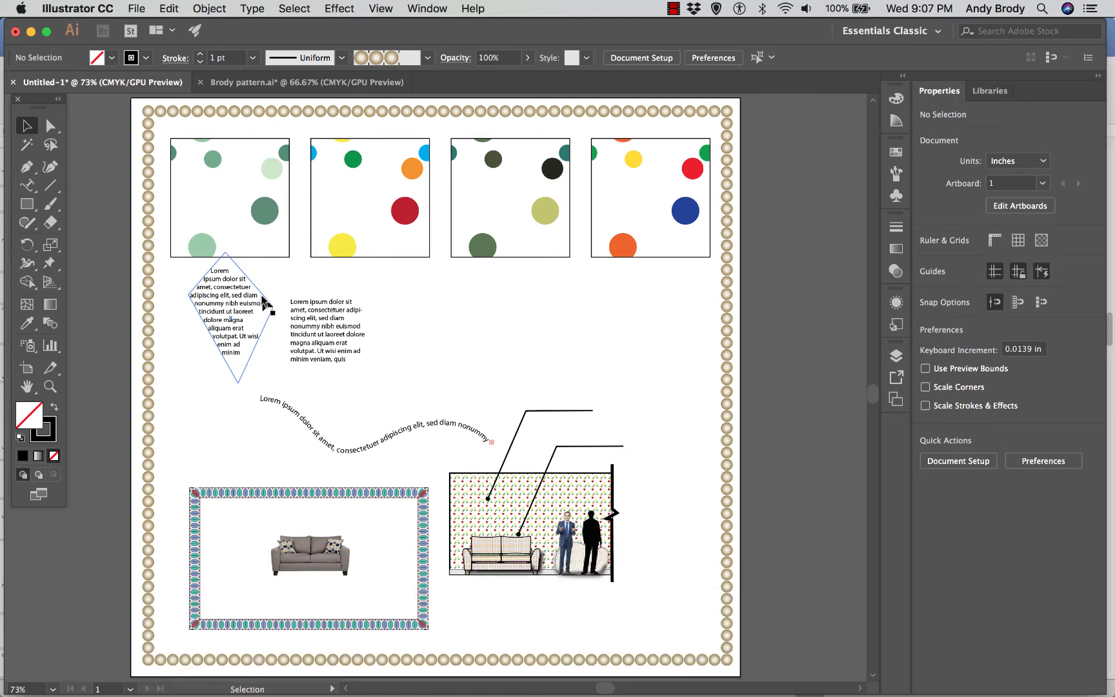
Move the rectangular text block right and down toward the third square, and lower the diamond-shaped text under the first square.
{"action": "left_click_drag", "start_coordinate": [329, 326], "coordinate": [429, 364]}
{"action": "left_click_drag", "start_coordinate": [229, 312], "coordinate": [223, 349]}
{"action": "left_click", "coordinate": [371, 250]}
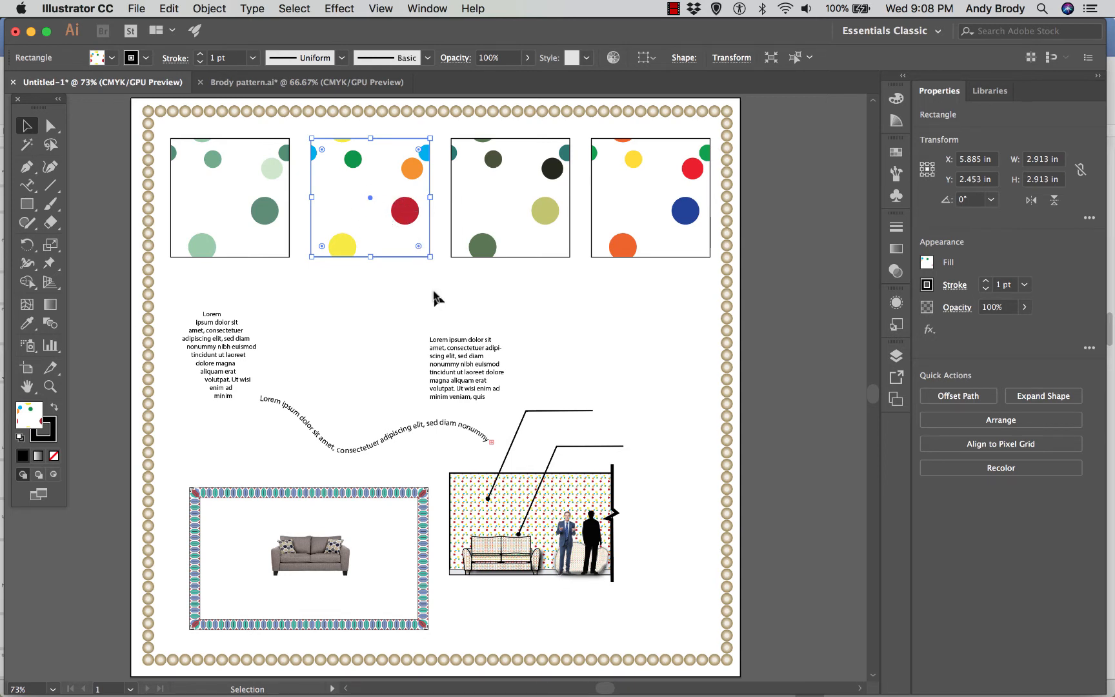
{"action": "key", "text": "a"}
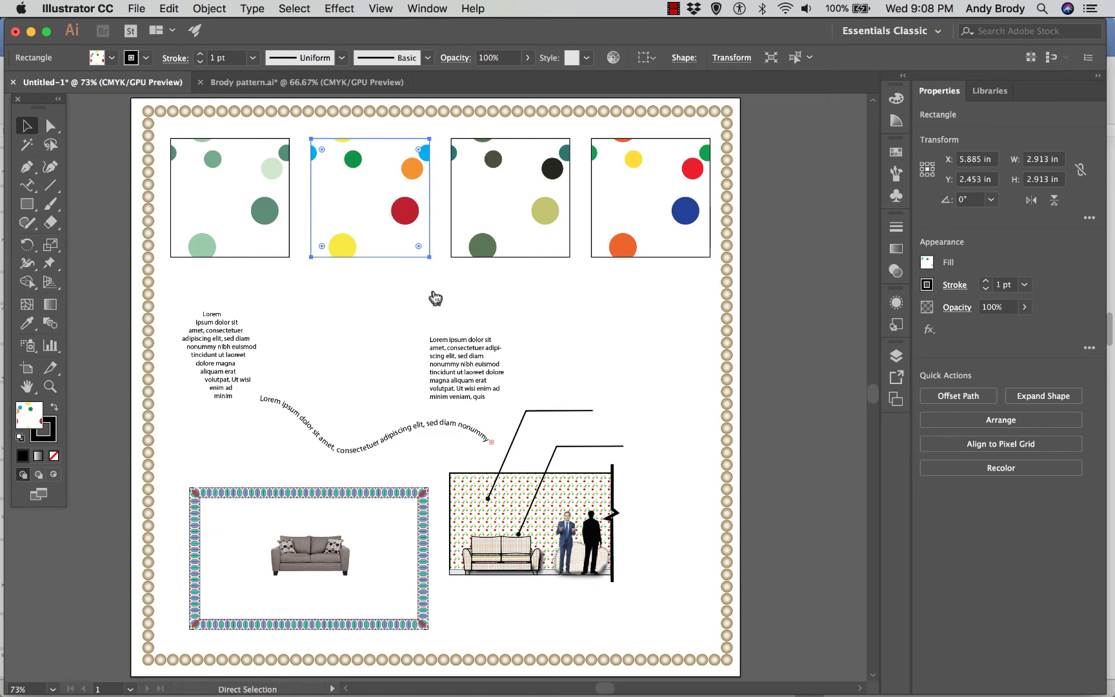
Switch to the browser and open the Color theory and tools course page.
{"action": "key", "text": "alt+super+2"}
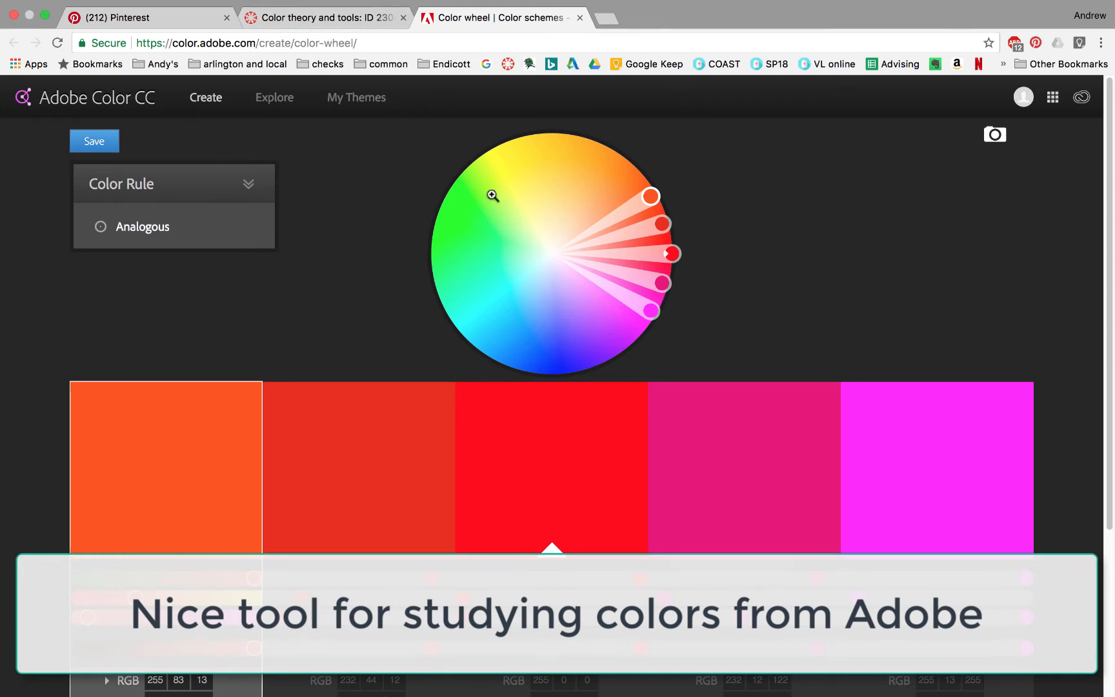
{"action": "left_click", "coordinate": [341, 23]}
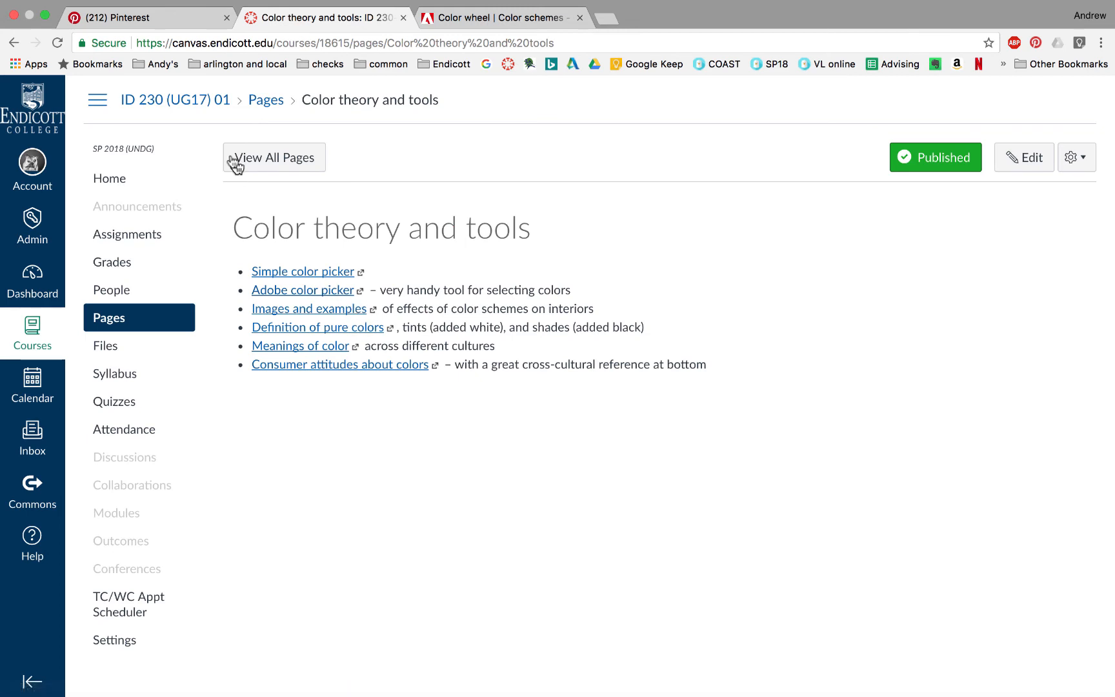
Go to the course's Useful web links page and open its Color theory and tools link.
{"action": "left_click", "coordinate": [114, 322]}
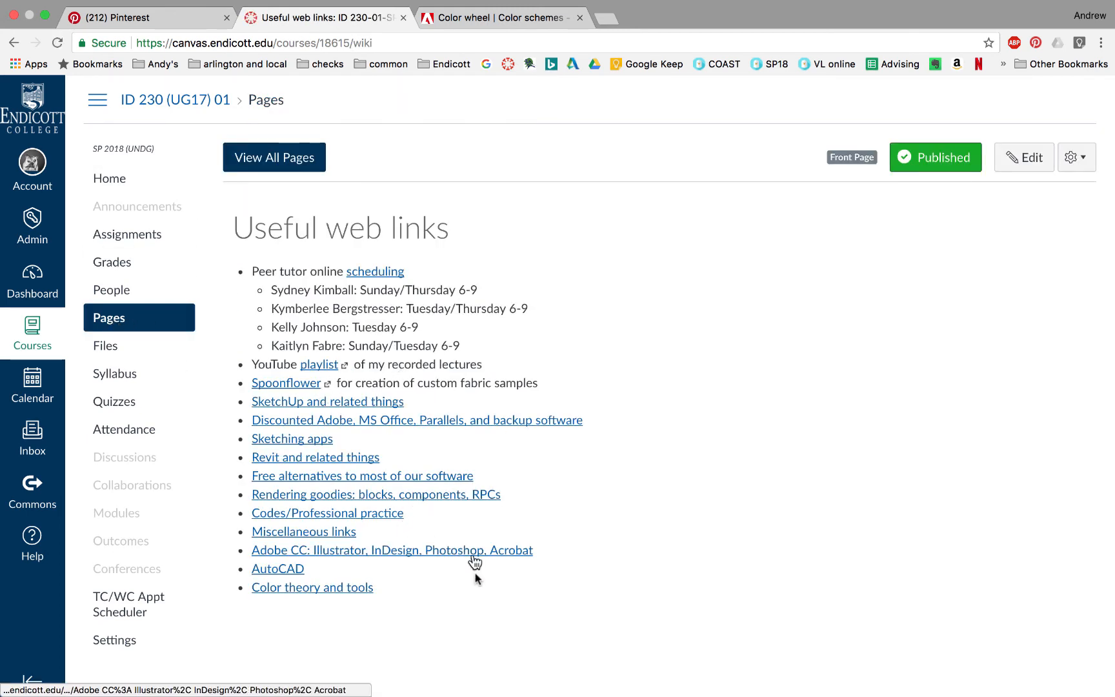
{"action": "key", "text": "alt+super+8"}
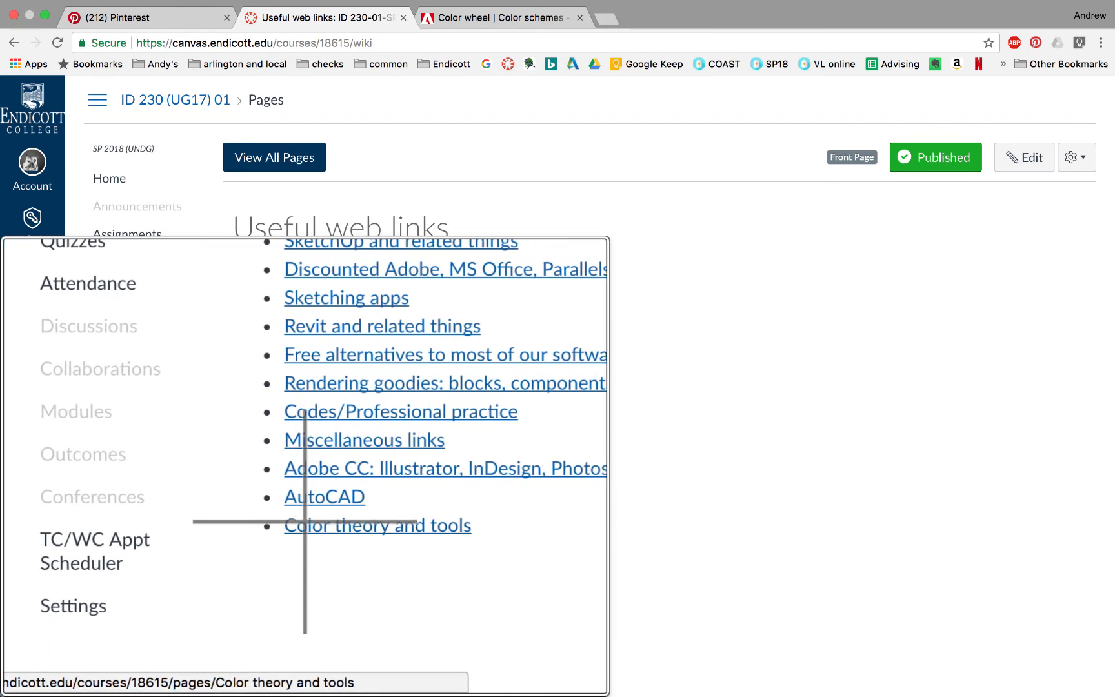
{"action": "key", "text": "alt+super+8"}
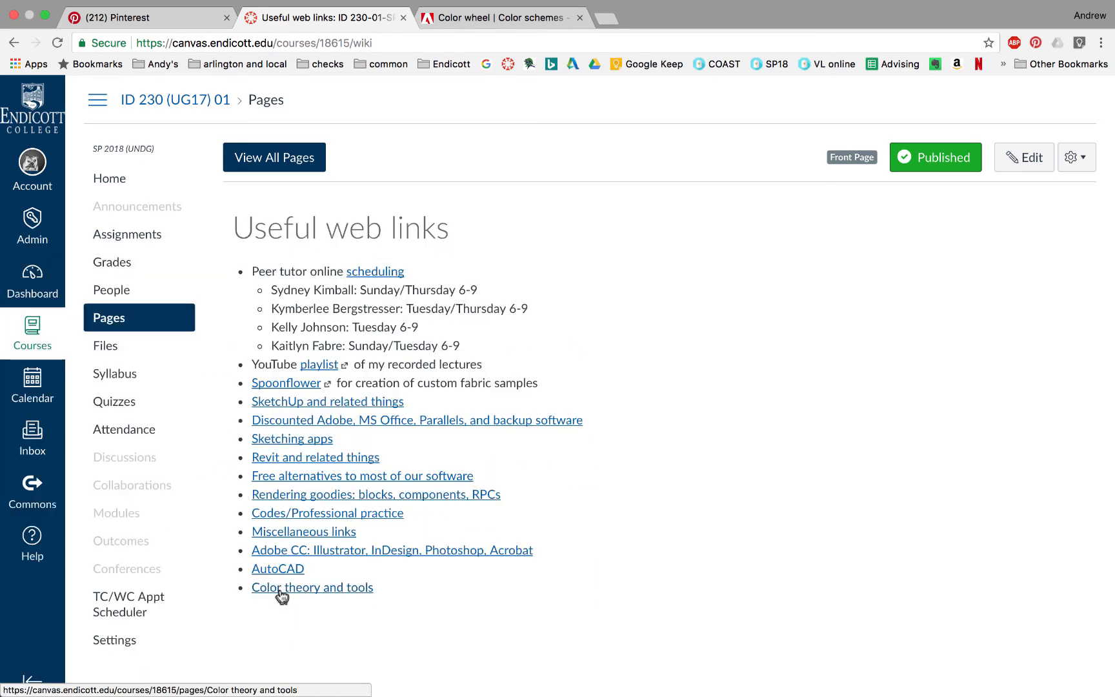
{"action": "left_click", "coordinate": [281, 590]}
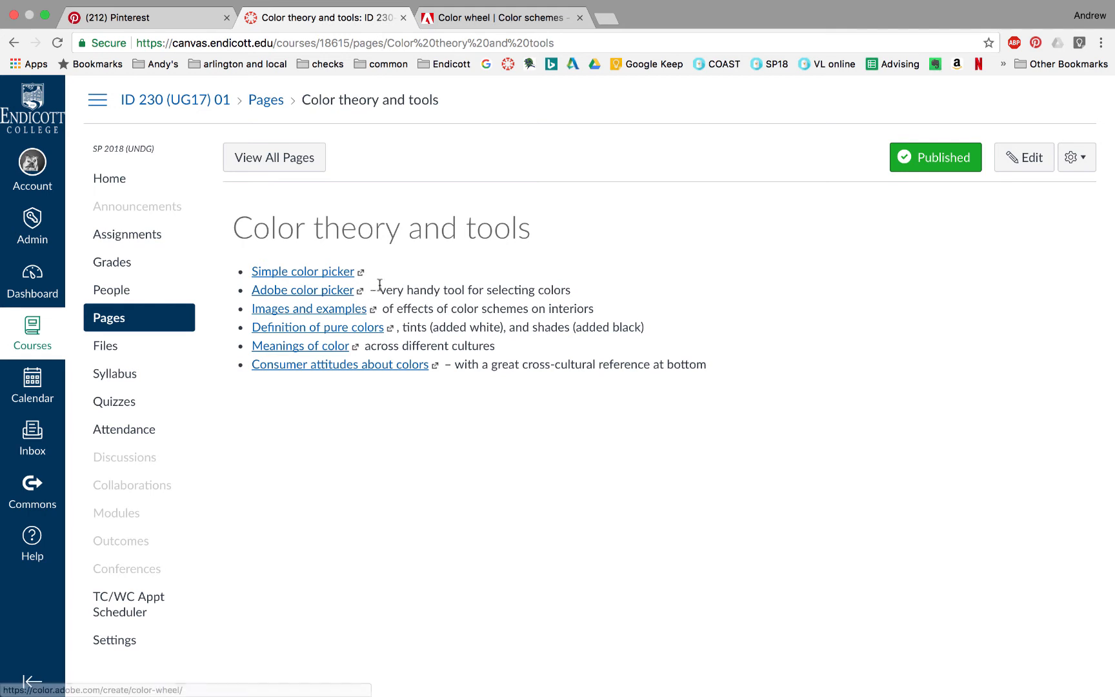
Switch to the Adobe Color wheel, preview the Monochromatic and Triad color rules, and examine the triad's color values.
{"action": "left_click", "coordinate": [510, 18]}
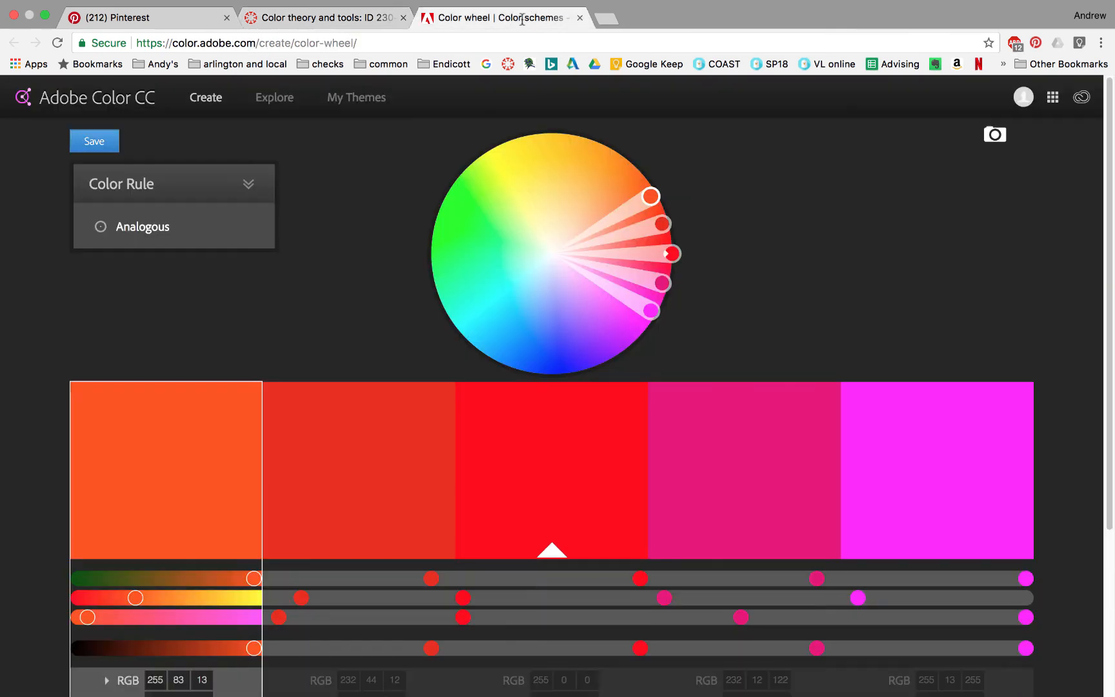
{"action": "mouse_move", "coordinate": [217, 229]}
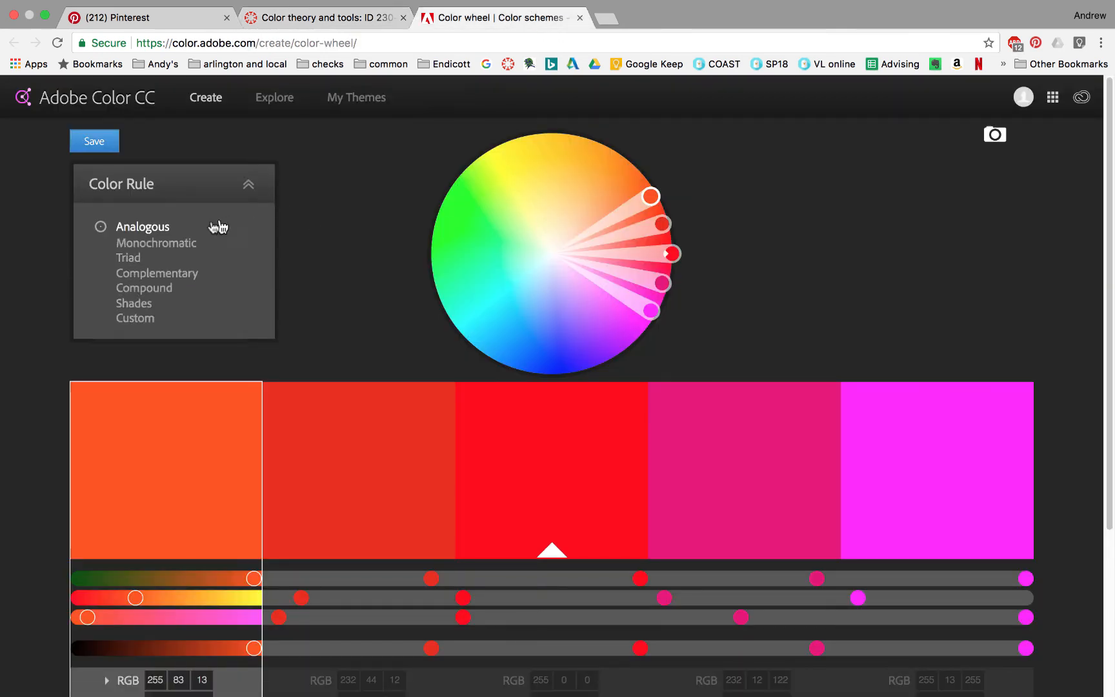
{"action": "left_click", "coordinate": [169, 249]}
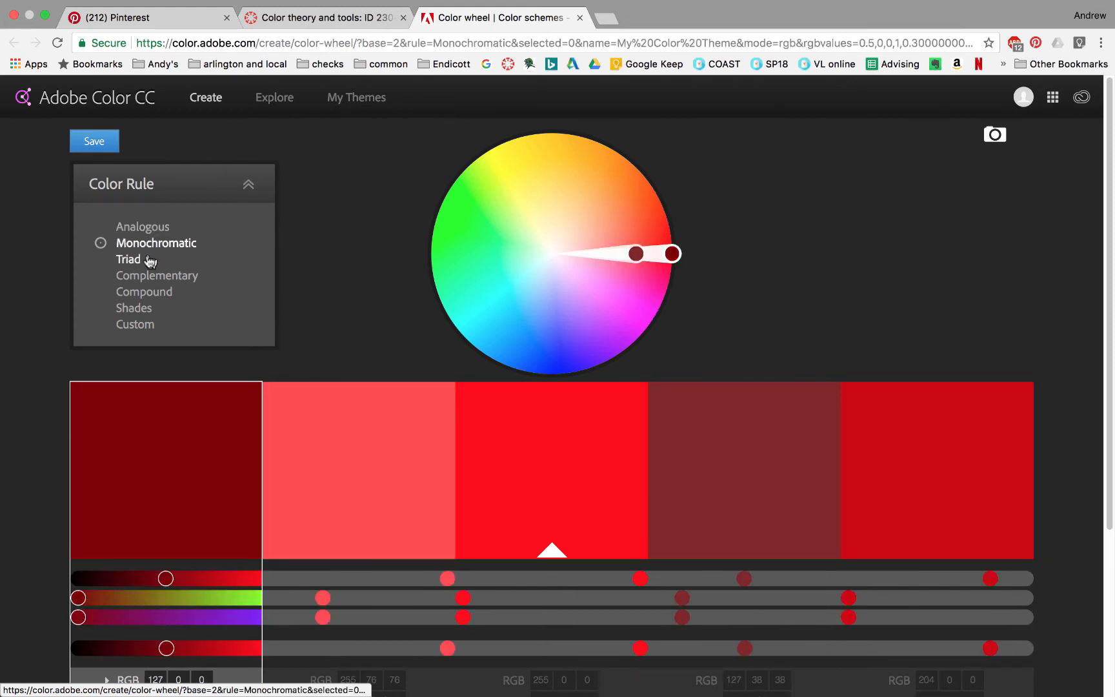
{"action": "left_click", "coordinate": [142, 260]}
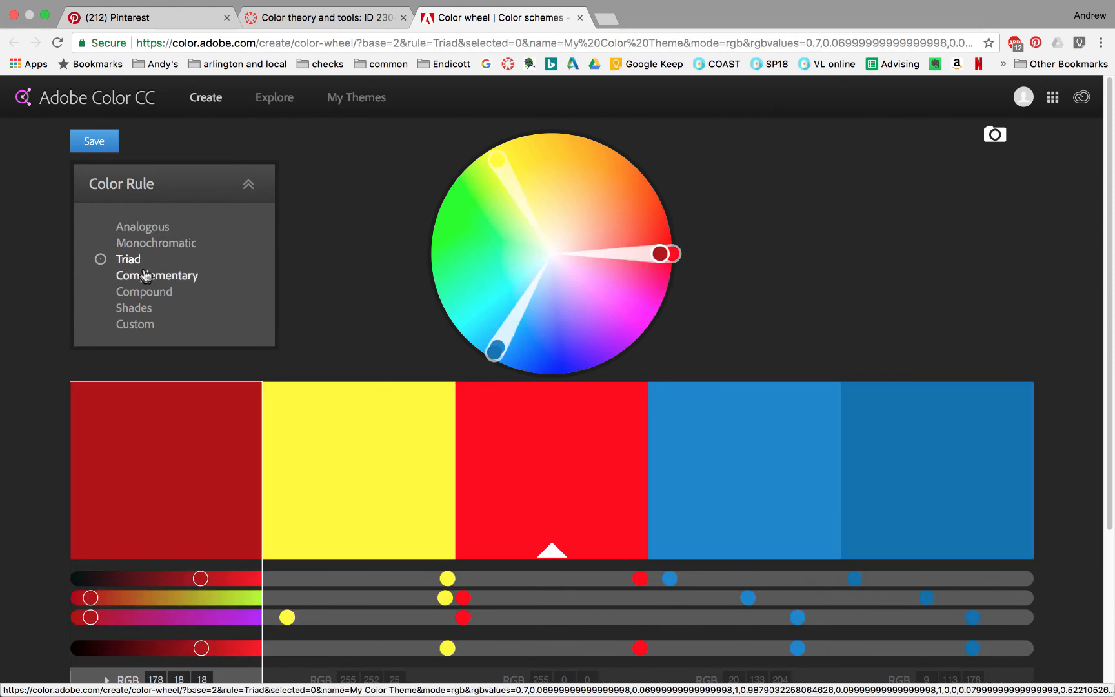
{"action": "scroll", "coordinate": [366, 340], "scroll_direction": "down", "scroll_amount": 1}
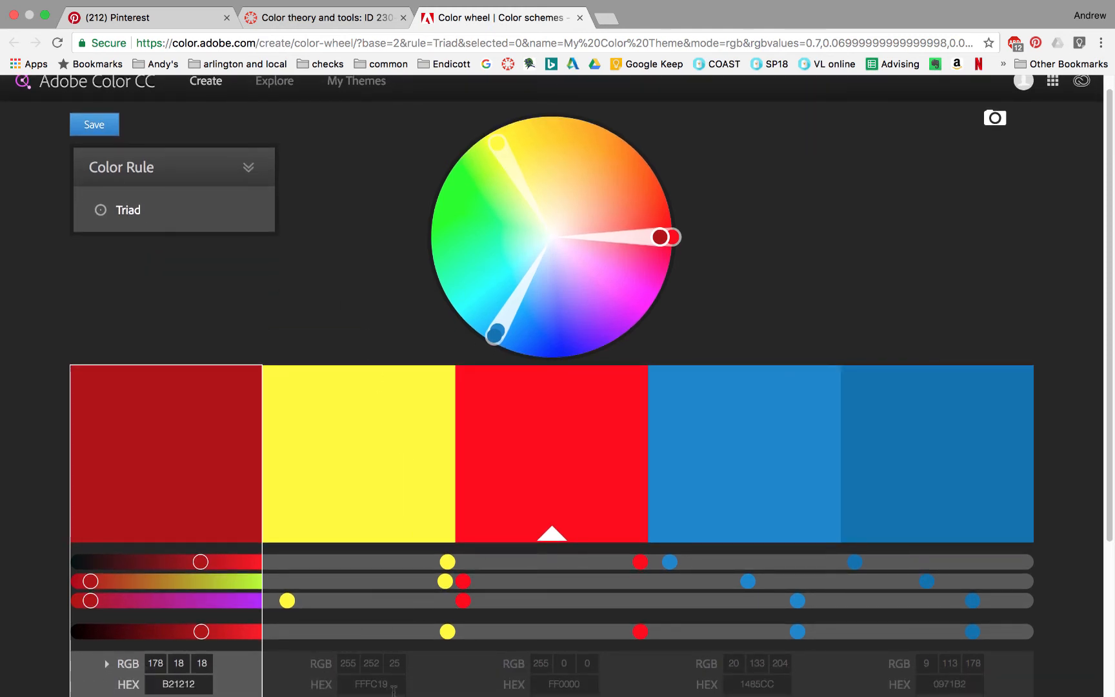
{"action": "scroll", "coordinate": [606, 681], "scroll_direction": "down", "scroll_amount": 1}
{"action": "scroll", "coordinate": [713, 685], "scroll_direction": "down", "scroll_amount": 3}
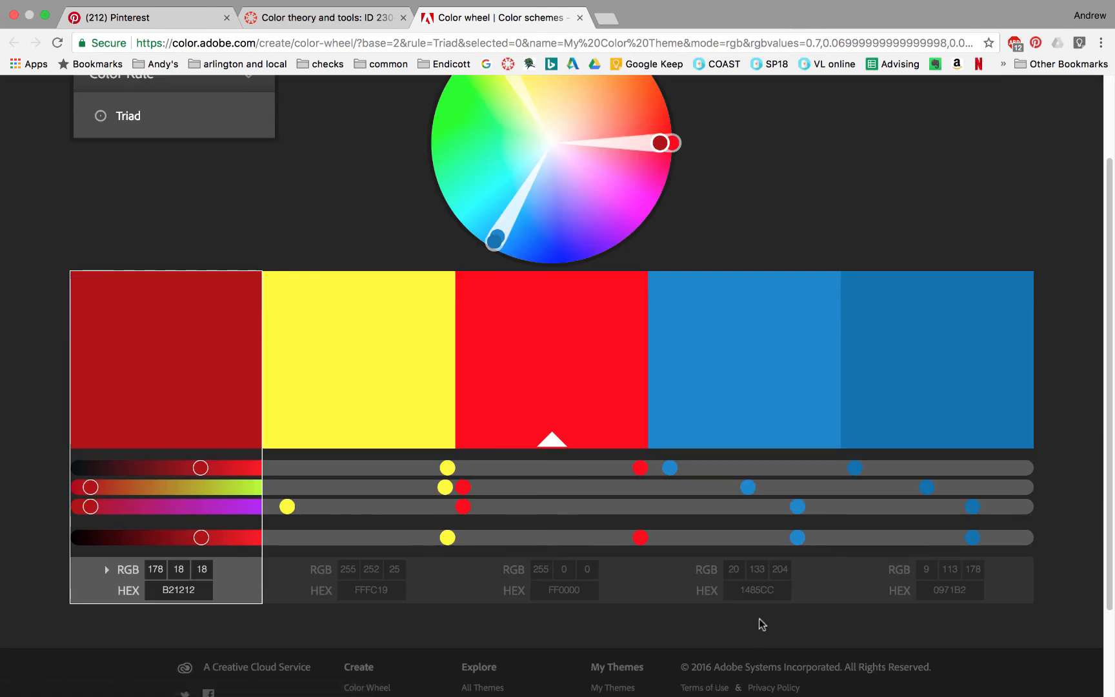
{"action": "scroll", "coordinate": [577, 520], "scroll_direction": "up", "scroll_amount": 4}
Preview the Complementary and Compound color rules on the color wheel.
{"action": "mouse_move", "coordinate": [105, 233]}
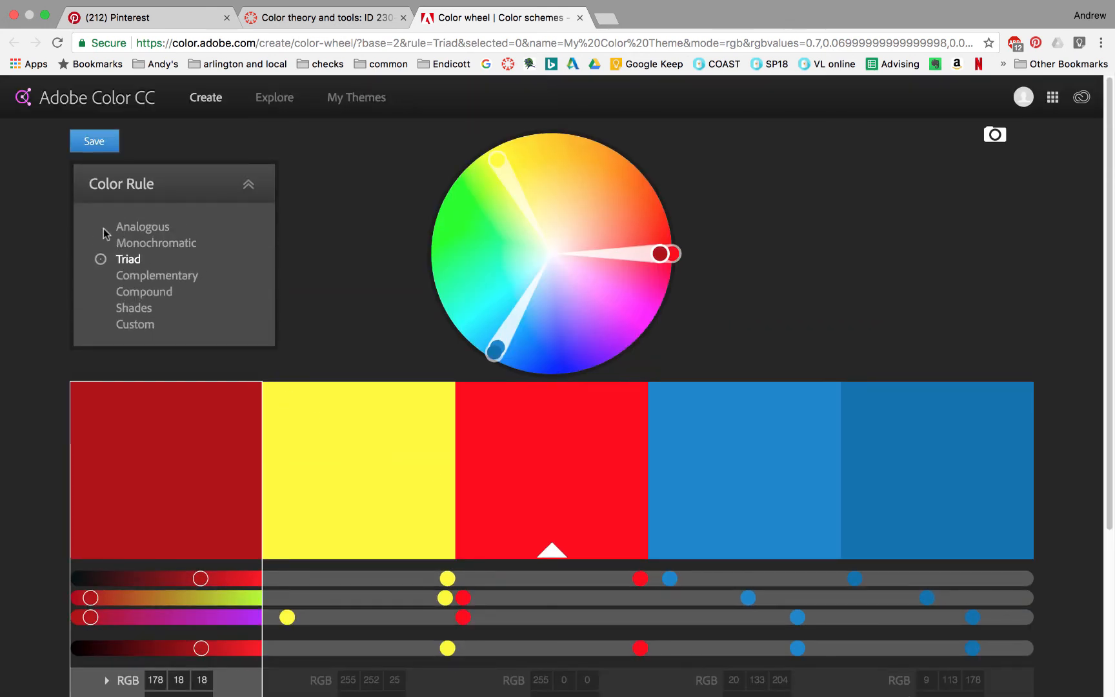
{"action": "left_click", "coordinate": [133, 279]}
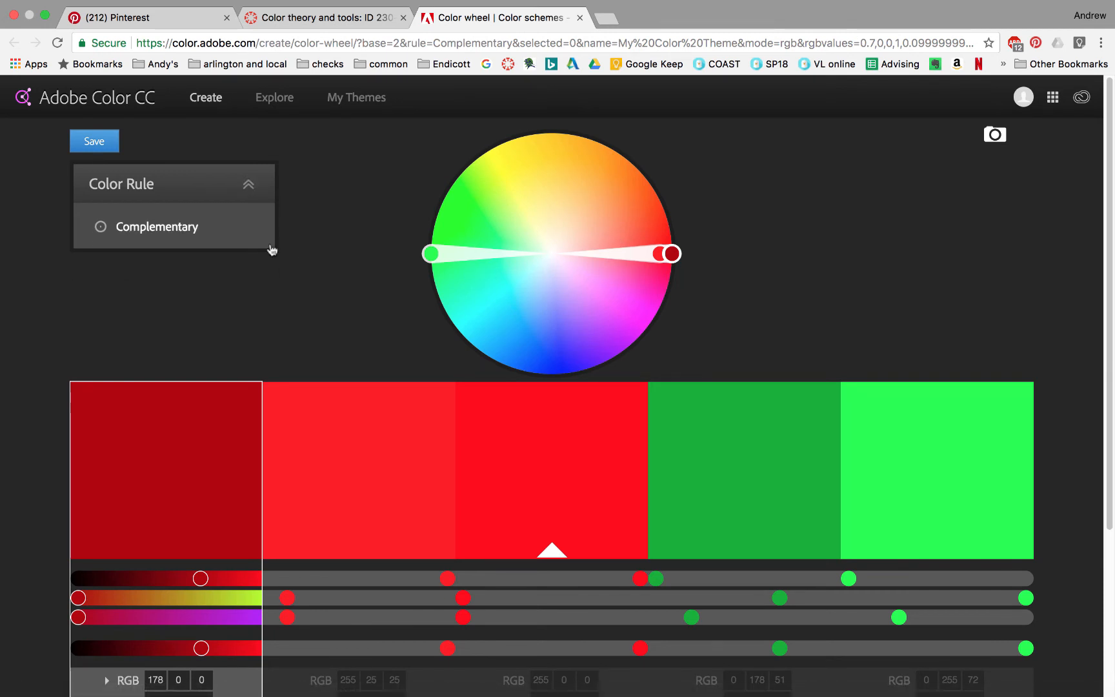
{"action": "left_click", "coordinate": [128, 293]}
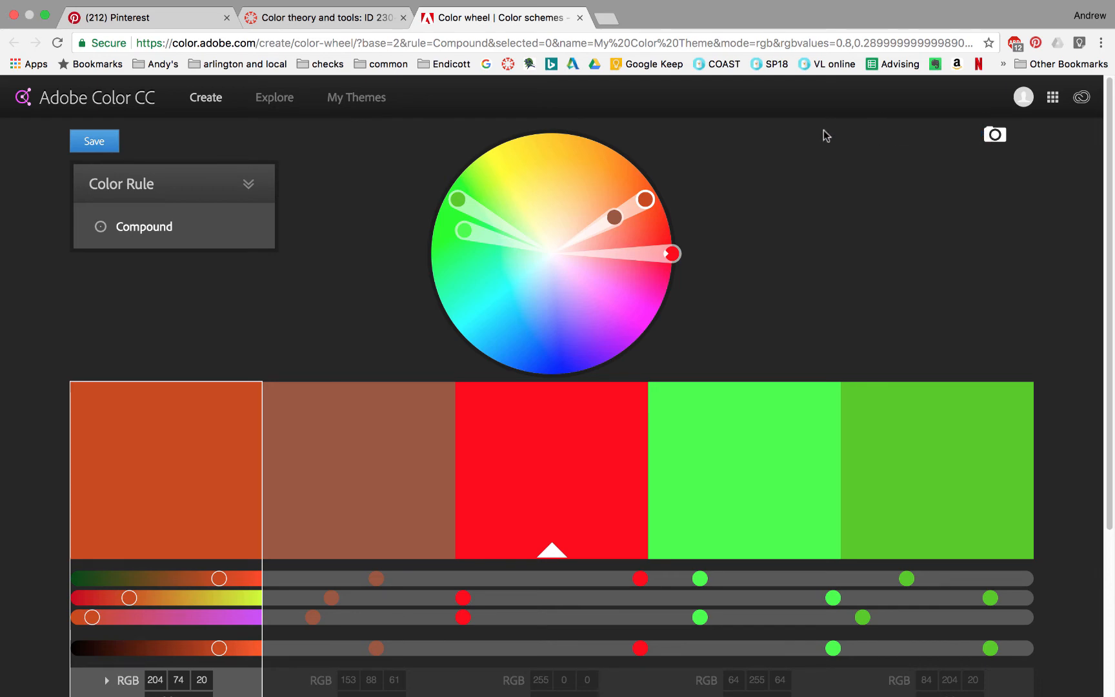
Switch to Illustrator, open Asset Export, and review the scale and format choices, keeping Resolution and PNG.
{"action": "key", "text": "ctrl+Left"}
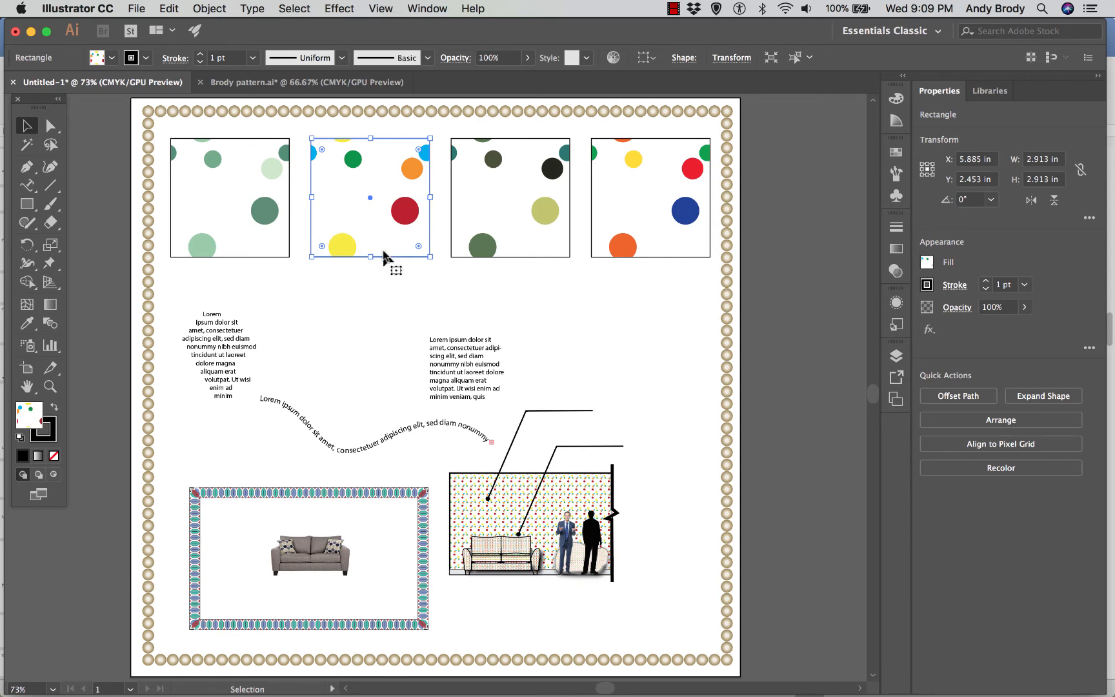
{"action": "left_click", "coordinate": [894, 381]}
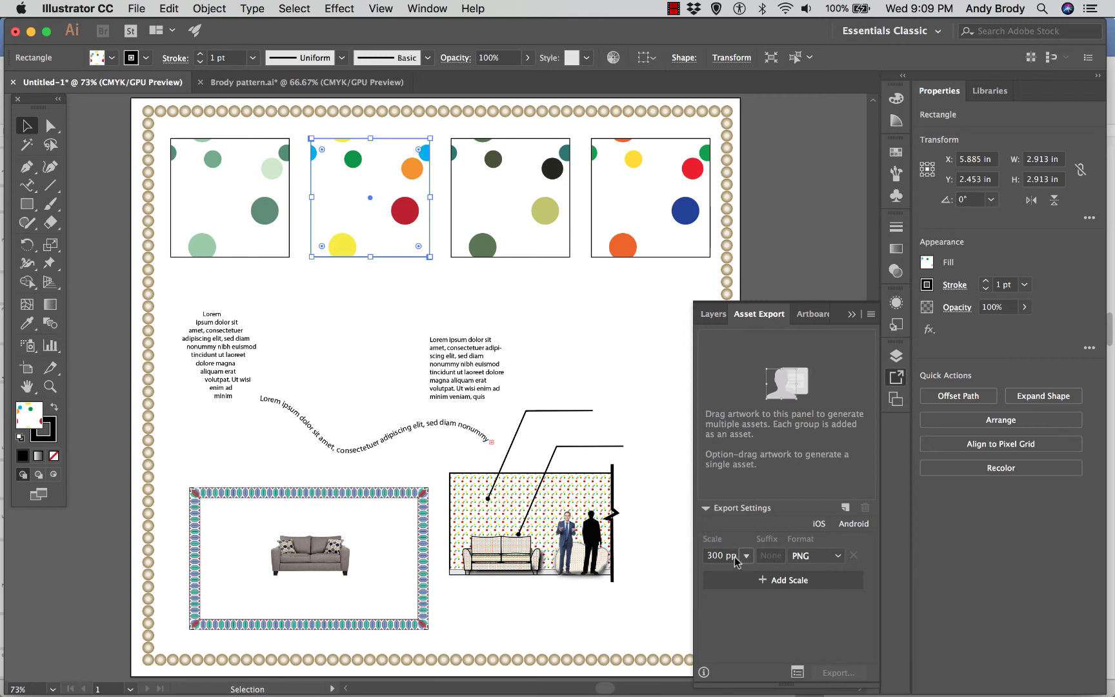
{"action": "left_click", "coordinate": [746, 556]}
{"action": "left_click", "coordinate": [747, 560]}
{"action": "left_click", "coordinate": [745, 557]}
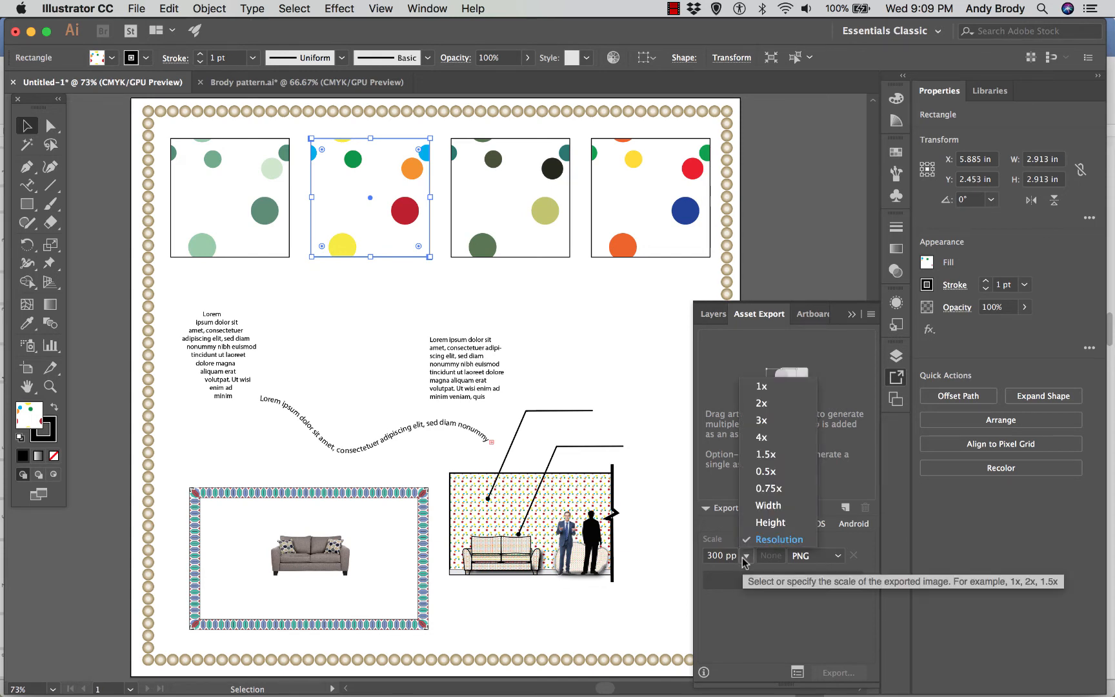
{"action": "left_click", "coordinate": [744, 559]}
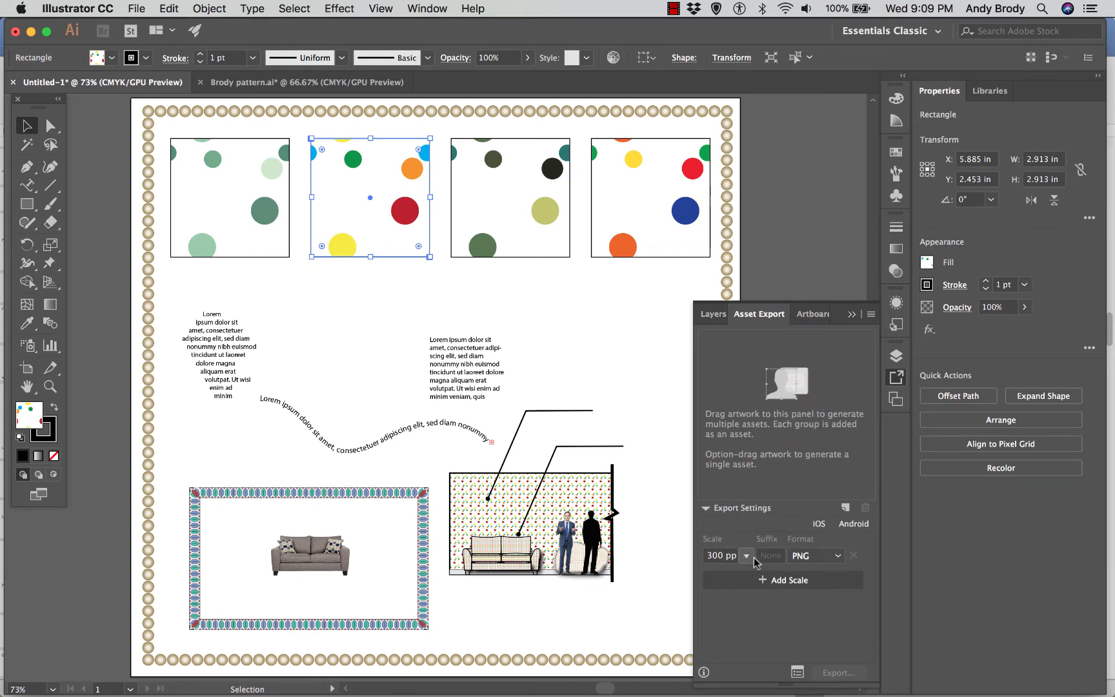
{"action": "left_click", "coordinate": [814, 560]}
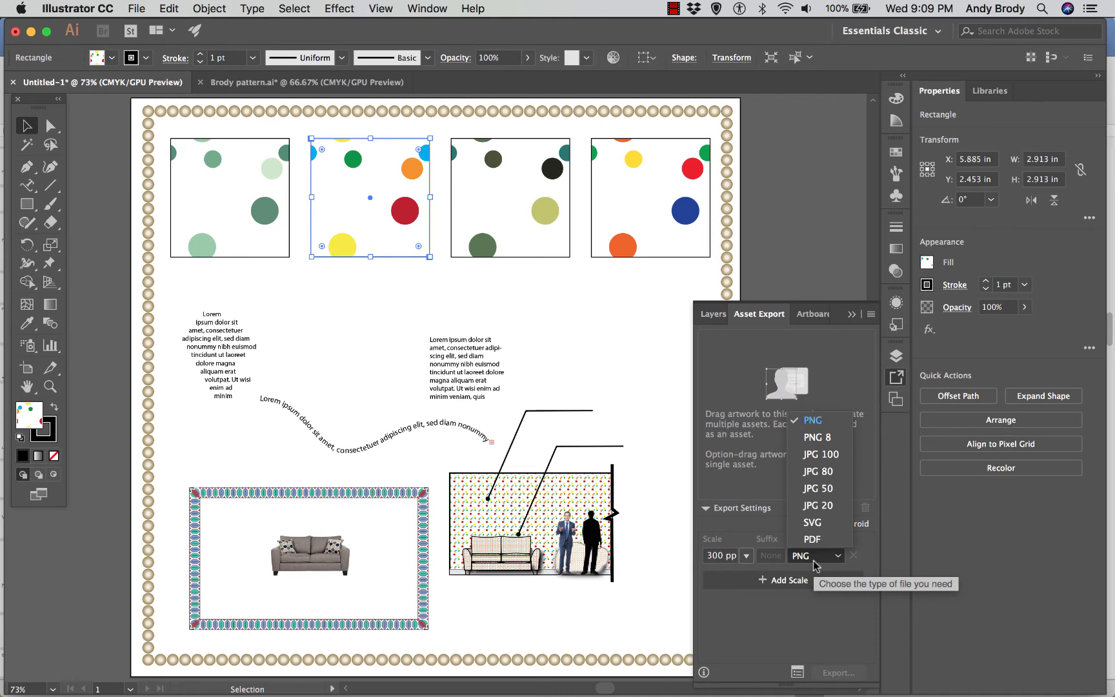
{"action": "left_click", "coordinate": [814, 563]}
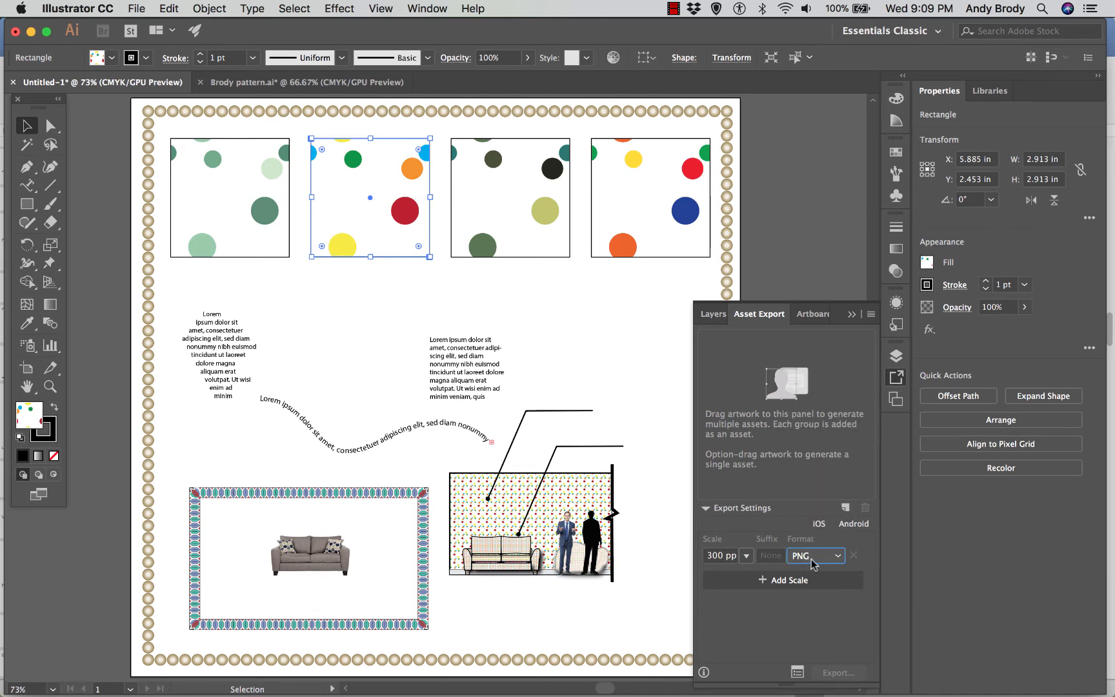
Add the selected multicolored pattern square as an export asset, open the export destination chooser, and dismiss it.
{"action": "left_click", "coordinate": [844, 509]}
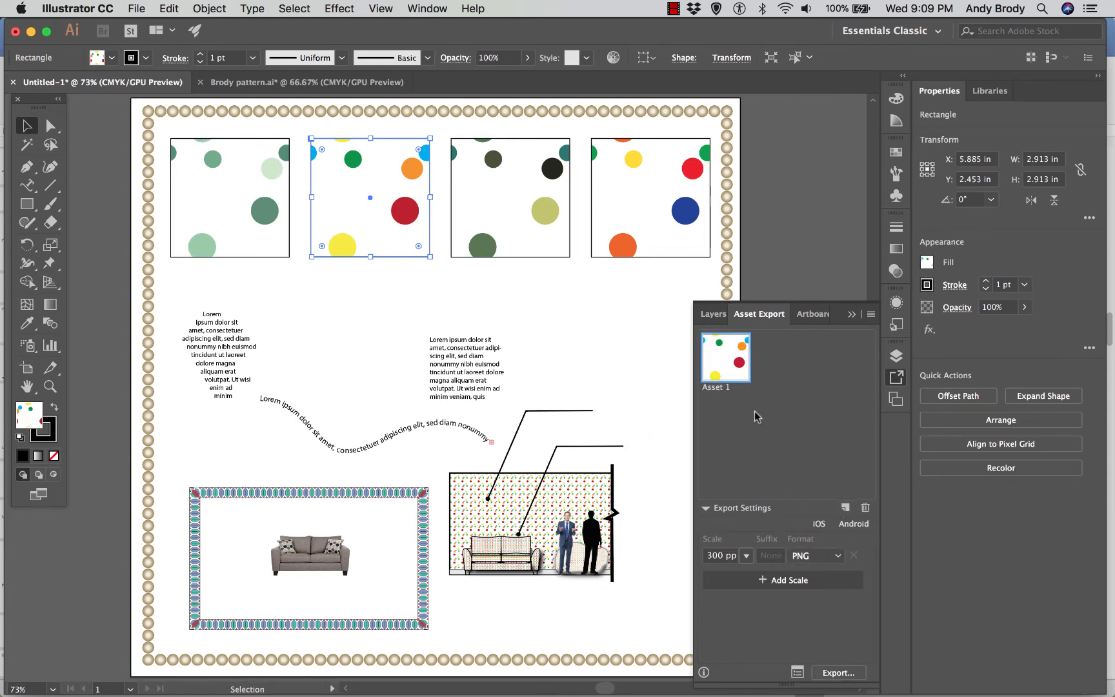
{"action": "left_click", "coordinate": [833, 671]}
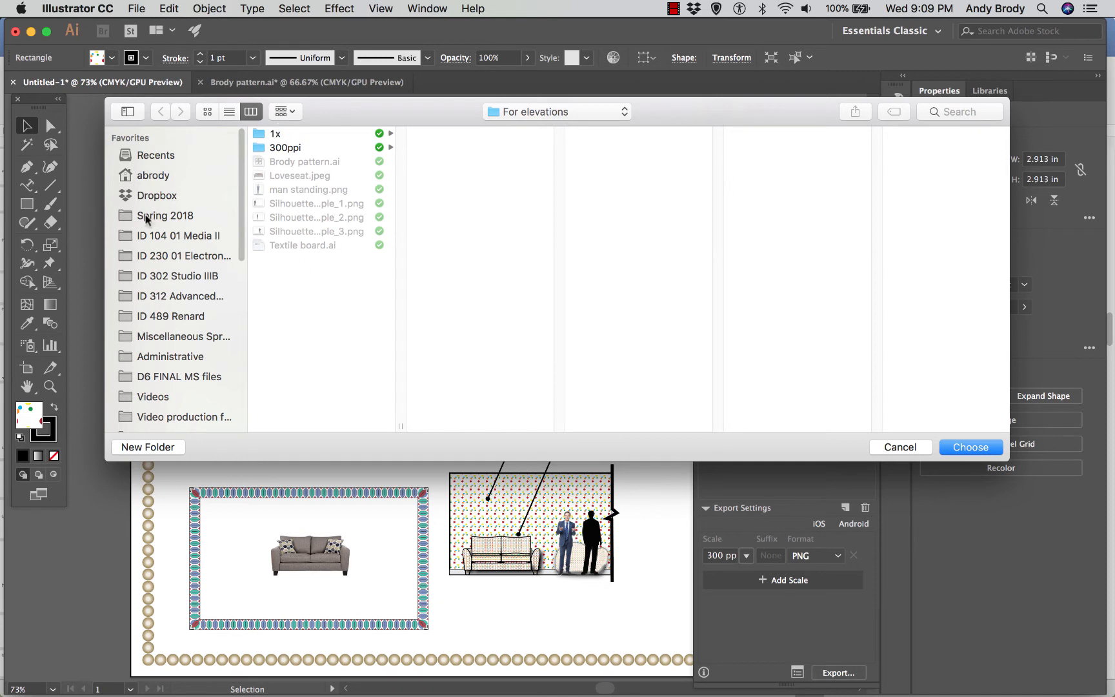
{"action": "mouse_move", "coordinate": [239, 258]}
{"action": "left_mouse_down"}
{"action": "mouse_move", "coordinate": [239, 296]}
{"action": "mouse_move", "coordinate": [240, 258]}
{"action": "left_mouse_up"}
{"action": "left_click", "coordinate": [898, 447]}
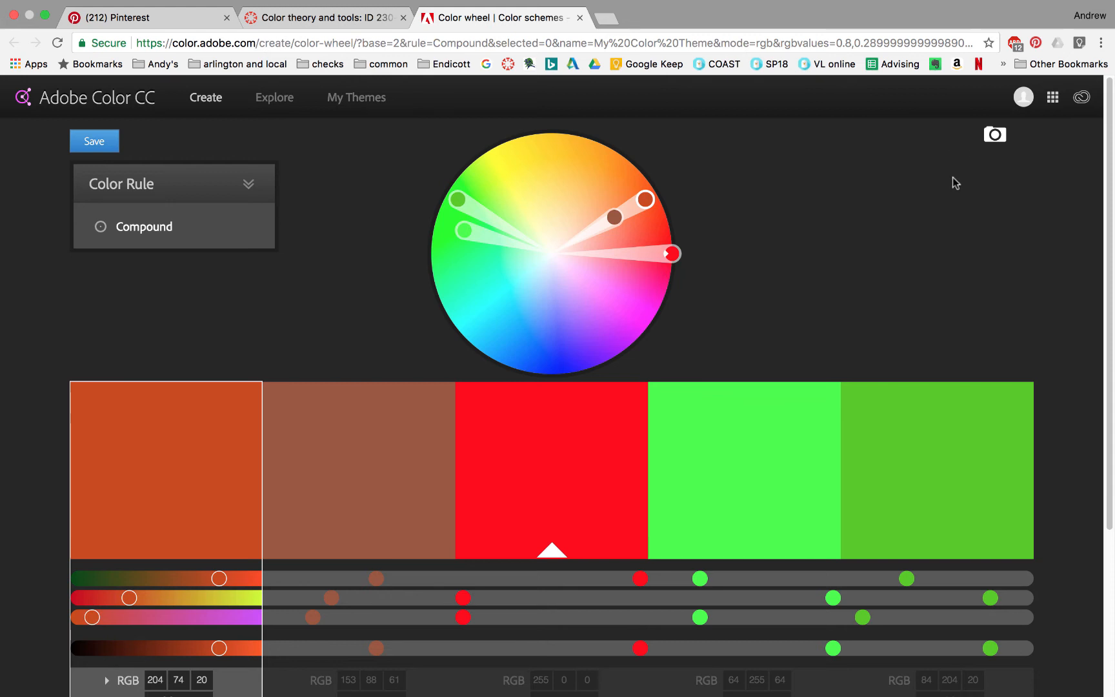
Switch to Adobe Color, load Asset 1.png from the 300ppi folder to extract its colors, and keep the Colorful mood.
{"action": "left_click", "coordinate": [995, 137]}
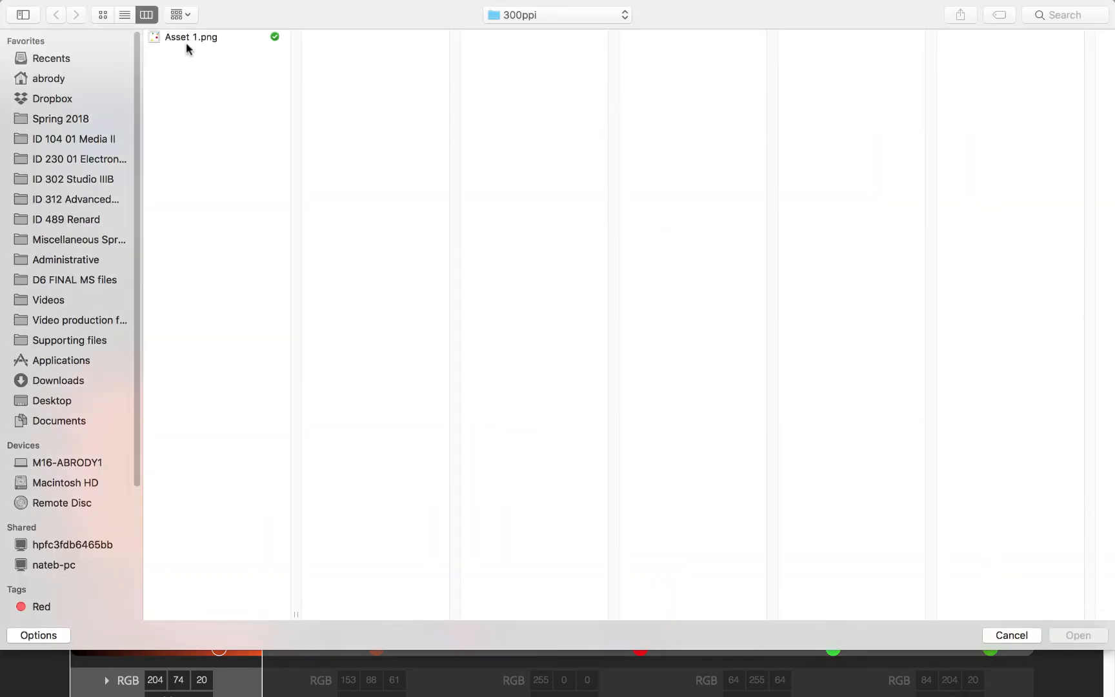
{"action": "left_click", "coordinate": [181, 39]}
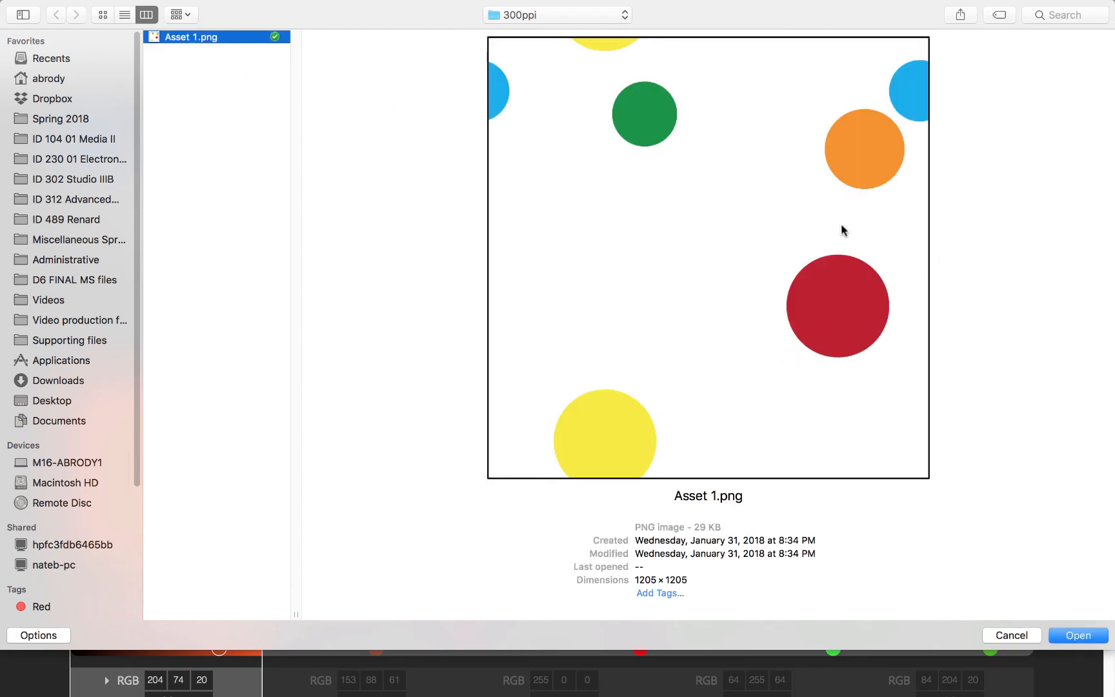
{"action": "left_click", "coordinate": [1081, 637]}
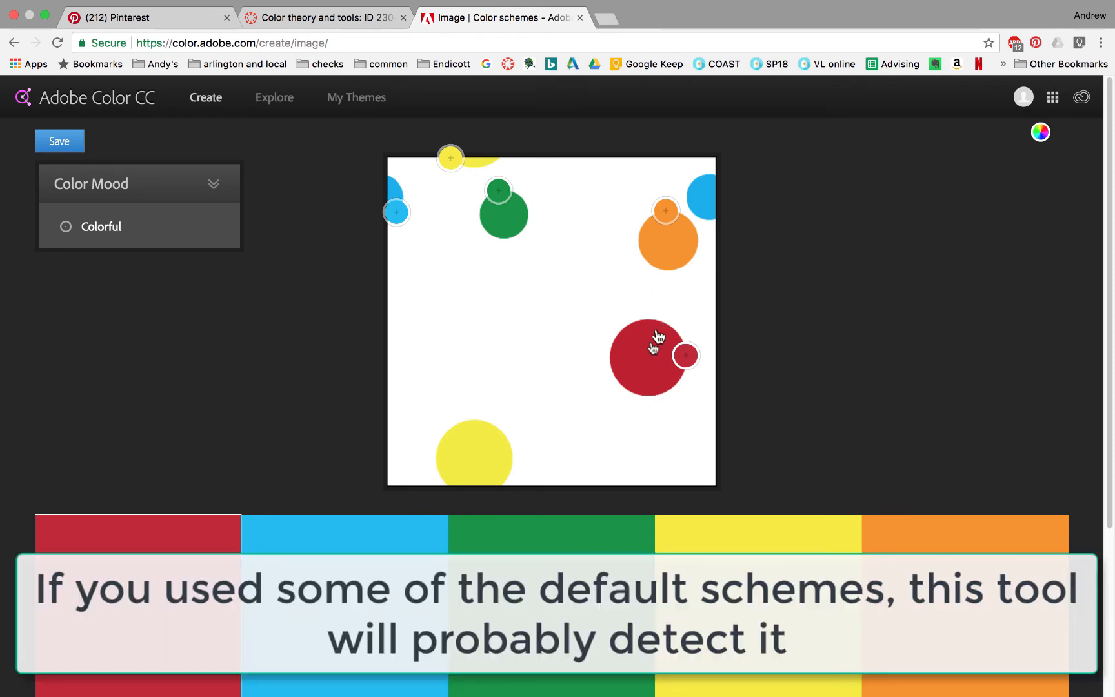
{"action": "left_click", "coordinate": [184, 244]}
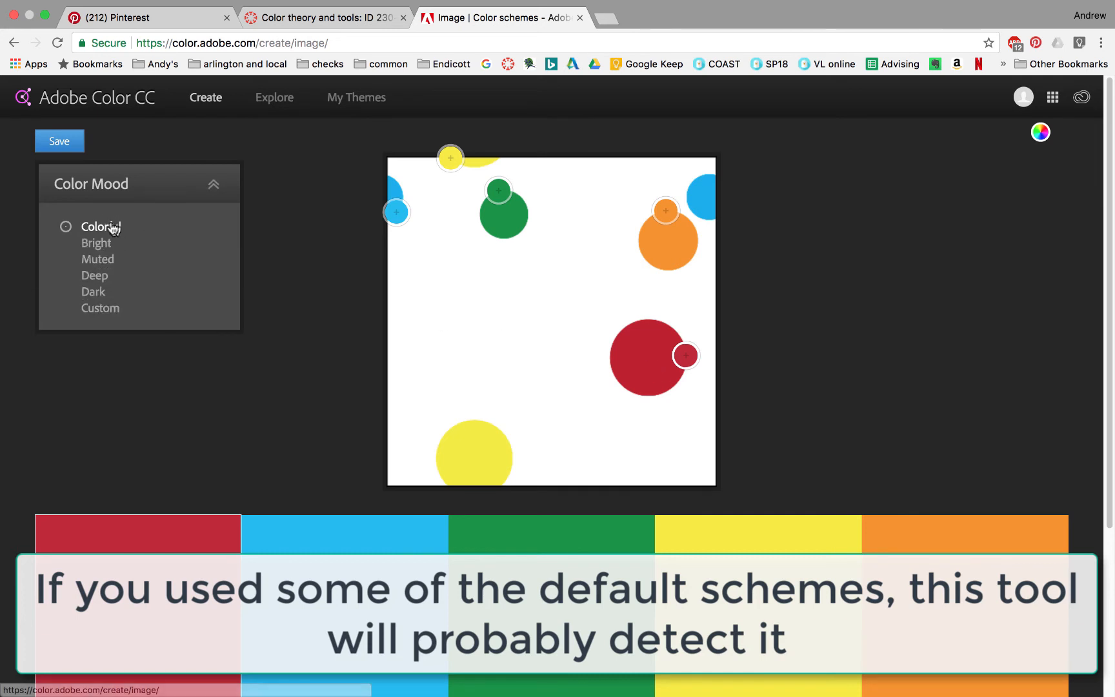
{"action": "left_click", "coordinate": [179, 224]}
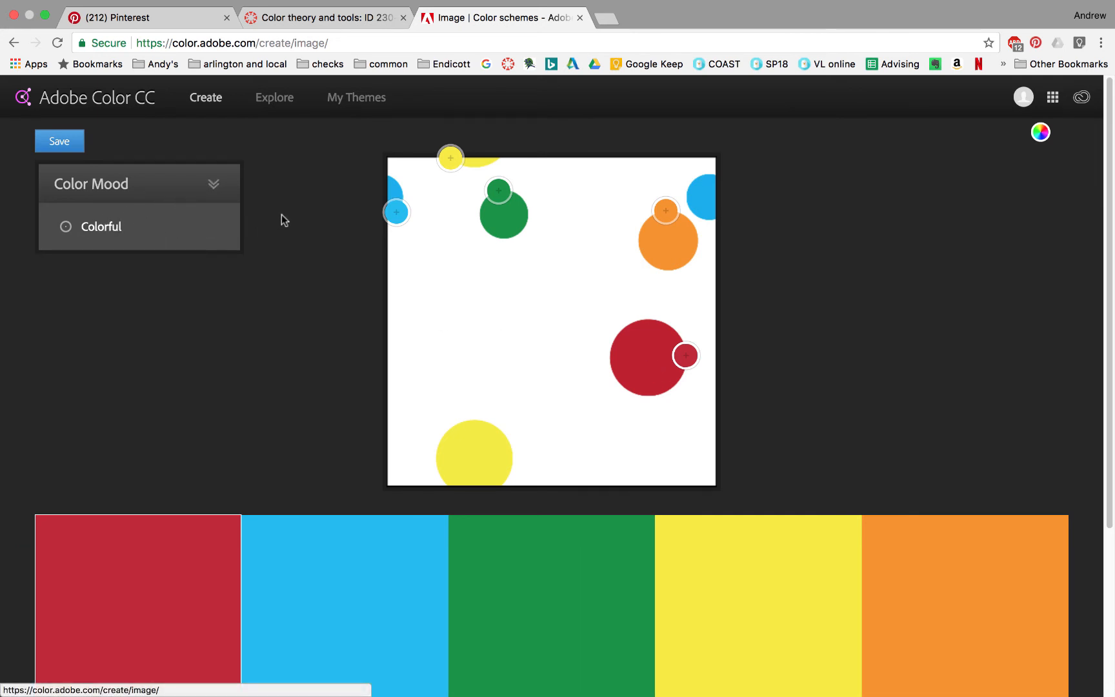
Display the colors extracted from the image on the color wheel and examine their positions and values.
{"action": "left_click", "coordinate": [1041, 133]}
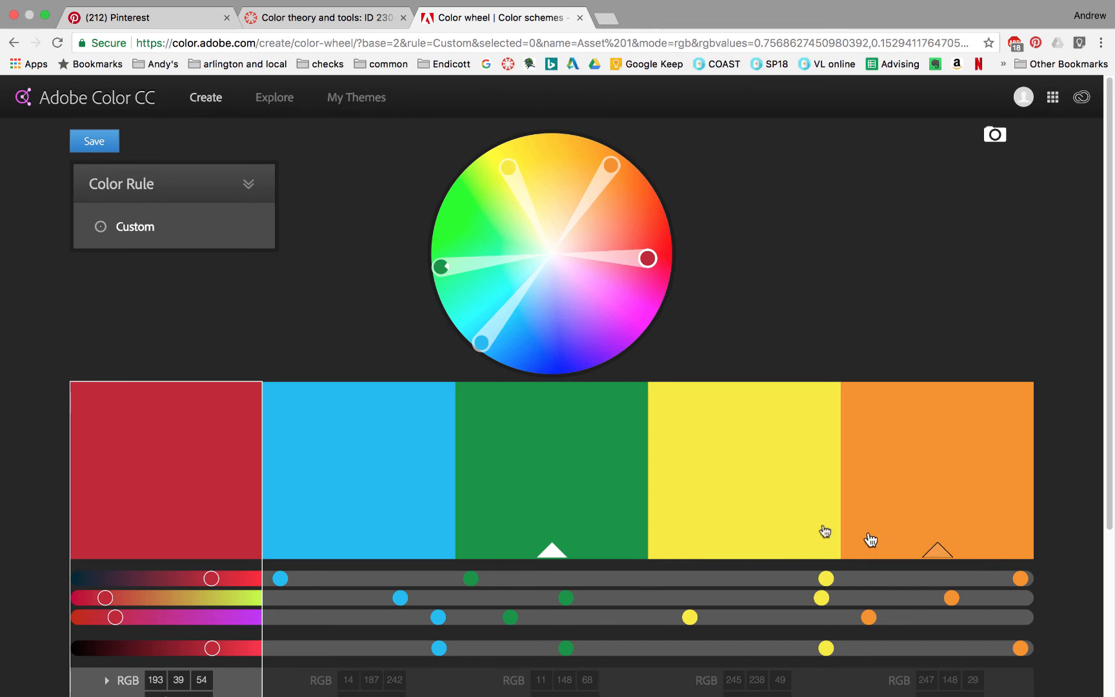
{"action": "scroll", "coordinate": [372, 328], "scroll_direction": "down", "scroll_amount": 1}
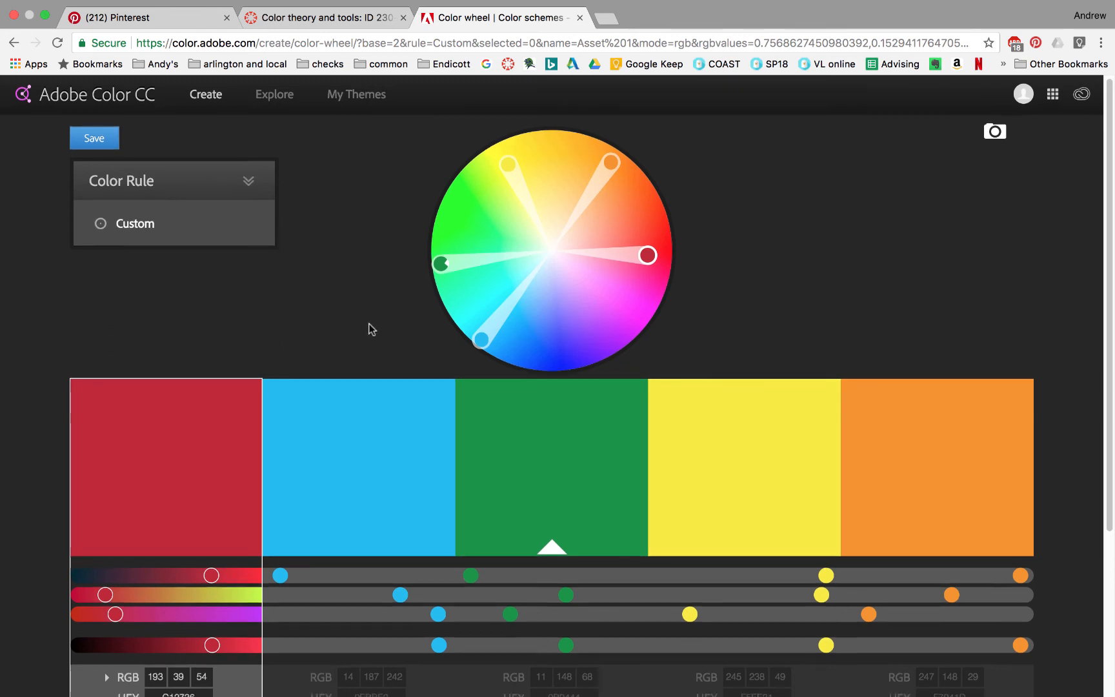
{"action": "scroll", "coordinate": [372, 329], "scroll_direction": "down", "scroll_amount": 3}
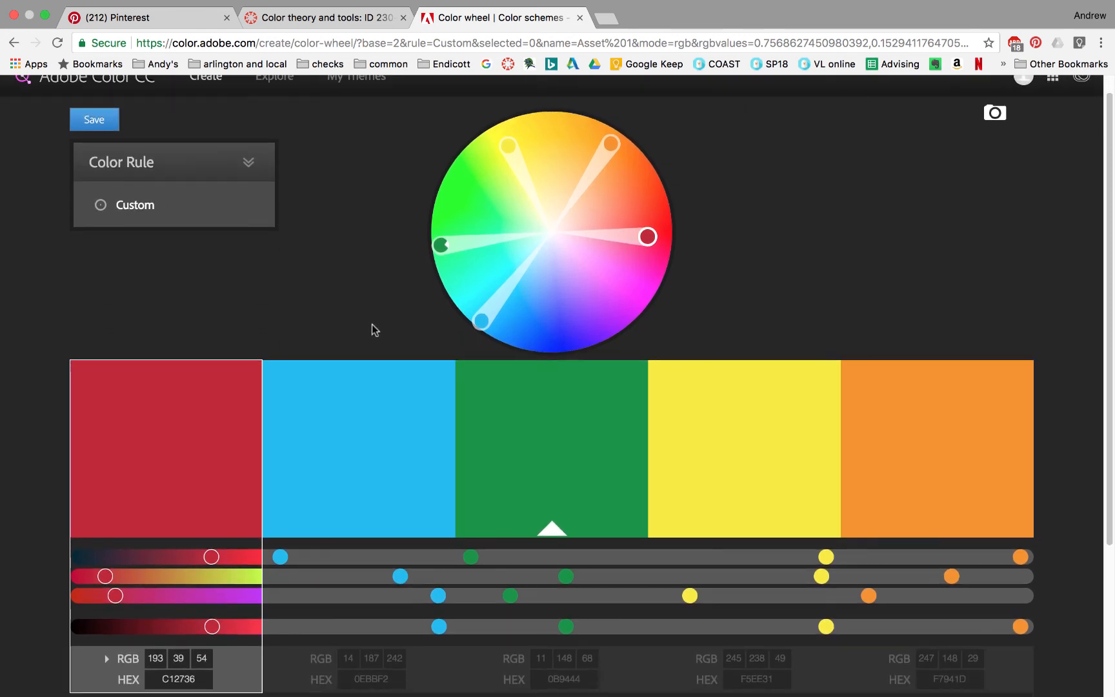
{"action": "scroll", "coordinate": [373, 329], "scroll_direction": "down", "scroll_amount": 1}
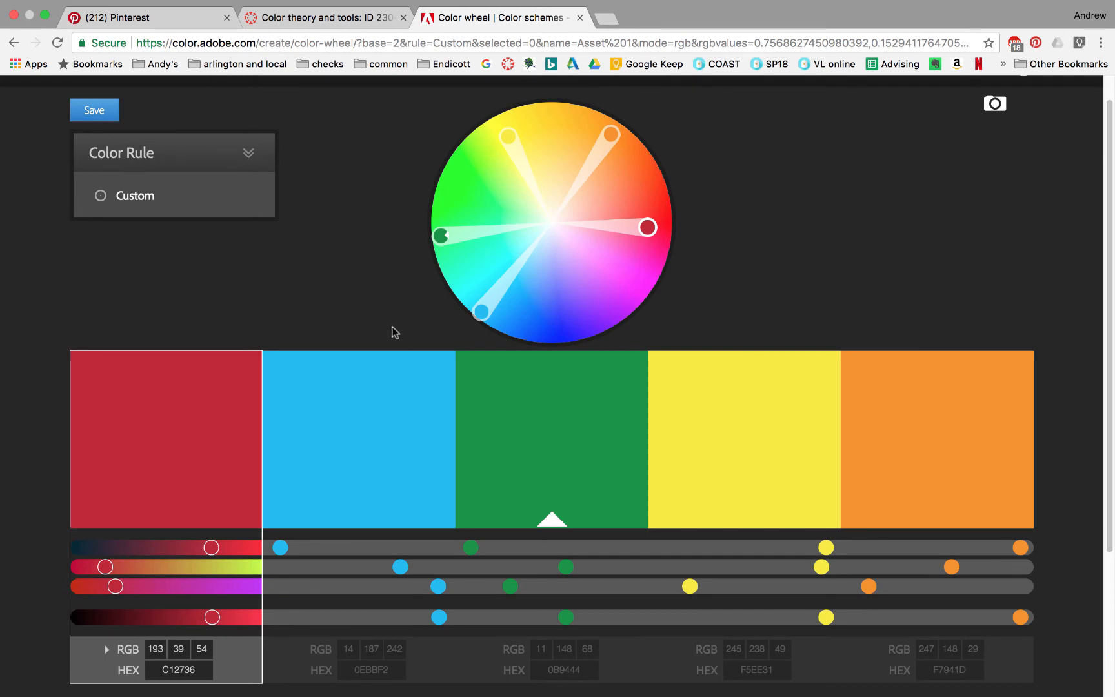
{"action": "scroll", "coordinate": [420, 269], "scroll_direction": "up", "scroll_amount": 1}
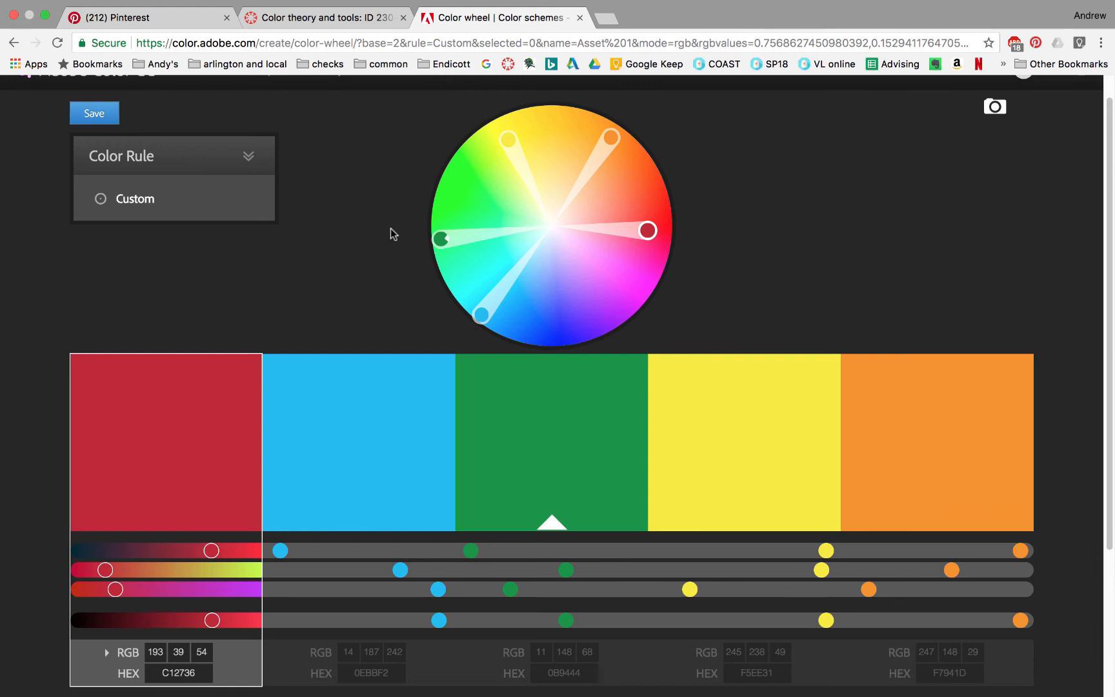
Capture a screenshot of the color wheel area with its markers and switch back to Illustrator.
{"action": "key", "text": "super+shift+4"}
{"action": "left_click_drag", "start_coordinate": [372, 91], "coordinate": [693, 349]}
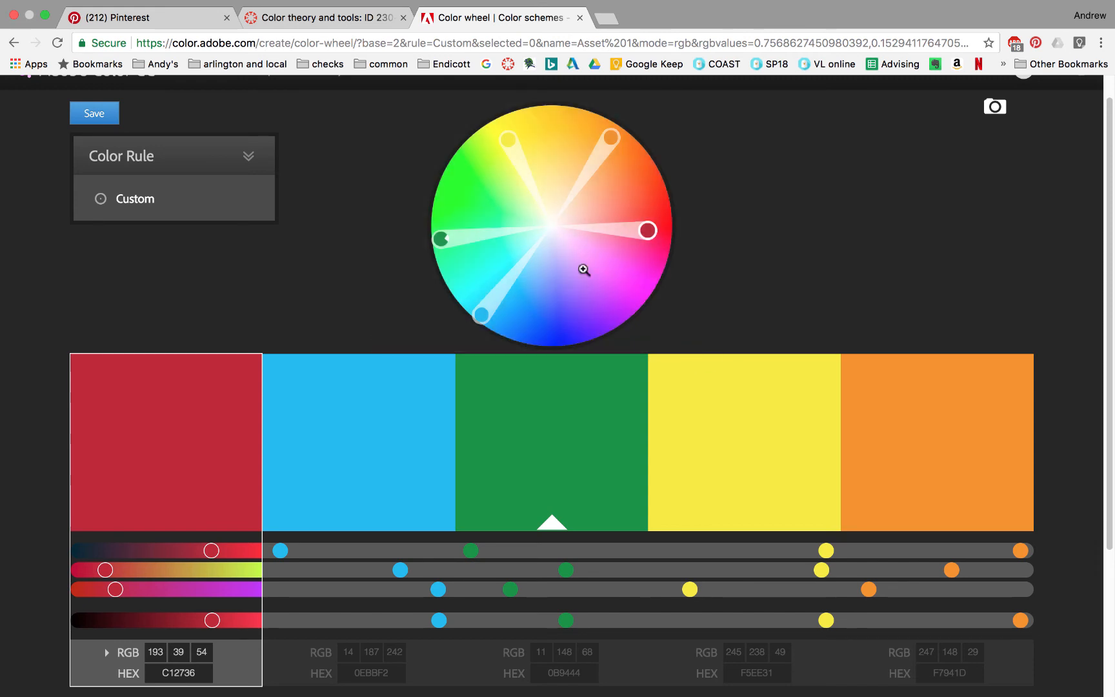
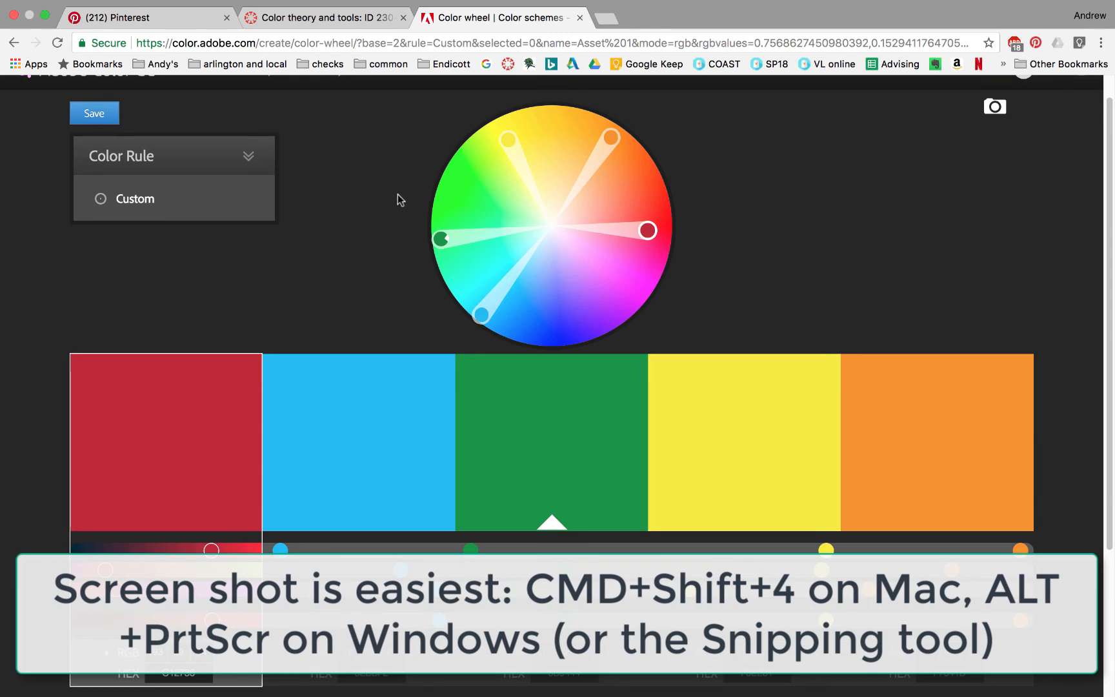
{"action": "key", "text": "ctrl+Left"}
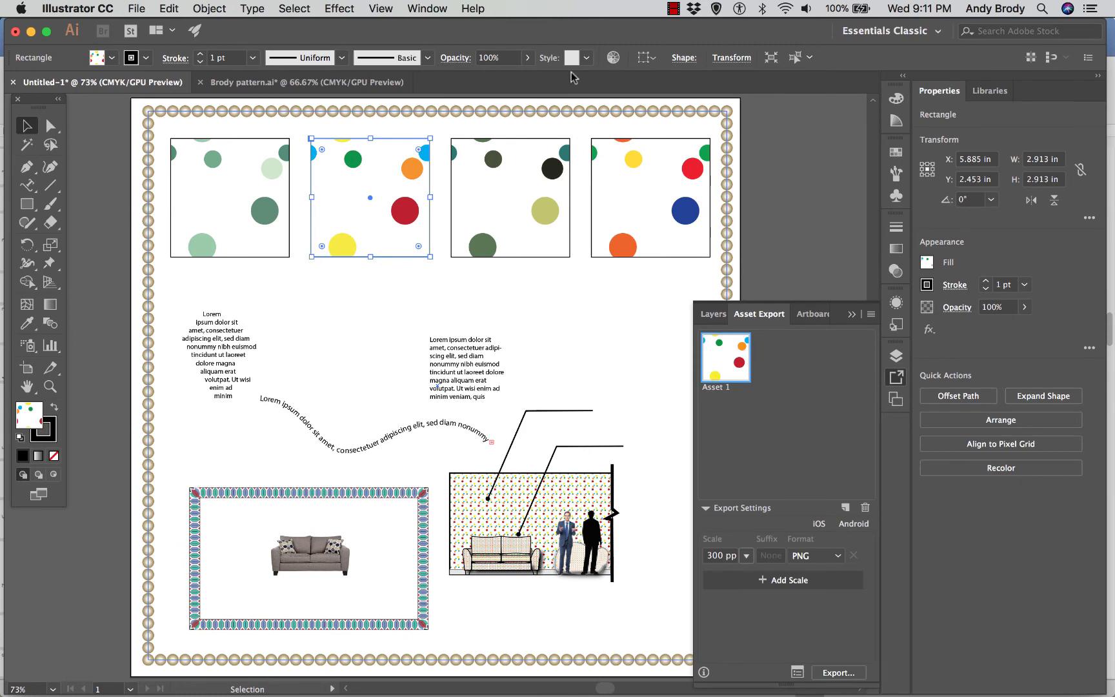
Place the color wheel screenshot from the Desktop below the multicolored pattern square and scale it down to about 2.11 in wide.
{"action": "left_click", "coordinate": [851, 314]}
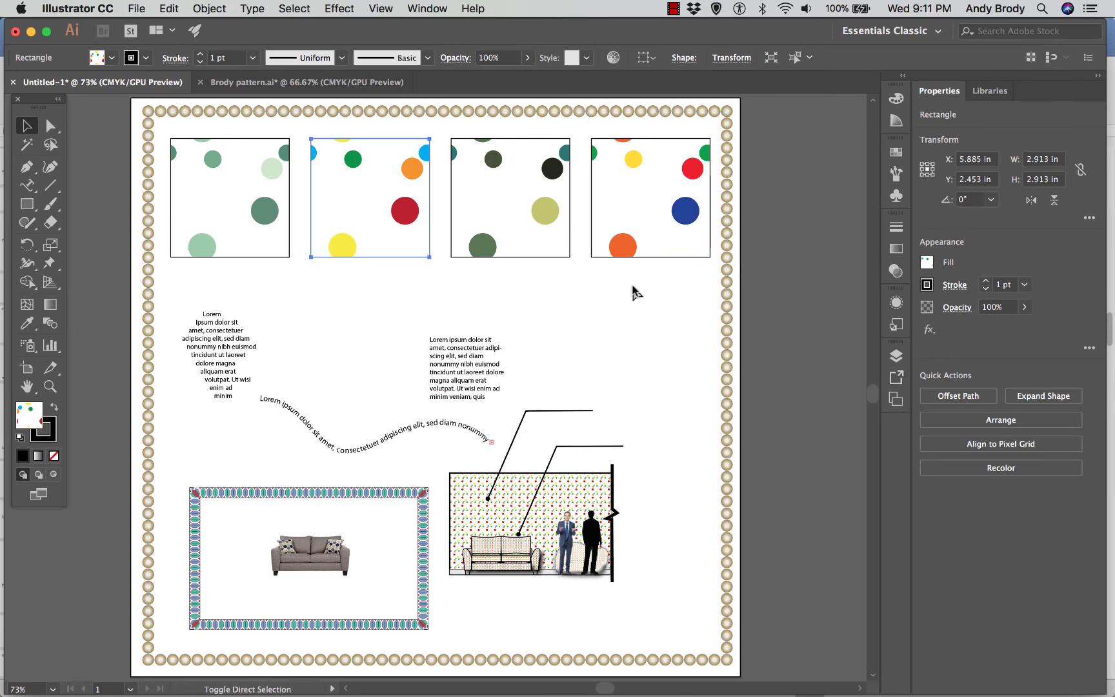
{"action": "key", "text": "super+shift+p"}
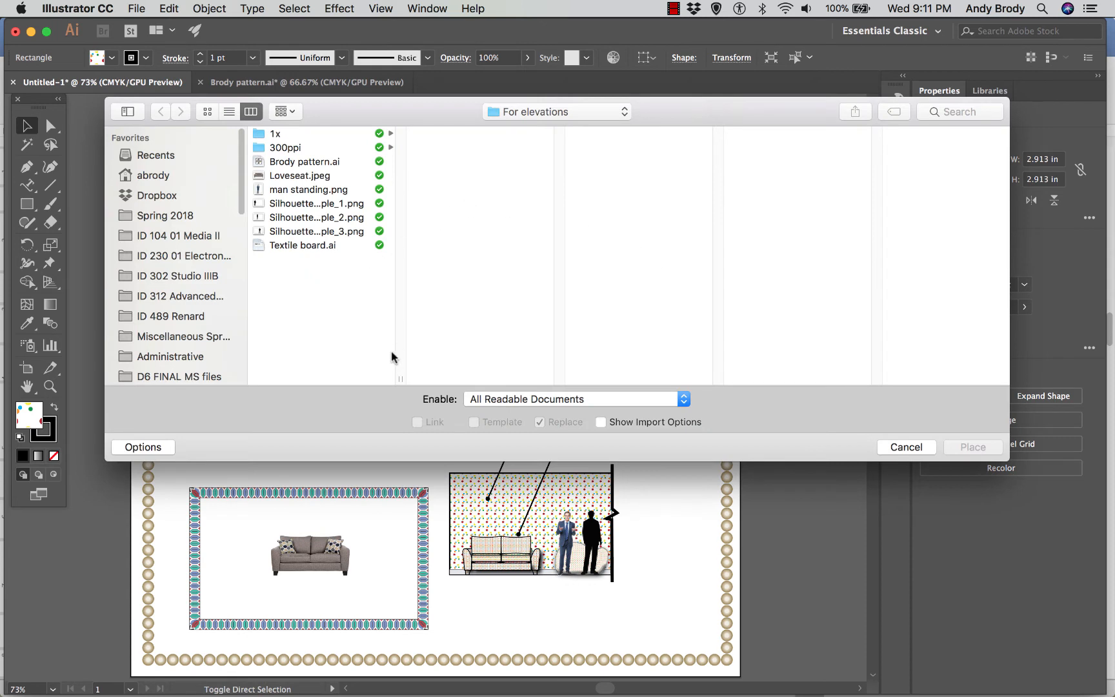
{"action": "left_click_drag", "start_coordinate": [235, 198], "coordinate": [277, 381]}
{"action": "left_click", "coordinate": [165, 356]}
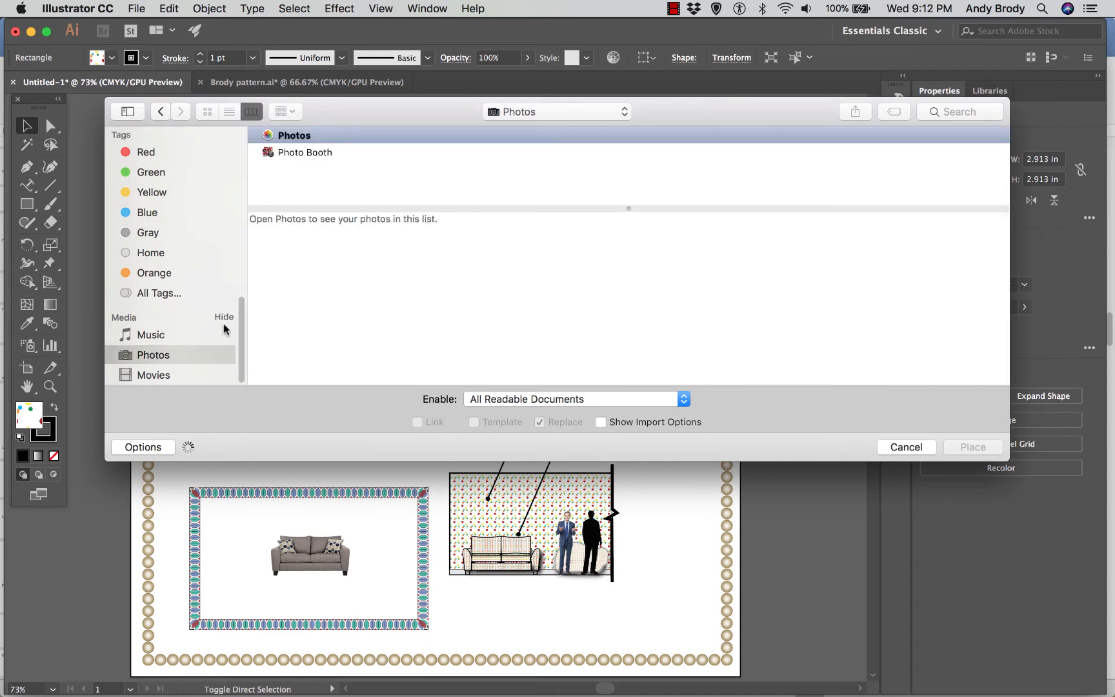
{"action": "scroll", "coordinate": [181, 277], "scroll_direction": "up", "scroll_amount": 10}
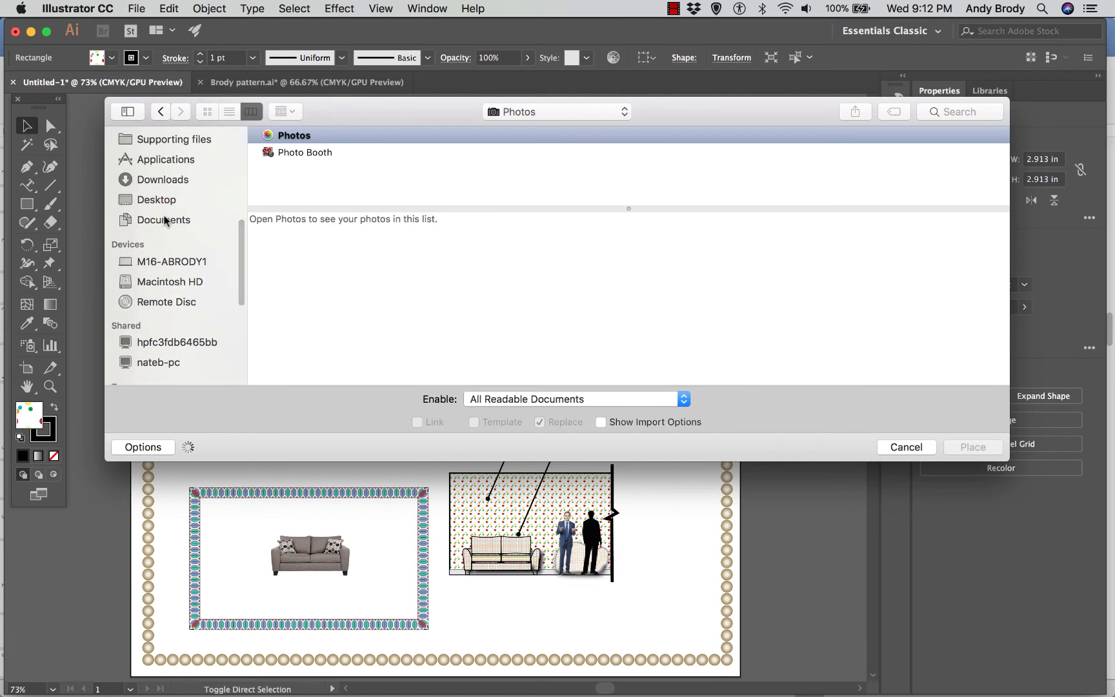
{"action": "left_click", "coordinate": [158, 200]}
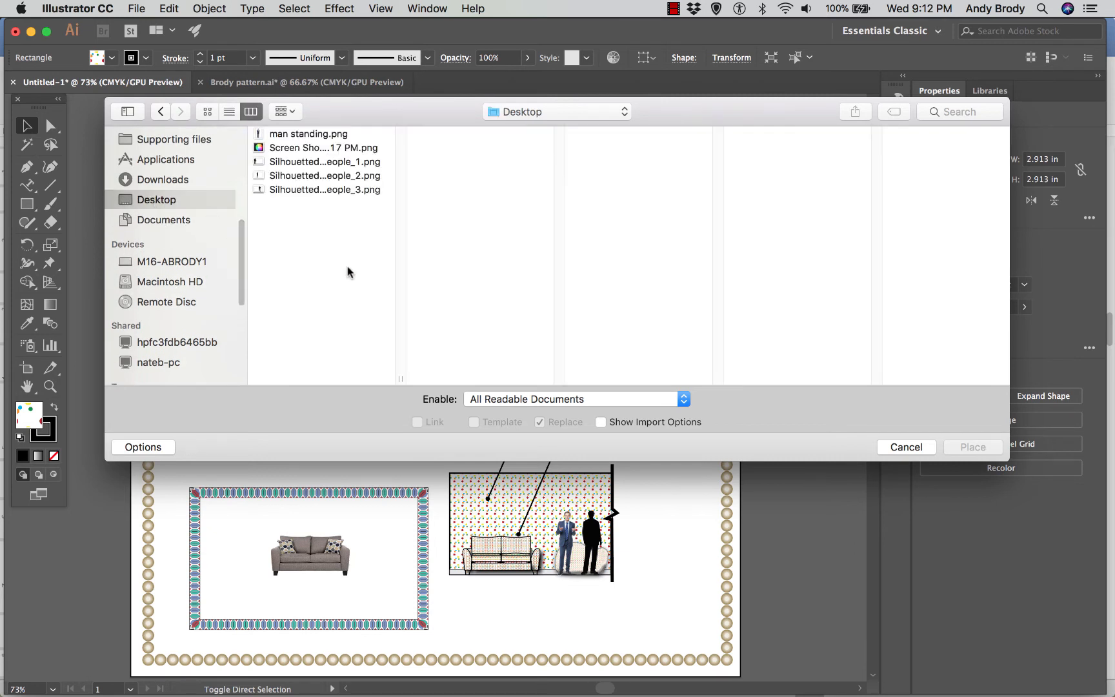
{"action": "left_click", "coordinate": [290, 147]}
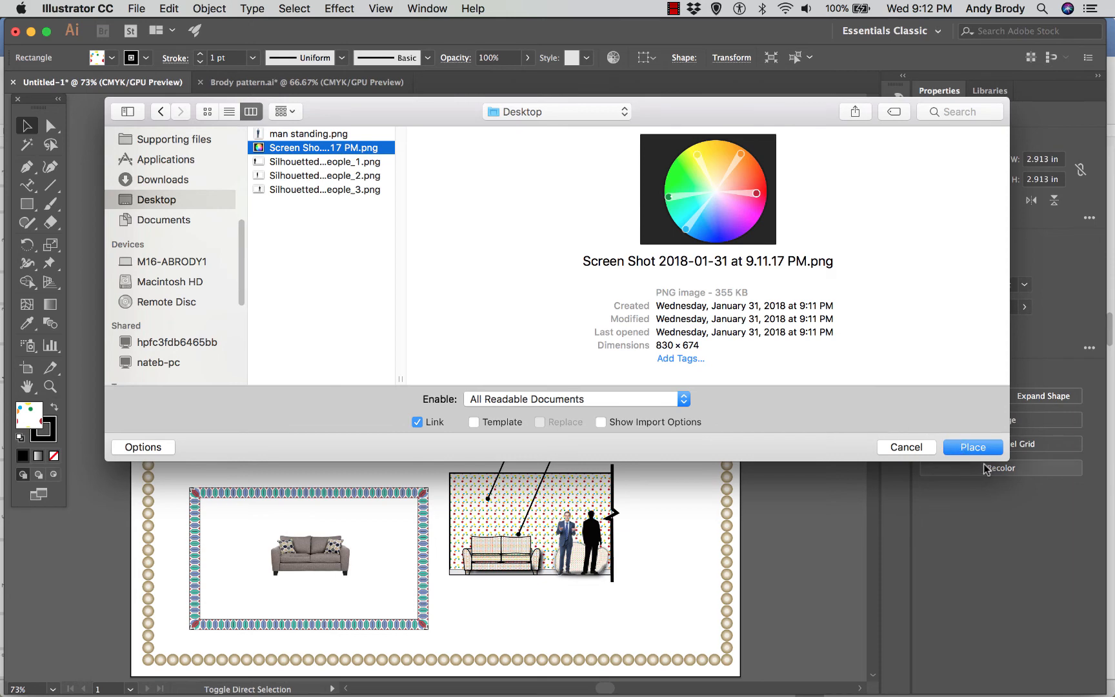
{"action": "left_click", "coordinate": [975, 448]}
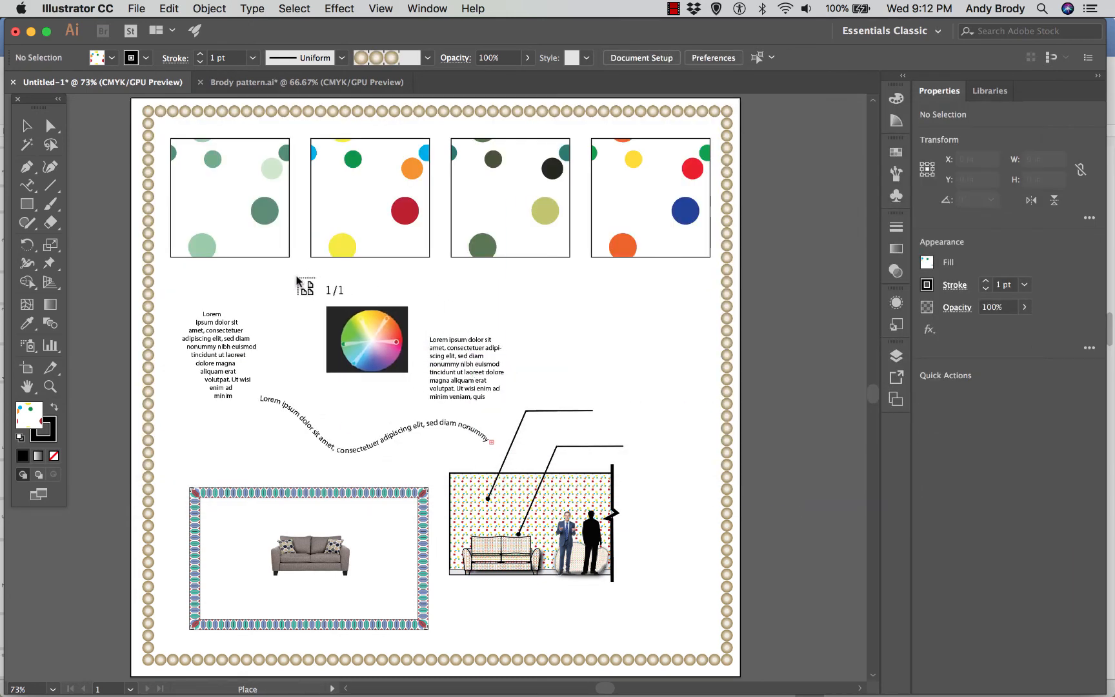
{"action": "left_click", "coordinate": [298, 278]}
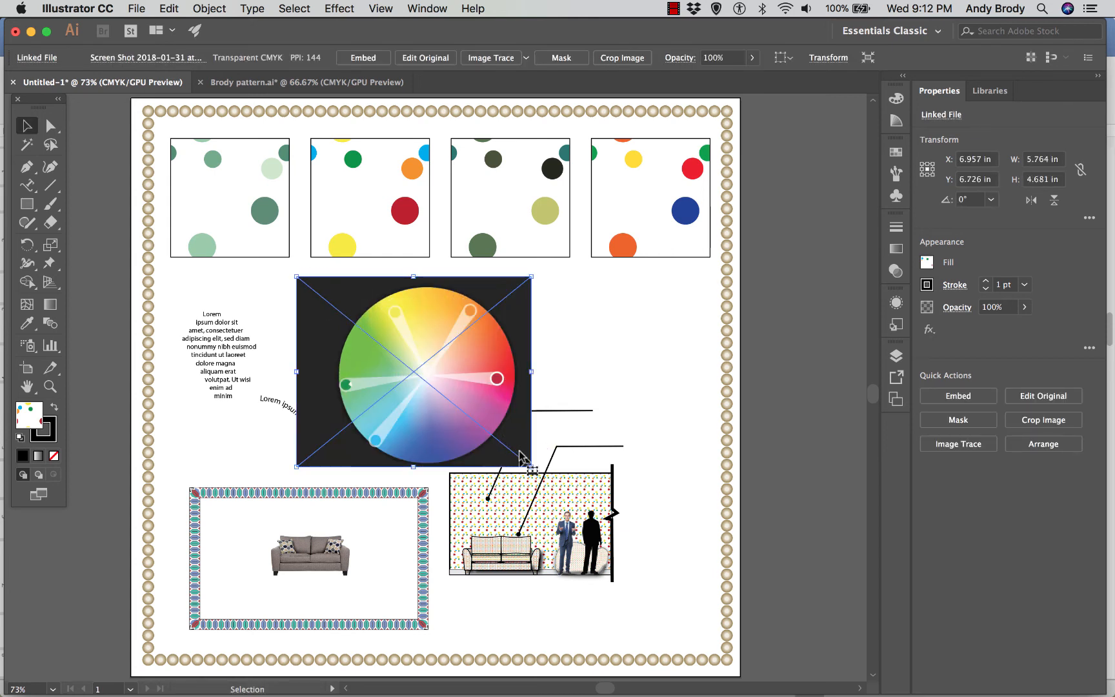
{"action": "left_click_drag", "start_coordinate": [512, 466], "coordinate": [370, 313]}
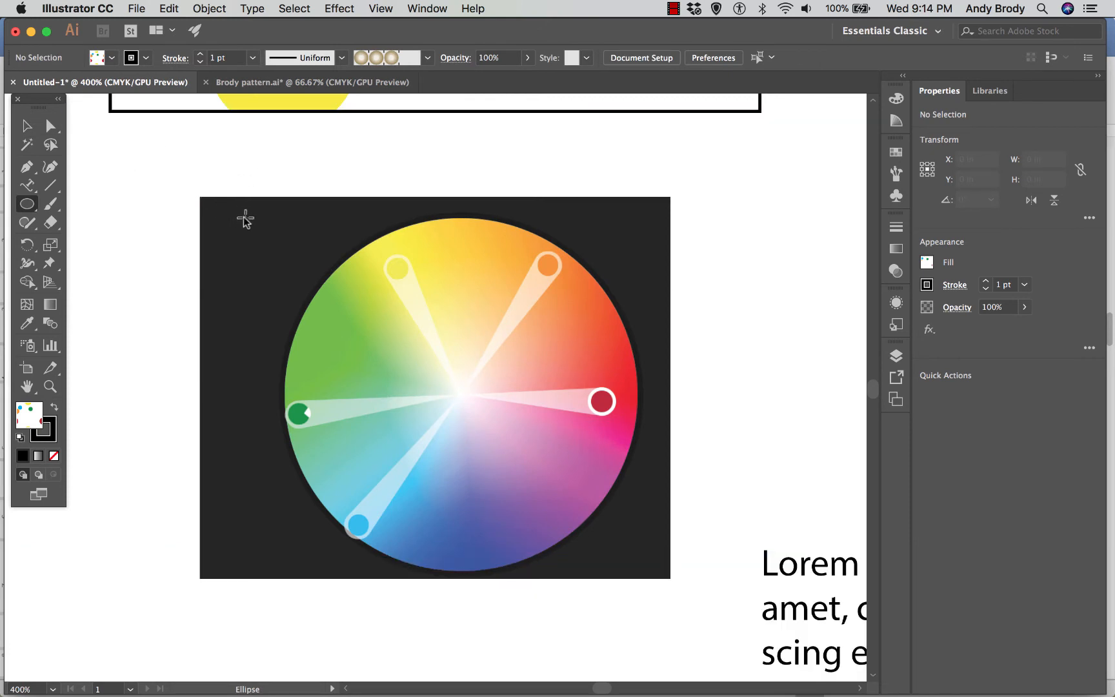
{"action": "left_click", "coordinate": [27, 126]}
{"action": "left_click", "coordinate": [226, 235]}
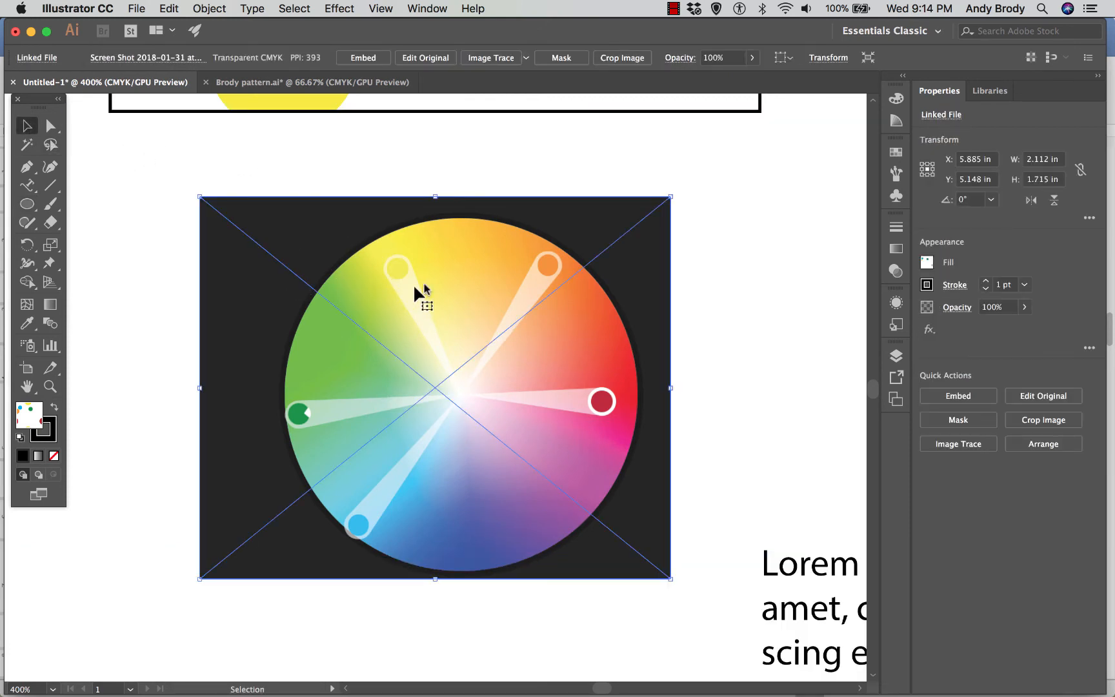
{"action": "left_click", "coordinate": [339, 8]}
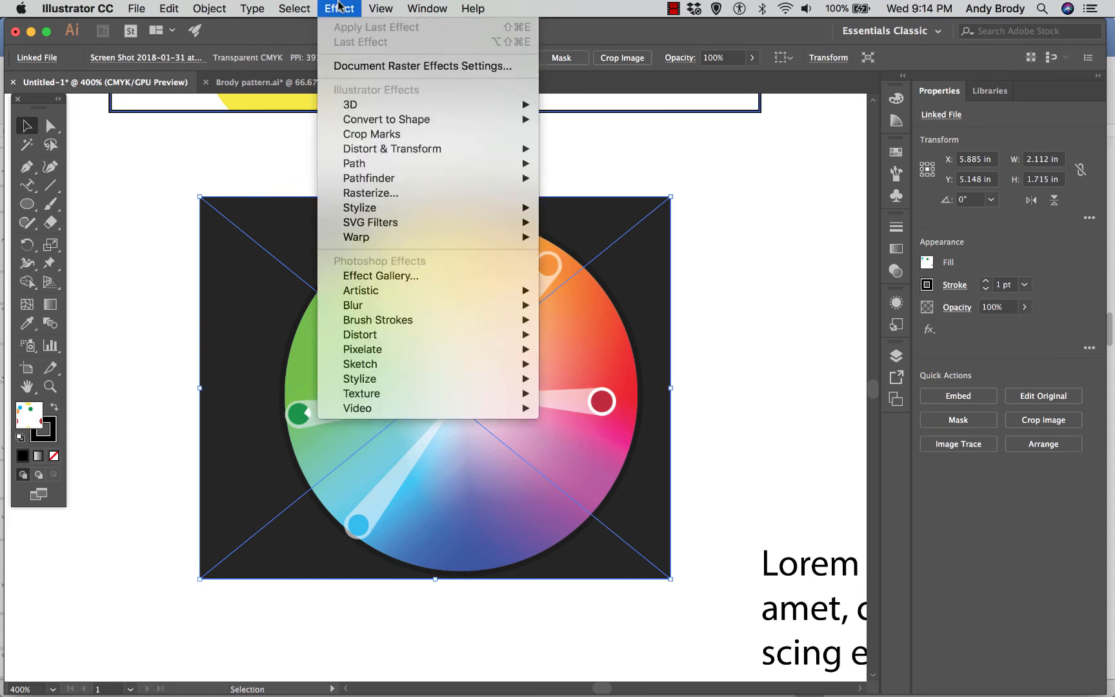
{"action": "left_click", "coordinate": [340, 7]}
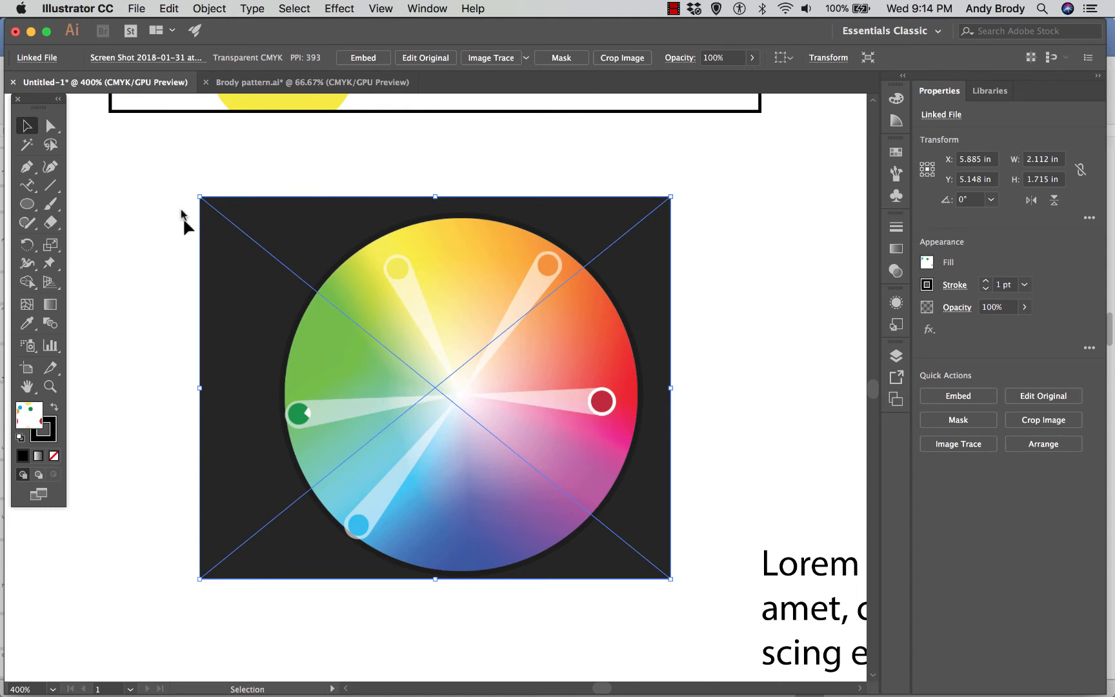
Draw a circle about 1.59 in across with the Ellipse tool and align it over the color wheel in the screenshot.
{"action": "left_click", "coordinate": [27, 204]}
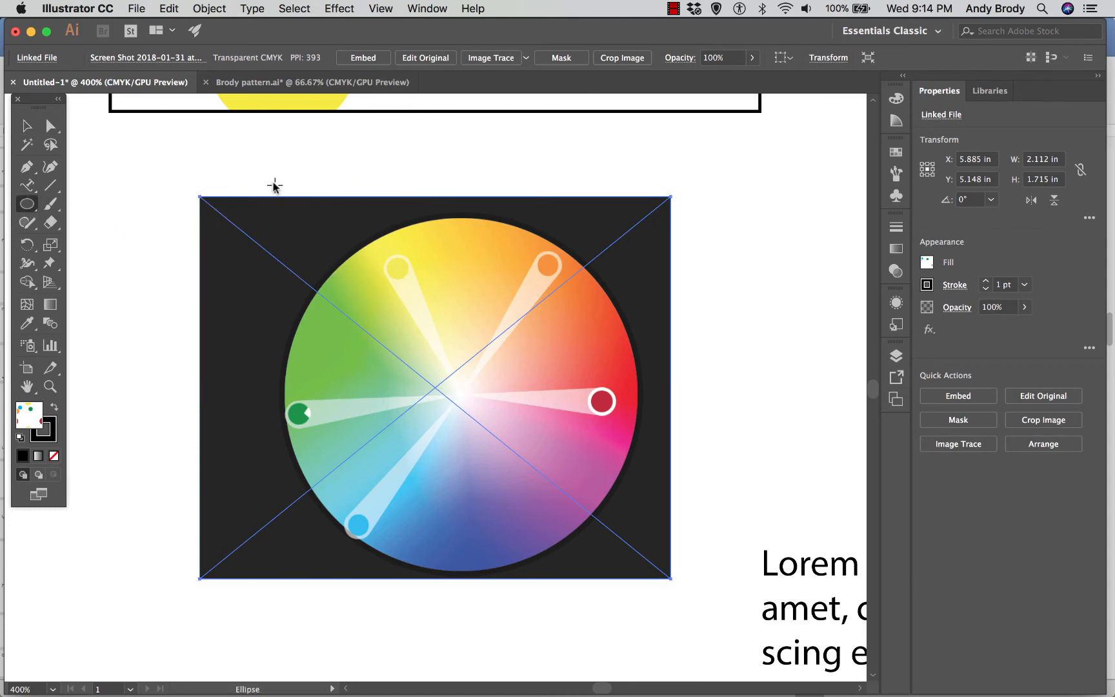
{"action": "left_click_drag", "start_coordinate": [272, 180], "coordinate": [626, 498]}
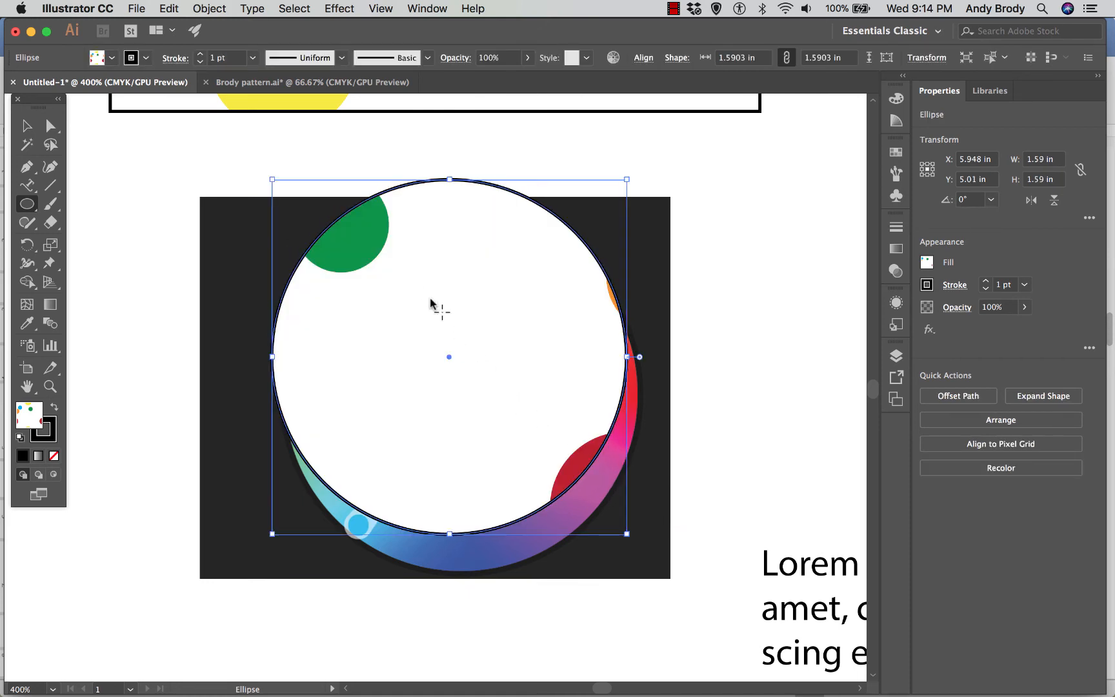
{"action": "left_click", "coordinate": [26, 125]}
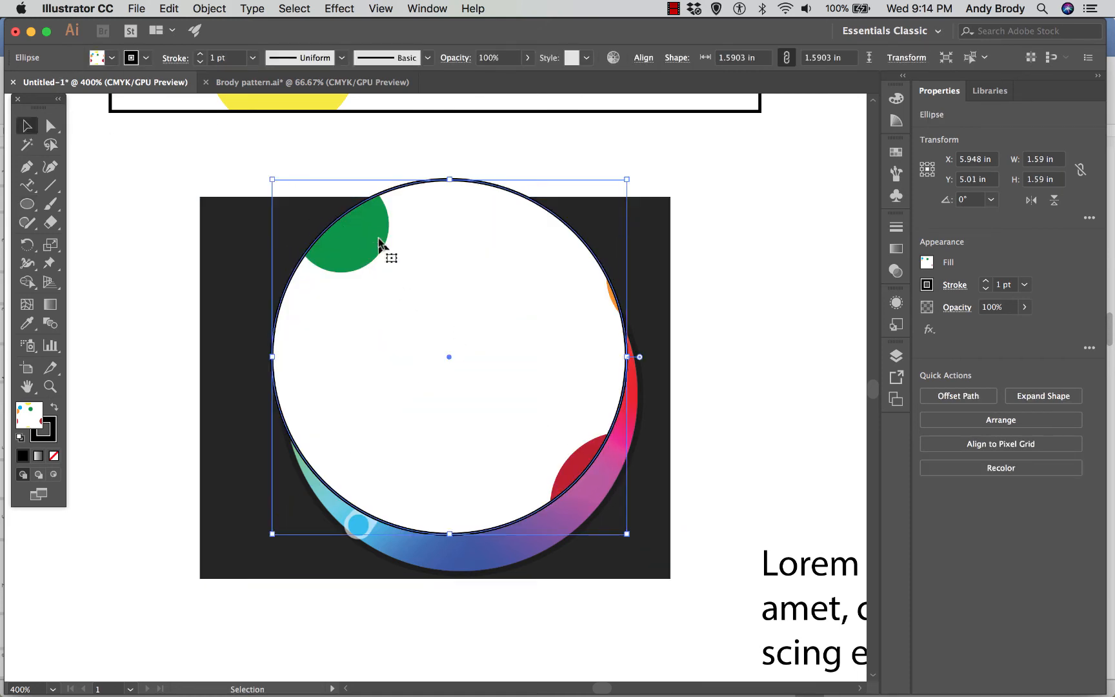
{"action": "left_click_drag", "start_coordinate": [378, 239], "coordinate": [391, 272]}
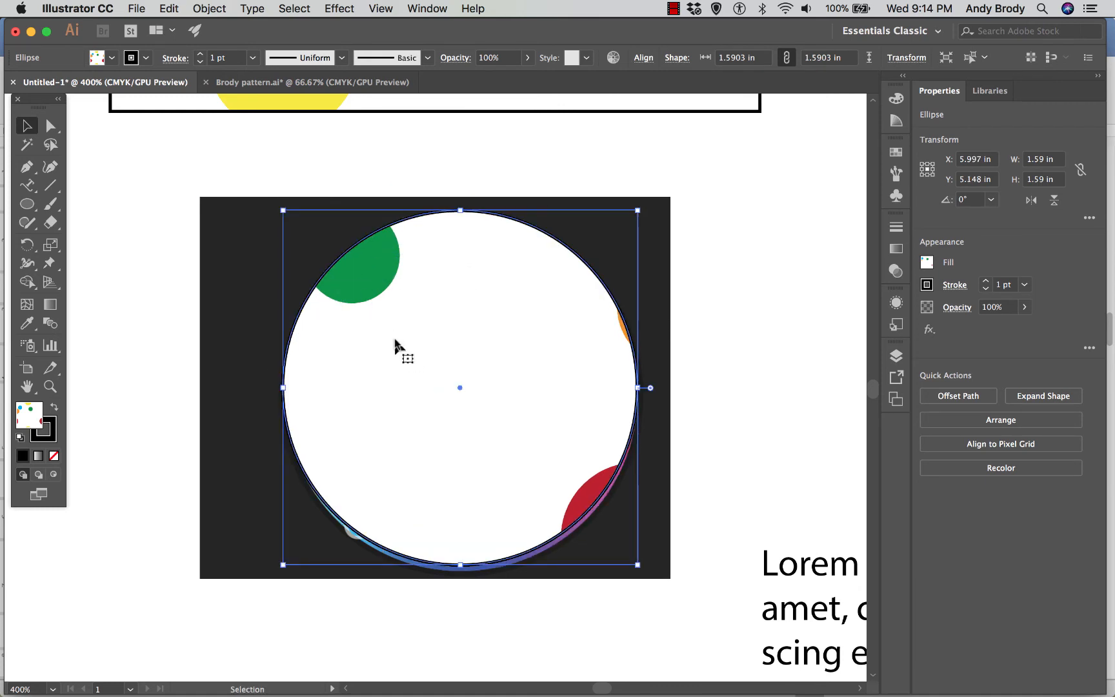
{"action": "key", "text": "Down"}
{"action": "key", "text": "Down"}
{"action": "key", "text": "Right"}
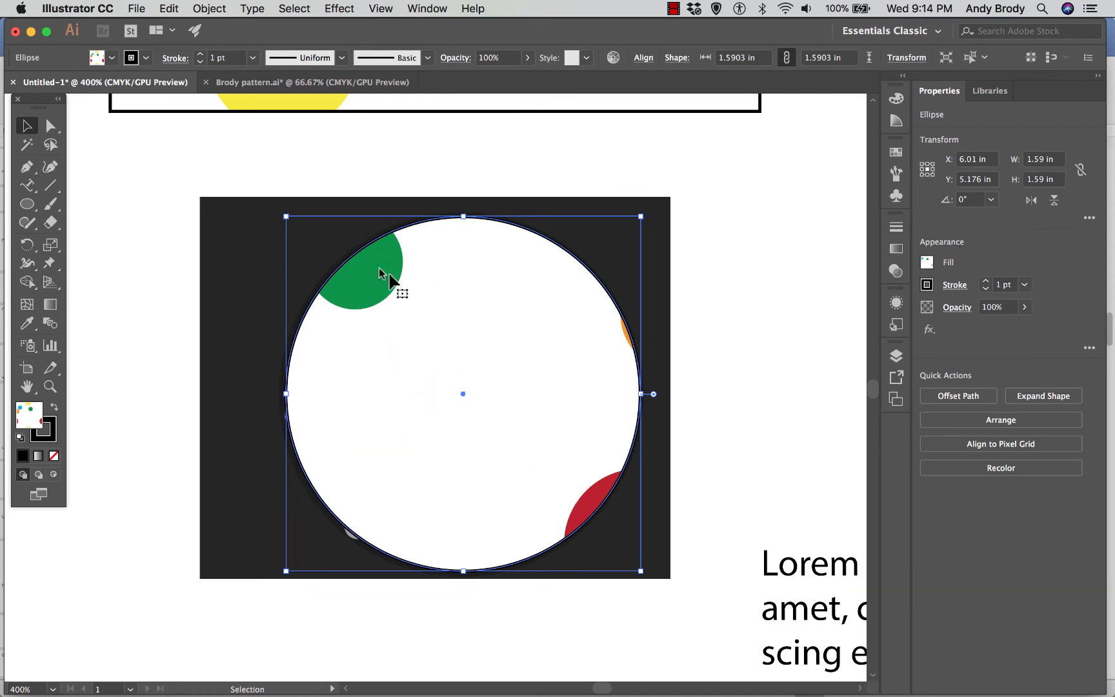
Select the circle together with the screenshot and make a clipping mask from them.
{"action": "left_click", "coordinate": [410, 162]}
{"action": "left_click_drag", "start_coordinate": [493, 186], "coordinate": [429, 282]}
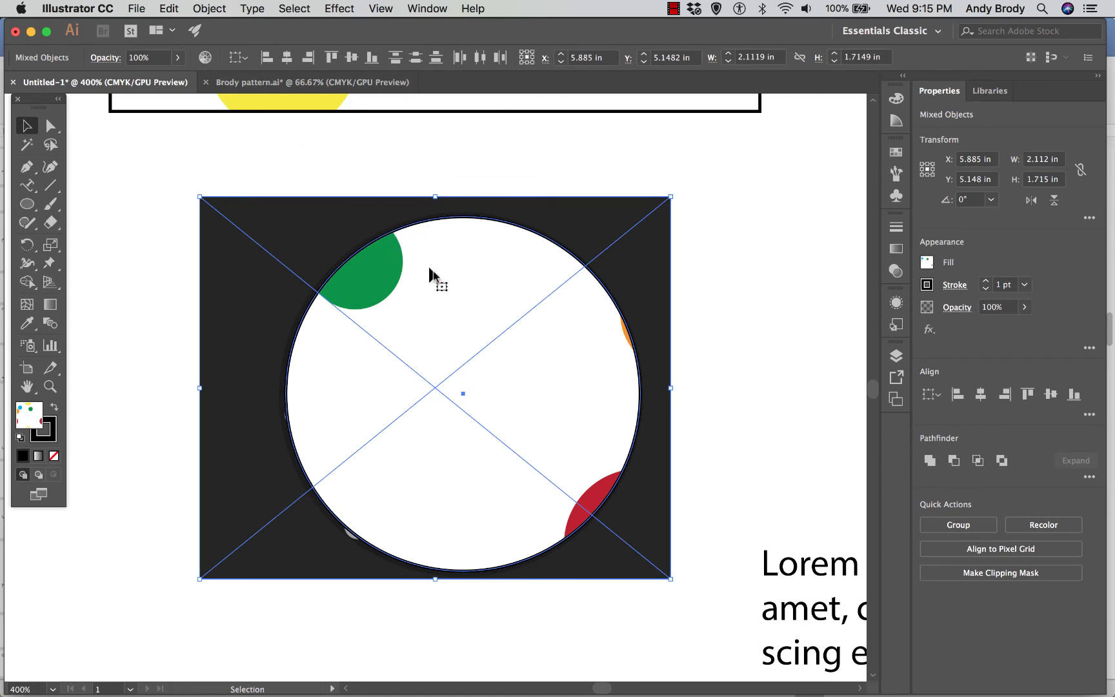
{"action": "right_click", "coordinate": [436, 279]}
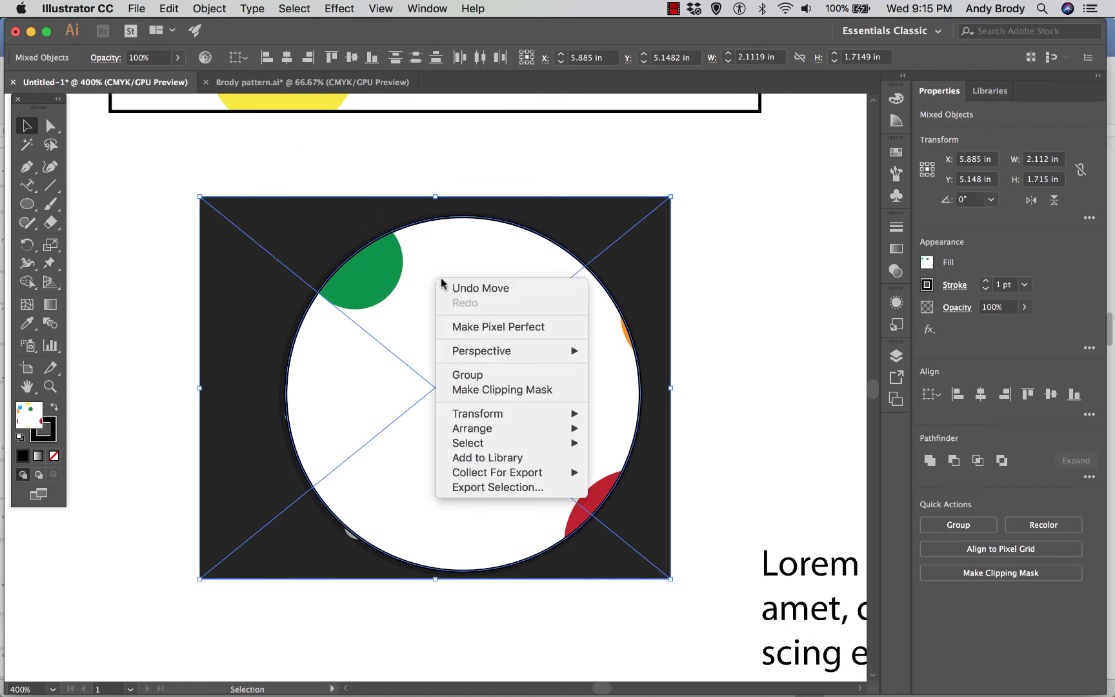
{"action": "left_click", "coordinate": [480, 387]}
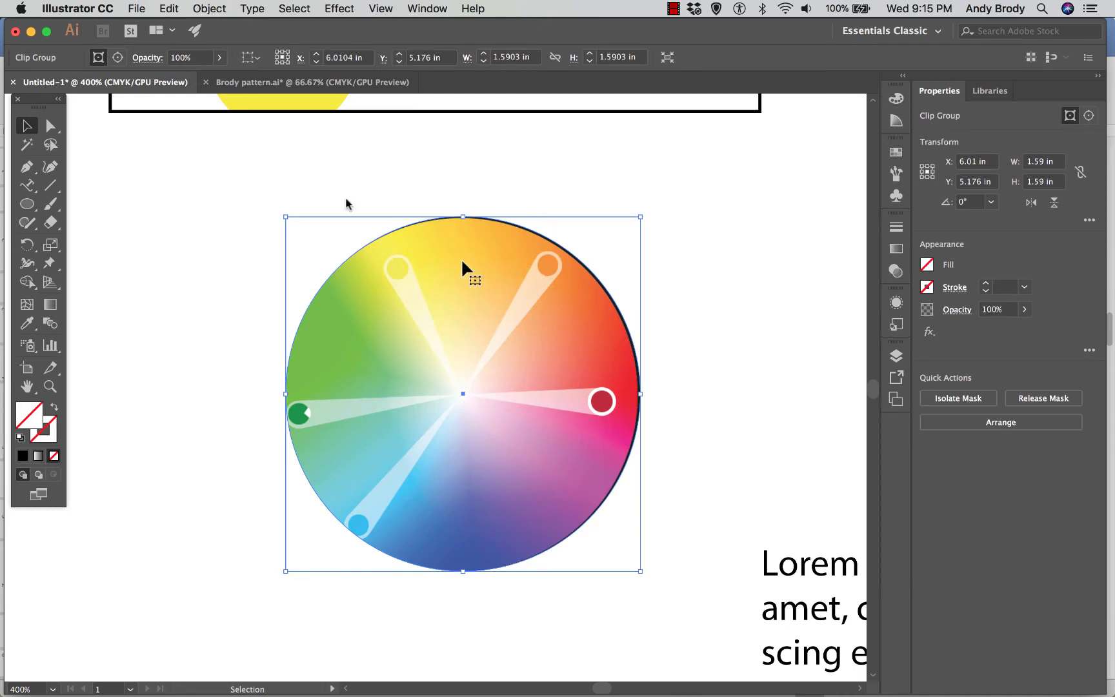
Isolate the clip group, nudge its mask circle to the left and enlarge it to about 1.61 in.
{"action": "double_click", "coordinate": [445, 288]}
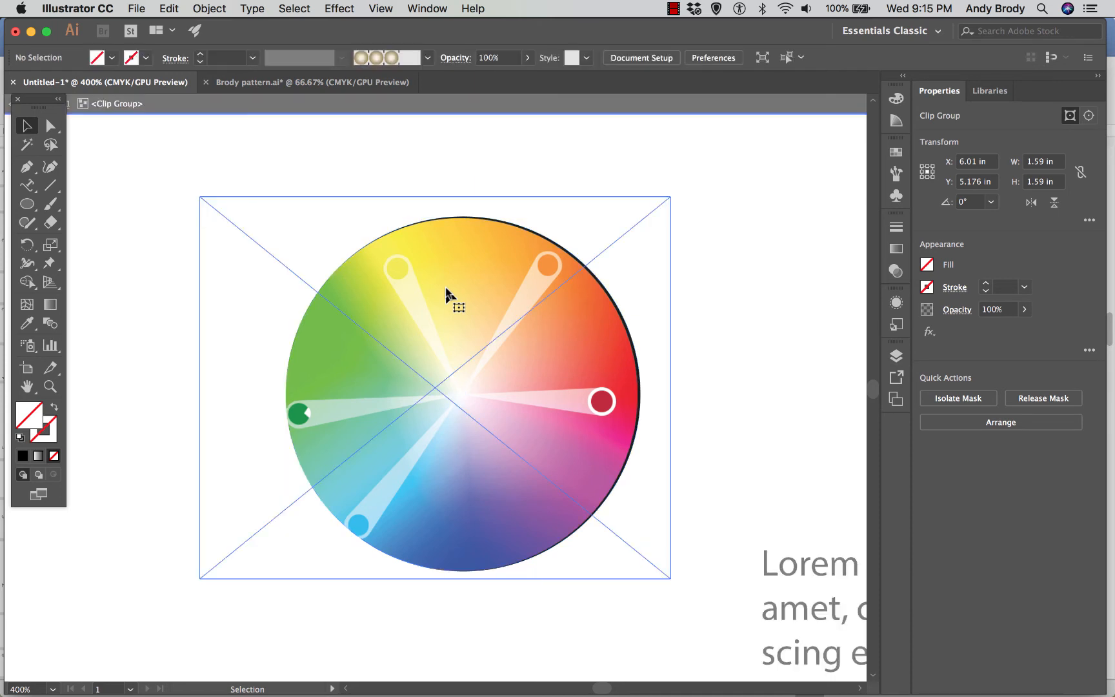
{"action": "left_click", "coordinate": [449, 219]}
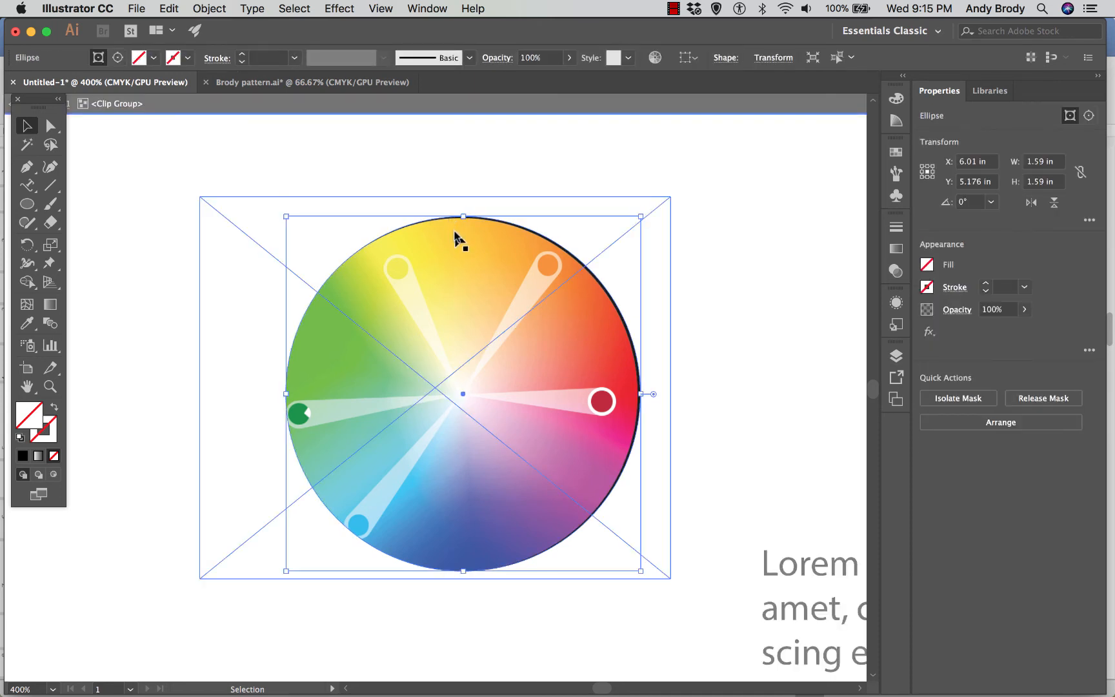
{"action": "key", "text": "Left"}
{"action": "key", "text": "Left"}
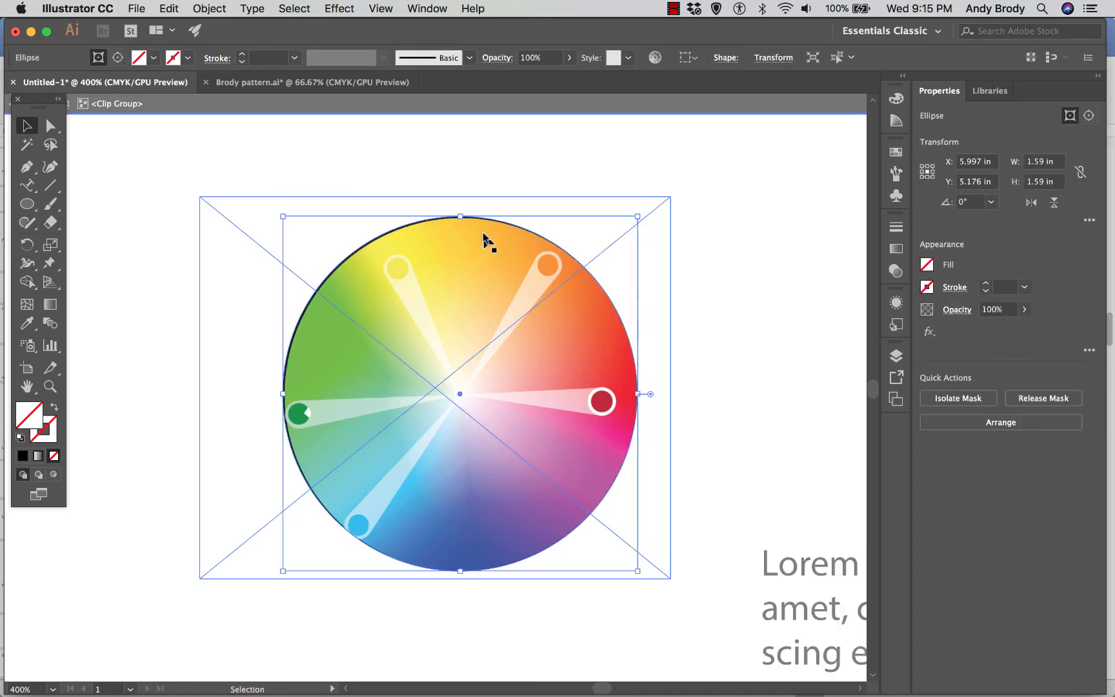
{"action": "left_click_drag", "start_coordinate": [637, 216], "coordinate": [642, 211]}
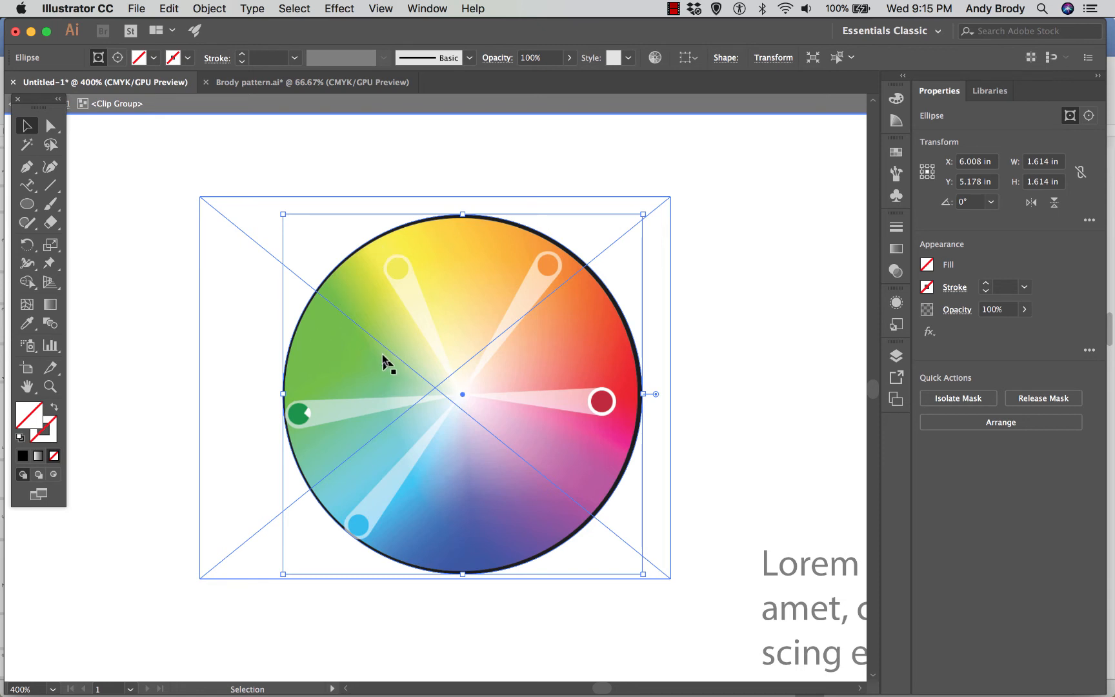
Shrink the mask circle to about 1.55 in to trim the wheel's dark rim, and leave isolation mode.
{"action": "key", "text": "super+equal"}
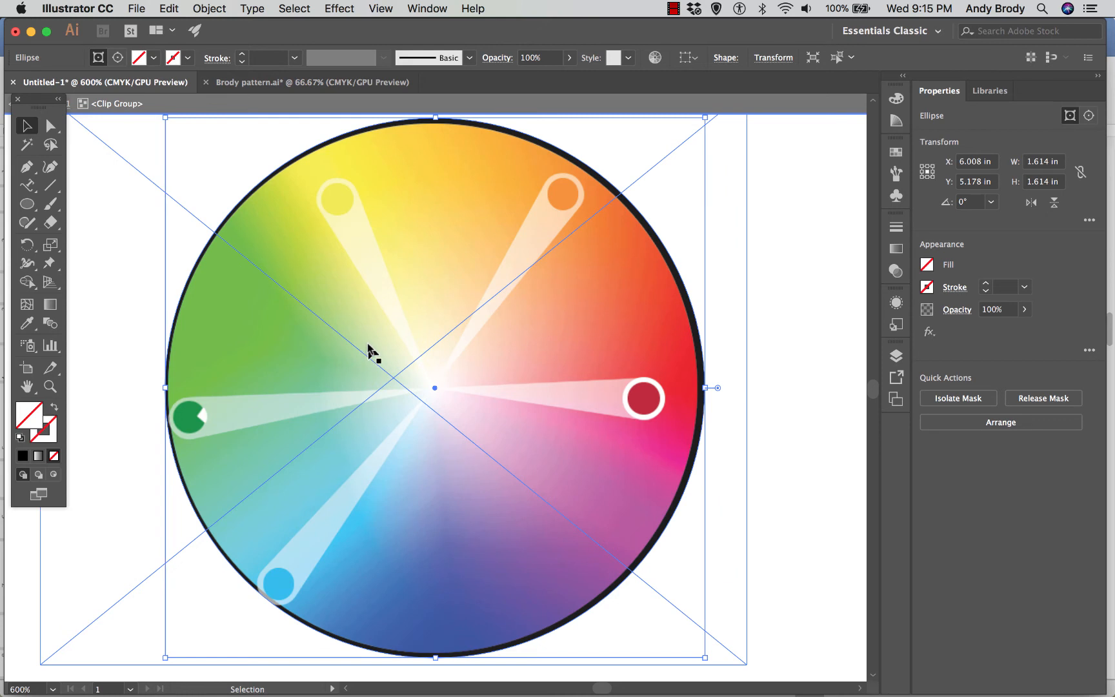
{"action": "key", "text": "Left"}
{"action": "key", "text": "Right"}
{"action": "left_click_drag", "start_coordinate": [705, 657], "coordinate": [689, 642]}
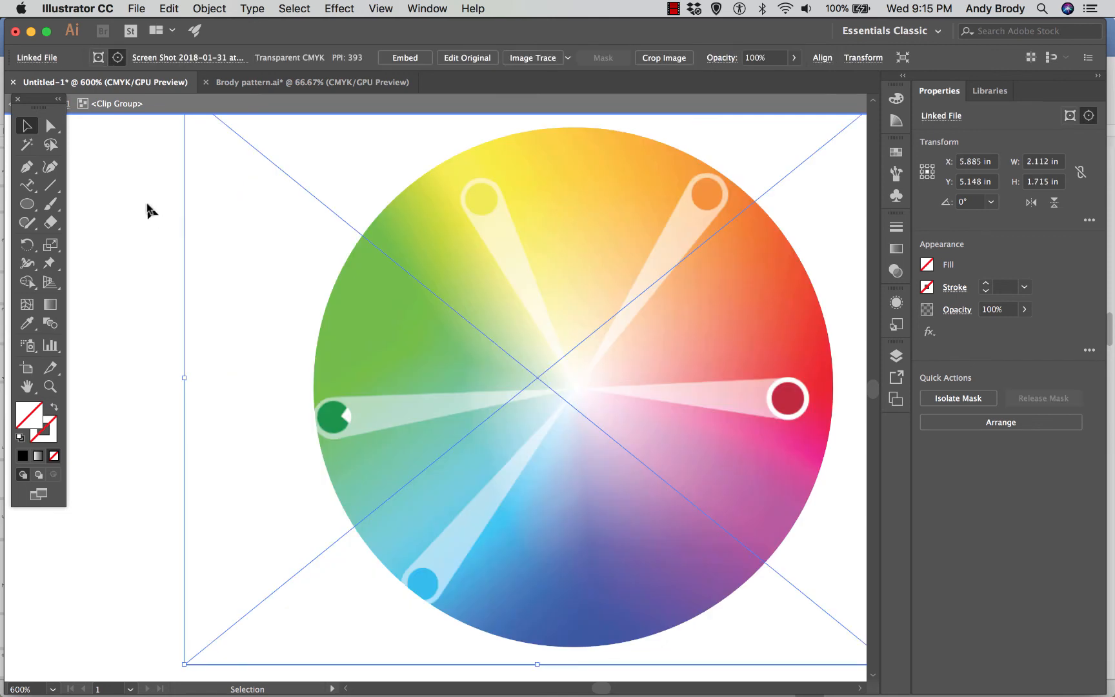
{"action": "left_click", "coordinate": [148, 206]}
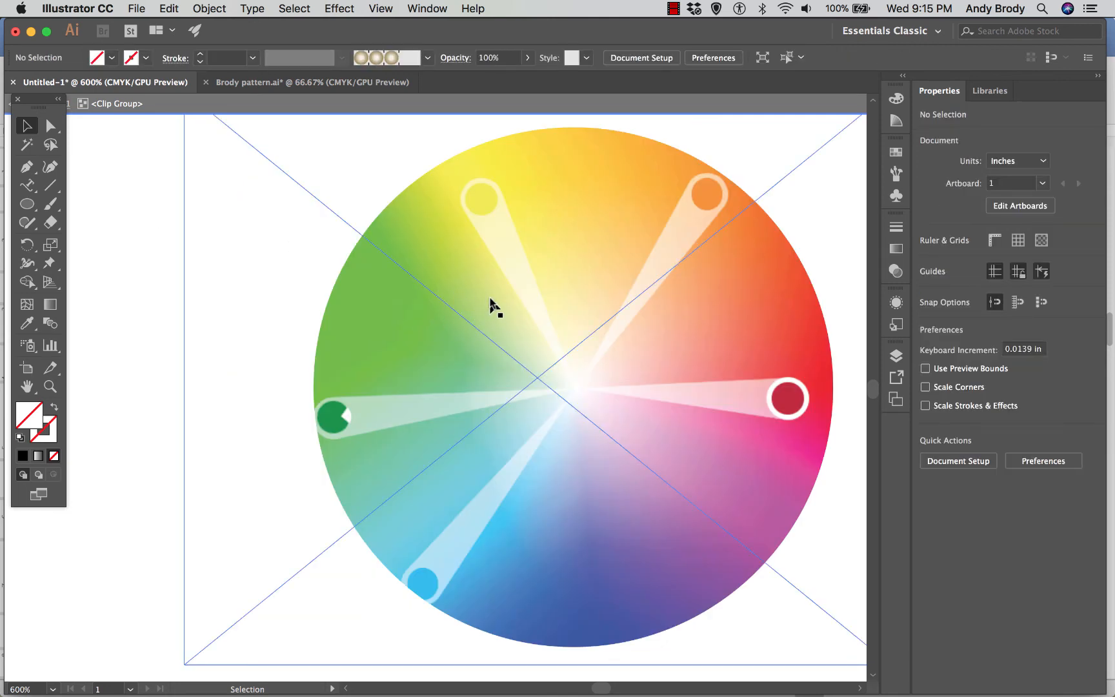
{"action": "key", "text": "super+minus"}
{"action": "key", "text": "super+minus"}
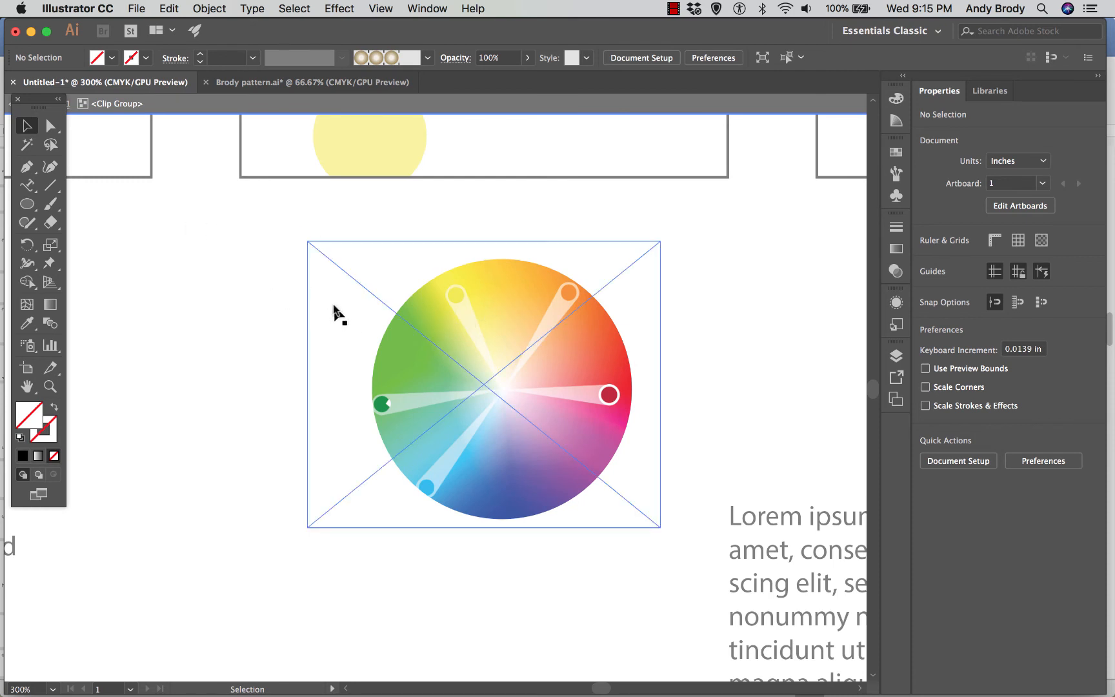
{"action": "scroll", "coordinate": [340, 308], "scroll_direction": "down", "scroll_amount": 1}
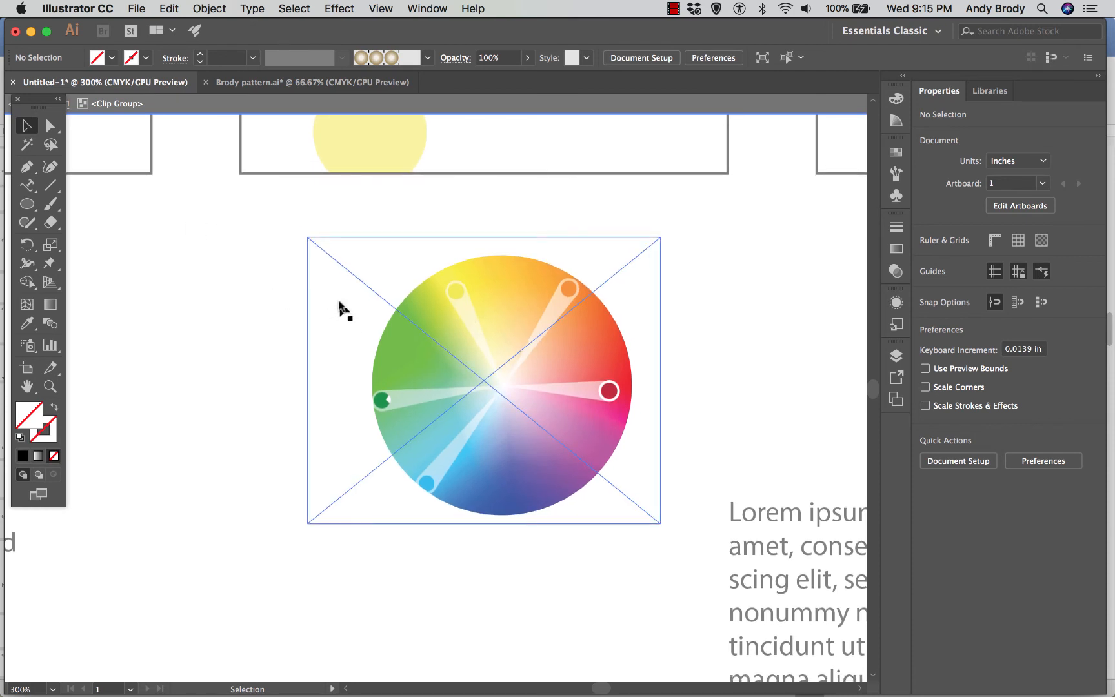
{"action": "key", "text": "super+minus"}
{"action": "key", "text": "super+minus"}
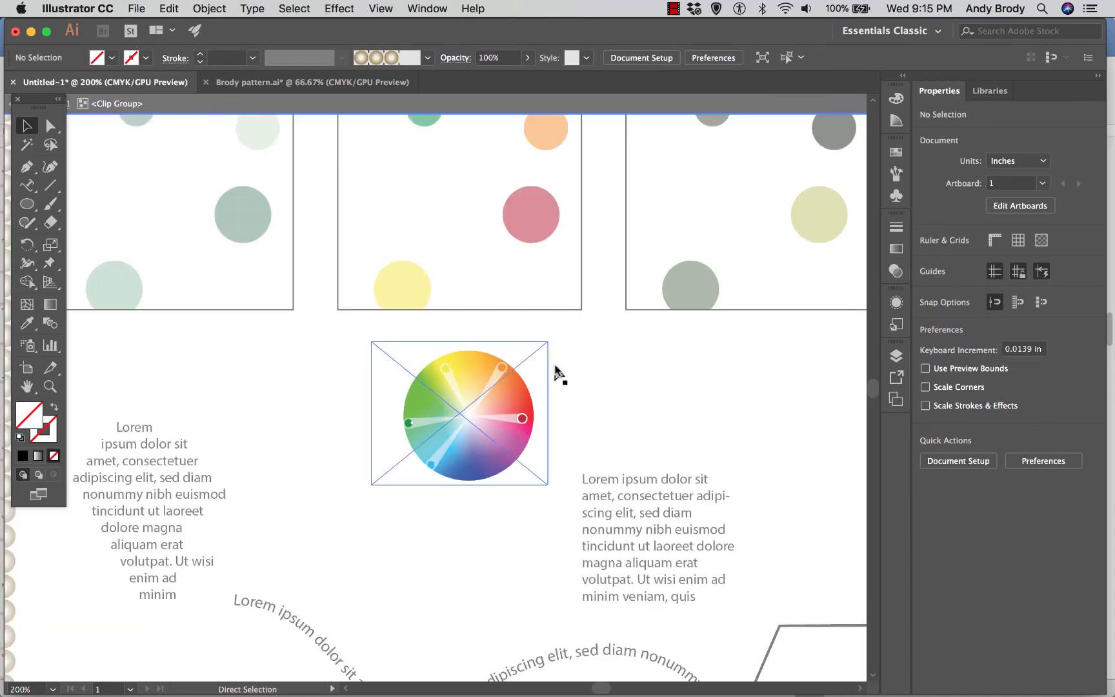
{"action": "key", "text": "super+minus"}
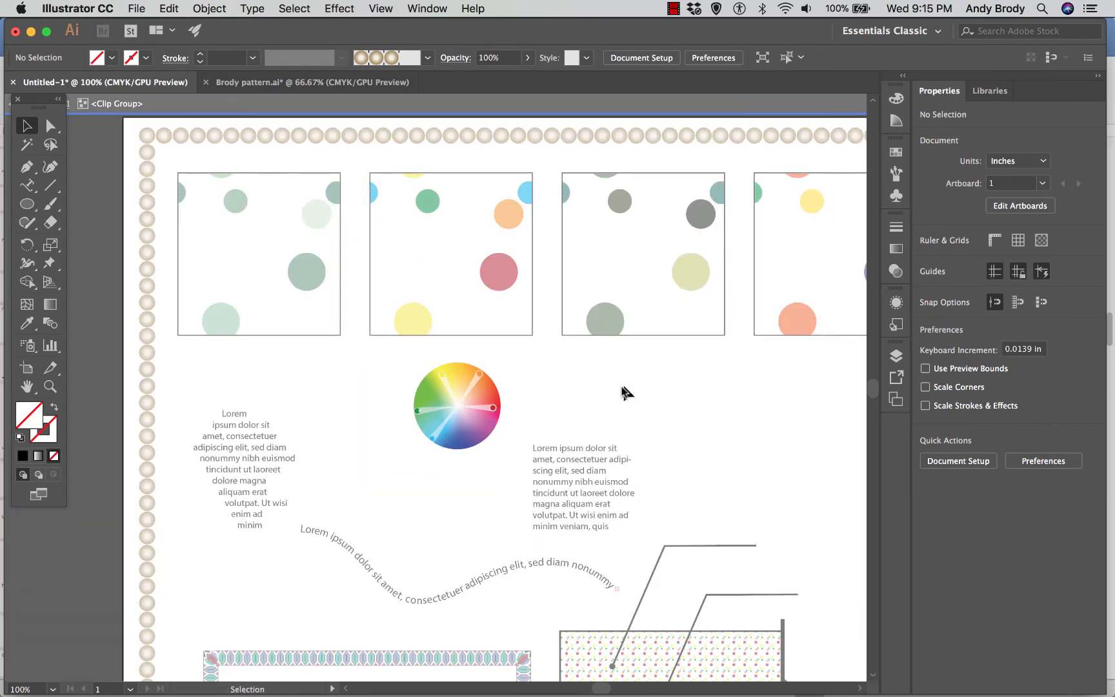
{"action": "double_click", "coordinate": [659, 386]}
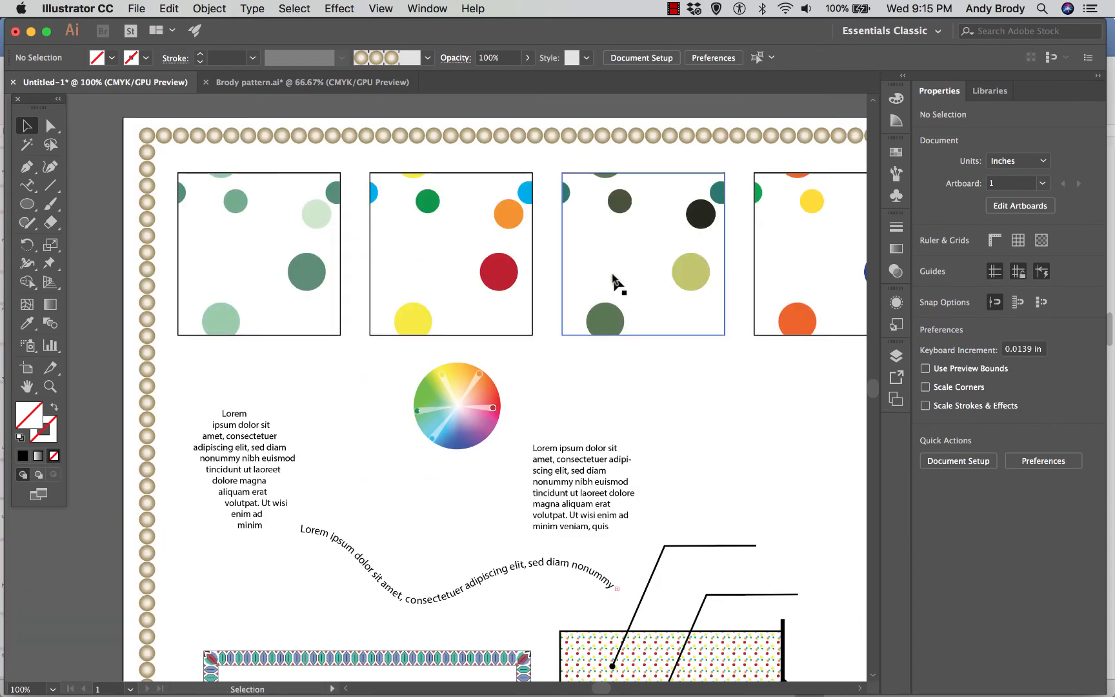
Move the clipped color wheel up to just beneath the multicolored pattern square and scale it down to about 1.32 in.
{"action": "left_click", "coordinate": [455, 400]}
{"action": "key", "text": "Up"}
{"action": "key", "text": "Up"}
{"action": "key", "text": "Up"}
{"action": "key", "text": "Up"}
{"action": "key", "text": "Up"}
{"action": "key", "text": "Up"}
{"action": "key", "text": "Up"}
{"action": "key", "text": "Up"}
{"action": "key", "text": "Up"}
{"action": "key", "text": "Up"}
{"action": "key", "text": "Up"}
{"action": "key", "text": "Up"}
{"action": "key", "text": "Up"}
{"action": "key", "text": "Up"}
{"action": "key", "text": "Up"}
{"action": "key", "text": "Up"}
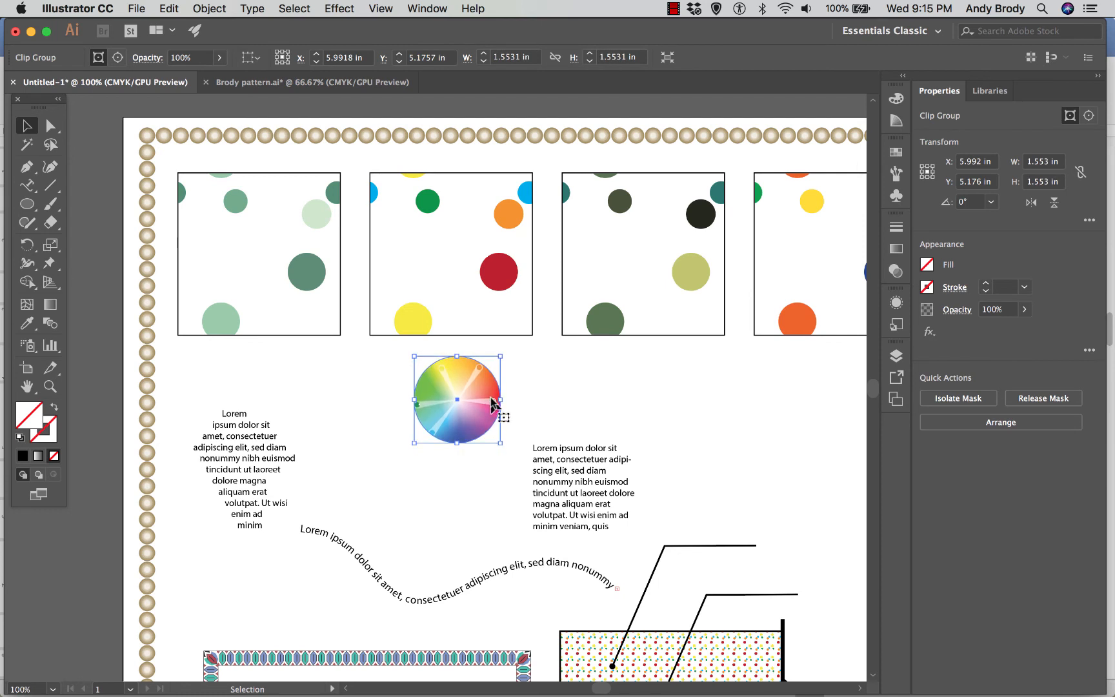
{"action": "key", "text": "Up"}
{"action": "key", "text": "Up"}
{"action": "key", "text": "Up"}
{"action": "key", "text": "Up"}
{"action": "key", "text": "Up"}
{"action": "key", "text": "Up"}
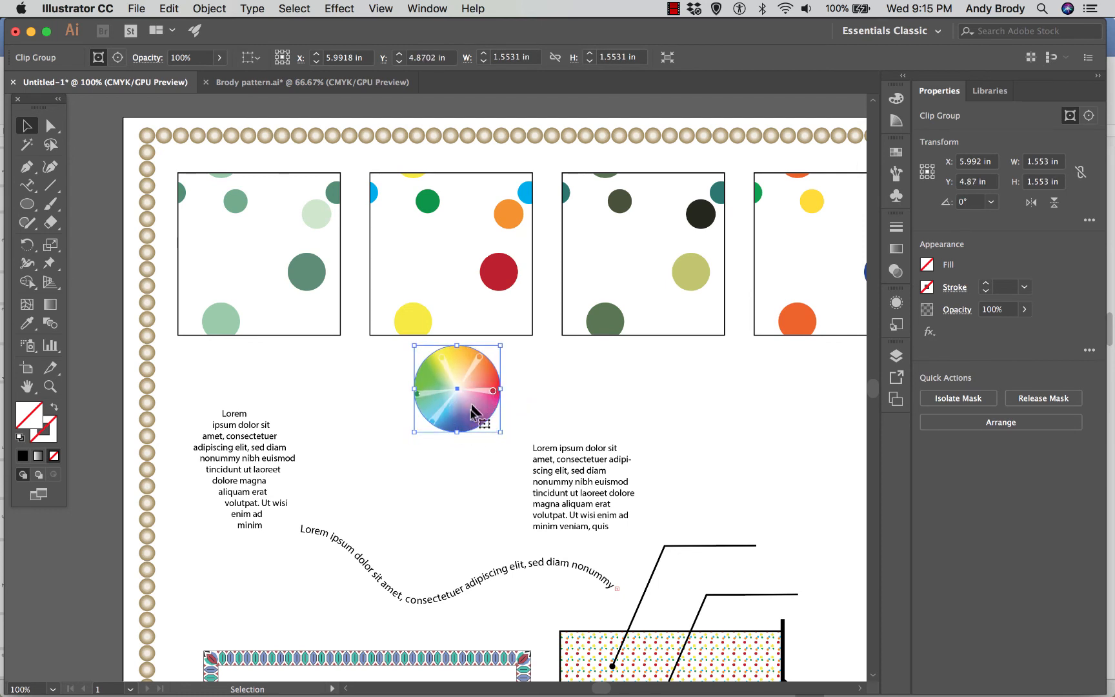
{"action": "left_click_drag", "start_coordinate": [500, 432], "coordinate": [488, 419]}
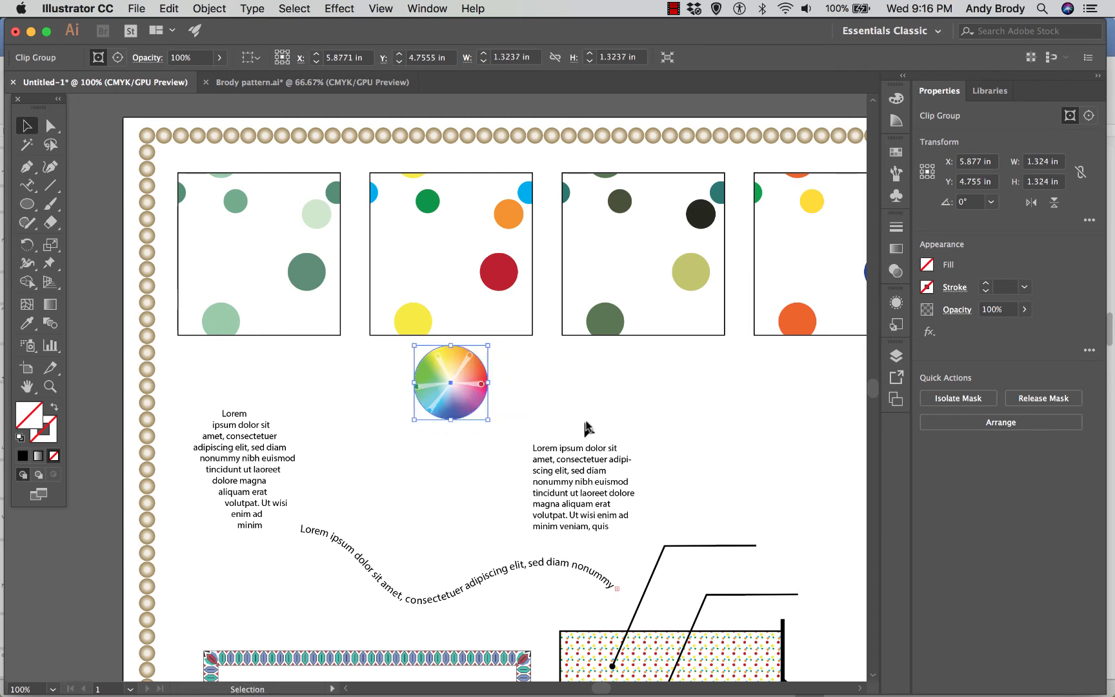
Draw a rectangle of about 14.98 × 14.22 in with no fill or stroke covering the whole artboard.
{"action": "left_click", "coordinate": [574, 385]}
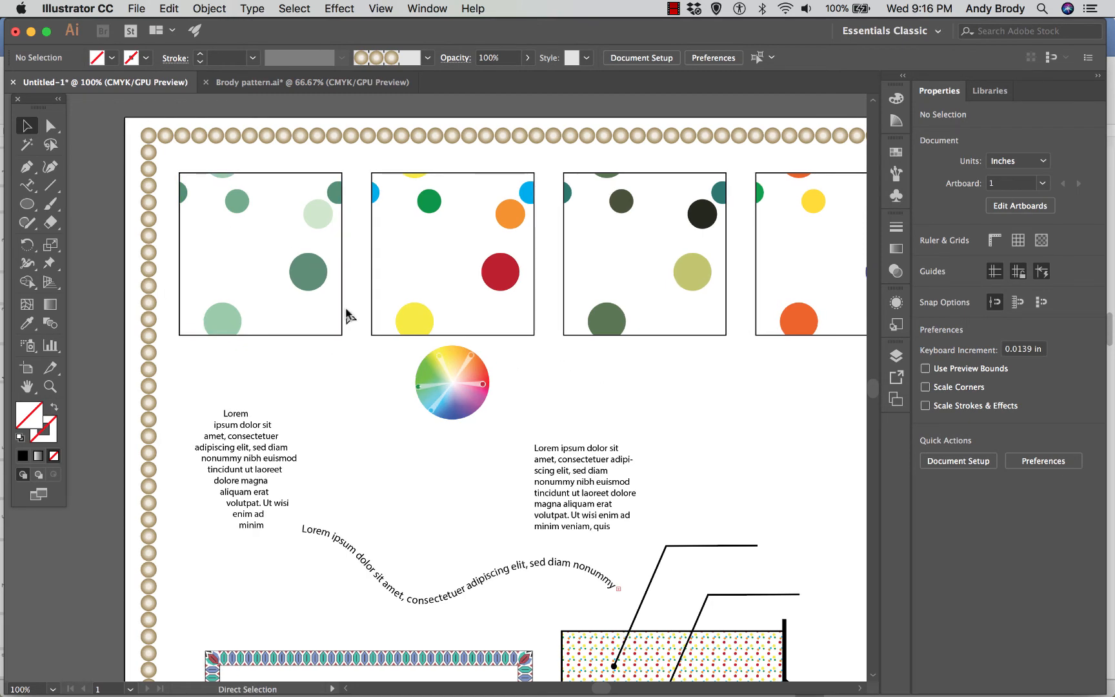
{"action": "key", "text": "super+minus"}
{"action": "scroll", "coordinate": [432, 389], "scroll_direction": "down", "scroll_amount": 5}
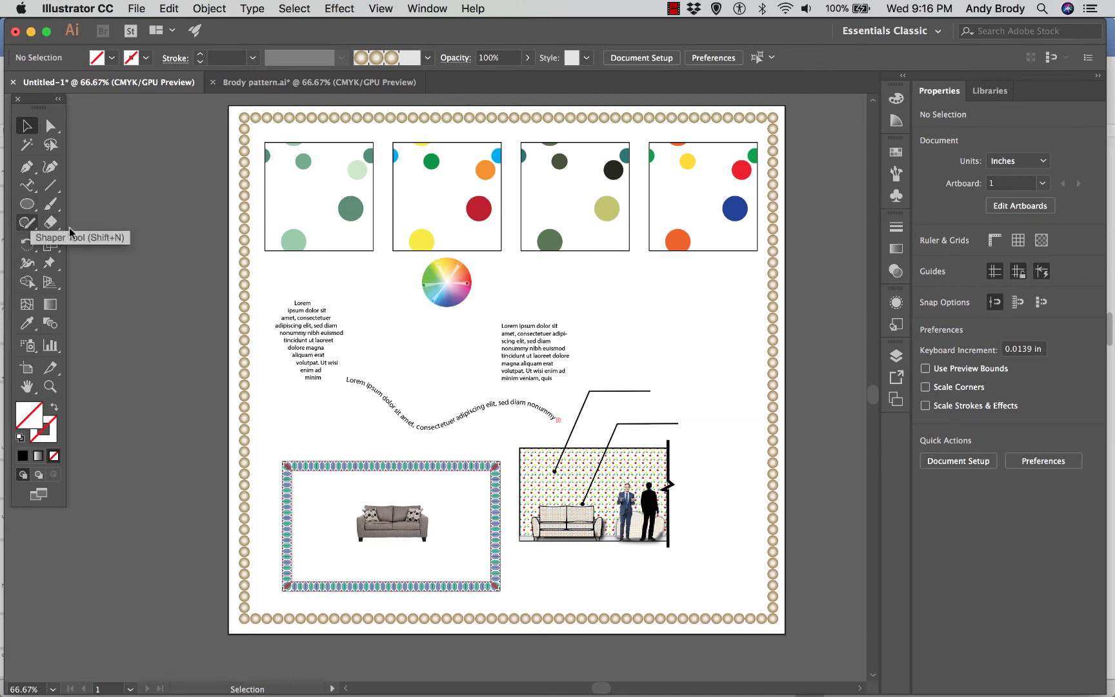
{"action": "left_click", "coordinate": [28, 211]}
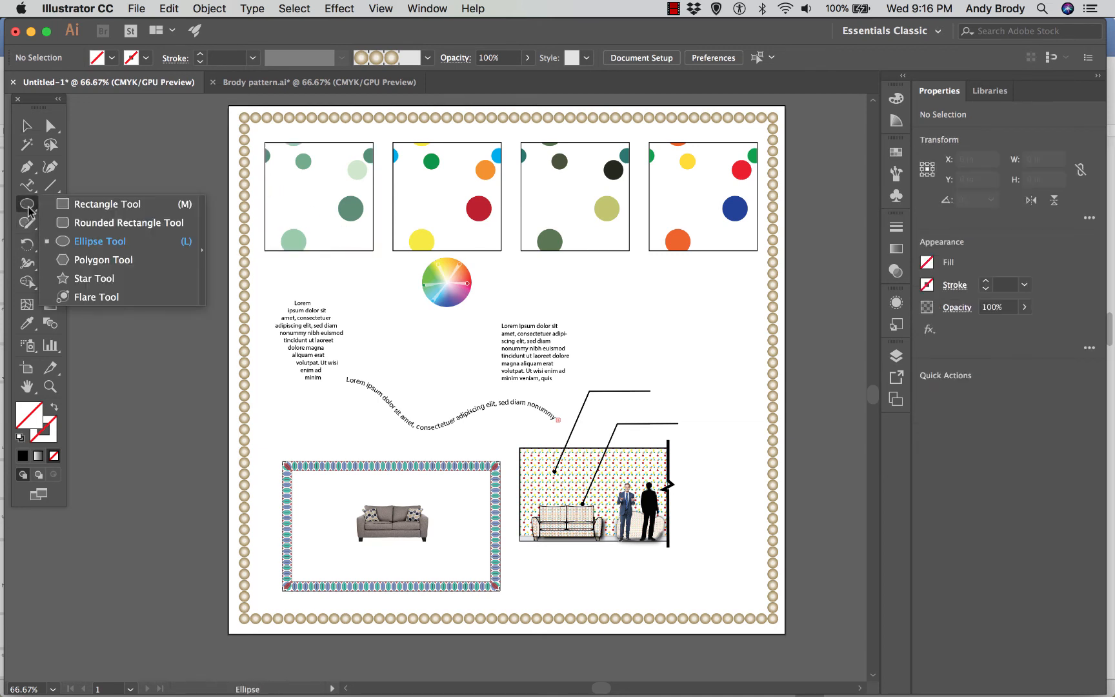
{"action": "left_click", "coordinate": [75, 204]}
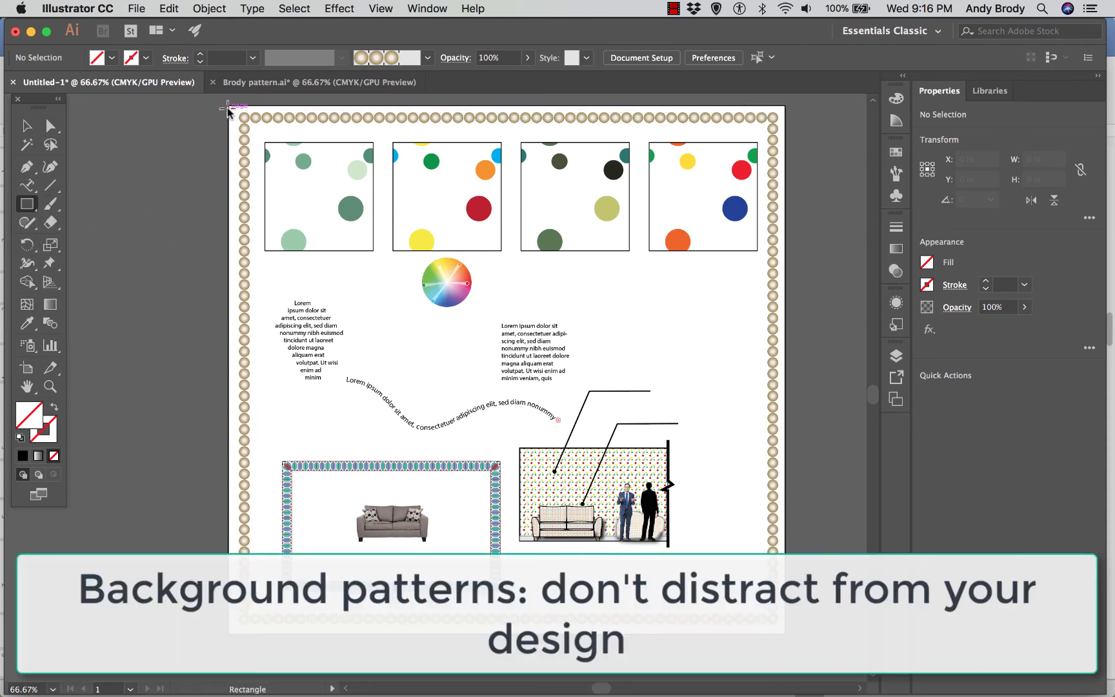
{"action": "left_click_drag", "start_coordinate": [228, 108], "coordinate": [785, 634]}
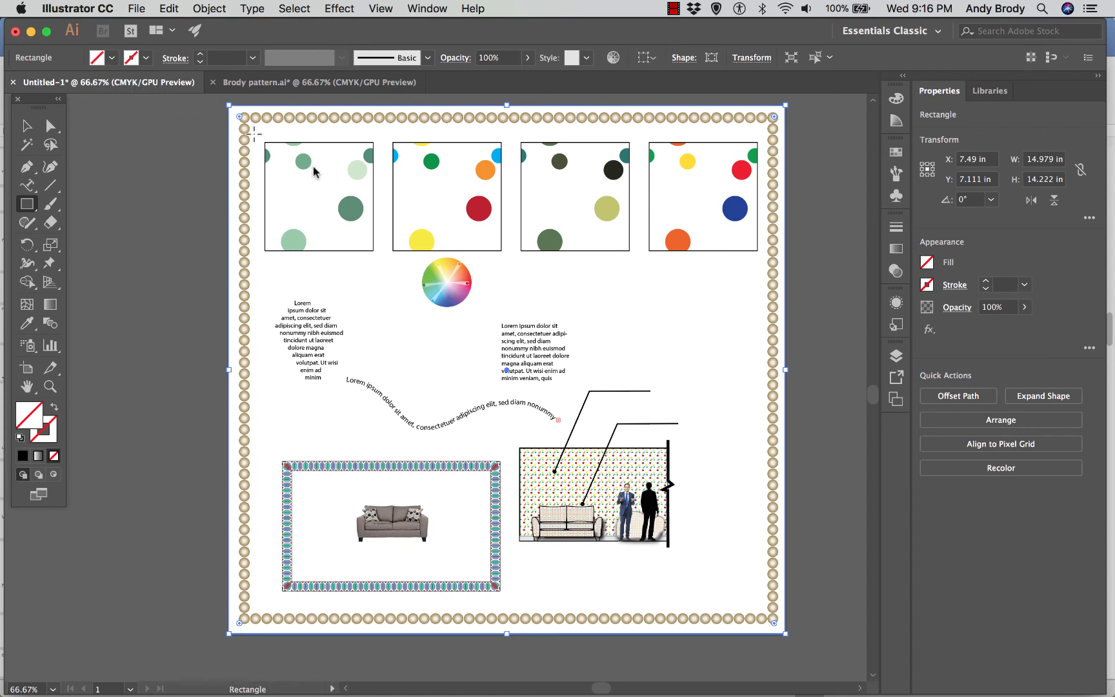
Open the Fades gradient swatch library and fill the rectangle with the black fade that is dark at both sides and clear in the center.
{"action": "left_click", "coordinate": [111, 58]}
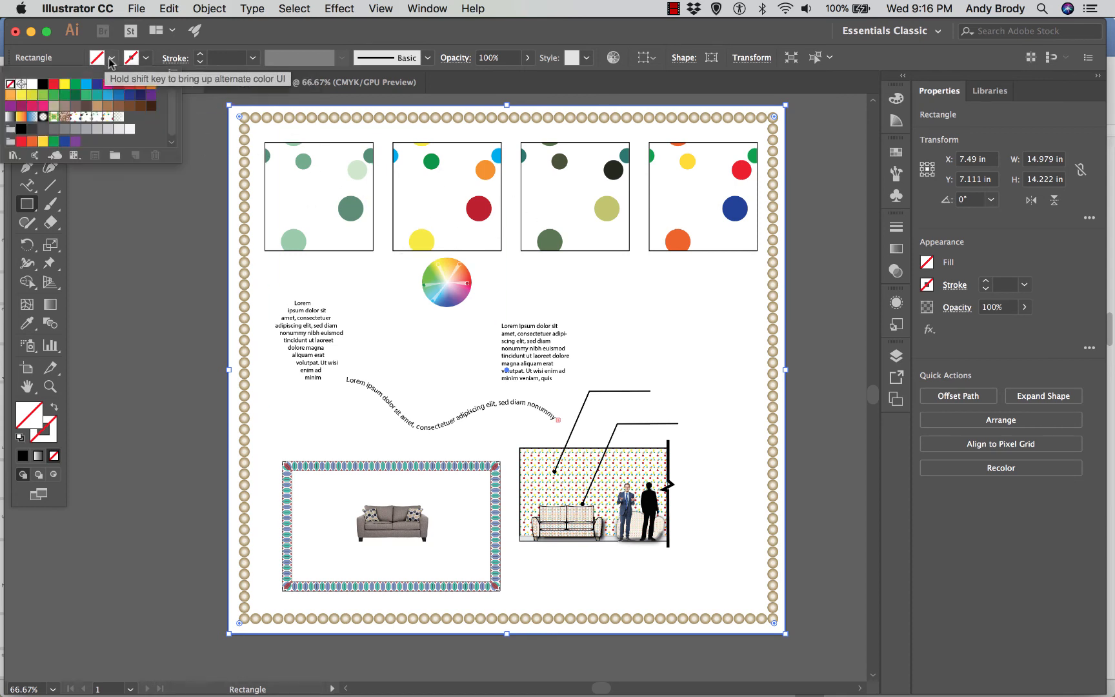
{"action": "left_click", "coordinate": [13, 156]}
{"action": "left_click", "coordinate": [18, 160]}
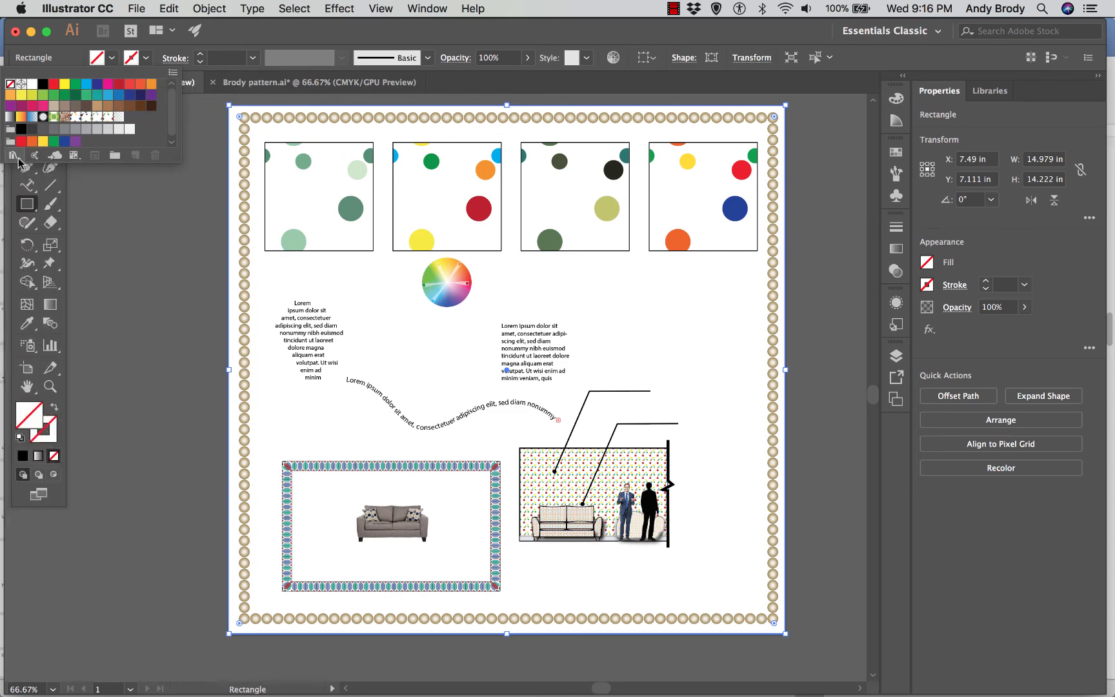
{"action": "left_click", "coordinate": [18, 160]}
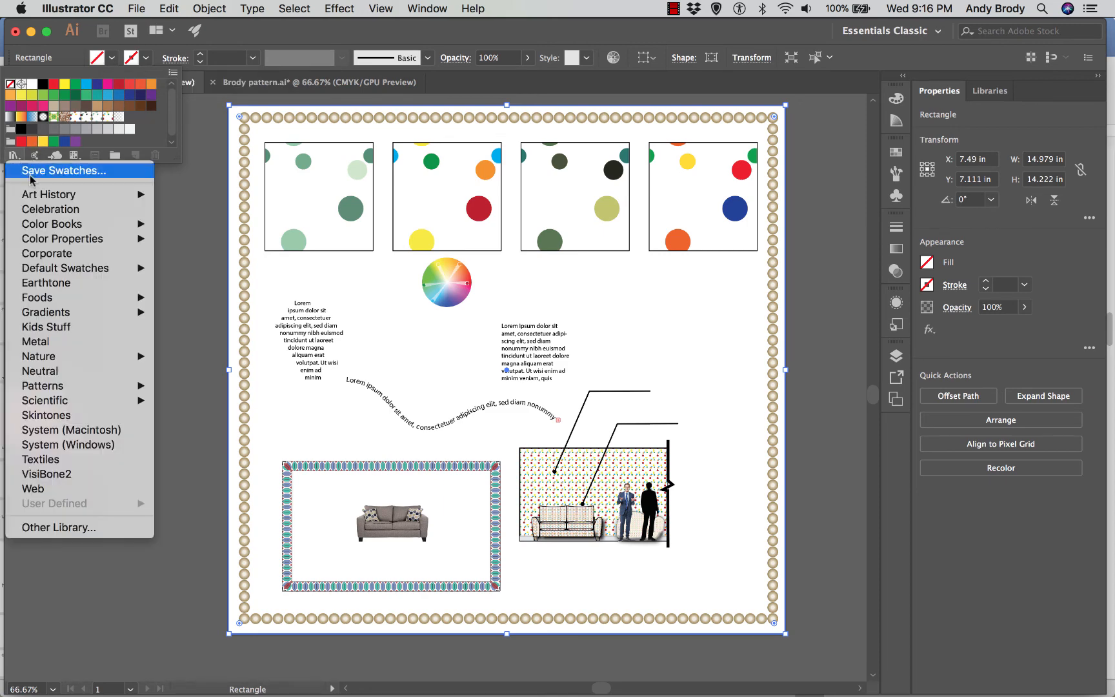
{"action": "mouse_move", "coordinate": [66, 298]}
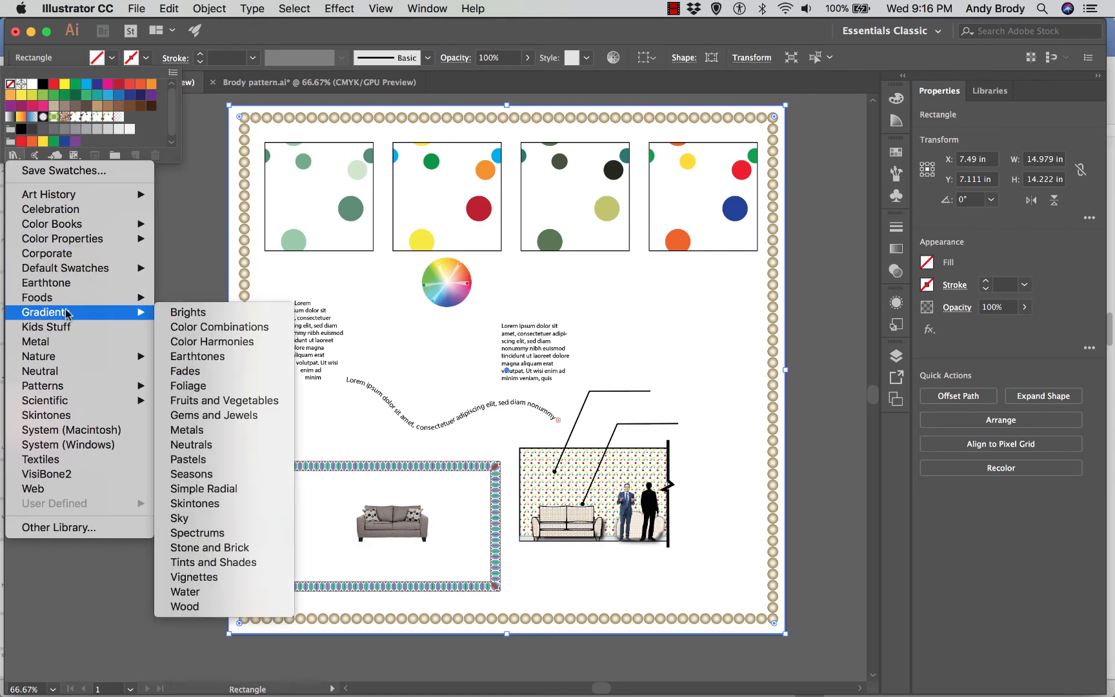
{"action": "left_click", "coordinate": [186, 373]}
{"action": "left_click", "coordinate": [517, 325]}
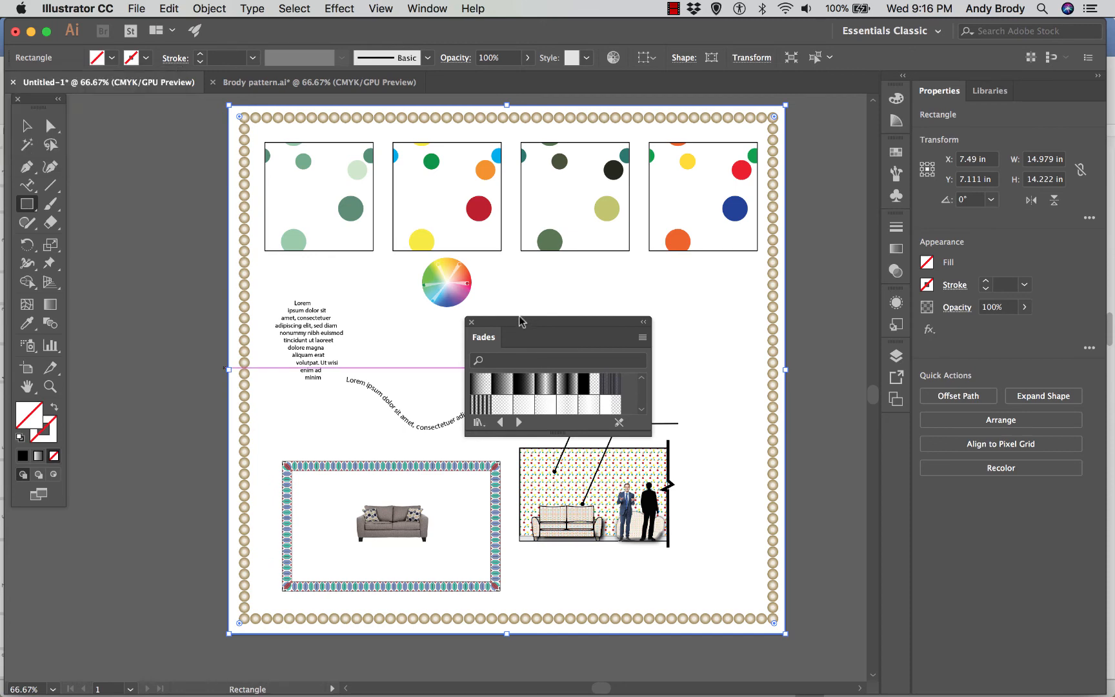
{"action": "left_click_drag", "start_coordinate": [549, 321], "coordinate": [583, 310]}
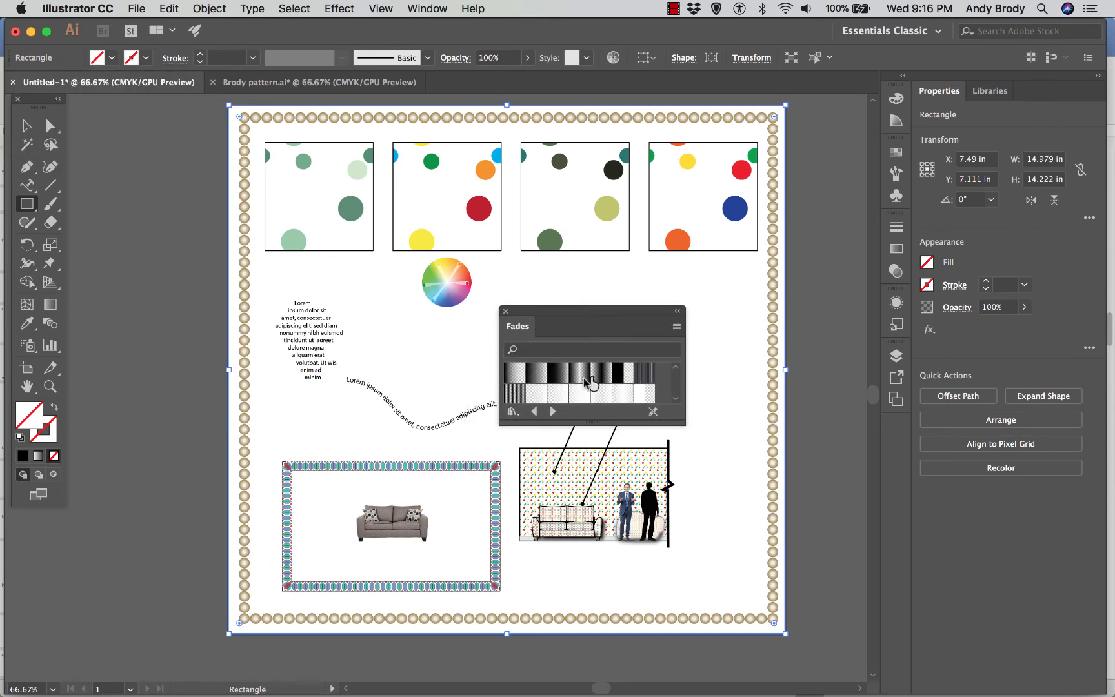
{"action": "left_click", "coordinate": [580, 373]}
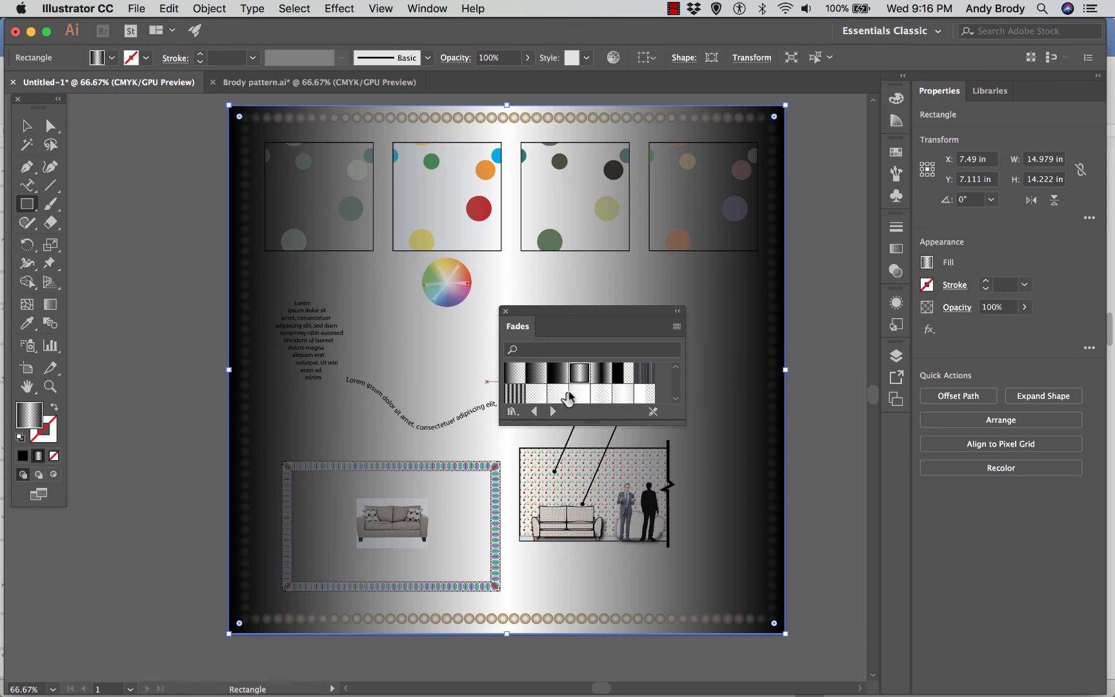
Try white fades such as Fade To Center White on the rectangle, and reapply the black fade with the clear center.
{"action": "left_click", "coordinate": [643, 400]}
{"action": "left_click", "coordinate": [622, 399]}
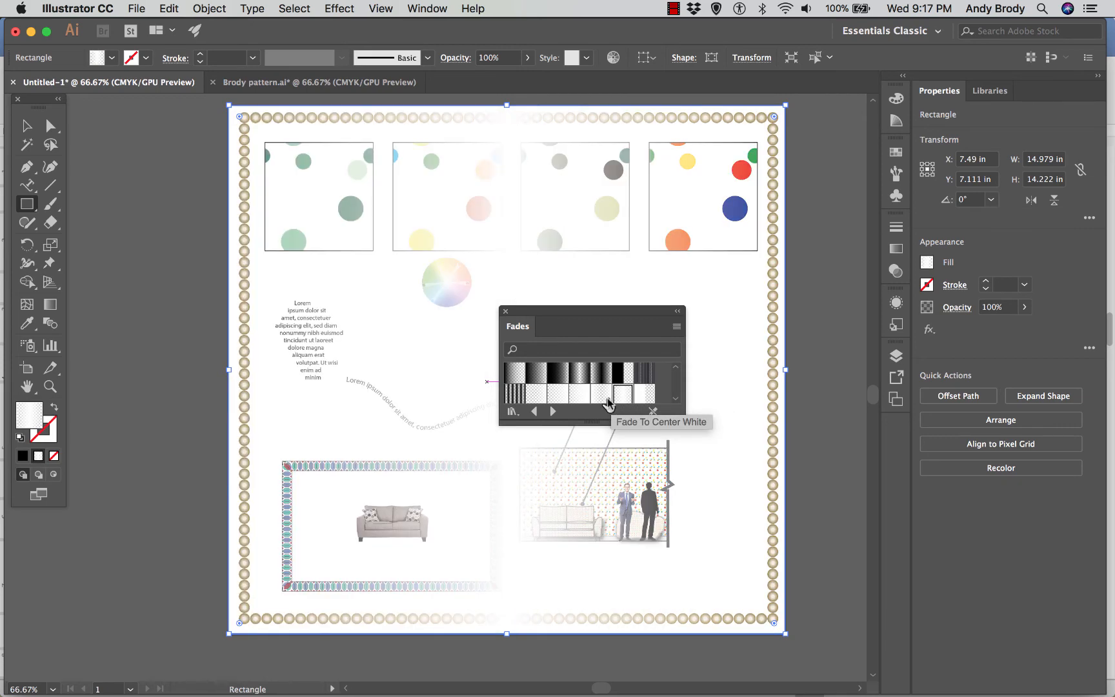
{"action": "left_click", "coordinate": [607, 397]}
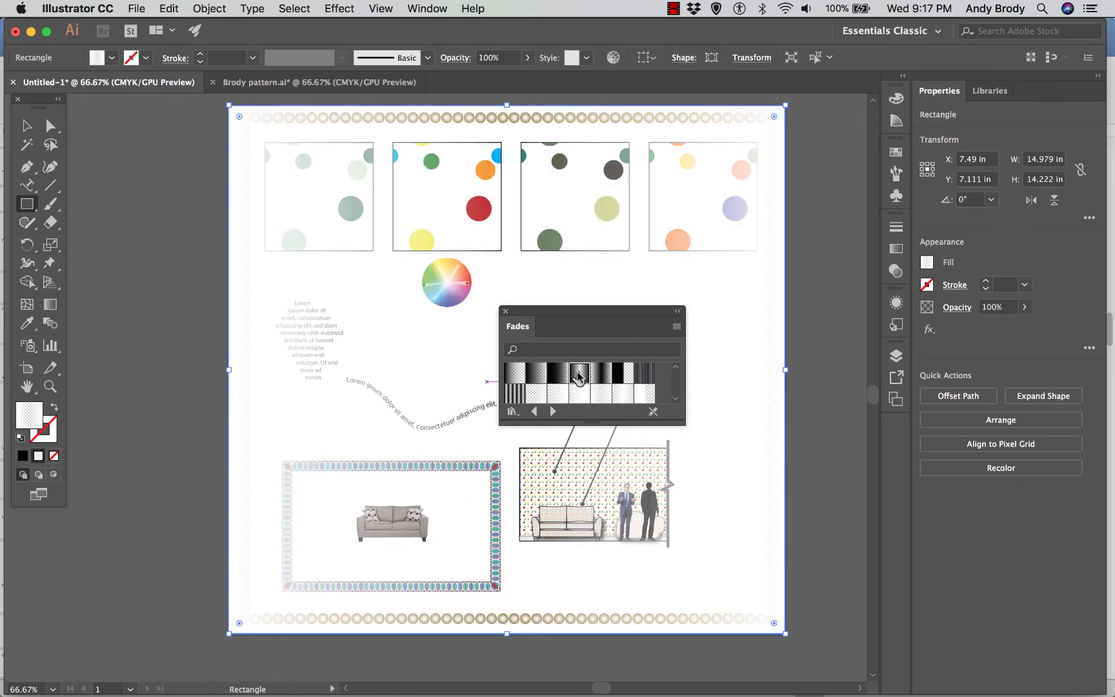
{"action": "left_click", "coordinate": [579, 374]}
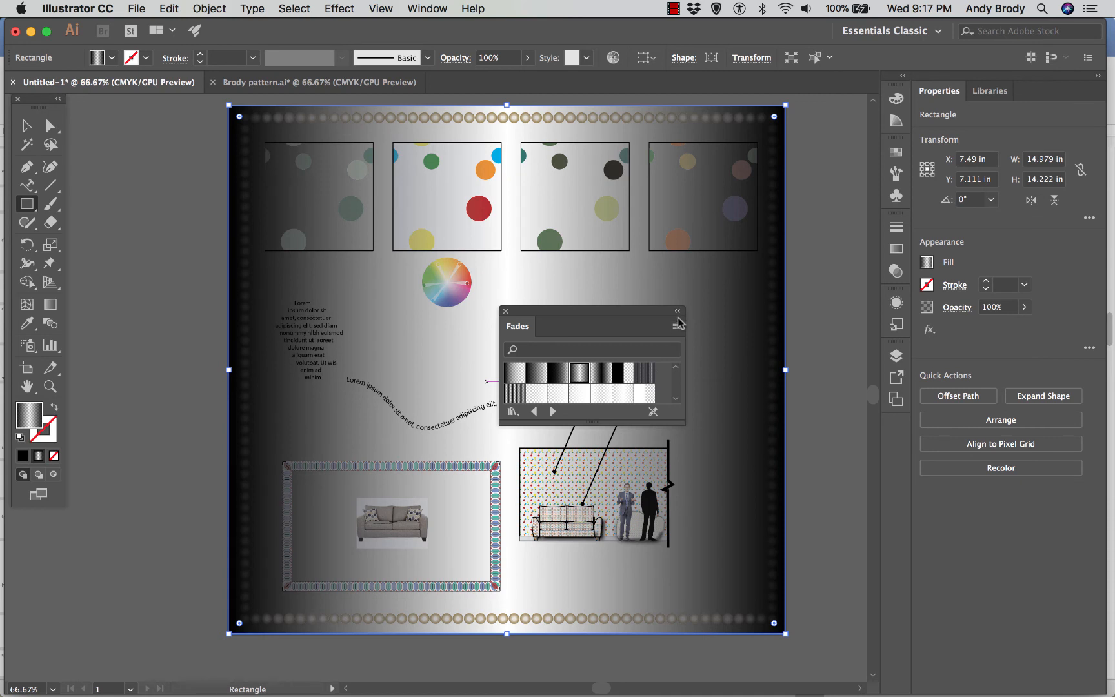
Close the Fades library and send the gradient rectangle behind all the other artwork.
{"action": "left_click", "coordinate": [504, 312]}
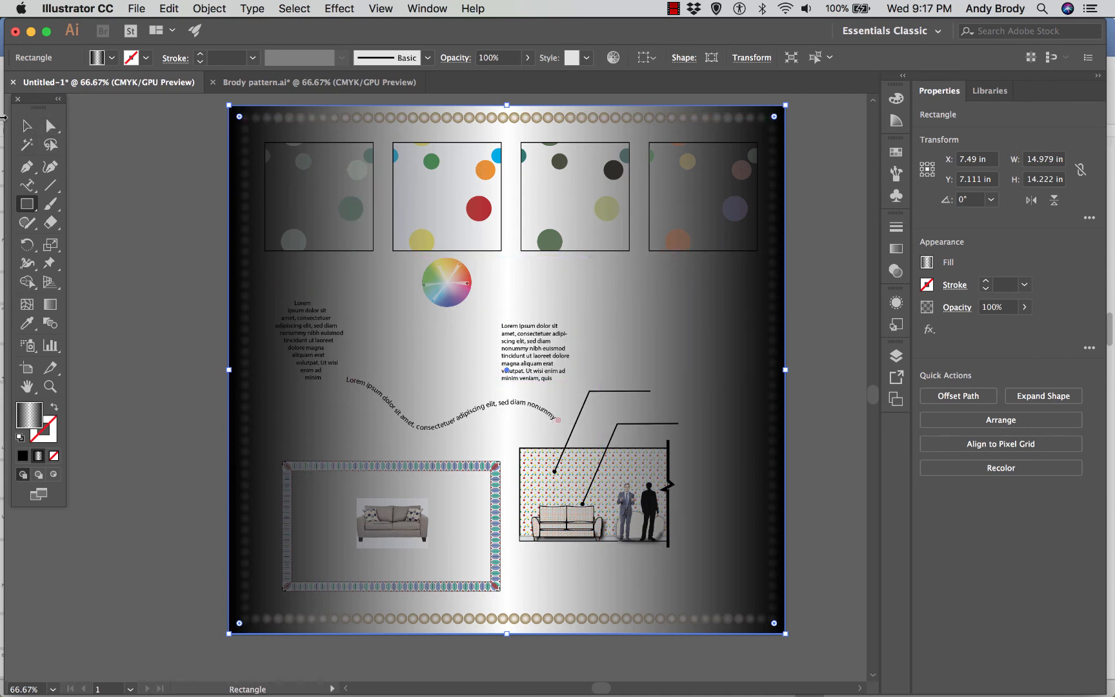
{"action": "left_click", "coordinate": [26, 125]}
{"action": "right_click", "coordinate": [294, 134]}
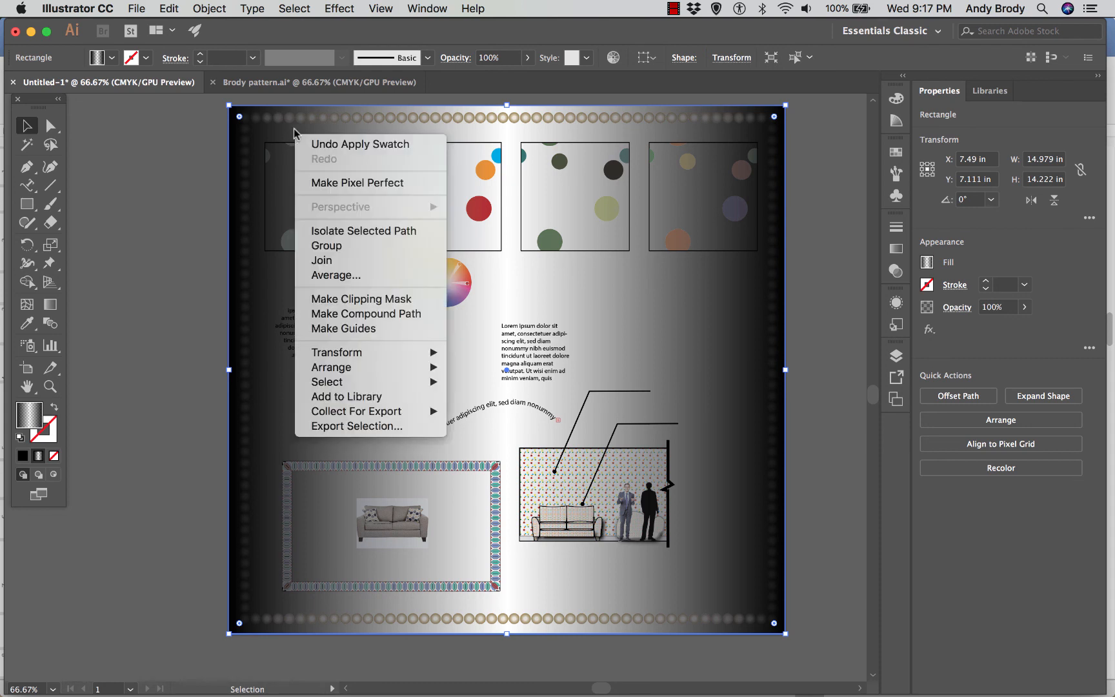
{"action": "mouse_move", "coordinate": [359, 367]}
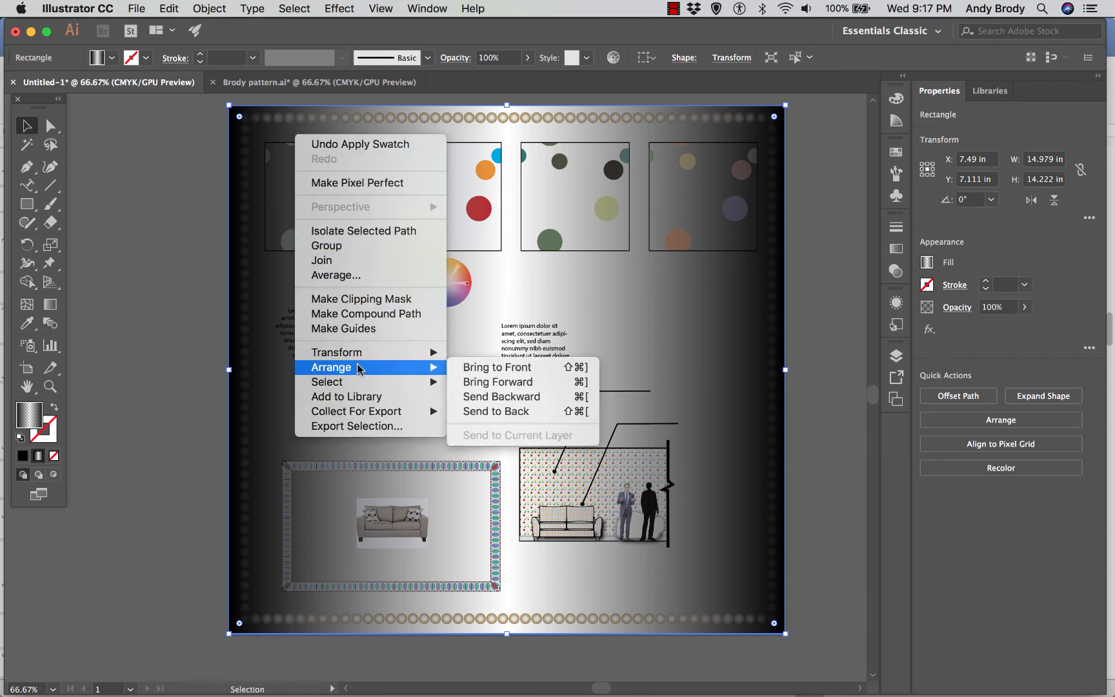
{"action": "left_click", "coordinate": [493, 409]}
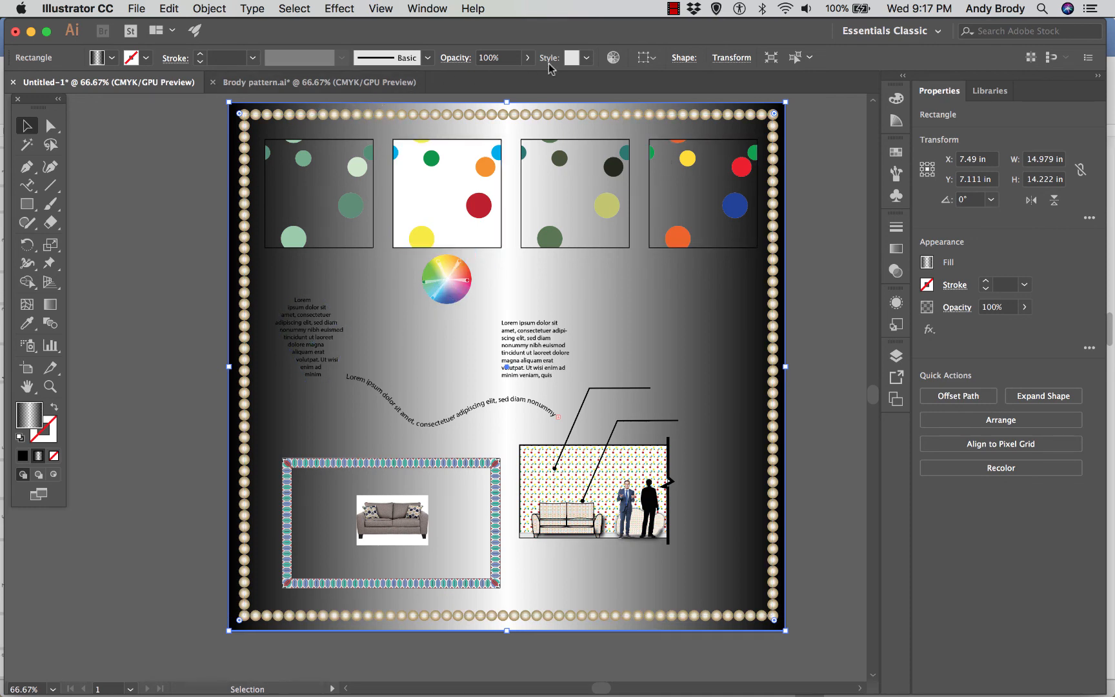
Try the background rectangle at 57% opacity and restore it to 100%.
{"action": "left_click", "coordinate": [528, 58]}
{"action": "left_click_drag", "start_coordinate": [528, 77], "coordinate": [500, 77]}
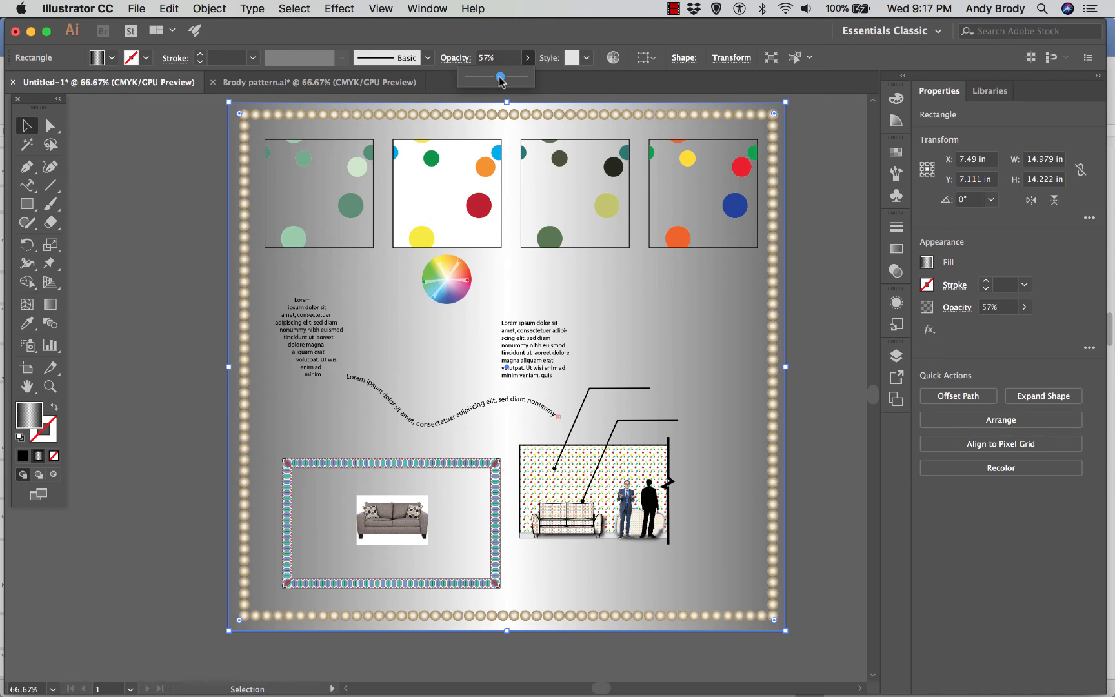
{"action": "left_click_drag", "start_coordinate": [524, 80], "coordinate": [530, 79]}
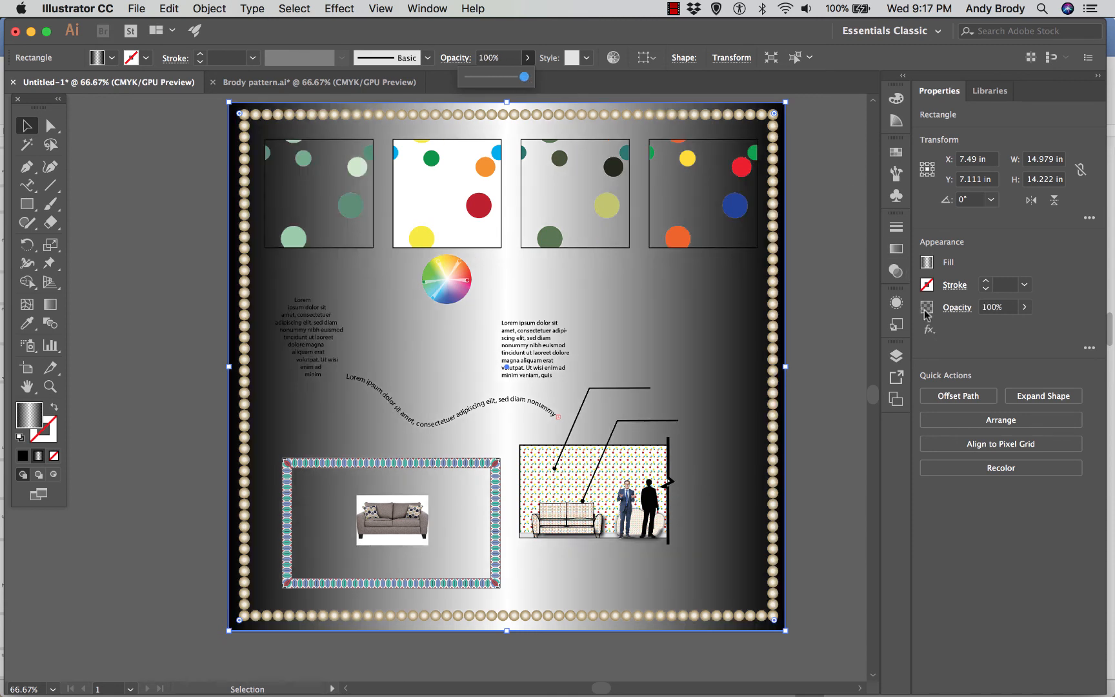
Add two stops to the background's linear gradient, one close to its start and one at about 94% location.
{"action": "left_click", "coordinate": [897, 250]}
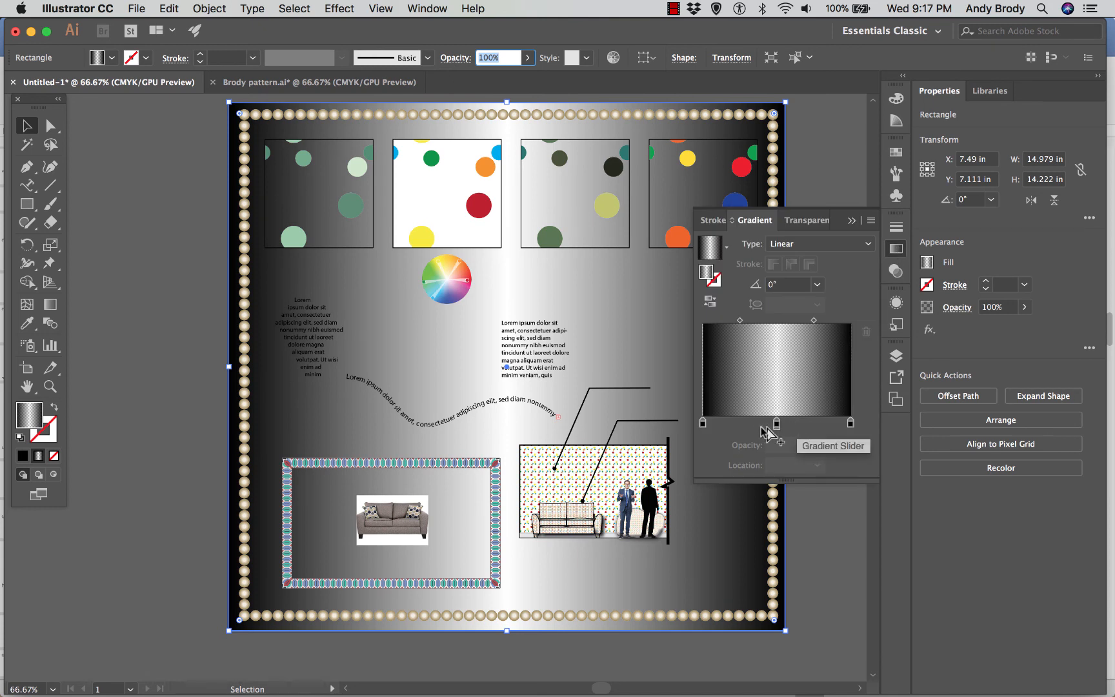
{"action": "mouse_move", "coordinate": [703, 425]}
{"action": "left_mouse_down"}
{"action": "mouse_move", "coordinate": [719, 427]}
{"action": "mouse_move", "coordinate": [698, 425]}
{"action": "left_mouse_up"}
{"action": "left_click", "coordinate": [777, 426]}
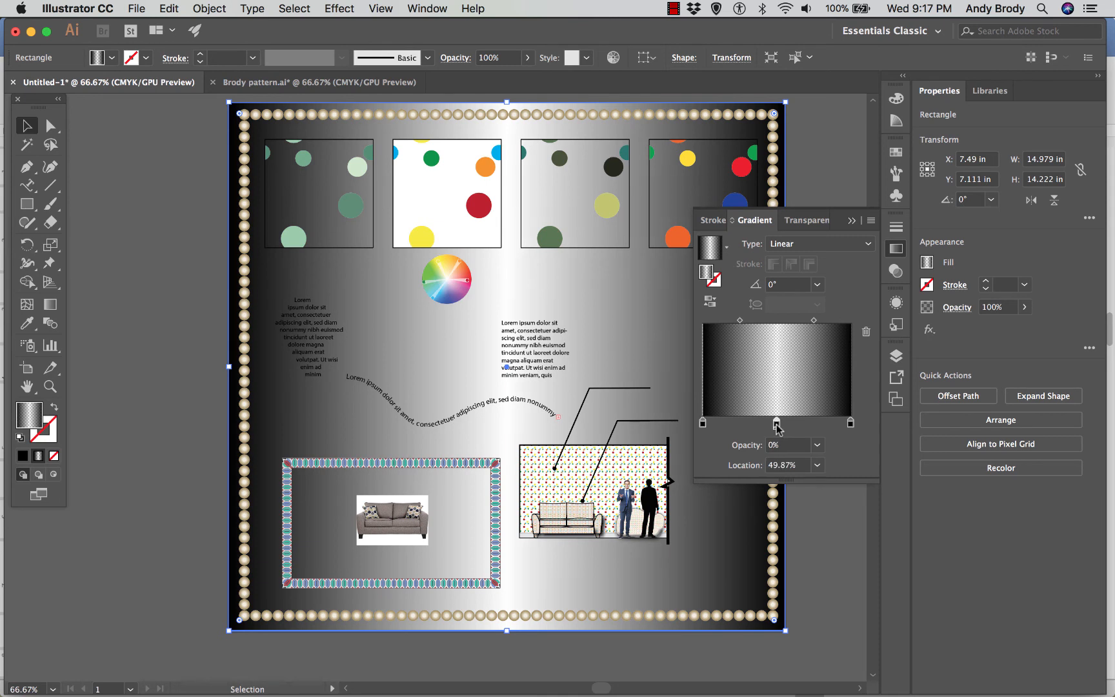
{"action": "left_click", "coordinate": [741, 426]}
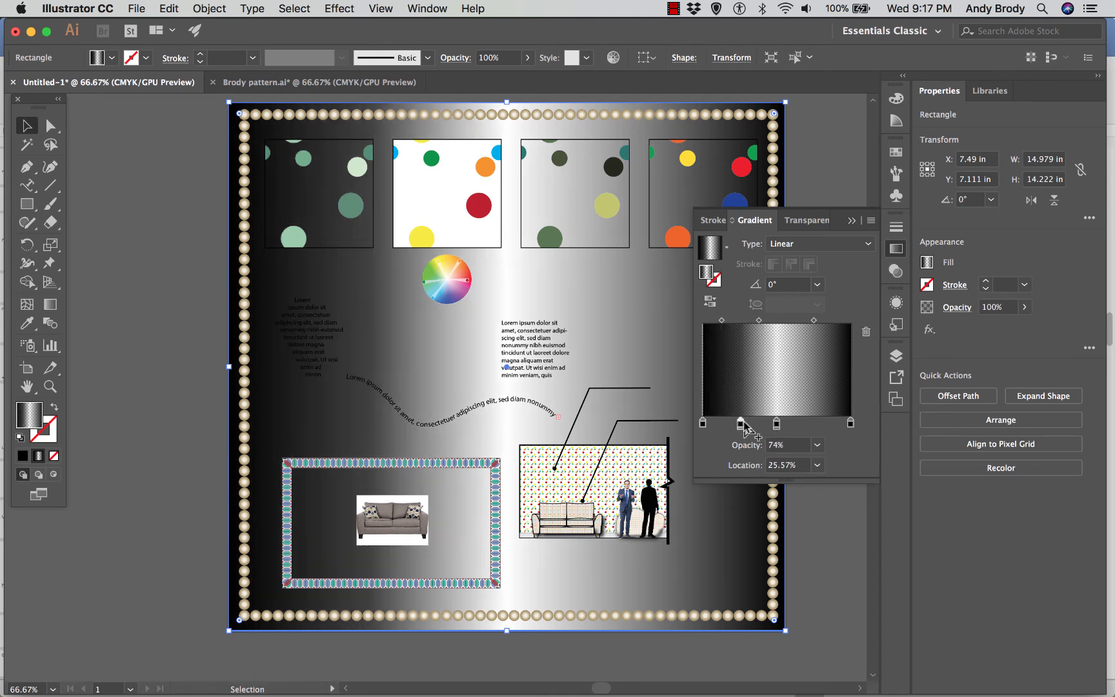
{"action": "left_click_drag", "start_coordinate": [740, 425], "coordinate": [714, 425]}
{"action": "left_click", "coordinate": [837, 424]}
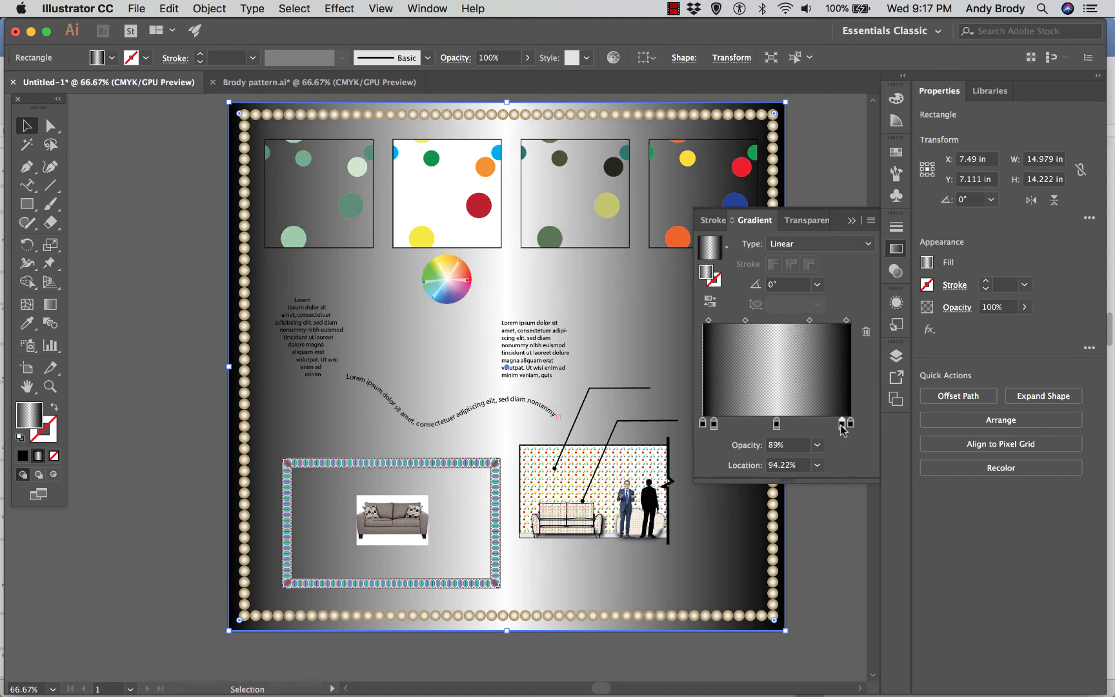
Set the opacity of the background gradient's last black stop to 50%.
{"action": "double_click", "coordinate": [849, 424]}
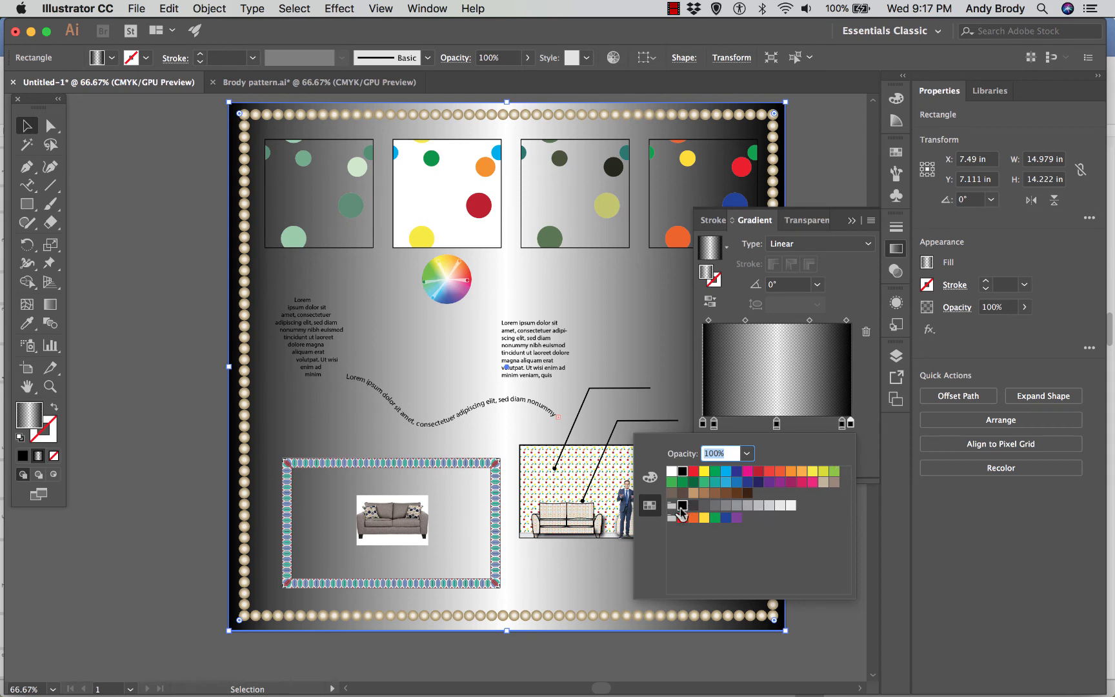
{"action": "left_click", "coordinate": [746, 454]}
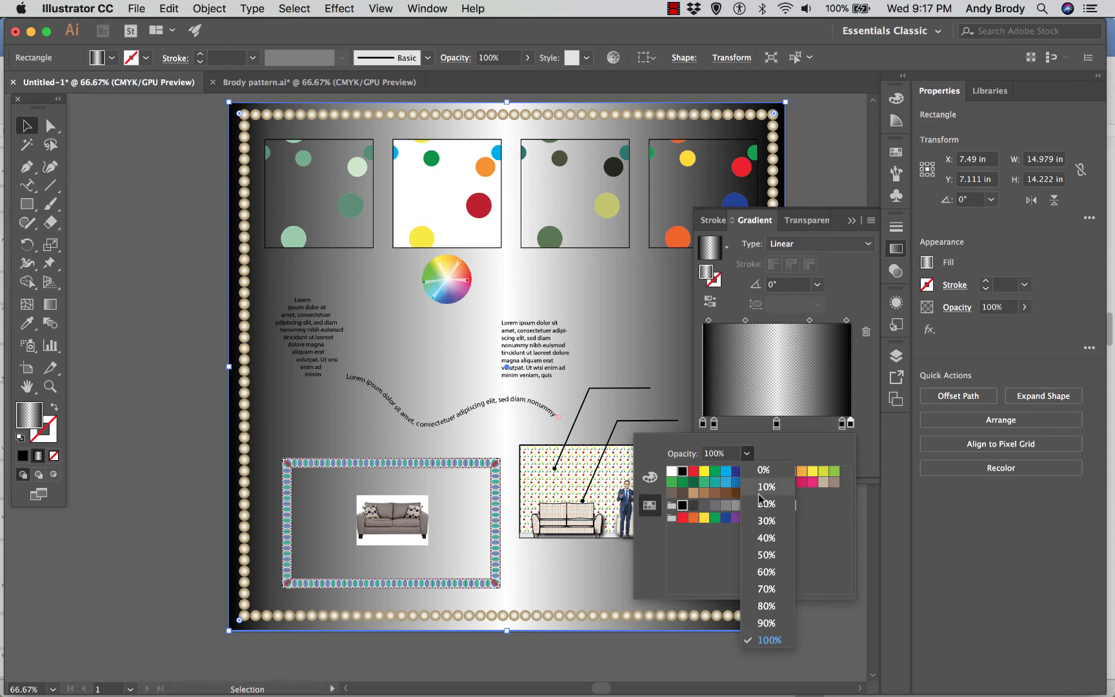
{"action": "left_click", "coordinate": [767, 554]}
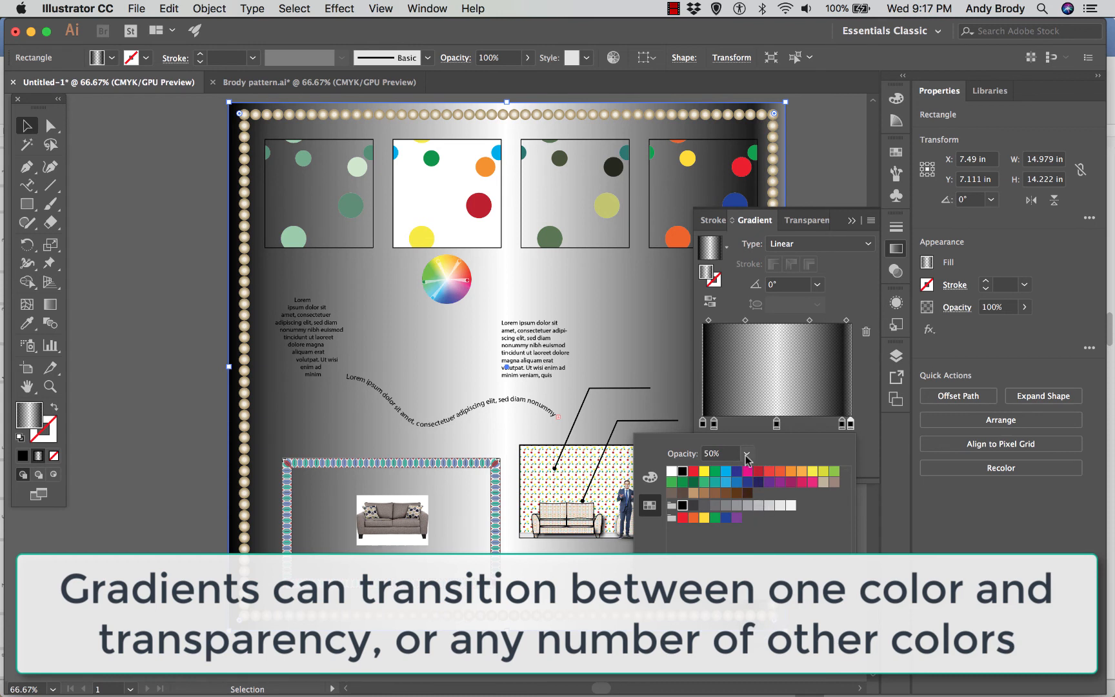
Set the opacity of the gradient's first stop at 0% location to 60% and close the gradient settings.
{"action": "double_click", "coordinate": [702, 424]}
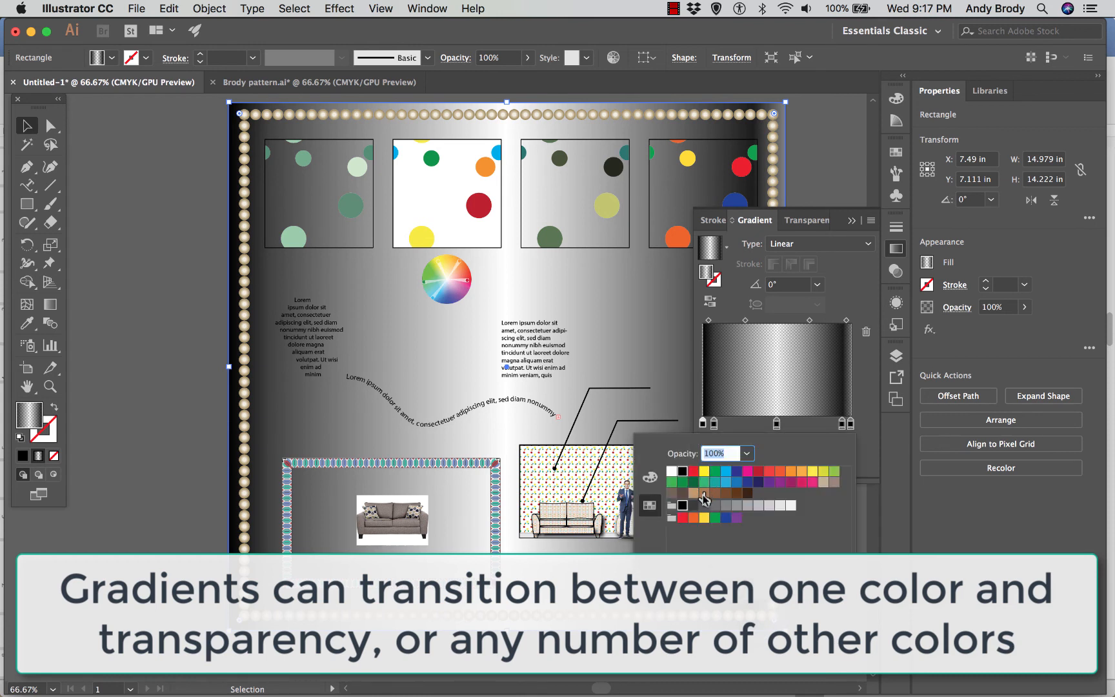
{"action": "left_click", "coordinate": [746, 453]}
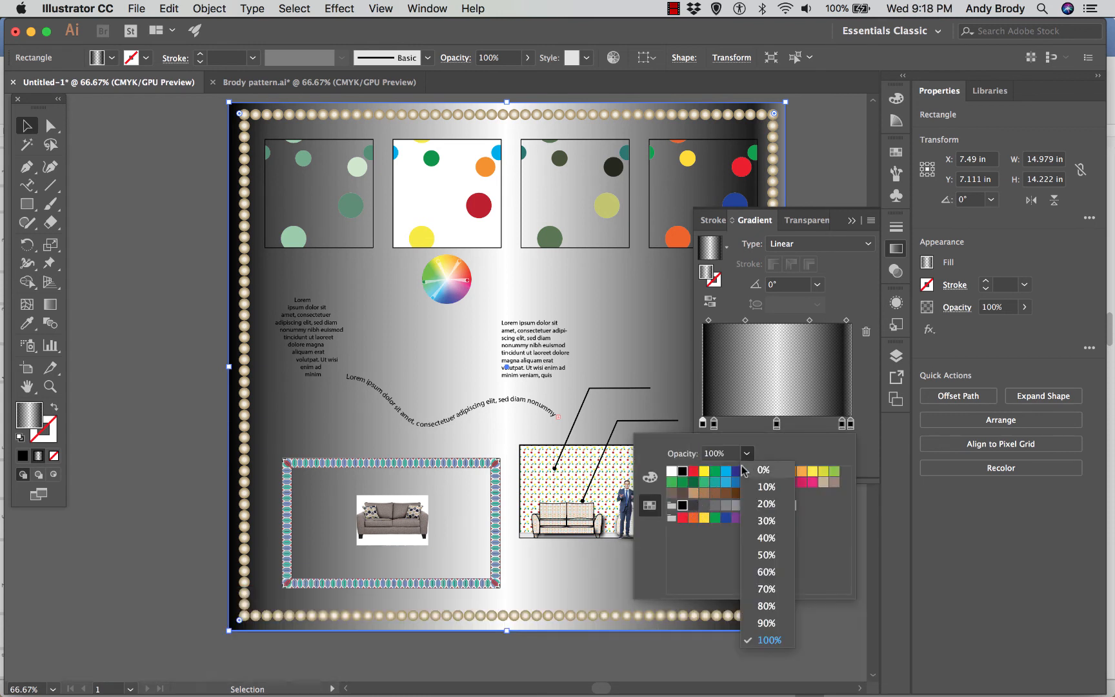
{"action": "left_click", "coordinate": [766, 606]}
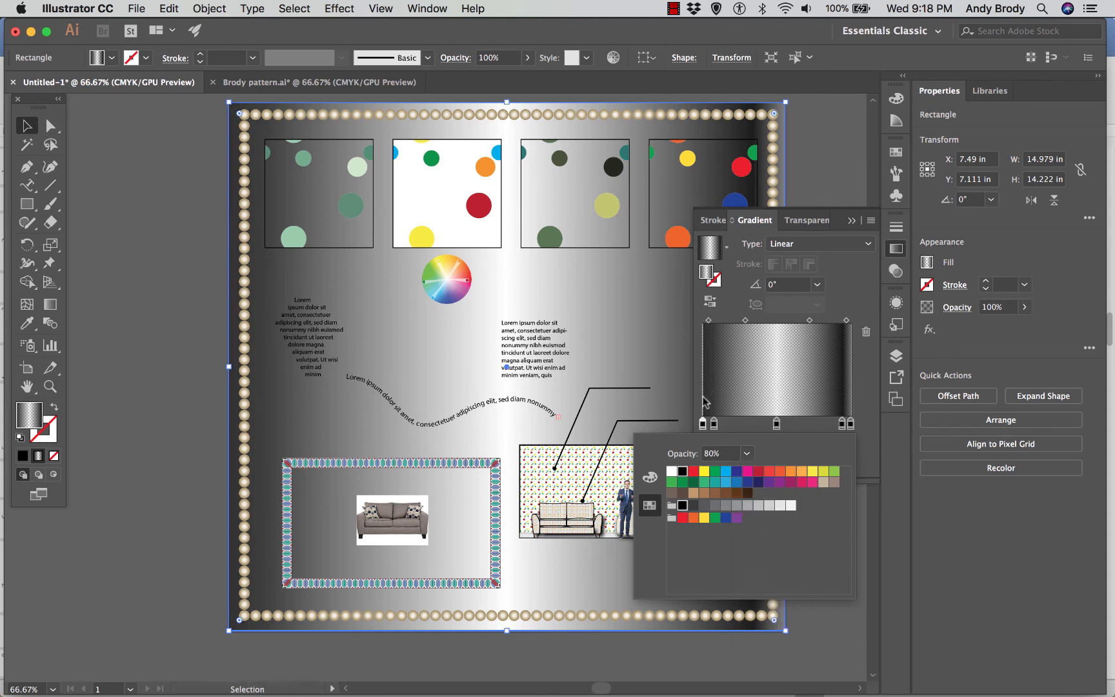
{"action": "left_click", "coordinate": [746, 453]}
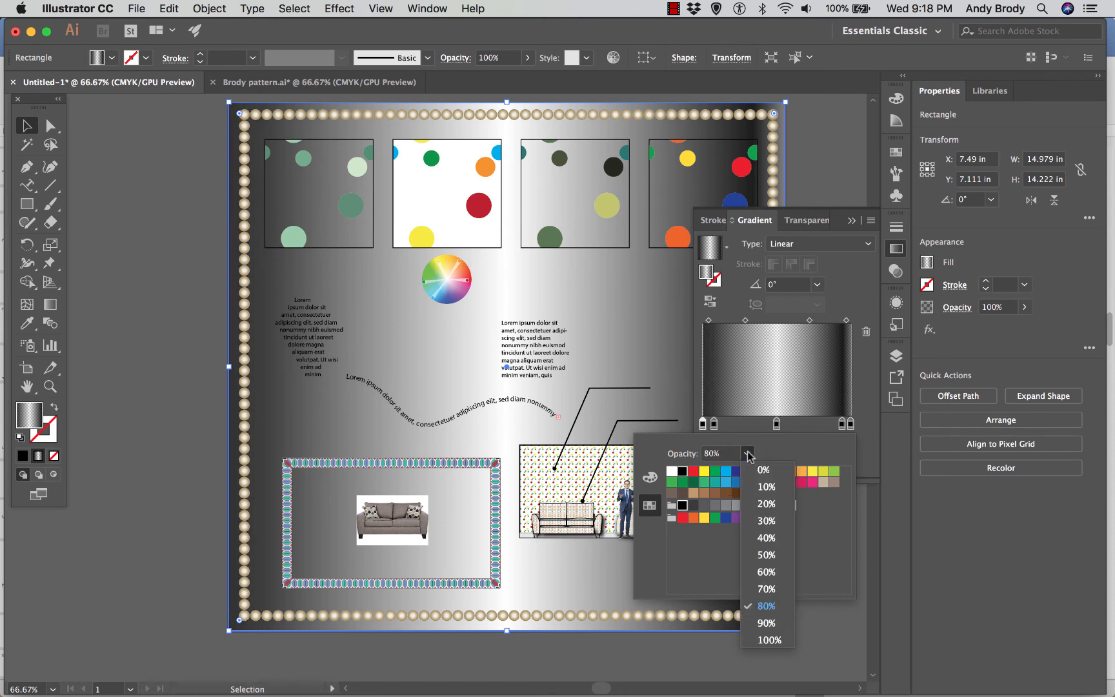
{"action": "left_click", "coordinate": [769, 582]}
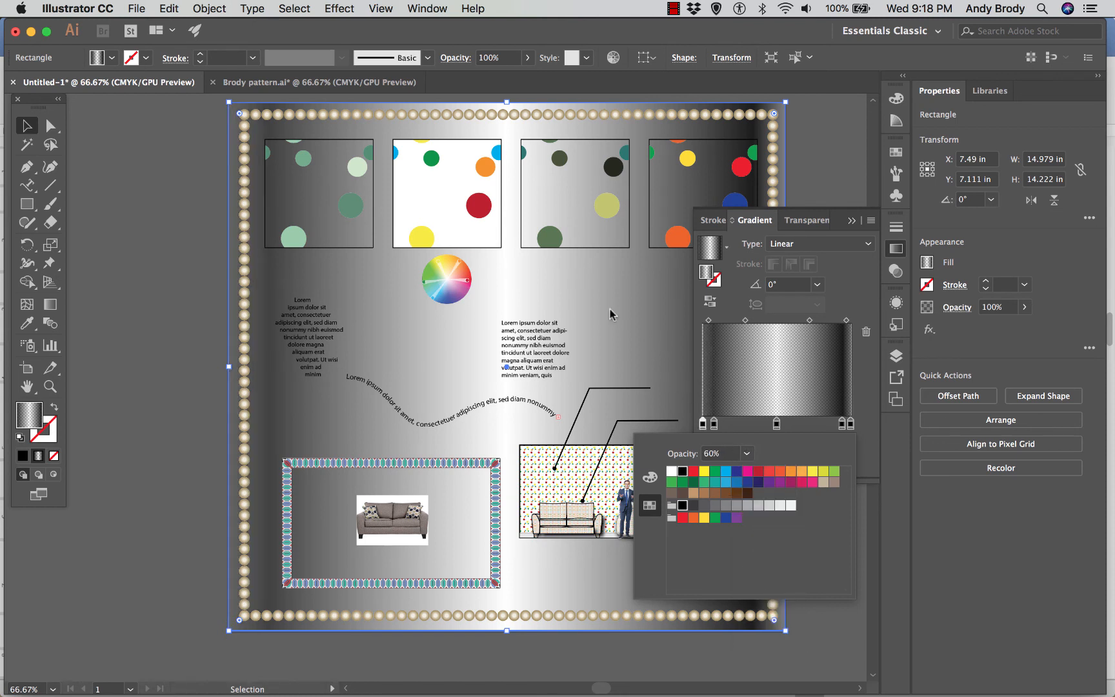
{"action": "left_click", "coordinate": [821, 189]}
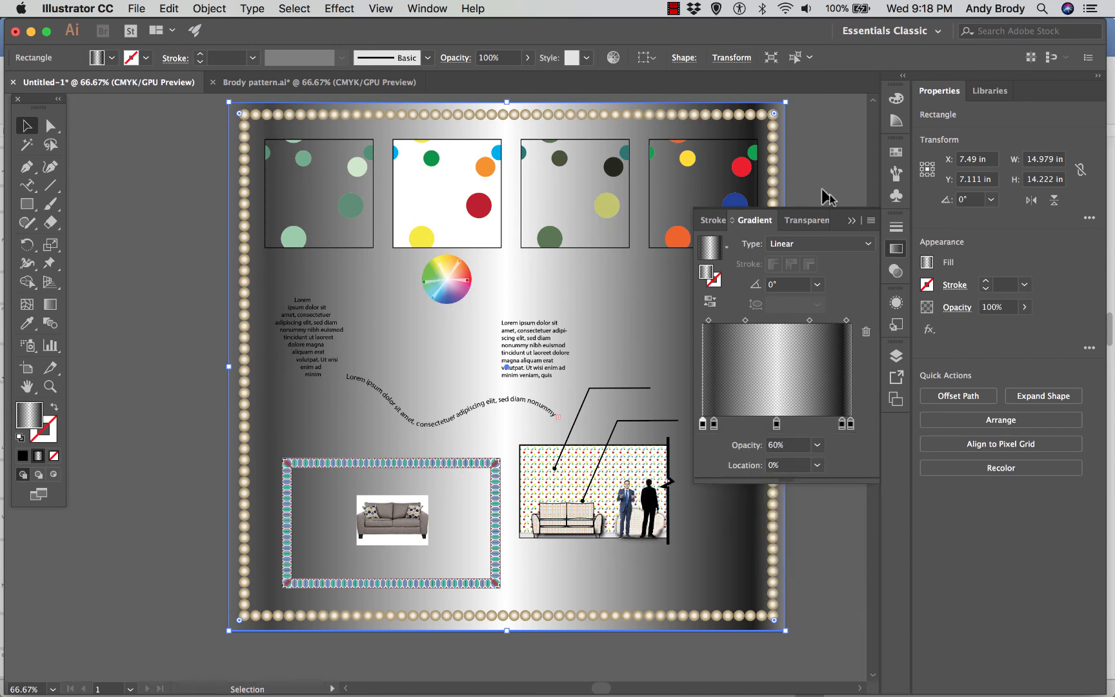
{"action": "left_click", "coordinate": [850, 221]}
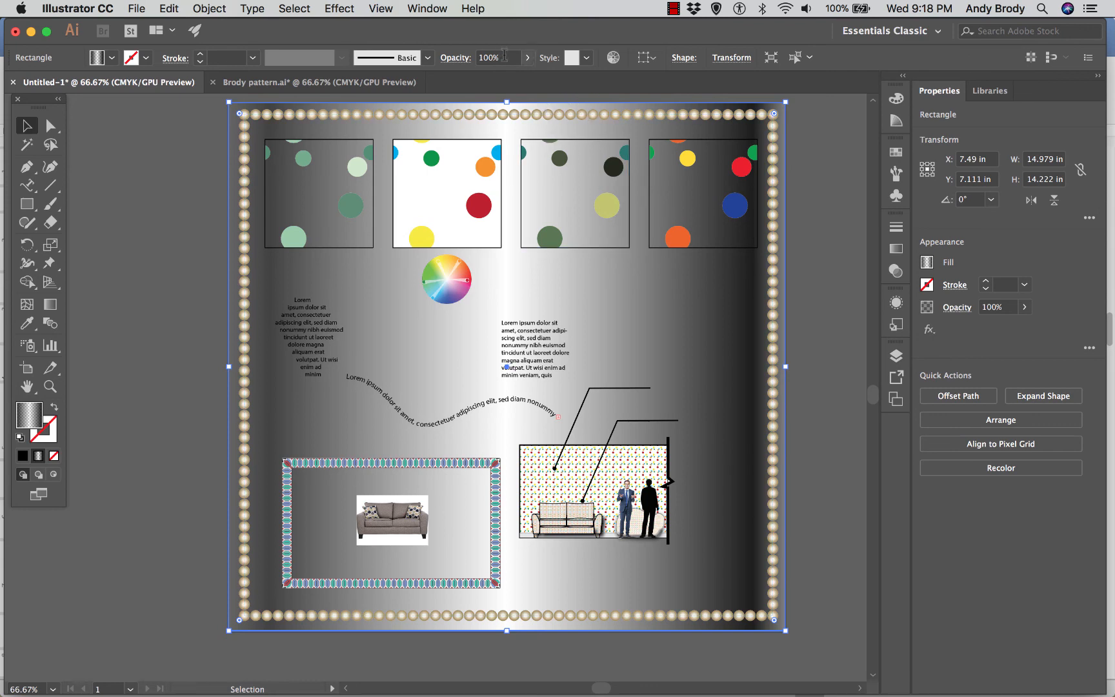
Set the background rectangle's opacity to 55% and deselect it.
{"action": "left_click", "coordinate": [526, 58]}
{"action": "left_click_drag", "start_coordinate": [524, 77], "coordinate": [498, 76]}
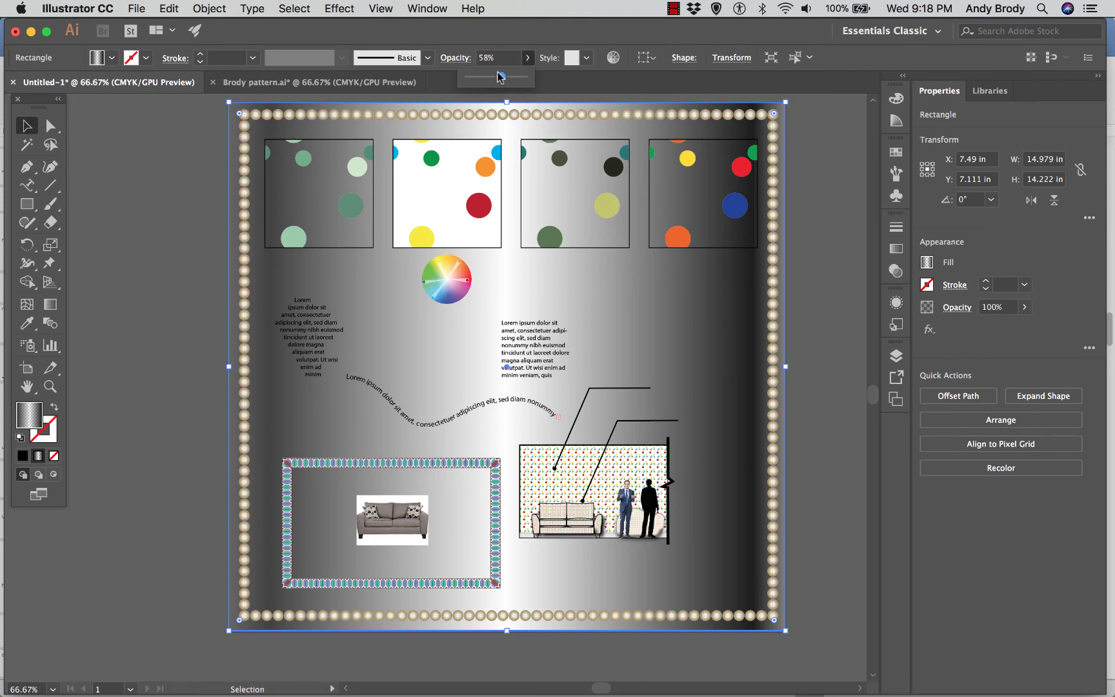
{"action": "left_click", "coordinate": [194, 189]}
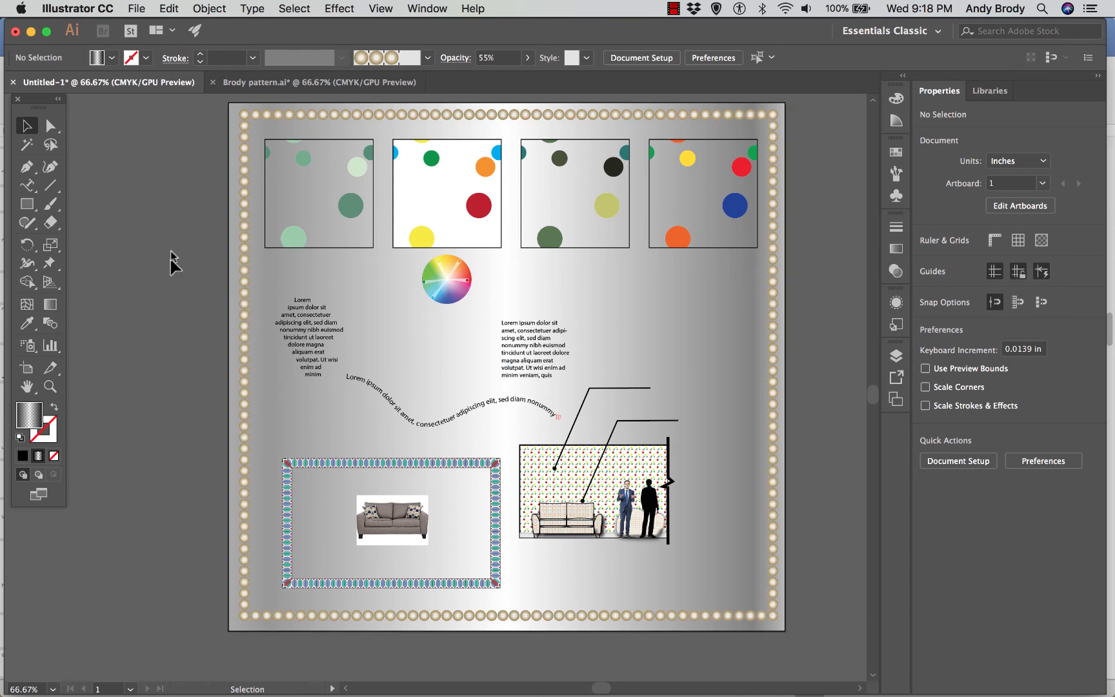
Draw a closed Pen path along the artboard's bottom and right edges, with a wavy diagonal edge from the upper-right to the lower-left corner.
{"action": "left_click", "coordinate": [46, 169]}
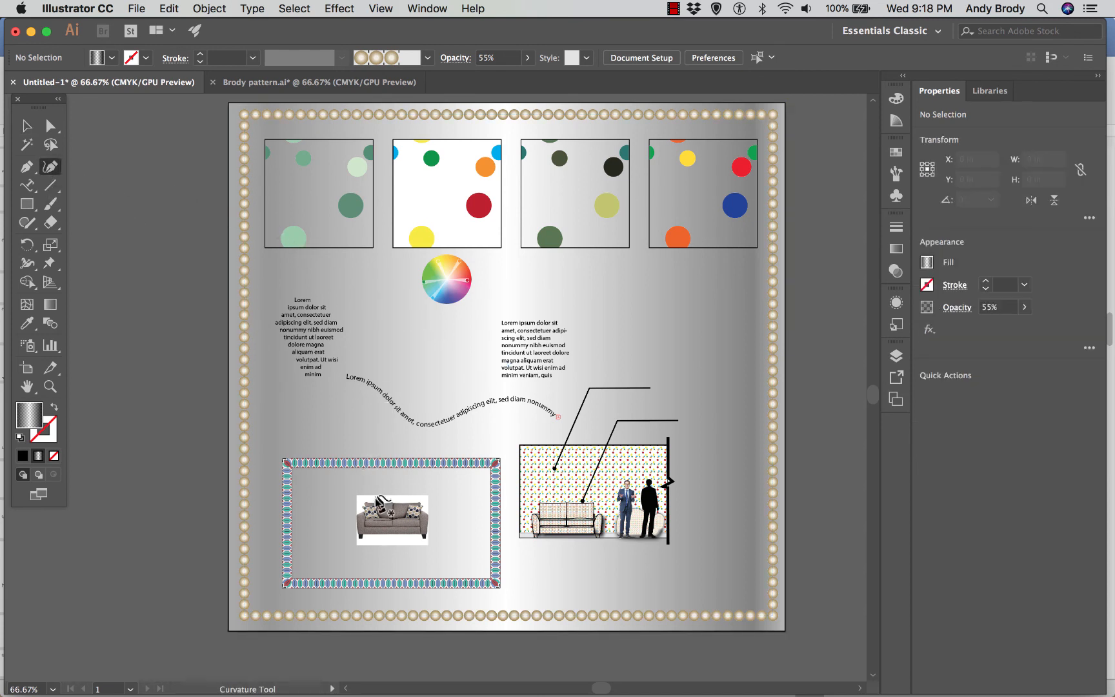
{"action": "left_click", "coordinate": [27, 168]}
{"action": "left_click", "coordinate": [229, 630]}
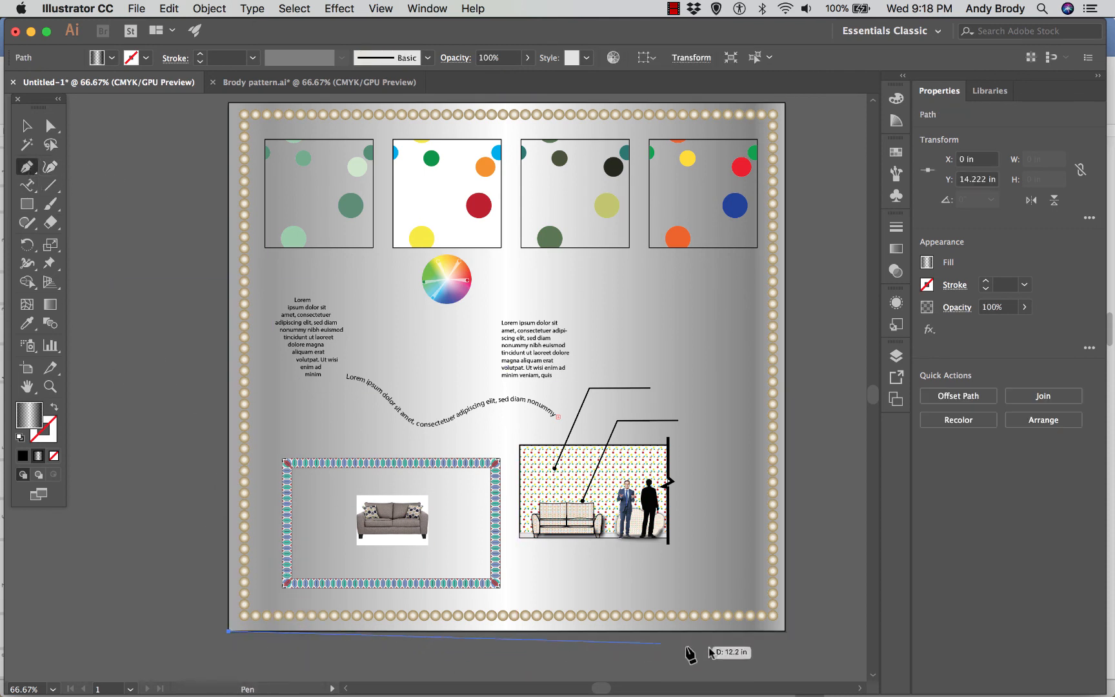
{"action": "left_click", "coordinate": [785, 630]}
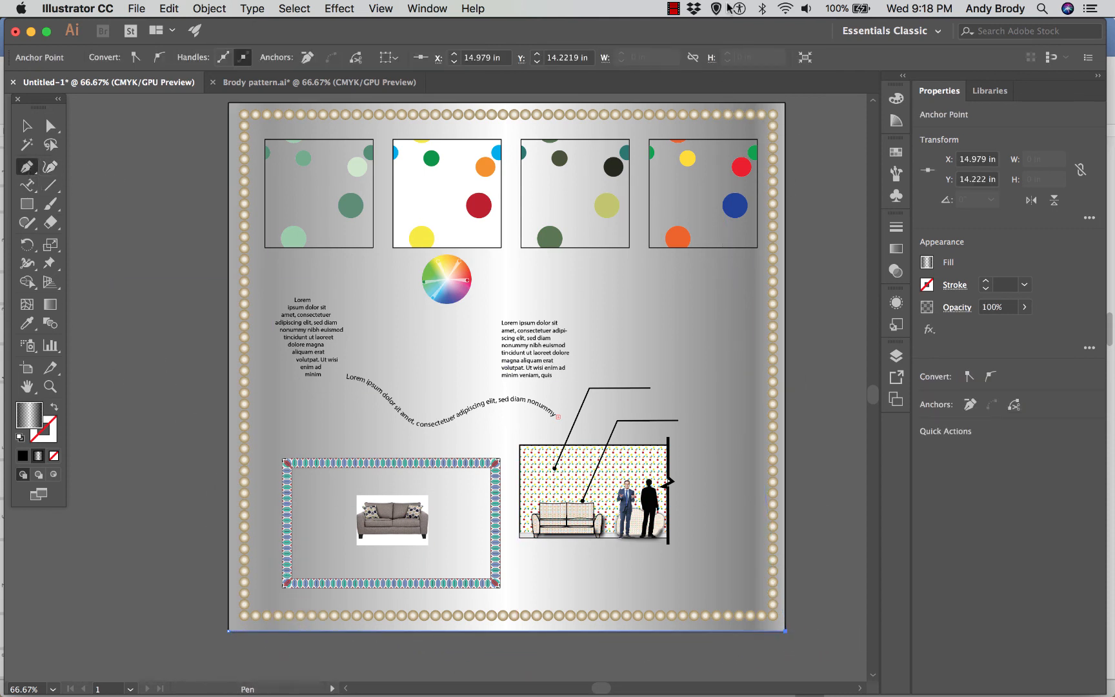
{"action": "left_click", "coordinate": [785, 103]}
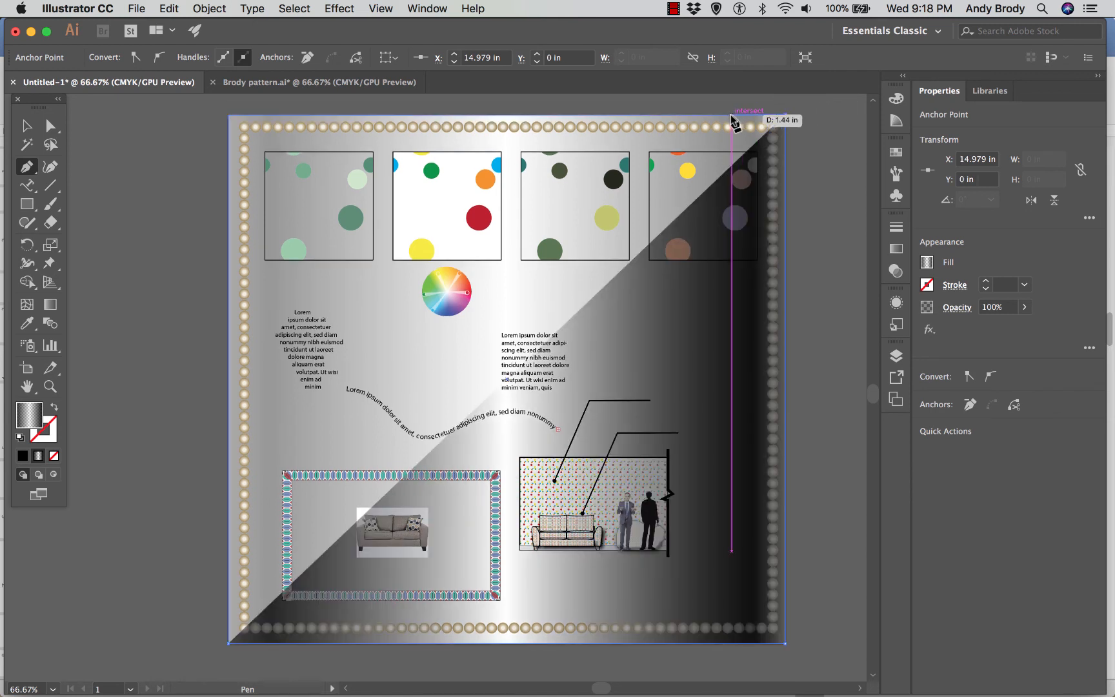
{"action": "left_click", "coordinate": [731, 115]}
{"action": "left_click_drag", "start_coordinate": [698, 192], "coordinate": [373, 448]}
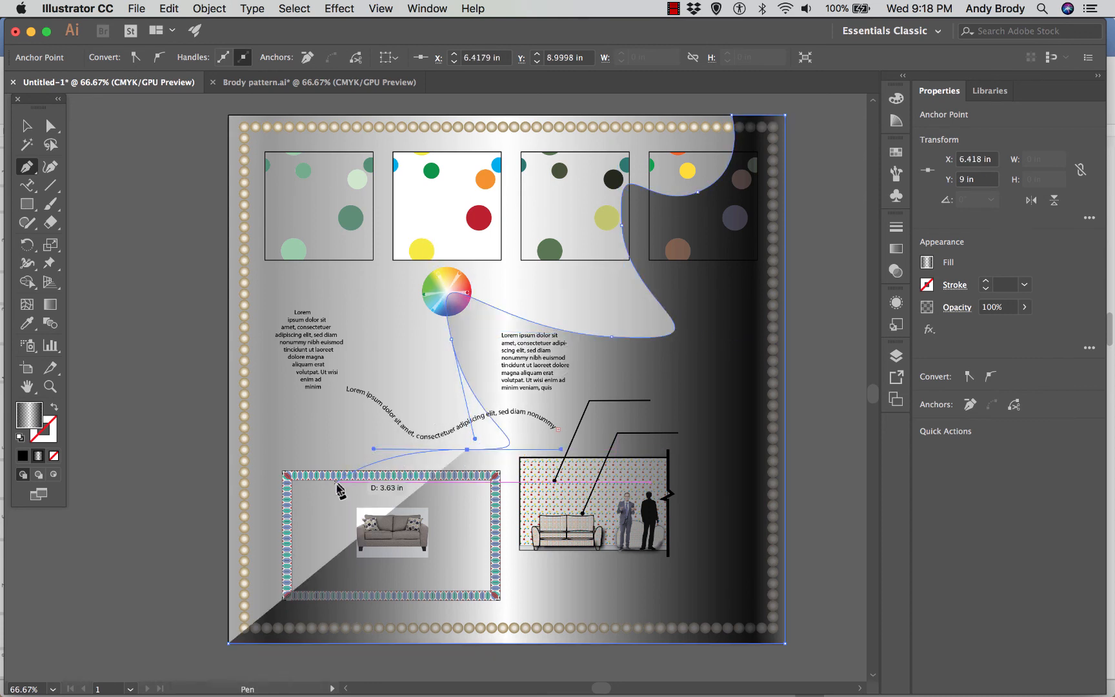
{"action": "left_click_drag", "start_coordinate": [340, 502], "coordinate": [259, 597]}
{"action": "left_click", "coordinate": [240, 635]}
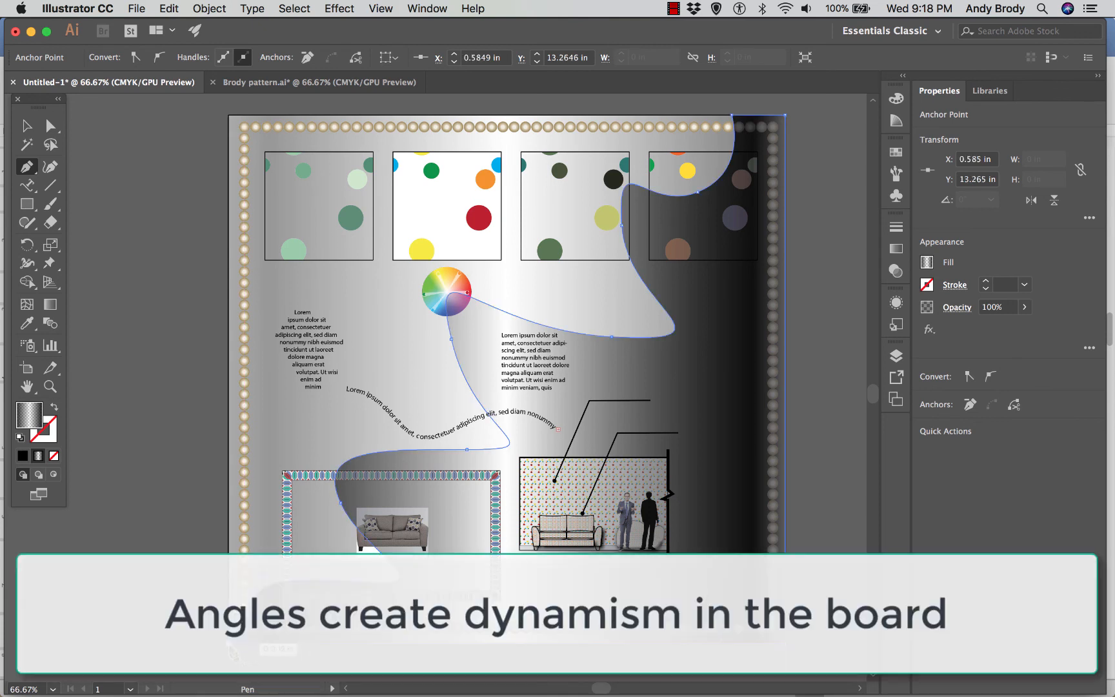
{"action": "left_click", "coordinate": [229, 115]}
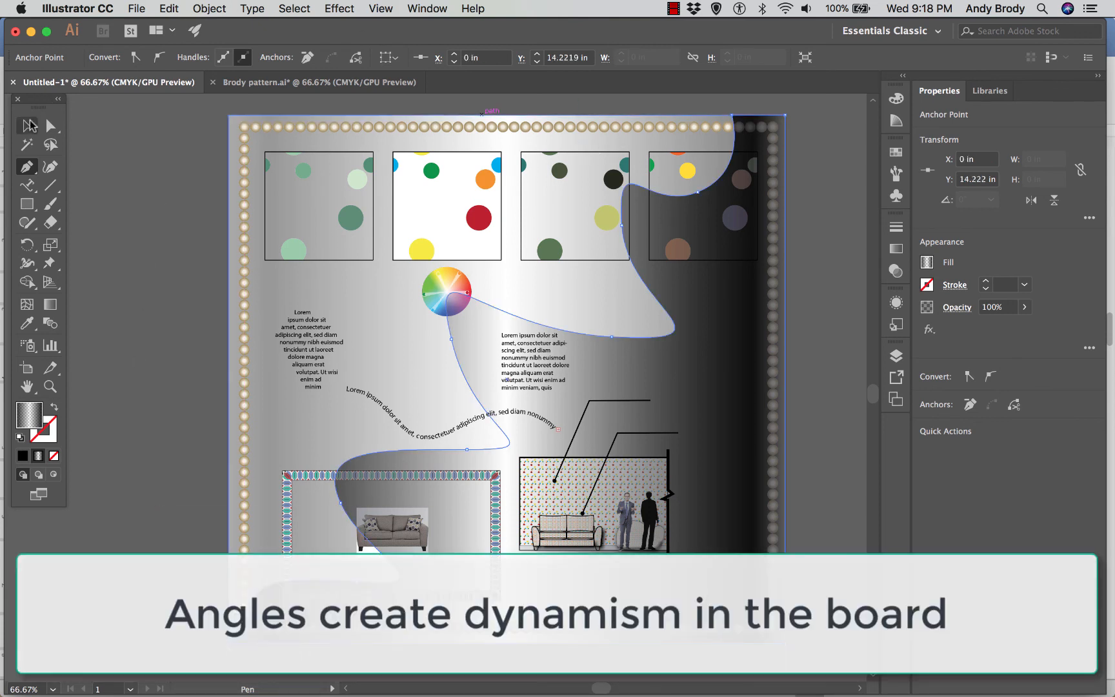
{"action": "left_click", "coordinate": [28, 125]}
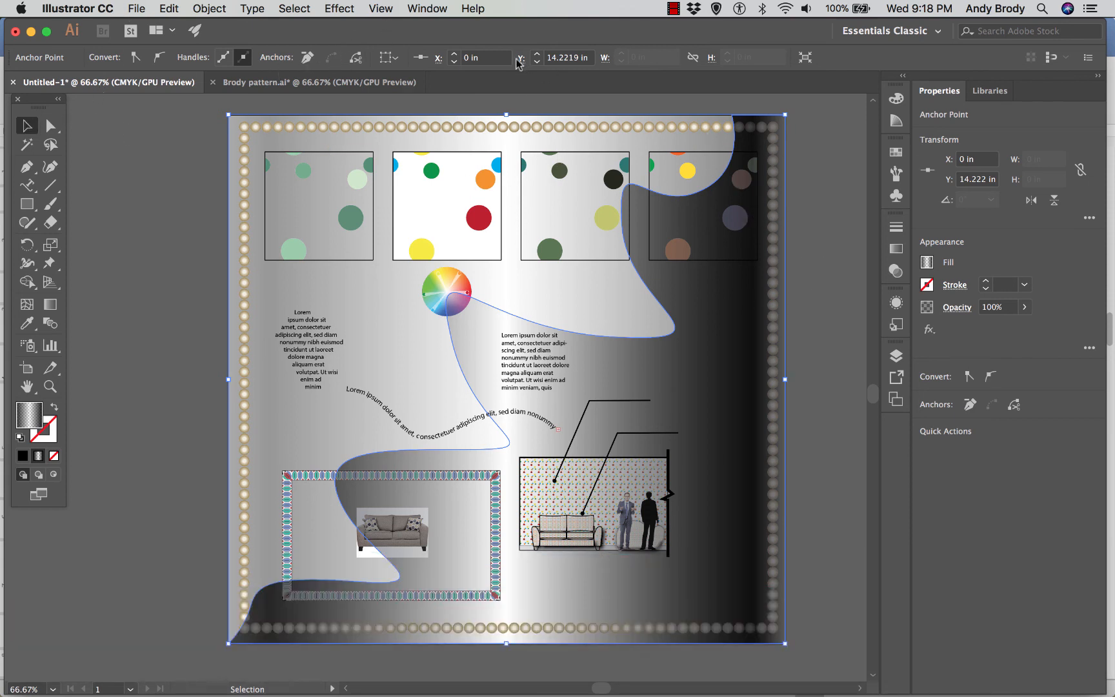
Apply a Gaussian Blur with a large radius to the wavy gradient shape, with the preview turned on.
{"action": "left_click", "coordinate": [609, 340]}
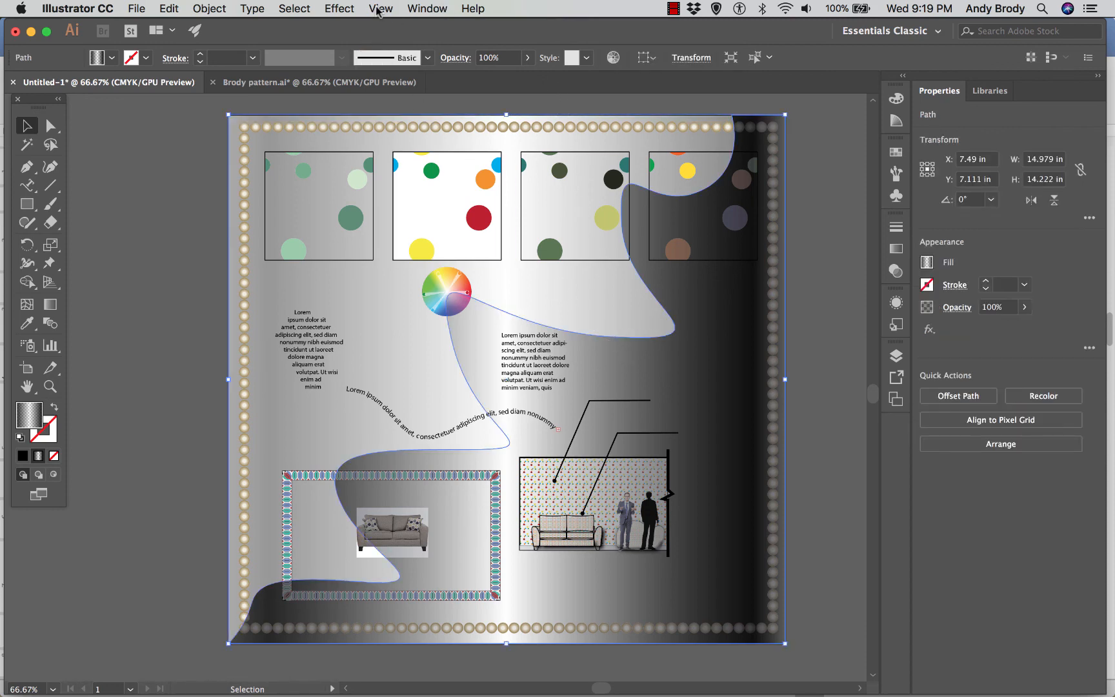
{"action": "left_click", "coordinate": [346, 9]}
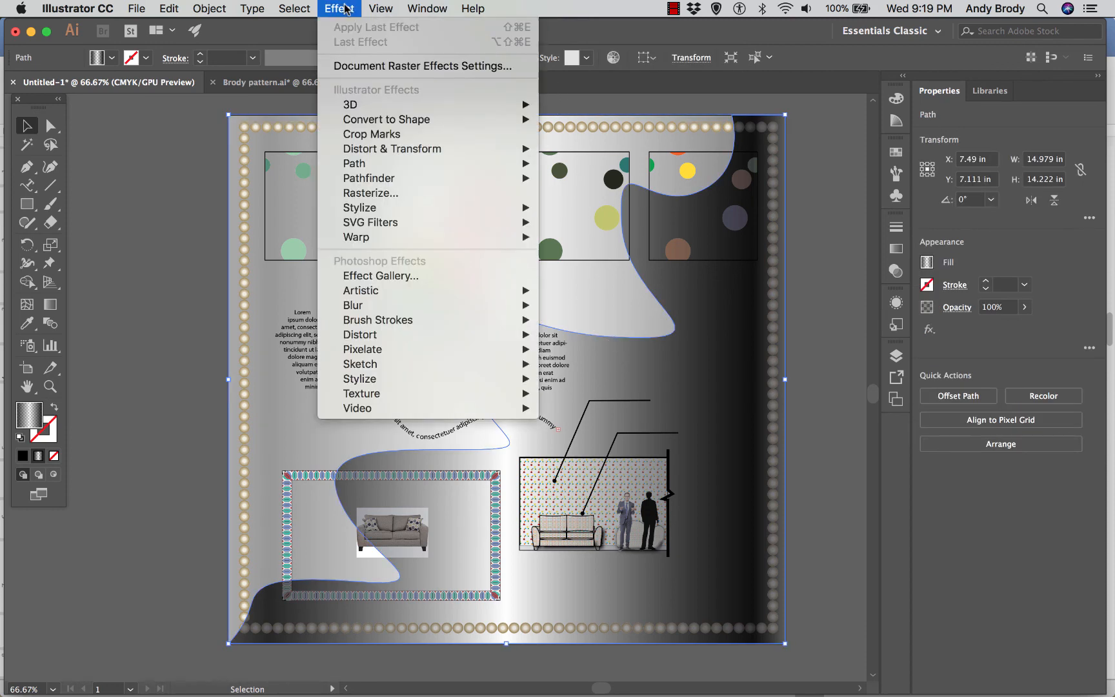
{"action": "mouse_move", "coordinate": [441, 307]}
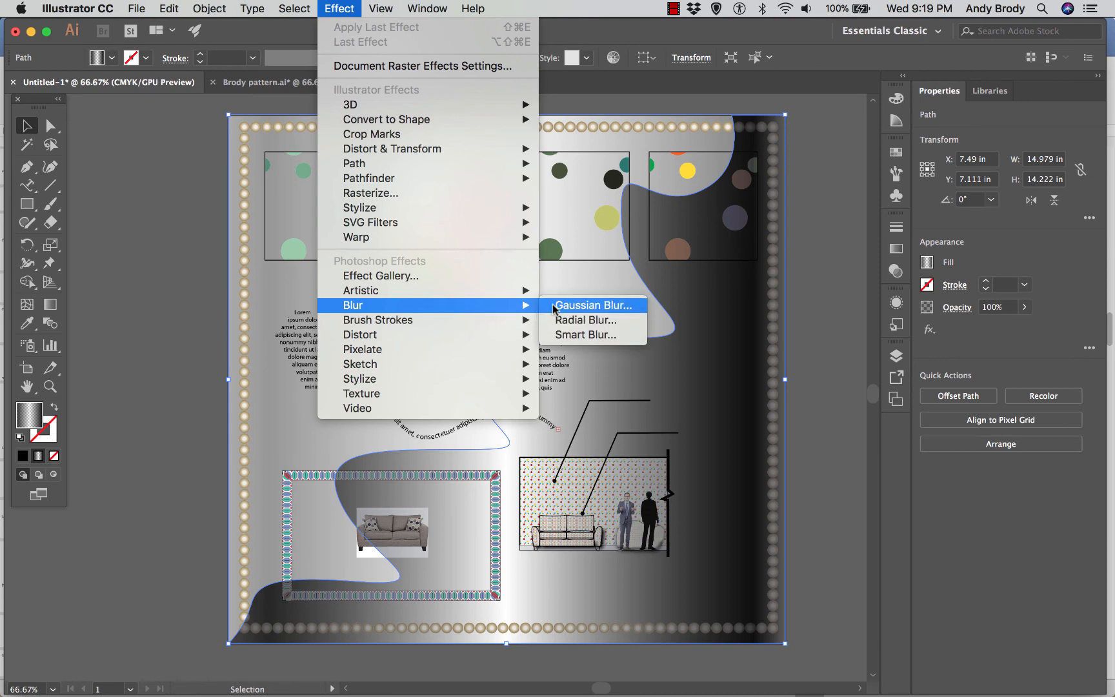
{"action": "left_click", "coordinate": [580, 306]}
{"action": "left_click_drag", "start_coordinate": [521, 157], "coordinate": [695, 174]}
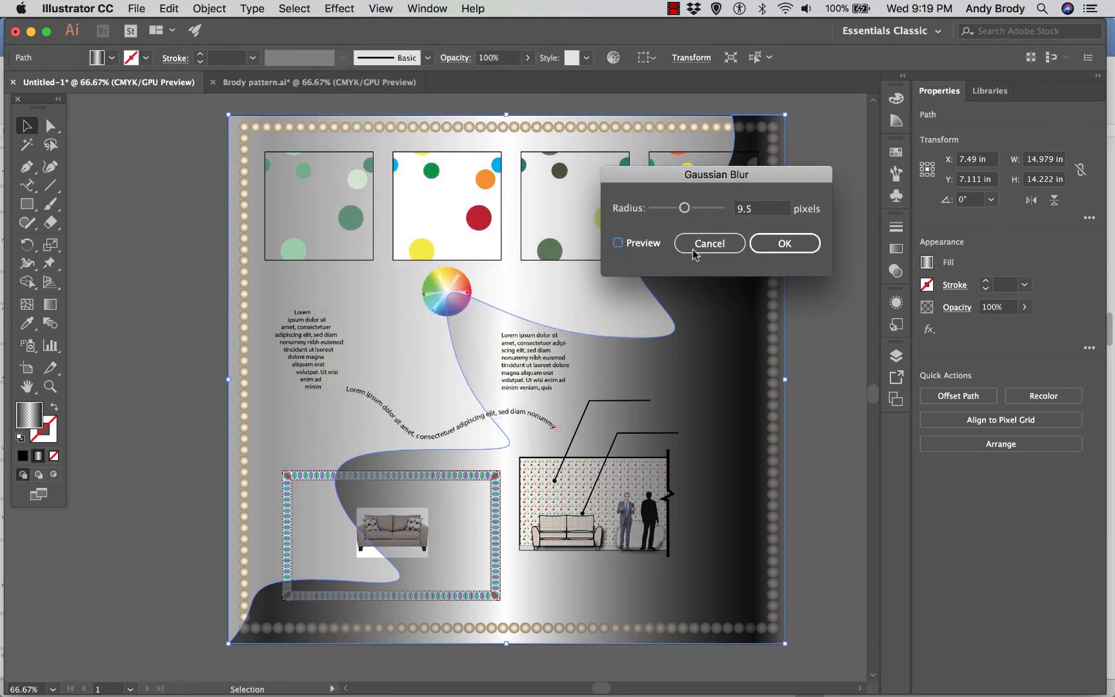
{"action": "left_click", "coordinate": [632, 249]}
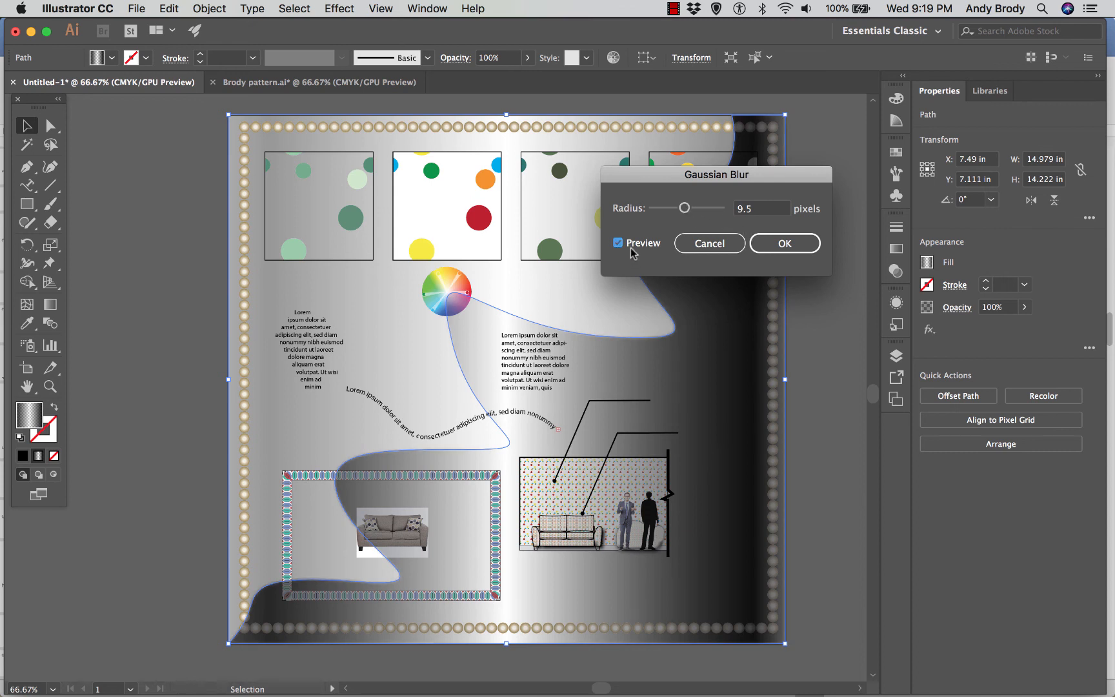
{"action": "left_click", "coordinate": [696, 209]}
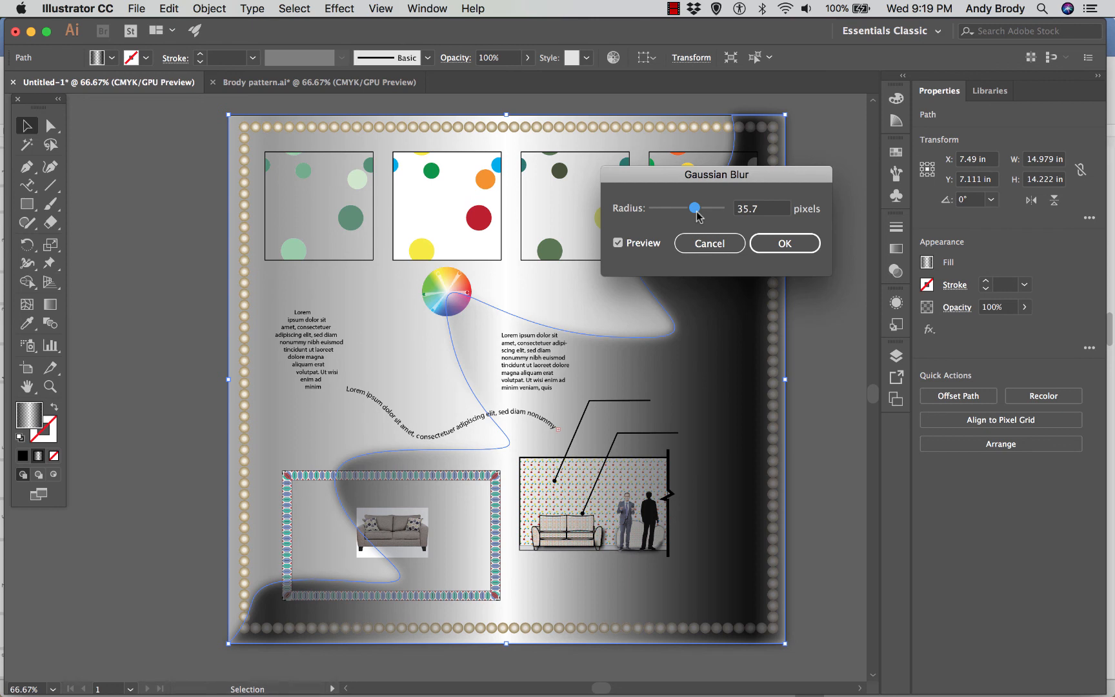
{"action": "left_click_drag", "start_coordinate": [697, 212], "coordinate": [713, 222]}
{"action": "left_click", "coordinate": [762, 244]}
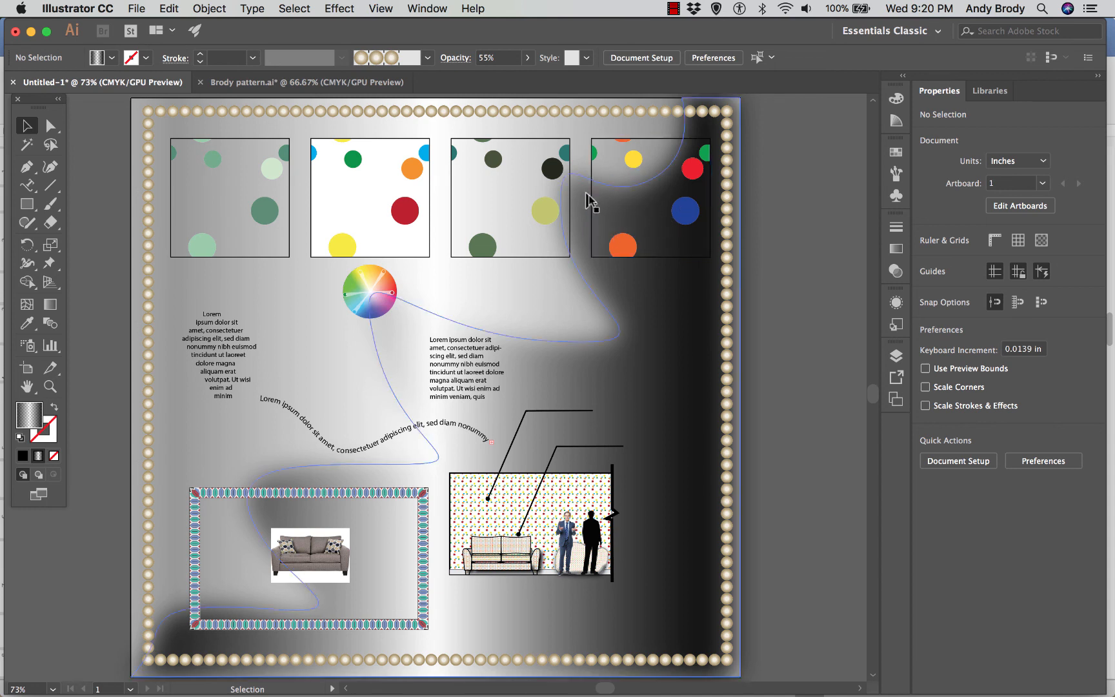
Paste a copy of the rightmost dotted swatch square directly in back of it and fill the copy with white.
{"action": "left_click", "coordinate": [611, 252]}
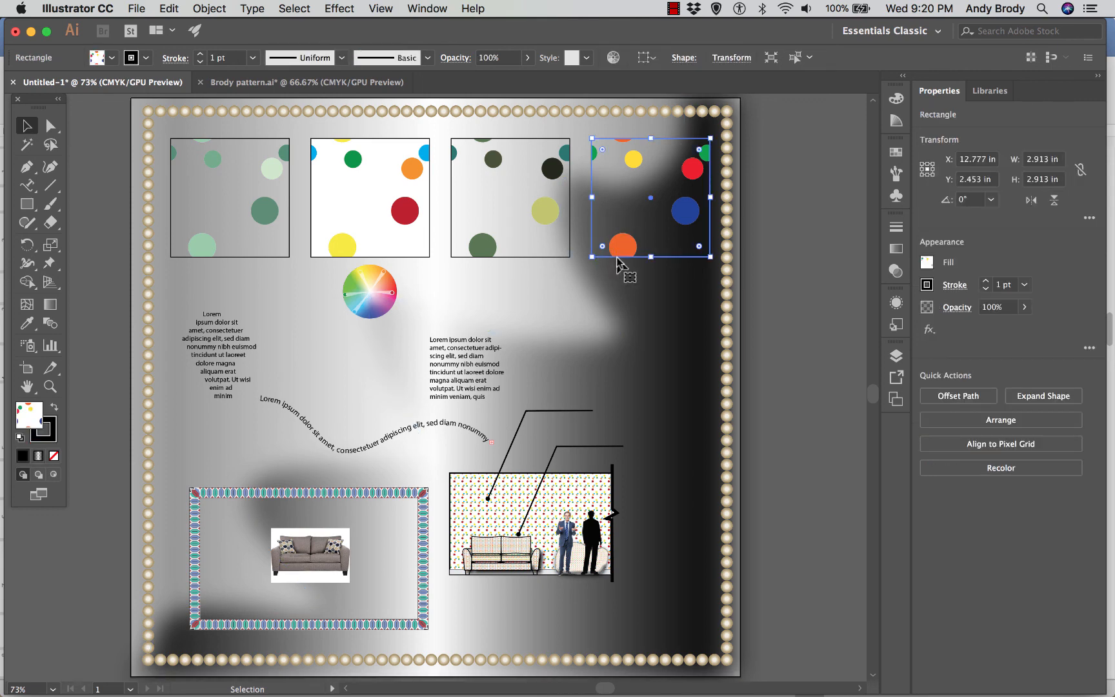
{"action": "left_click", "coordinate": [164, 9]}
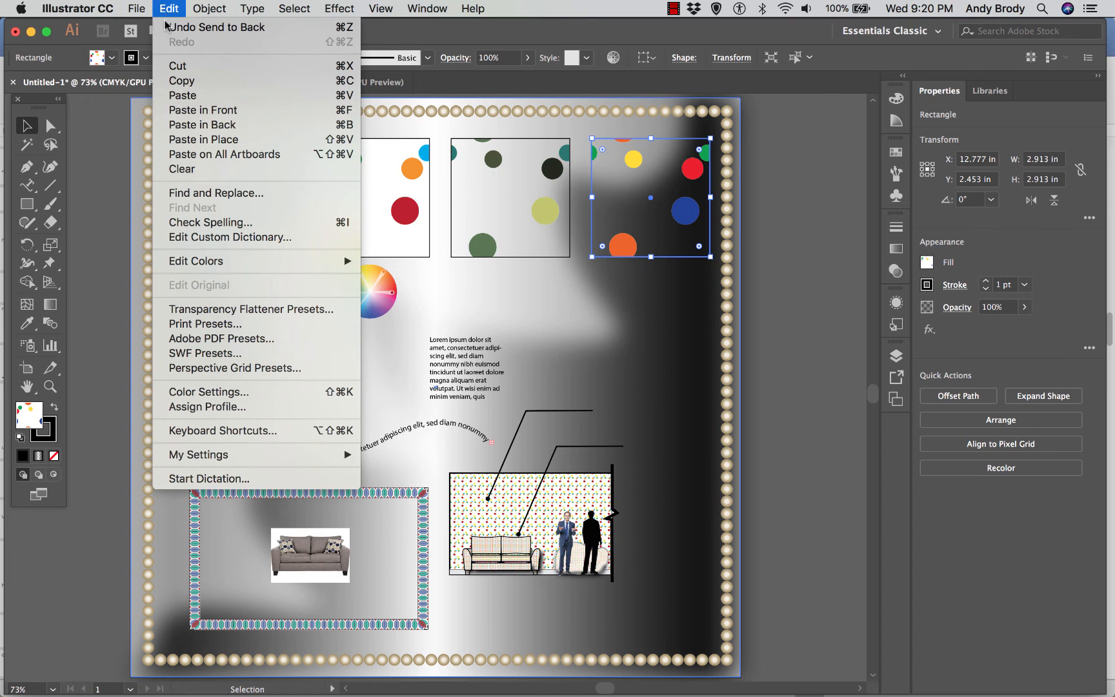
{"action": "left_click", "coordinate": [214, 131]}
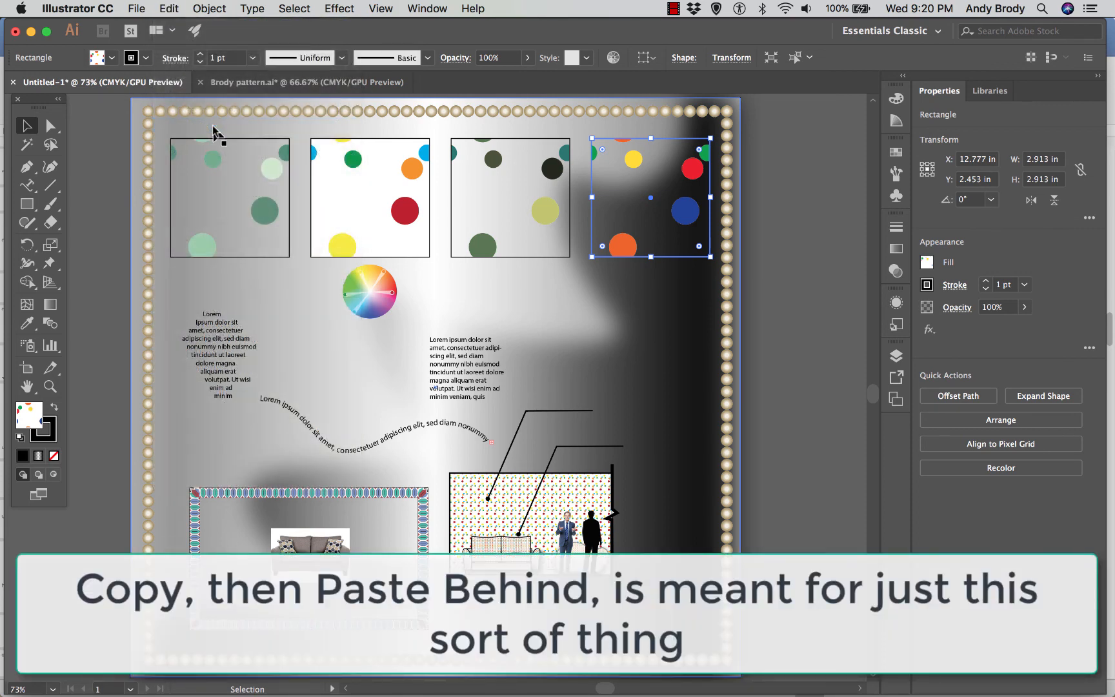
{"action": "left_click", "coordinate": [112, 58]}
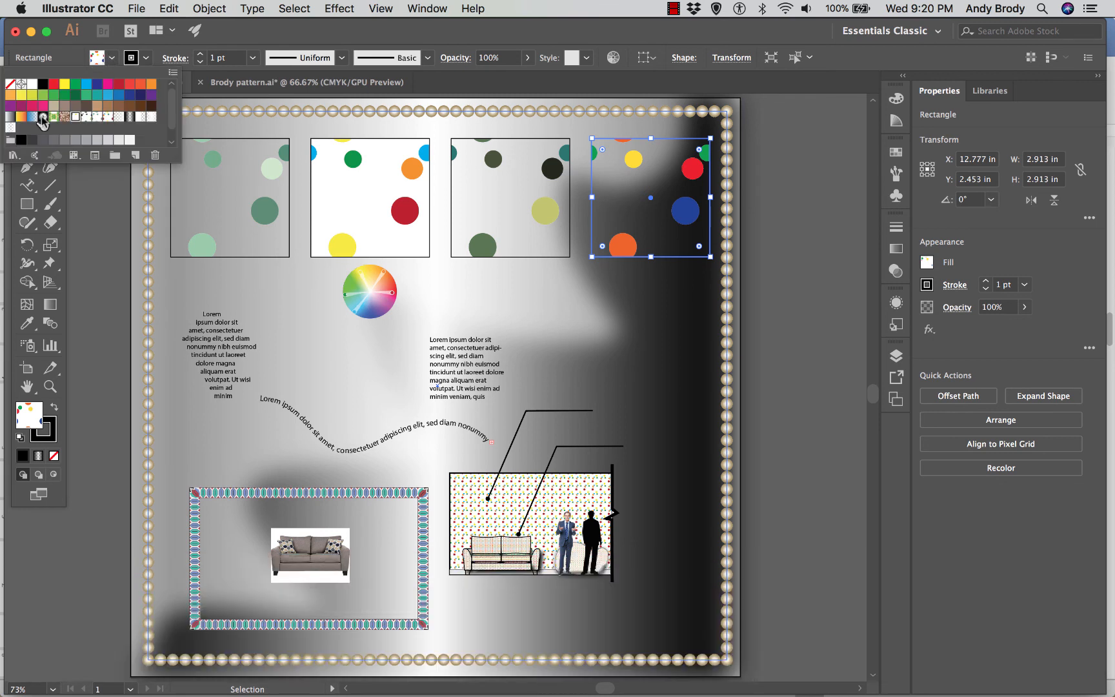
{"action": "left_click", "coordinate": [32, 84]}
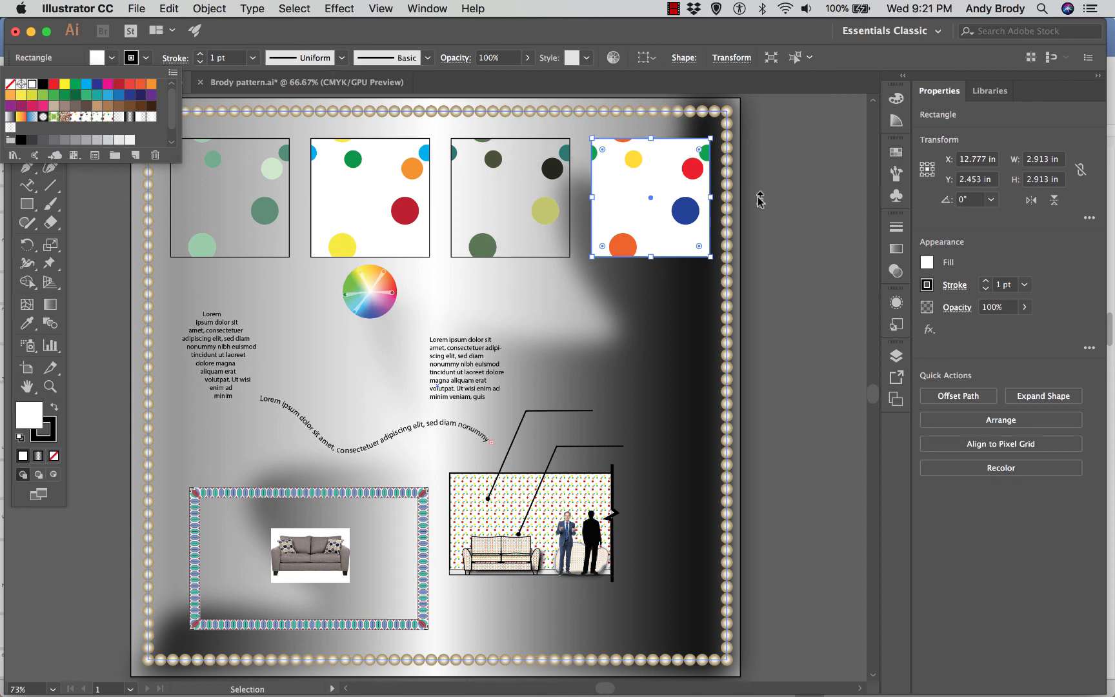
{"action": "left_click", "coordinate": [66, 64]}
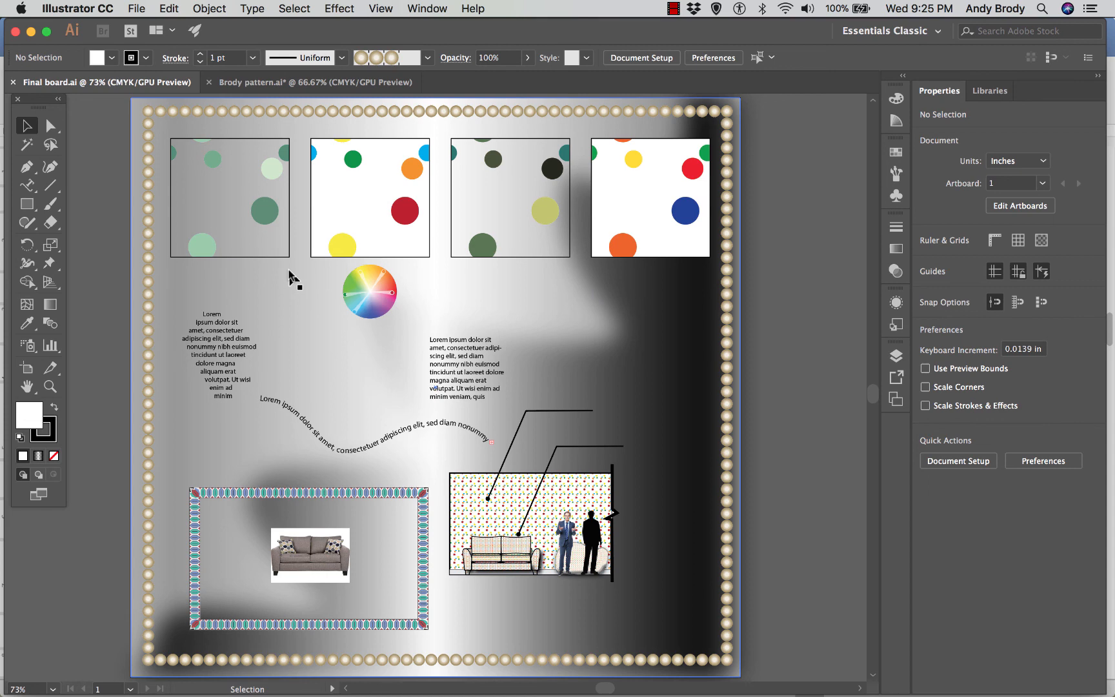
Save the board to the Desktop as Final board.pdf in Adobe PDF format, continuing to the PDF options.
{"action": "left_click", "coordinate": [137, 9]}
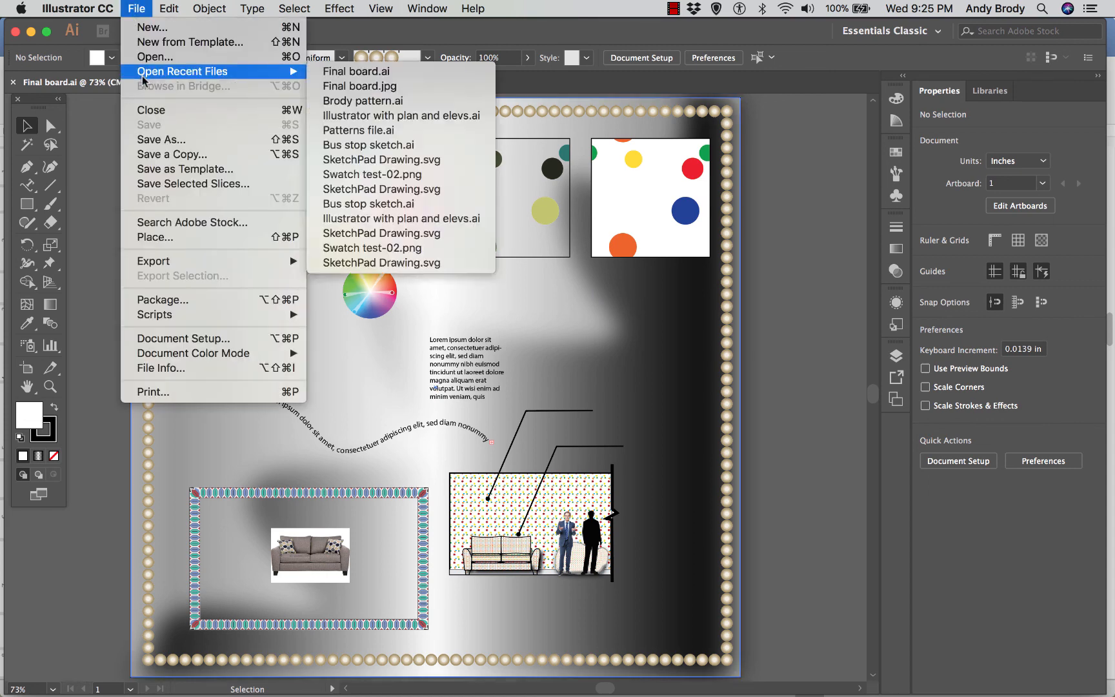
{"action": "left_click", "coordinate": [123, 9]}
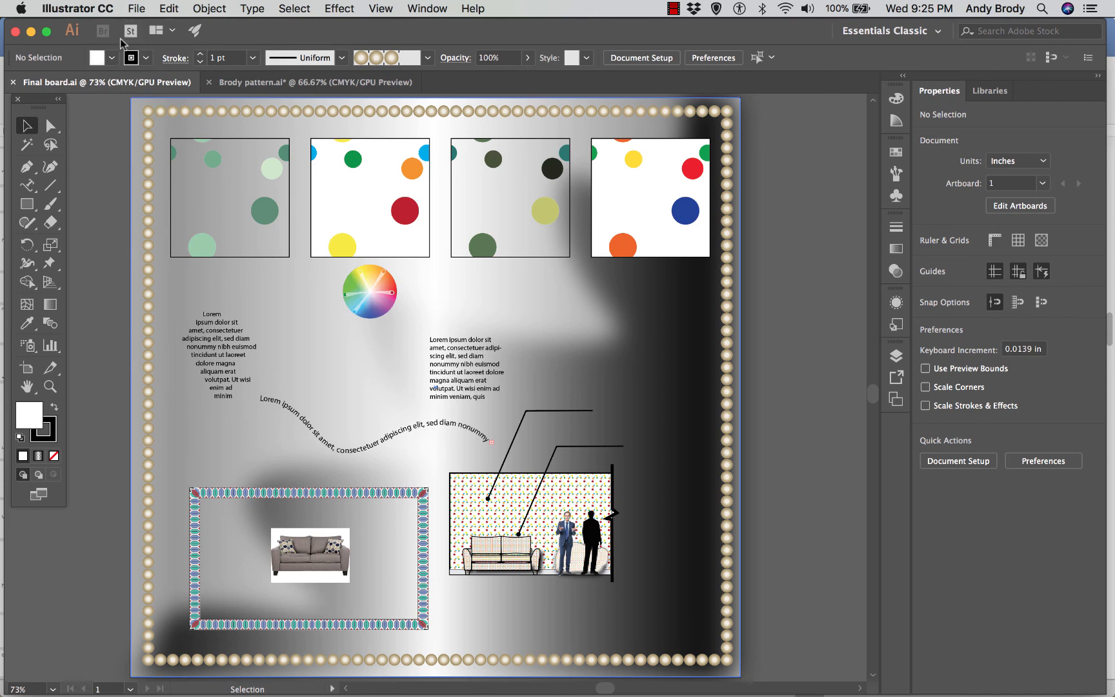
{"action": "left_click", "coordinate": [142, 9]}
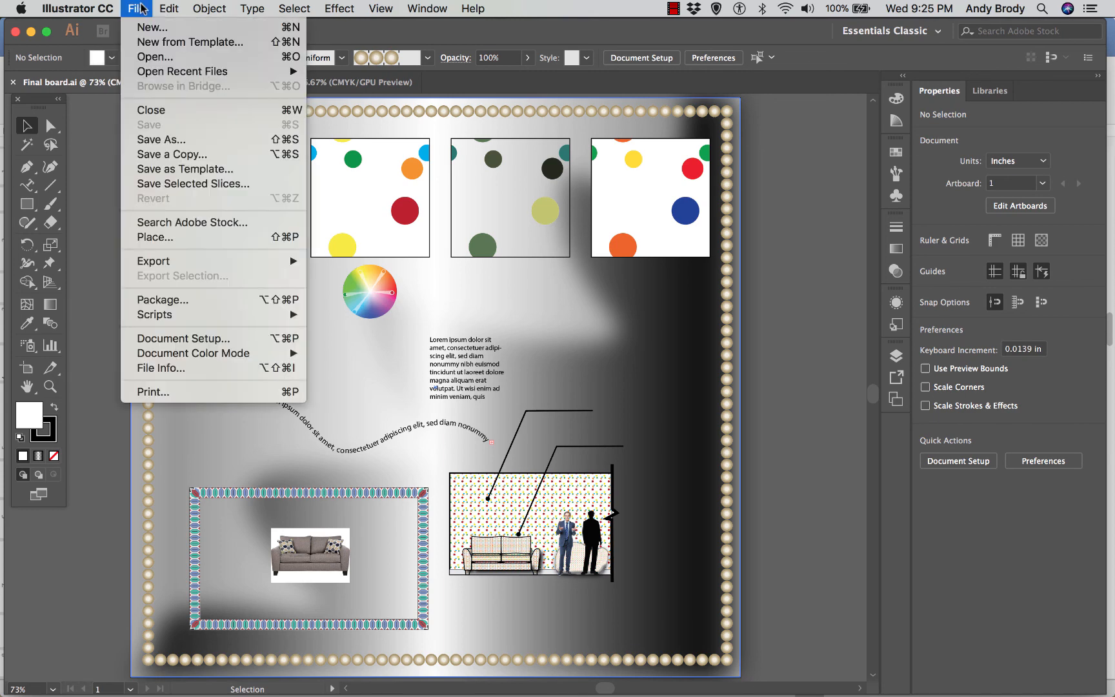
{"action": "left_click", "coordinate": [171, 139]}
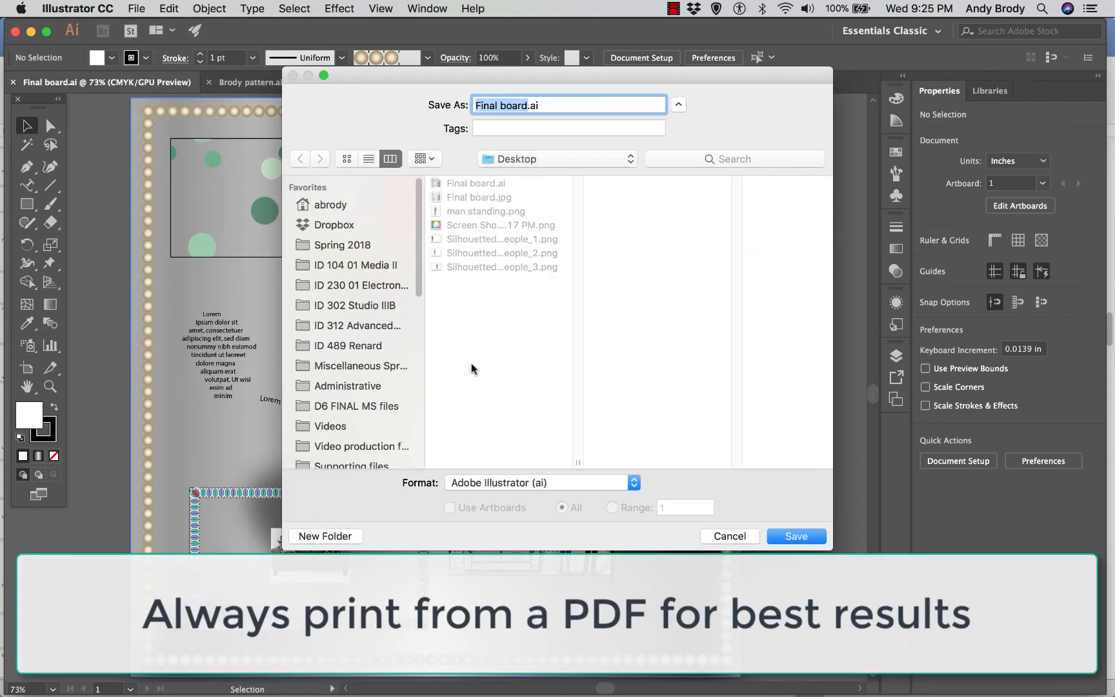
{"action": "left_click", "coordinate": [523, 482]}
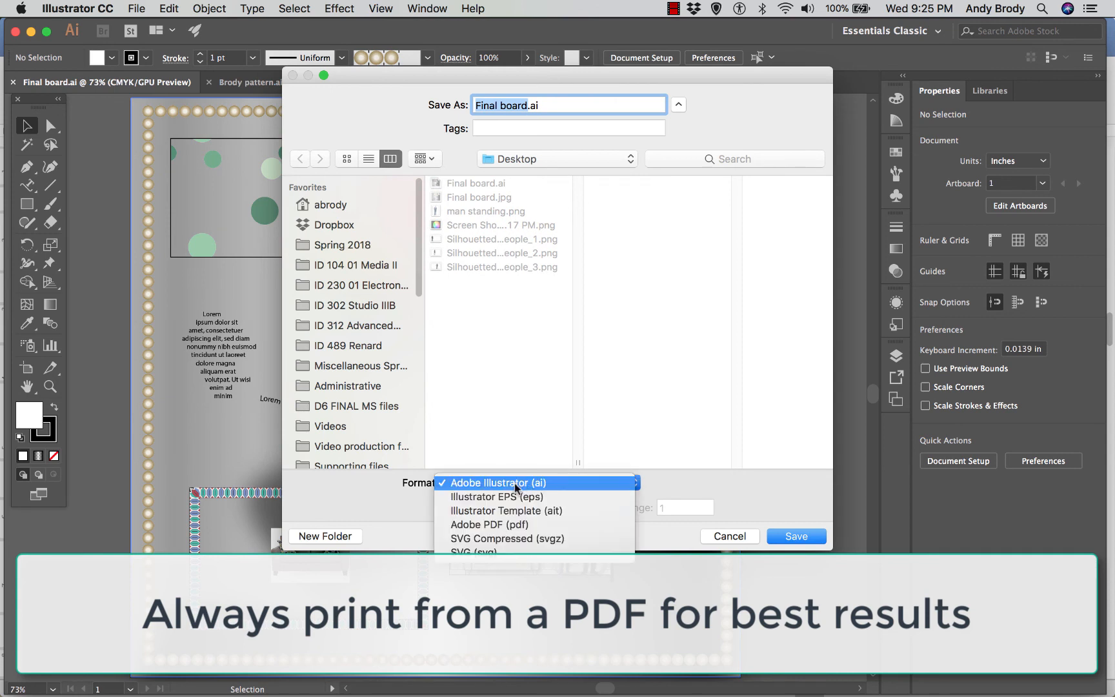
{"action": "left_click", "coordinate": [523, 524]}
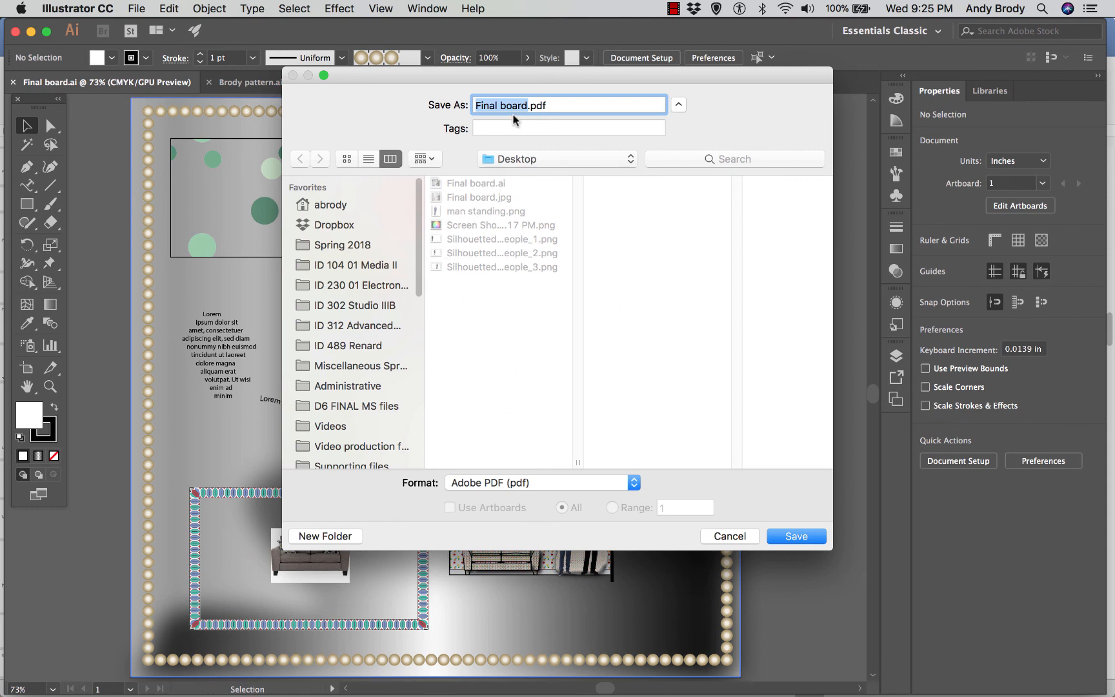
{"action": "left_click", "coordinate": [800, 536]}
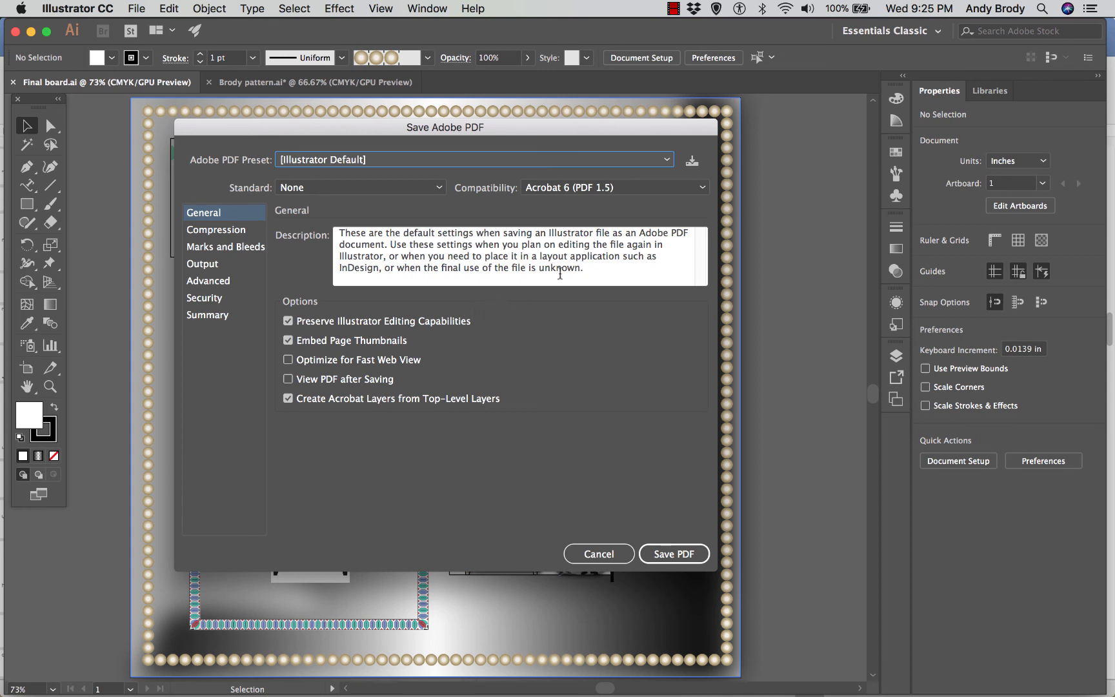
Check the available PDF standards and set the Adobe PDF preset to [Press Quality].
{"action": "left_click", "coordinate": [439, 188]}
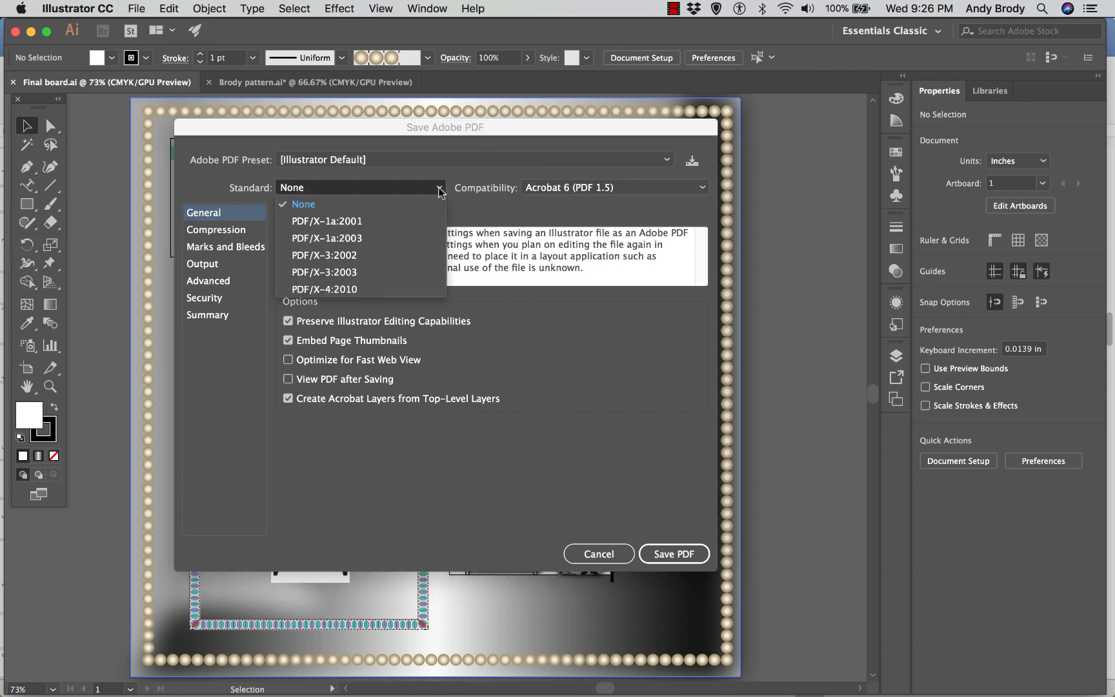
{"action": "left_click", "coordinate": [438, 190]}
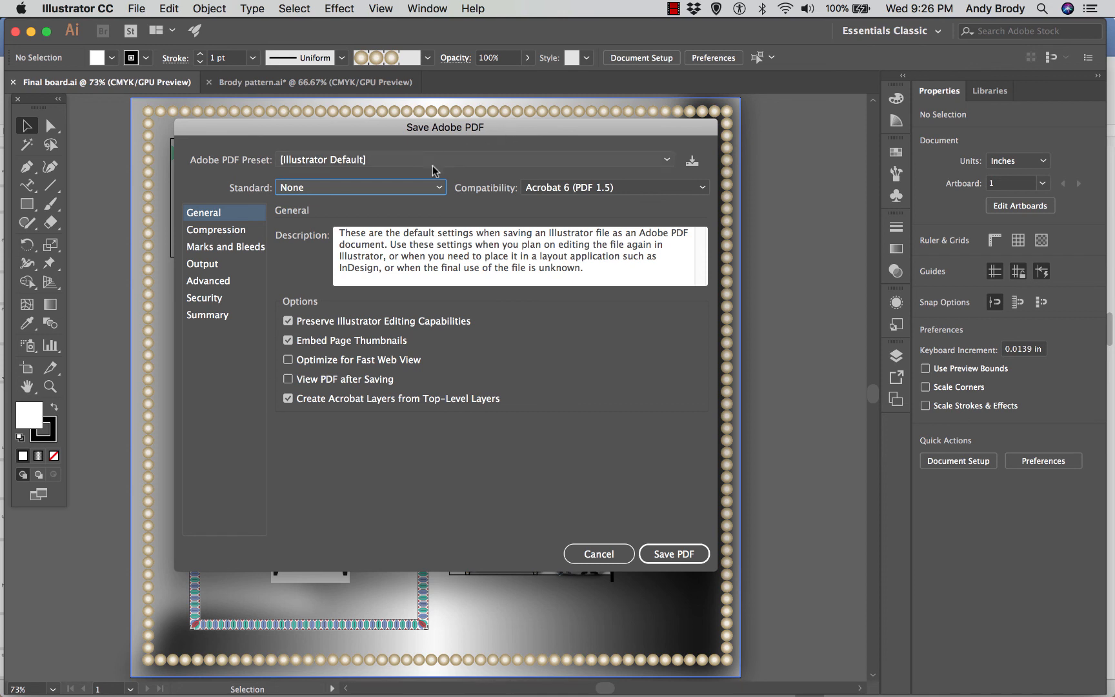
{"action": "left_click", "coordinate": [478, 159]}
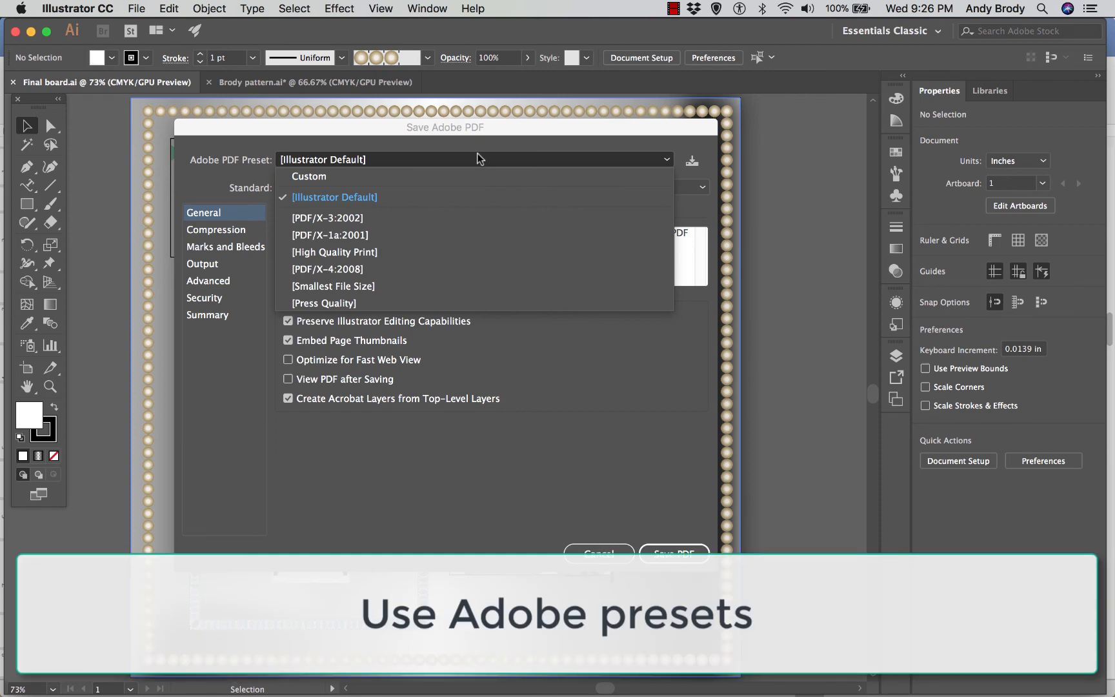
{"action": "left_click", "coordinate": [478, 159]}
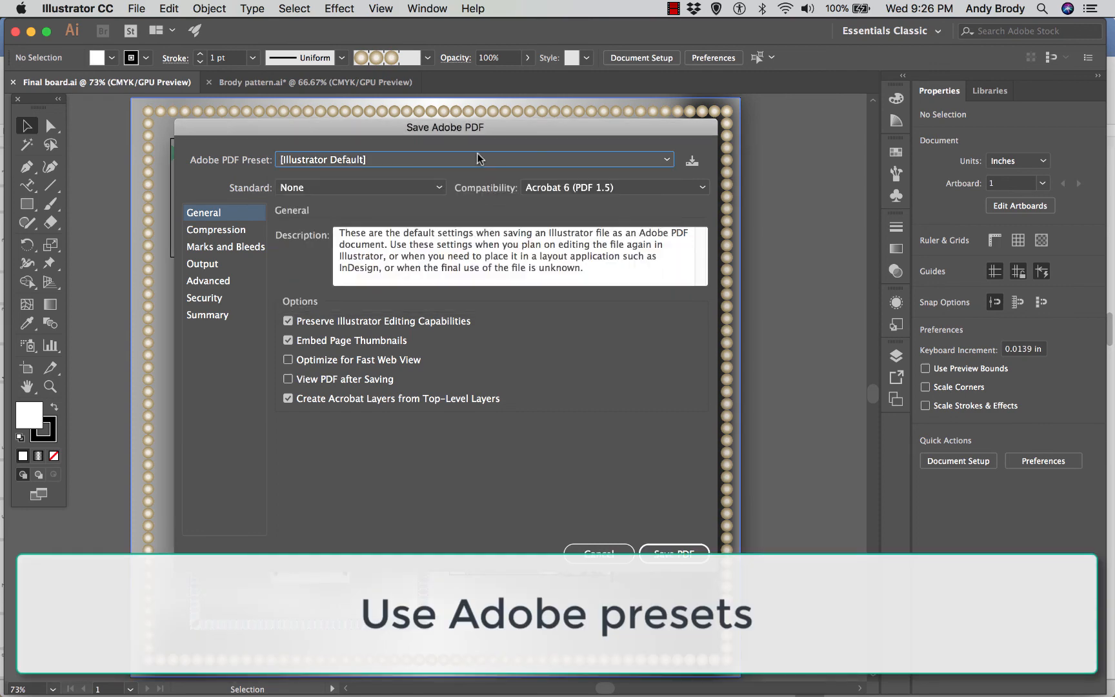
{"action": "left_click", "coordinate": [440, 162]}
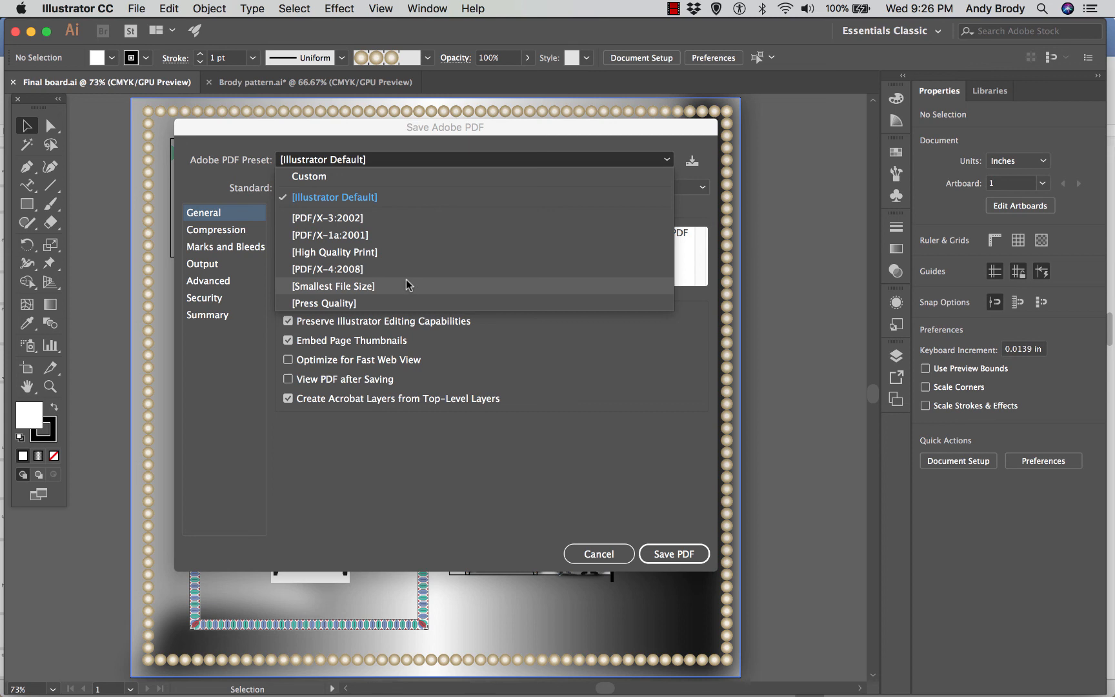
{"action": "left_click", "coordinate": [339, 304]}
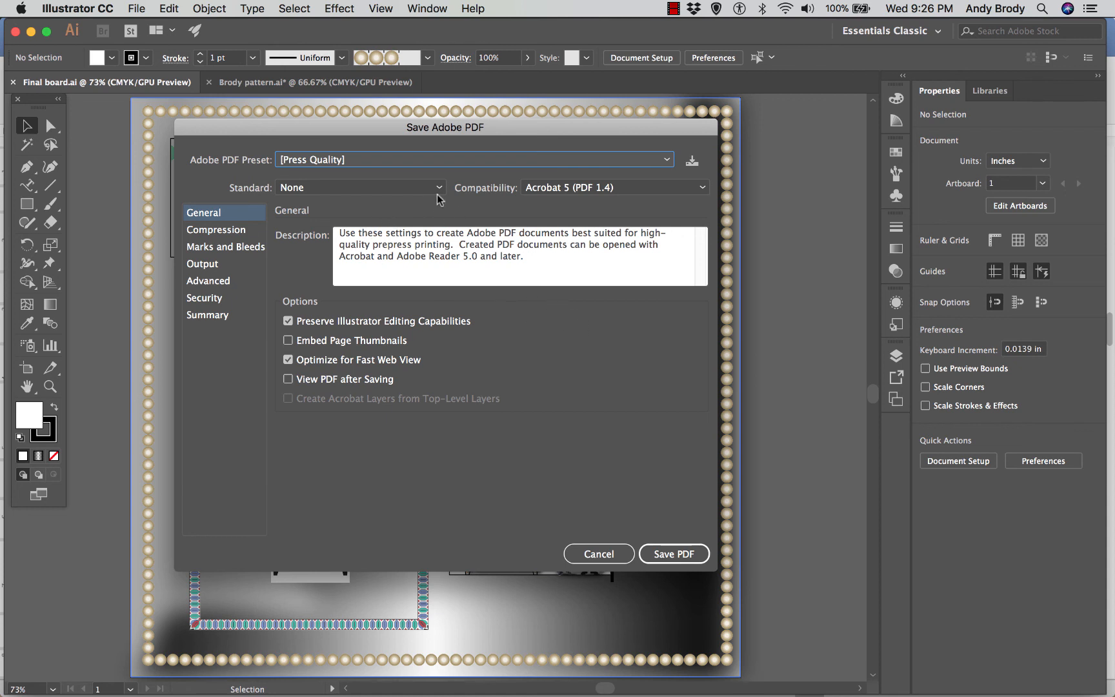
Review the Compression, Marks and Bleeds, Output and Advanced settings and save the PDF with the Press Quality preset.
{"action": "left_click", "coordinate": [222, 232]}
{"action": "left_click", "coordinate": [222, 248]}
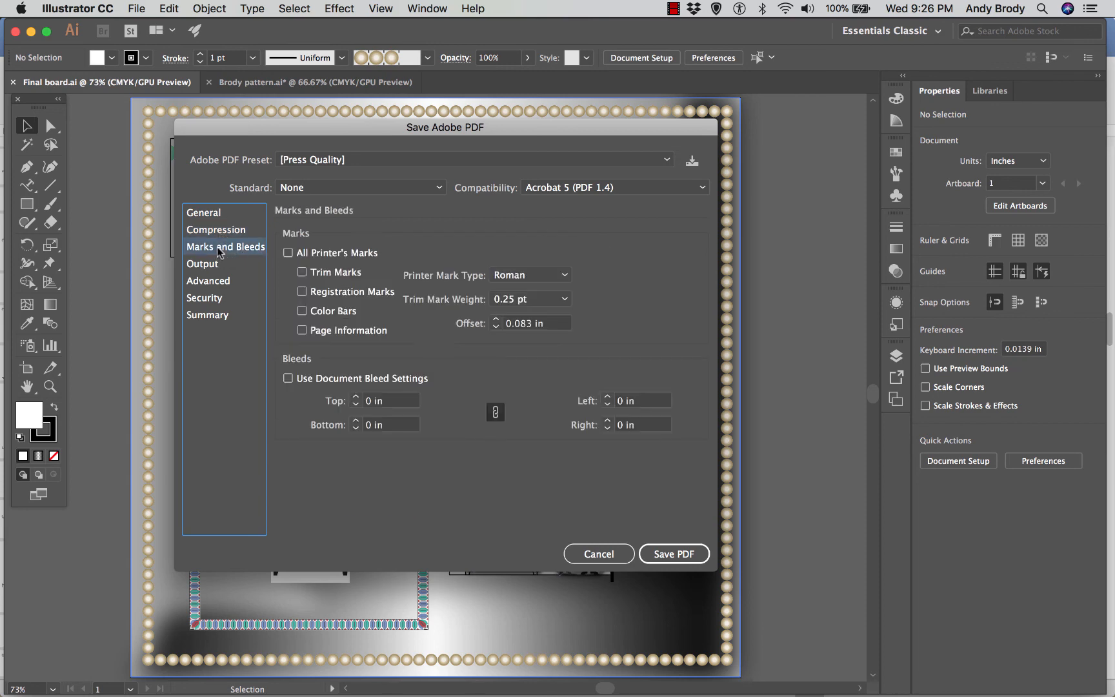
{"action": "left_click", "coordinate": [214, 265]}
{"action": "left_click", "coordinate": [214, 278]}
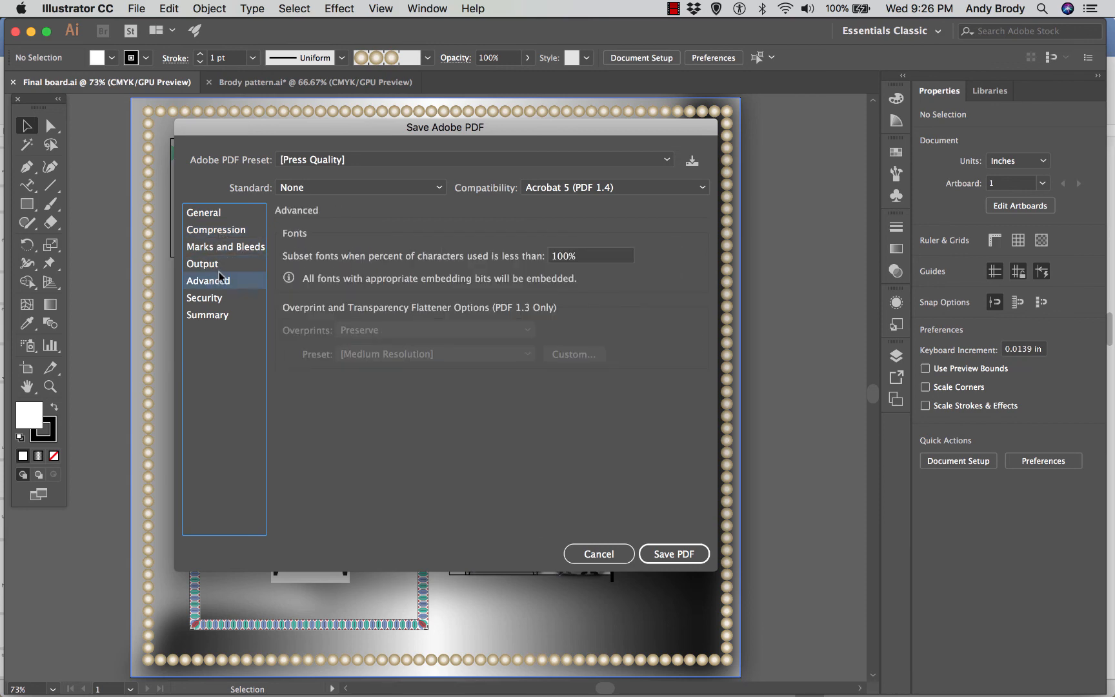
{"action": "left_click", "coordinate": [206, 218]}
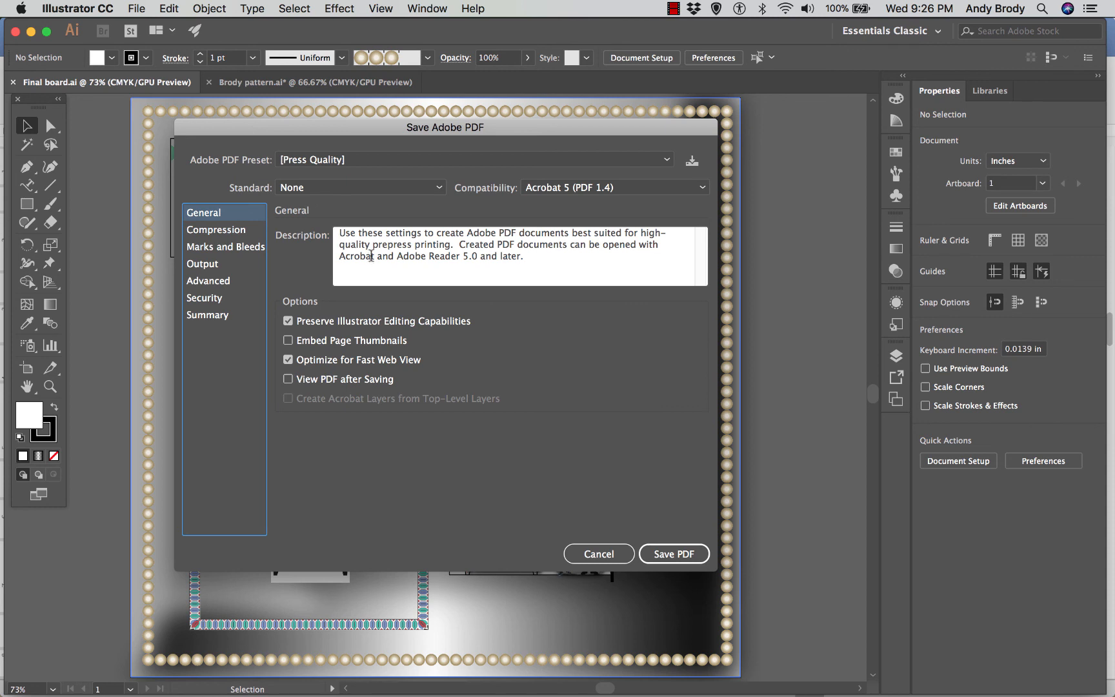
{"action": "left_click", "coordinate": [674, 554]}
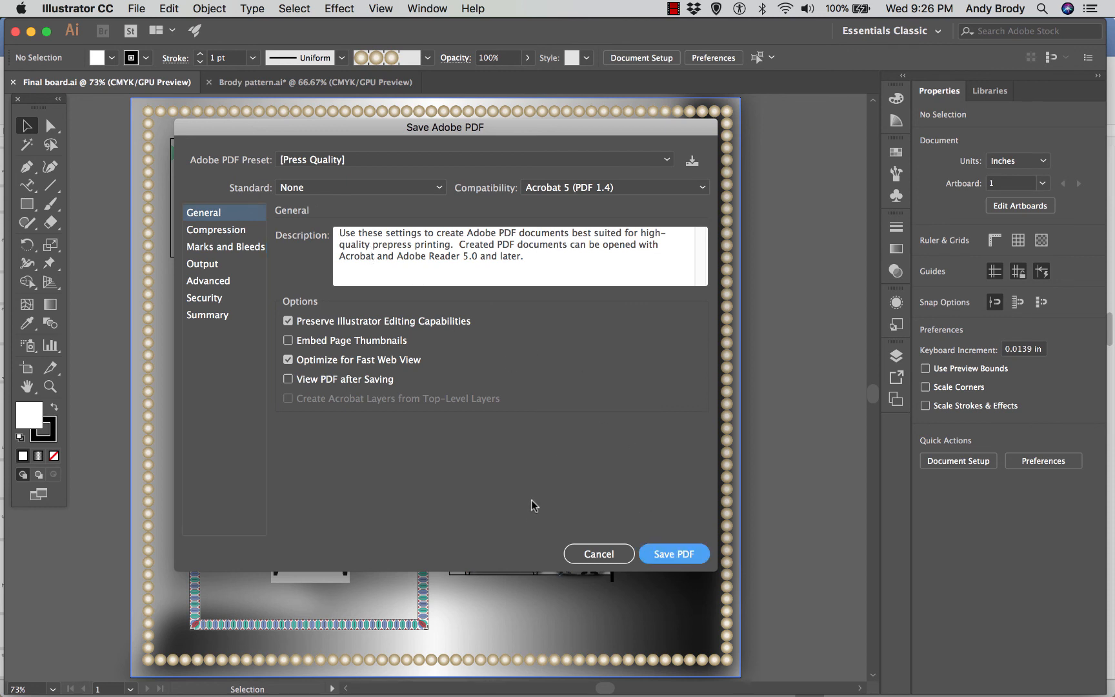
{"action": "key", "text": "Return"}
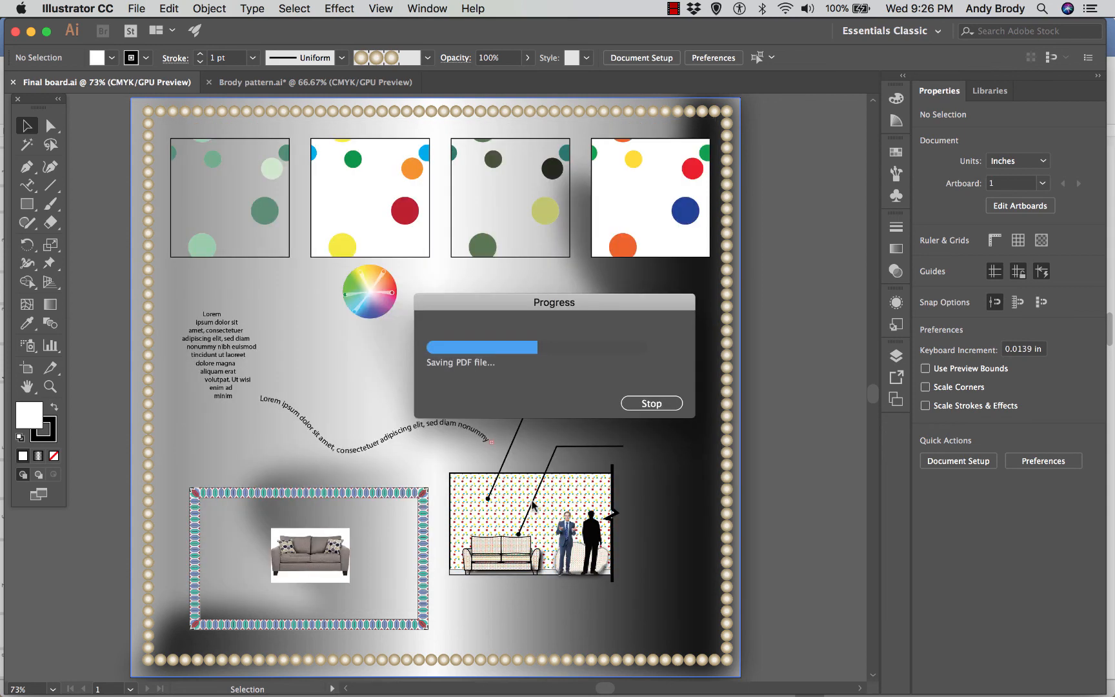